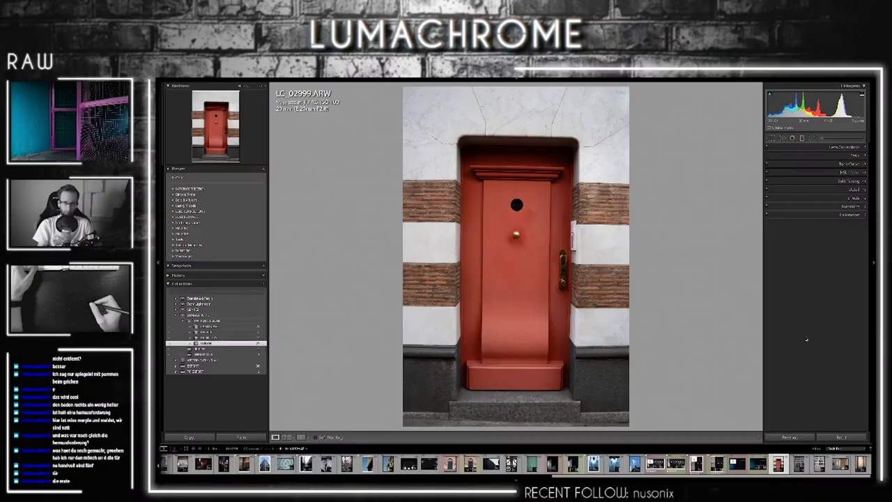
# - Enable lens profile corrections, then try several automatic Upright perspective modes
pyautogui.click(847, 147)
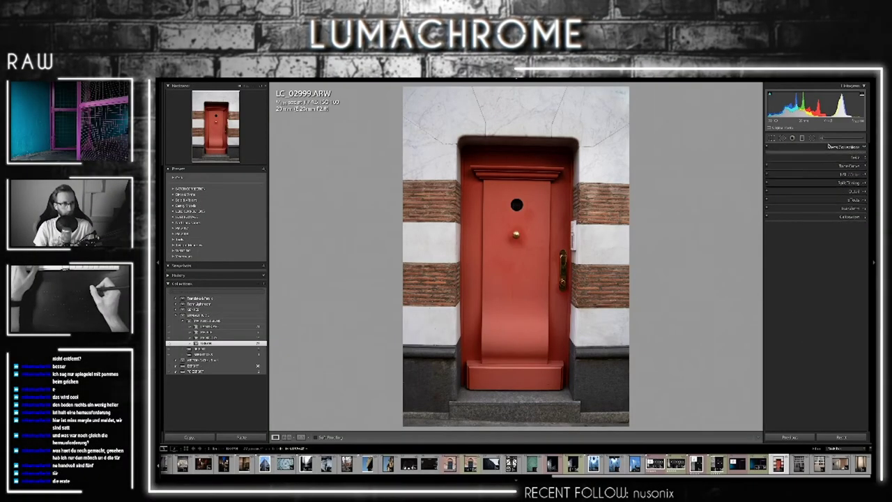
pyautogui.click(795, 170)
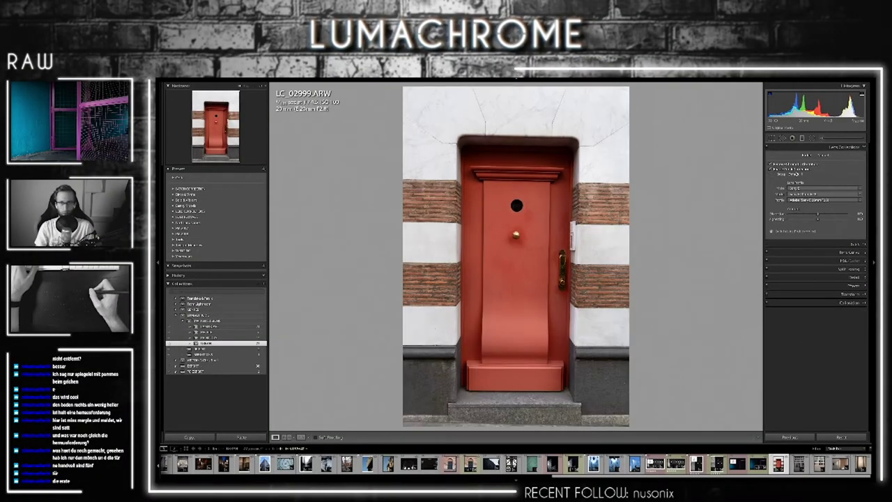
pyautogui.click(831, 295)
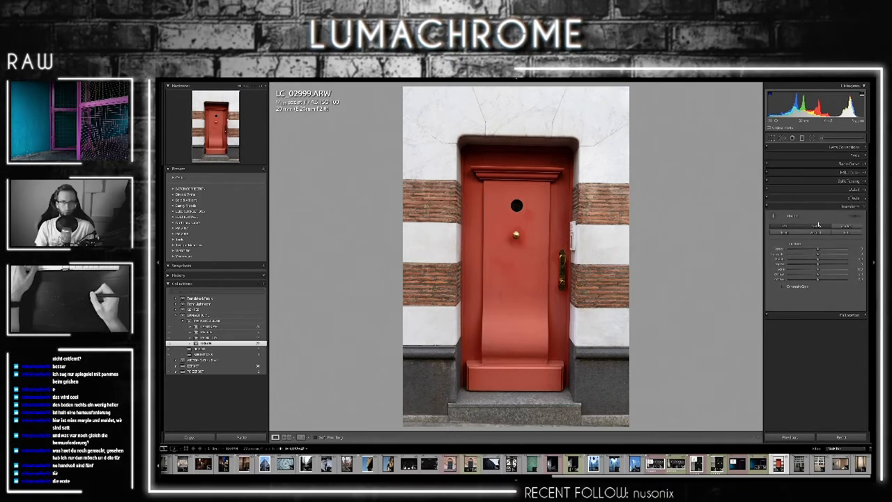
pyautogui.click(818, 225)
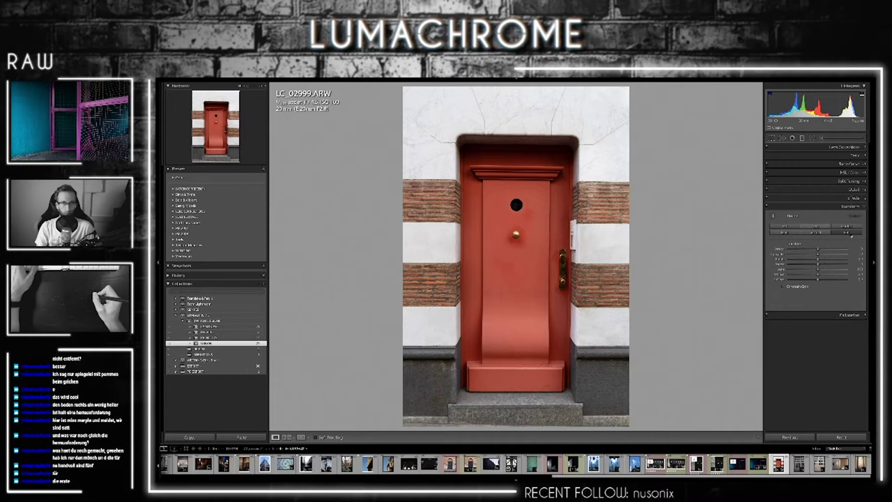
pyautogui.click(848, 233)
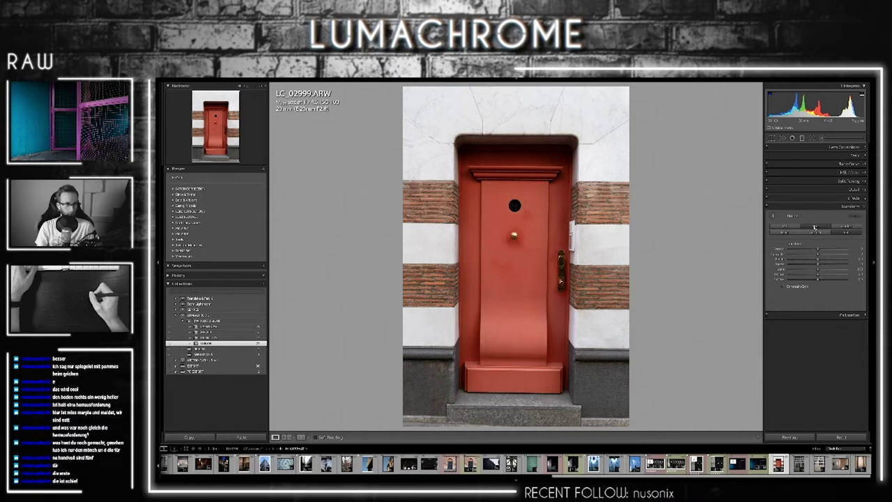
pyautogui.click(814, 227)
# - Apply Guided Upright guides along both door edges, the brick band top and the bottom edge
pyautogui.click(838, 235)
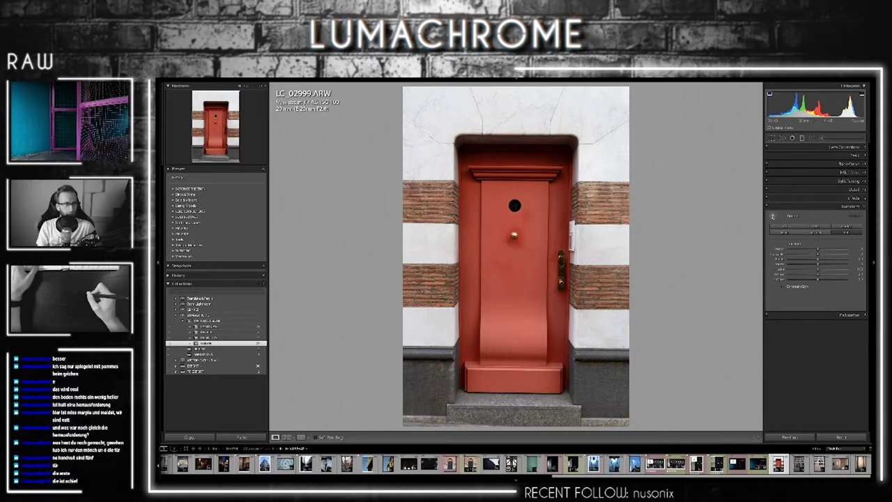
pyautogui.click(772, 216)
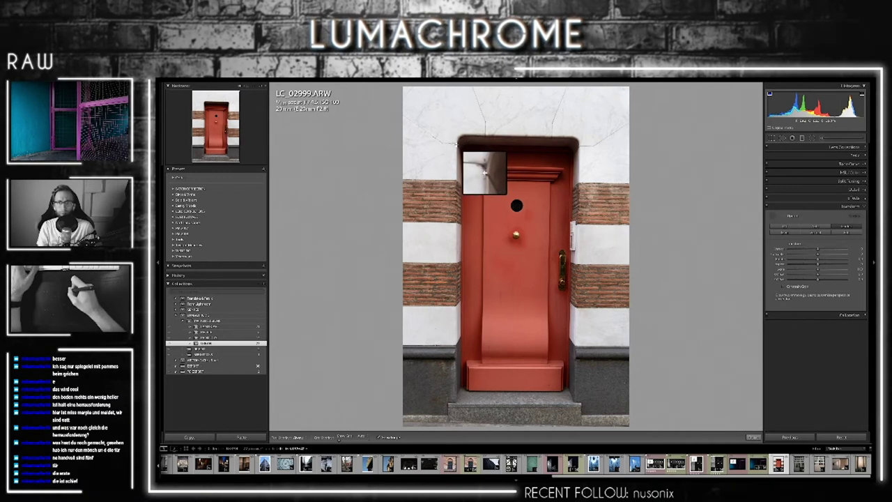
pyautogui.moveTo(457, 145); pyautogui.dragTo(456, 423)
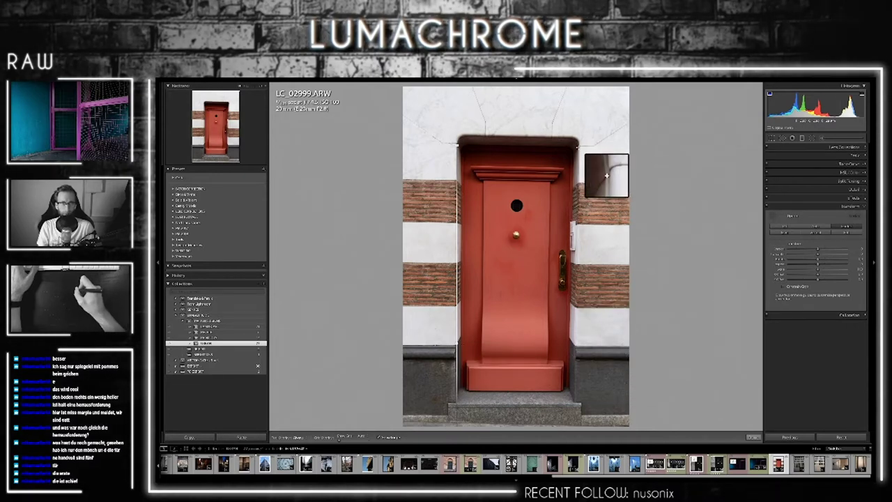
pyautogui.moveTo(578, 148); pyautogui.dragTo(572, 421)
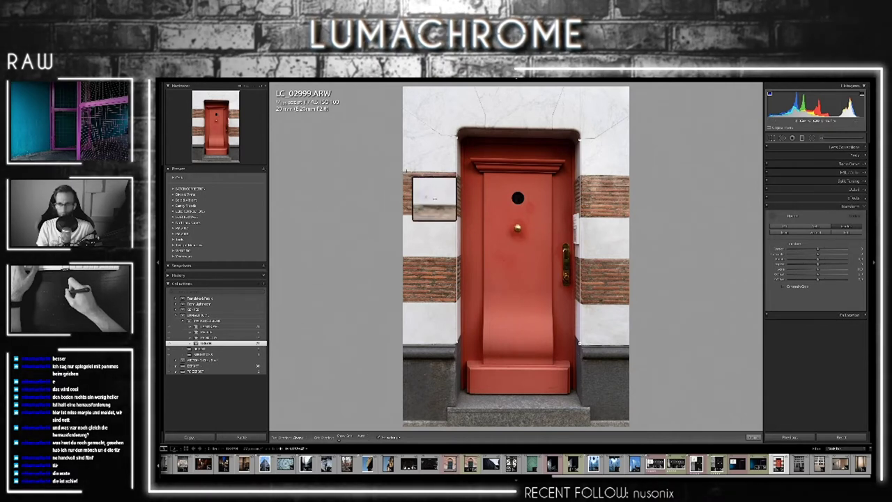
pyautogui.moveTo(404, 171); pyautogui.dragTo(629, 174)
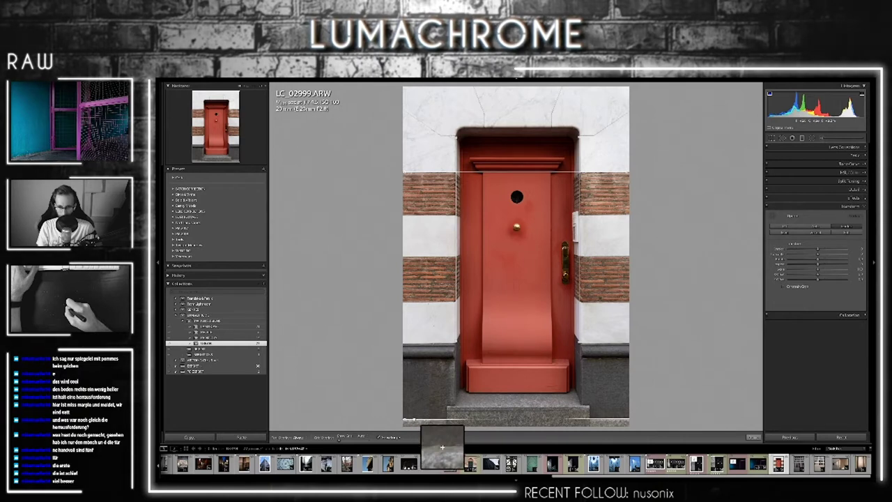
pyautogui.moveTo(404, 421); pyautogui.dragTo(628, 420)
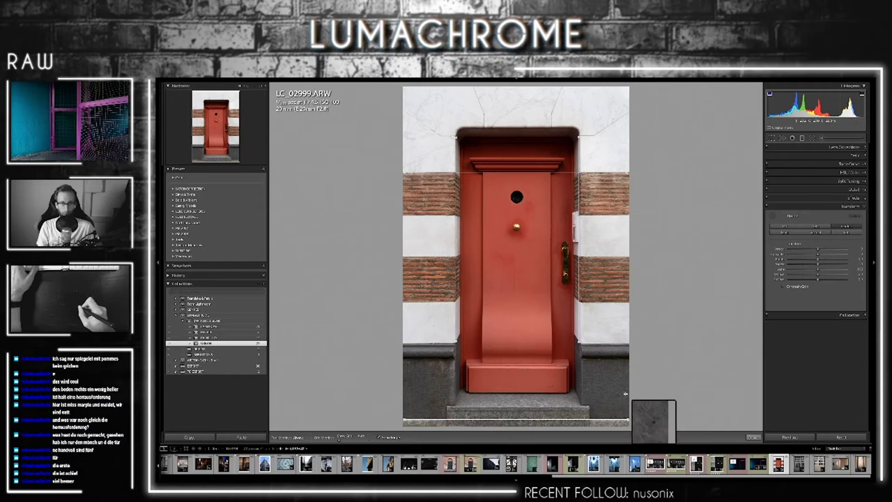
pyautogui.press('Return')
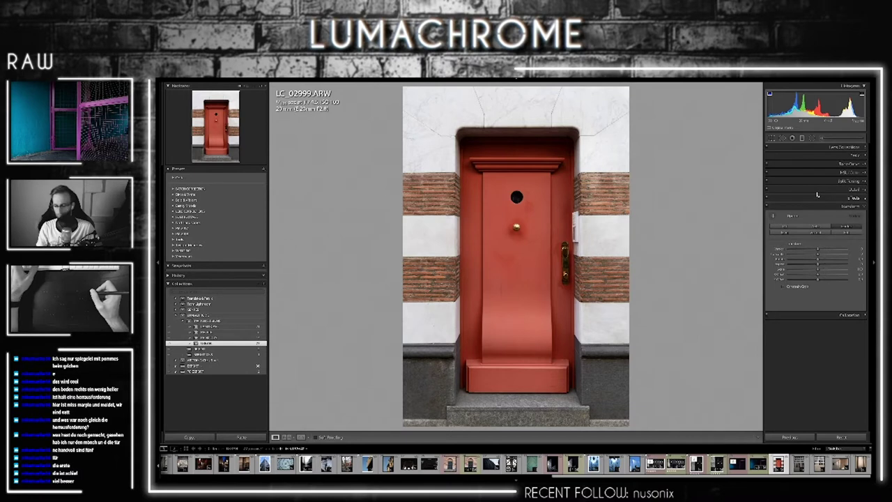
pyautogui.press('r')
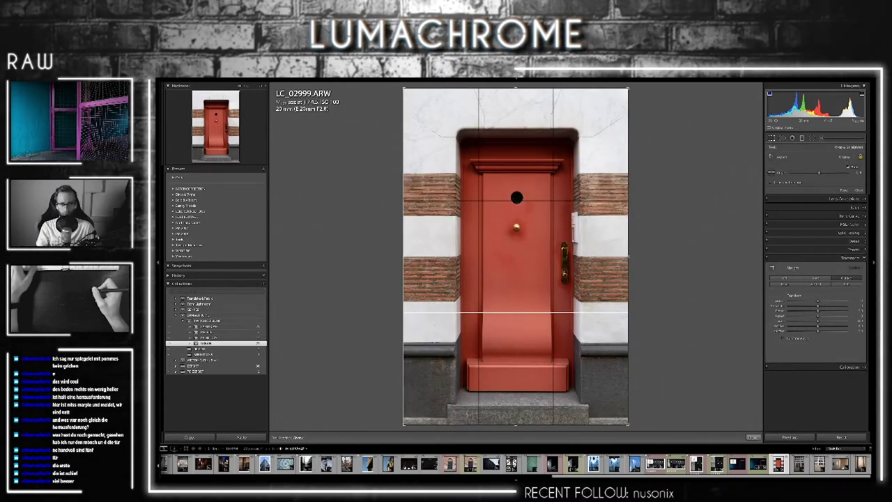
pyautogui.click(846, 158)
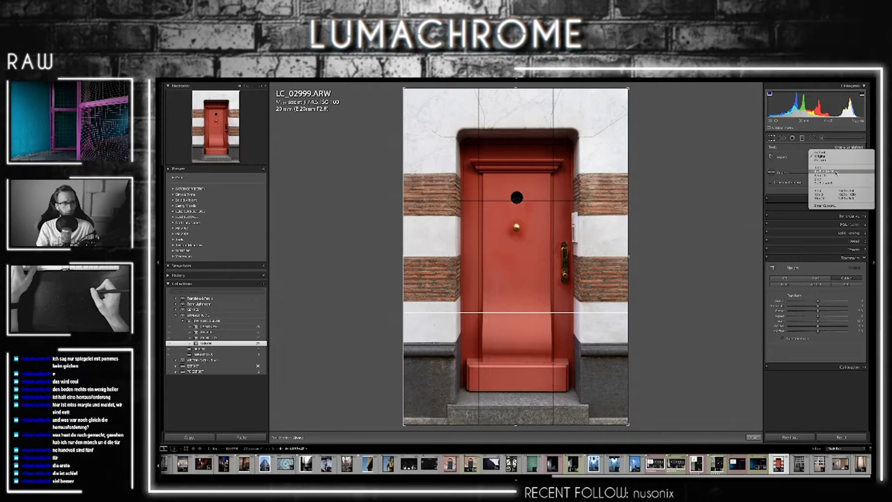
pyautogui.click(801, 175)
pyautogui.moveTo(539, 325)
pyautogui.mouseDown()
pyautogui.moveTo(539, 305)
pyautogui.moveTo(542, 312)
pyautogui.mouseUp()
pyautogui.press('Return')
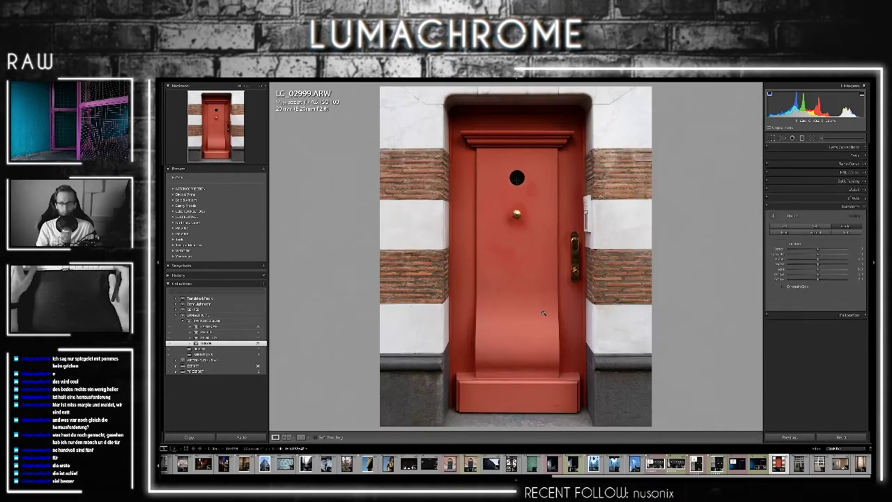
pyautogui.press('r')
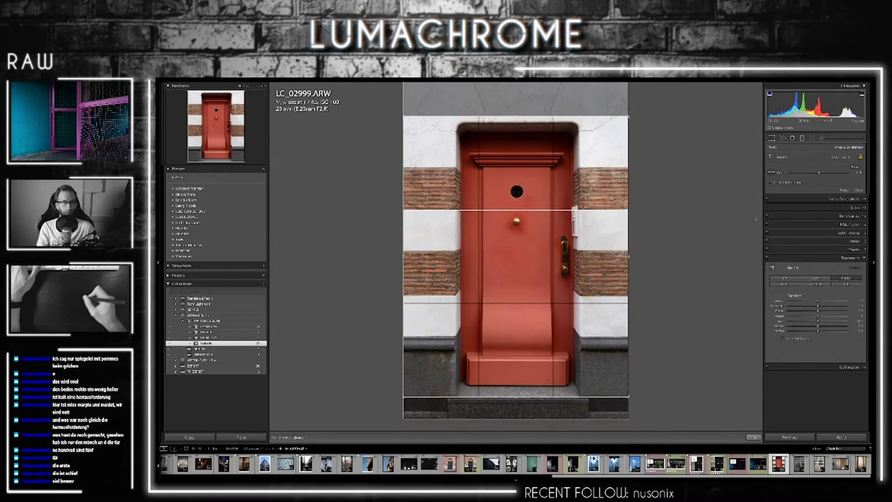
pyautogui.click(843, 159)
pyautogui.click(829, 142)
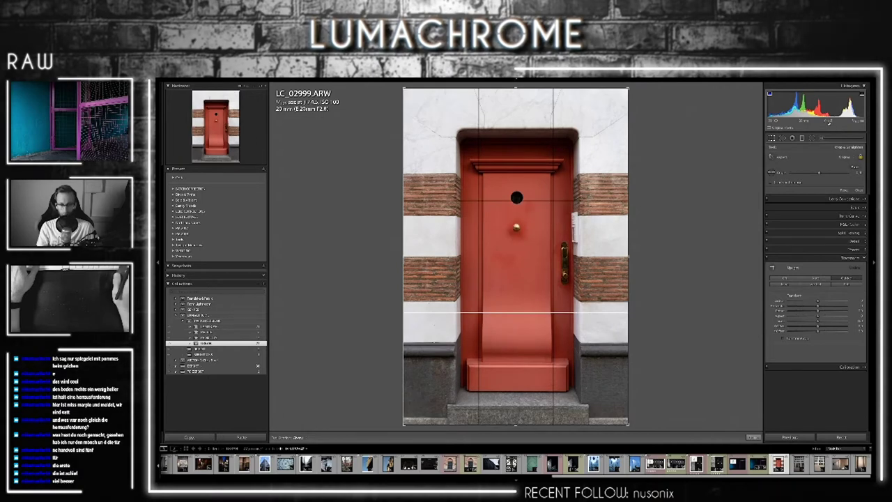
pyautogui.press('Return')
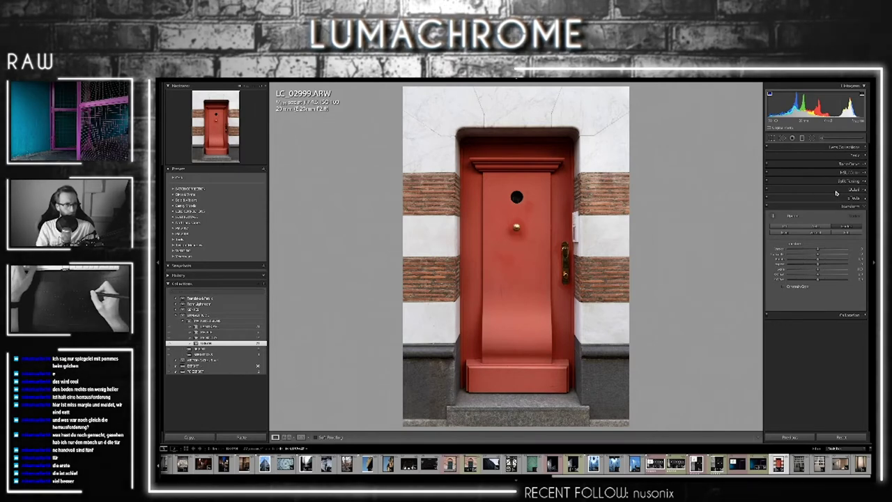
# - Raise the Detail panel's sharpening Masking while previewing the edge mask, then show the Tone Curve
pyautogui.click(835, 189)
pyautogui.moveTo(789, 271); pyautogui.dragTo(824, 271)
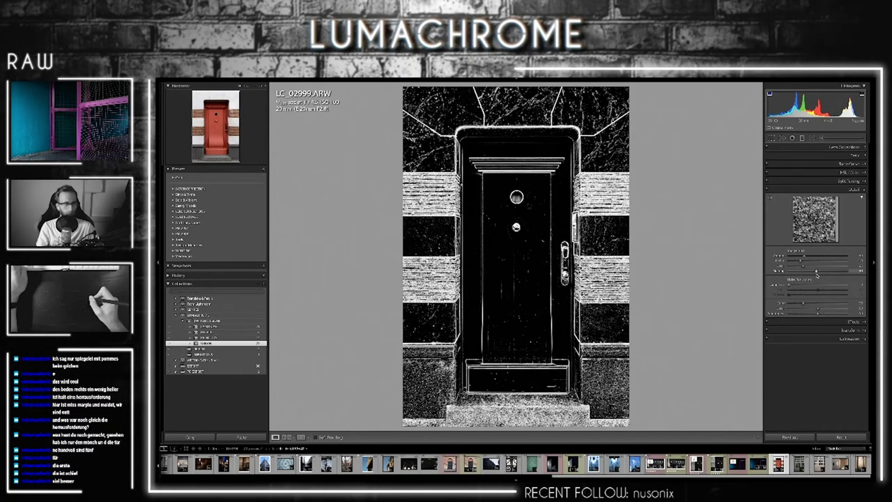
pyautogui.moveTo(824, 276); pyautogui.dragTo(824, 273)
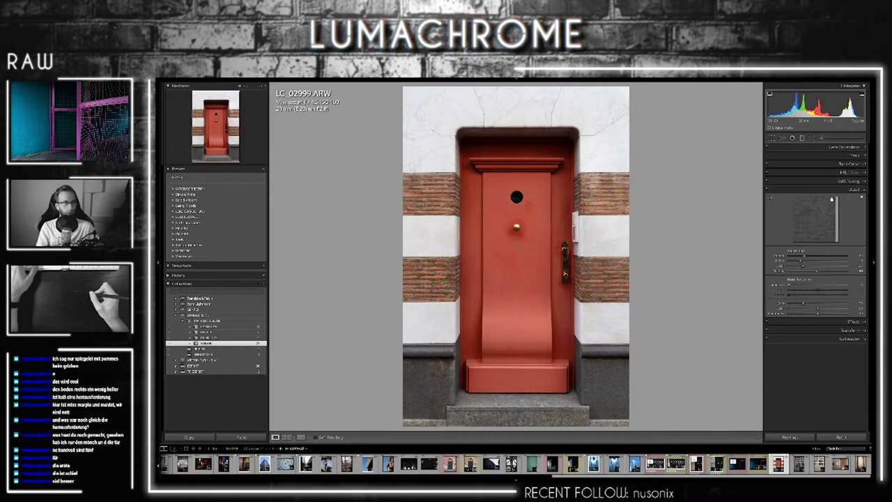
pyautogui.click(837, 189)
pyautogui.click(833, 172)
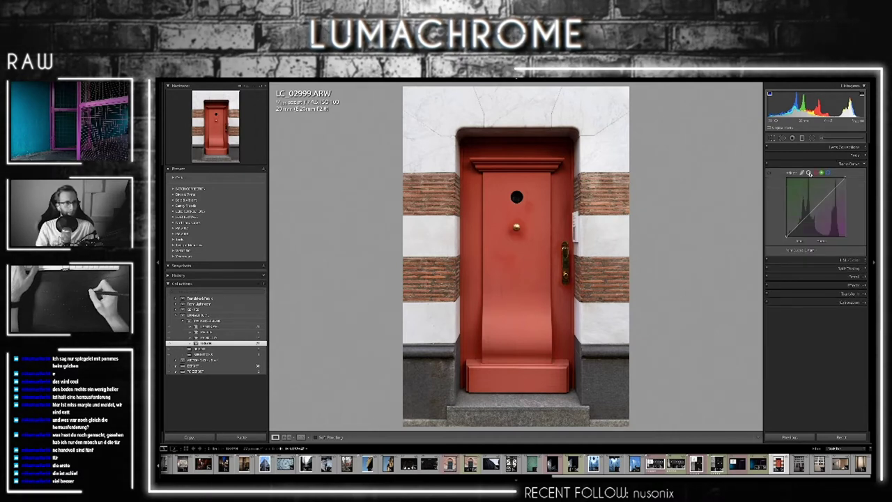
# - Nudge the Basic panel tone sliders slightly, trying Auto tone and undoing it
pyautogui.click(829, 154)
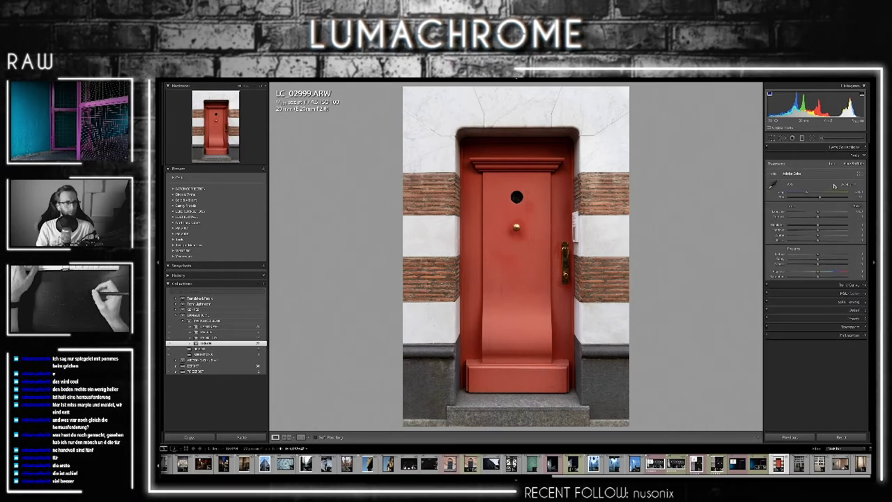
pyautogui.moveTo(809, 225); pyautogui.dragTo(817, 227)
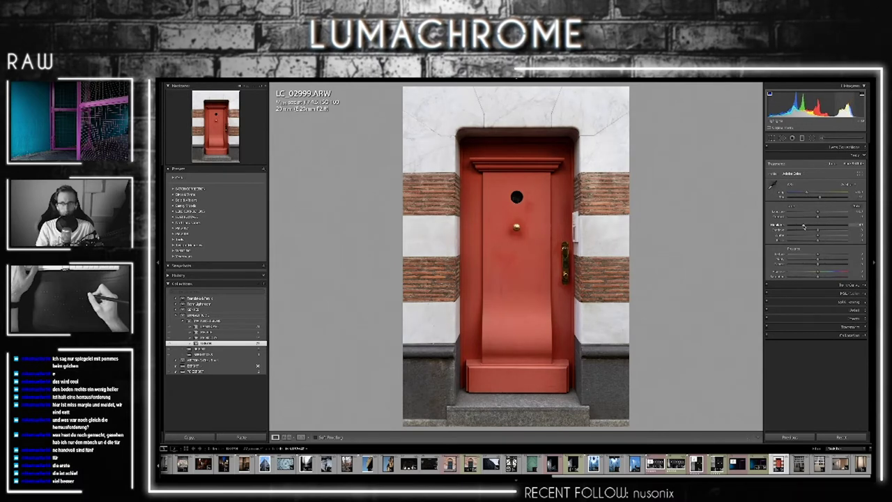
pyautogui.moveTo(788, 224); pyautogui.dragTo(790, 223)
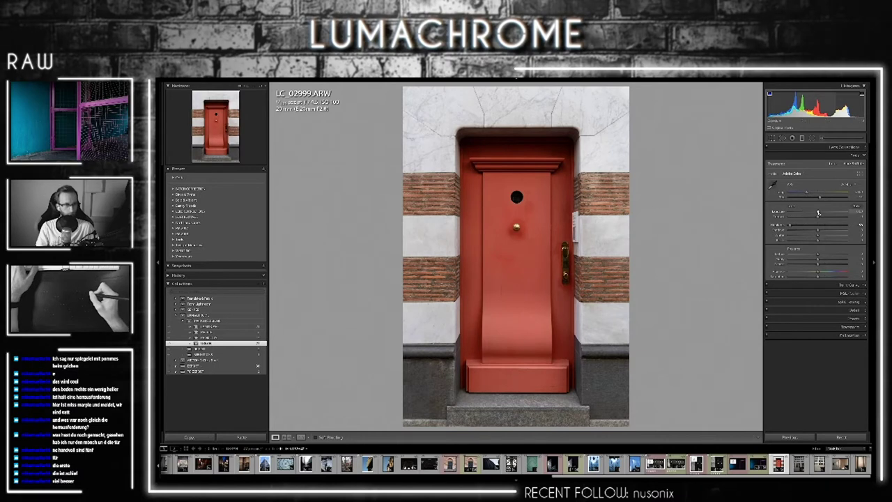
pyautogui.moveTo(818, 213); pyautogui.dragTo(817, 213)
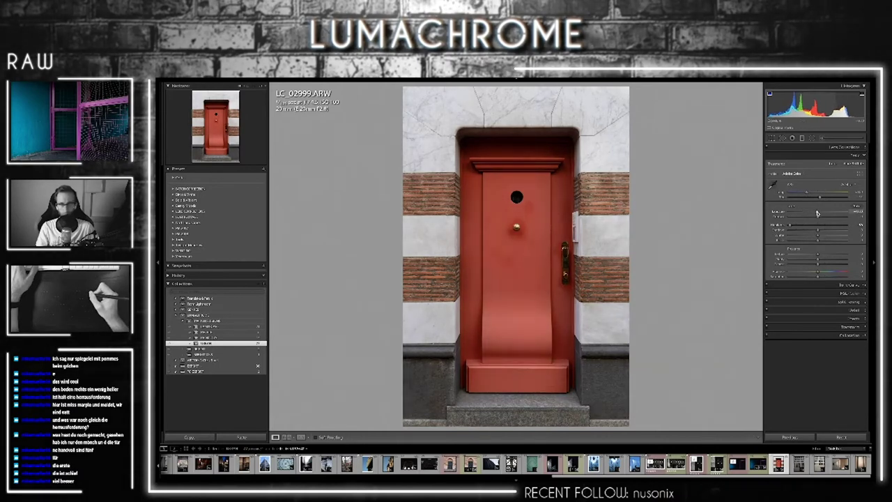
pyautogui.click(856, 207)
pyautogui.hotkey('ctrl', 'z')
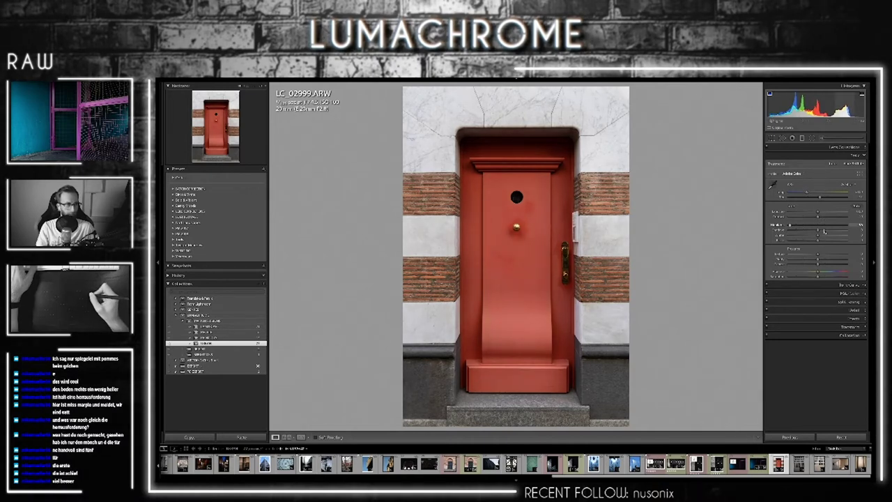
# - Brighten the photo a little, then darken the shadows until the peephole just clips
pyautogui.moveTo(812, 230); pyautogui.dragTo(822, 234)
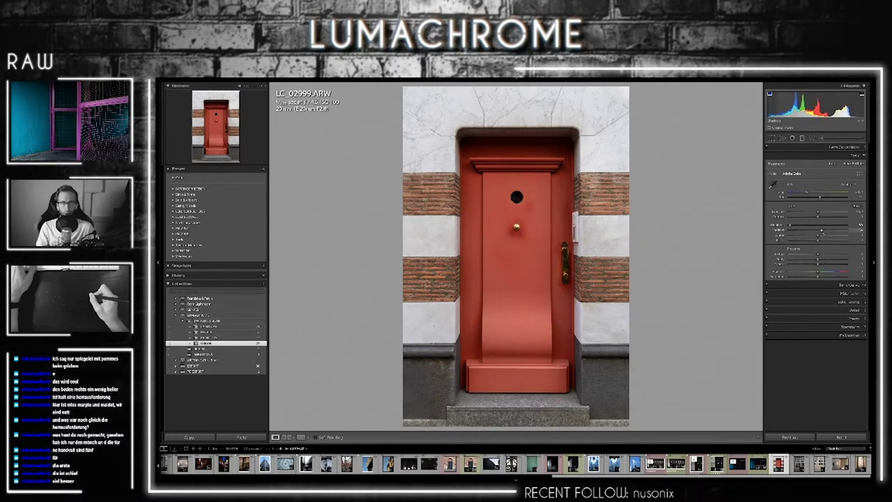
pyautogui.moveTo(815, 234)
pyautogui.mouseDown()
pyautogui.moveTo(825, 235)
pyautogui.moveTo(808, 238)
pyautogui.moveTo(825, 237)
pyautogui.mouseUp()
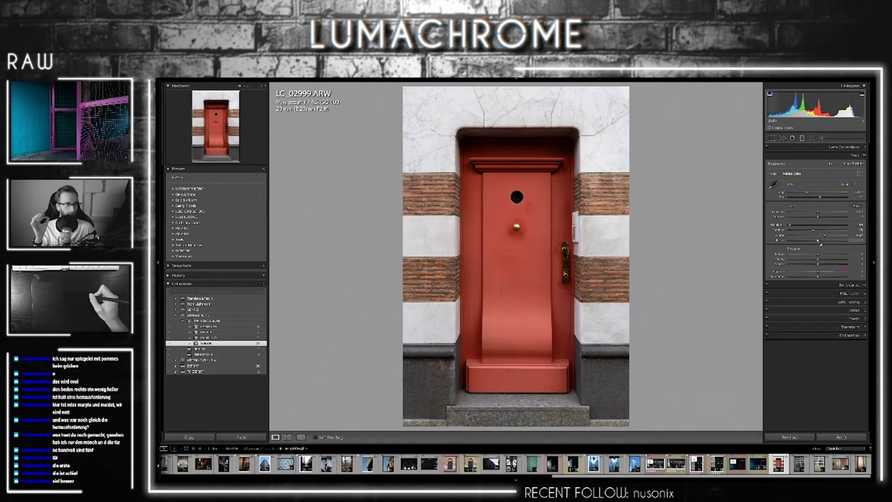
pyautogui.moveTo(825, 236); pyautogui.dragTo(815, 242)
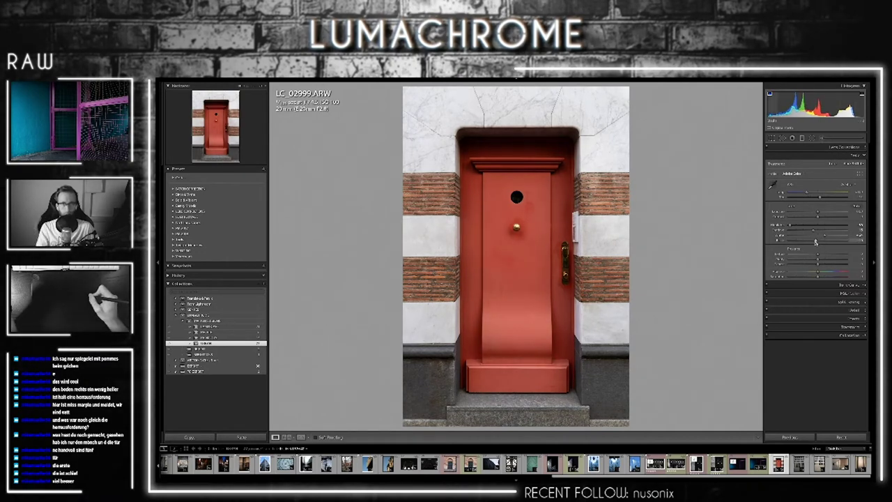
pyautogui.moveTo(817, 243); pyautogui.dragTo(813, 243)
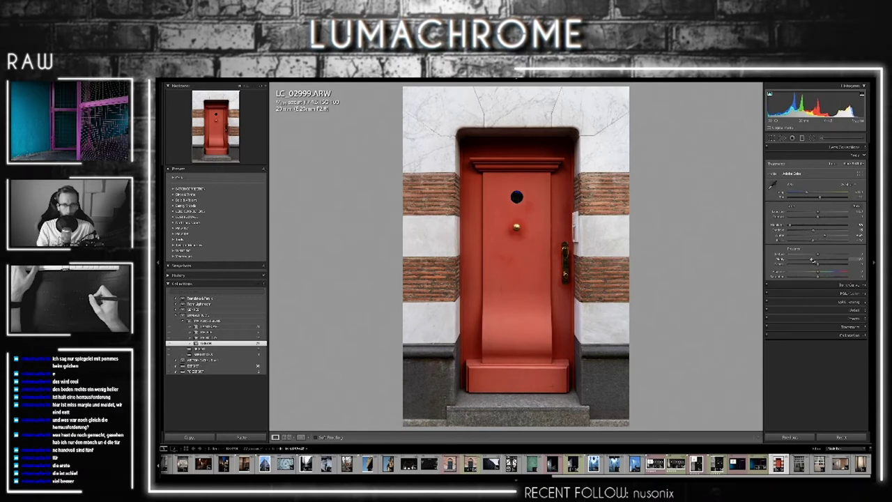
# - Raise a Presence slider slightly and lower Saturation a touch, then fine-tune Presence again
pyautogui.moveTo(811, 259); pyautogui.dragTo(826, 256)
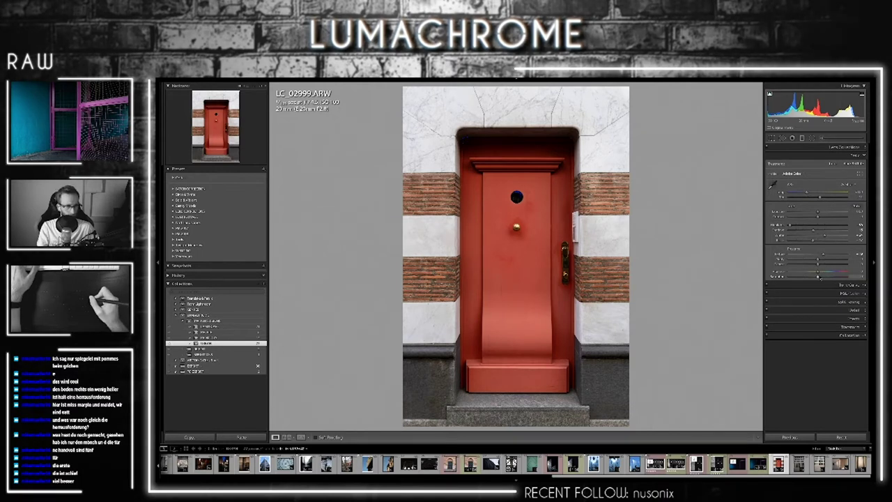
pyautogui.moveTo(818, 276); pyautogui.dragTo(811, 278)
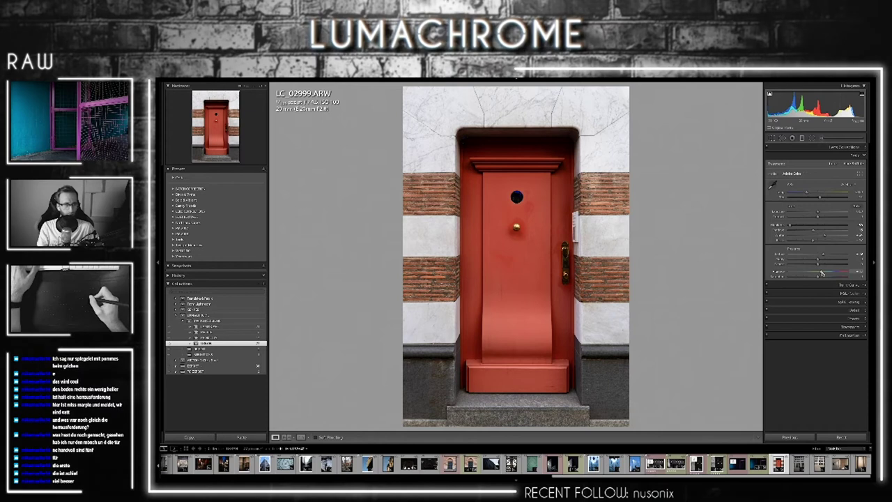
pyautogui.click(821, 266)
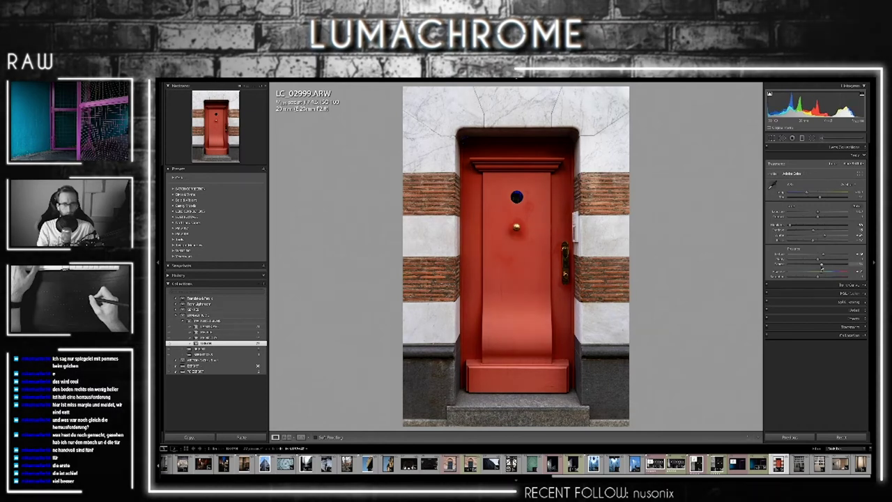
pyautogui.moveTo(820, 266); pyautogui.dragTo(817, 262)
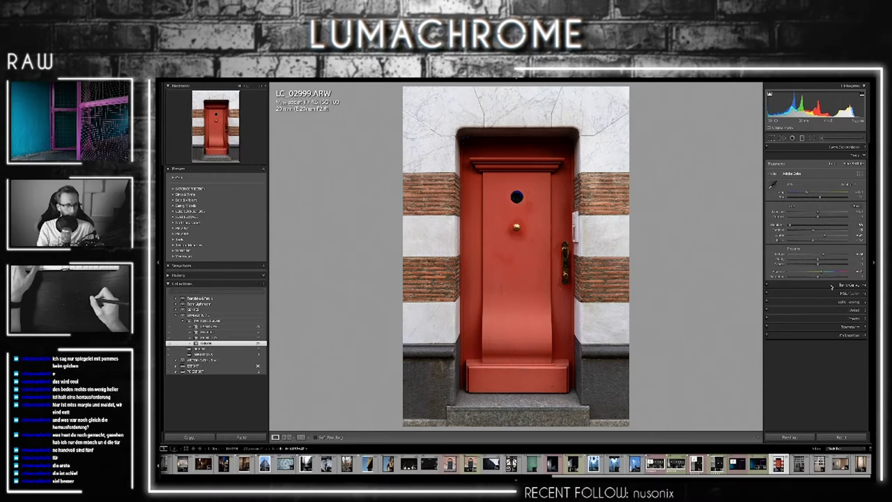
# - Nudge a Presence slider once more and toggle the Before view on and off with backslash
pyautogui.moveTo(818, 271); pyautogui.dragTo(832, 274)
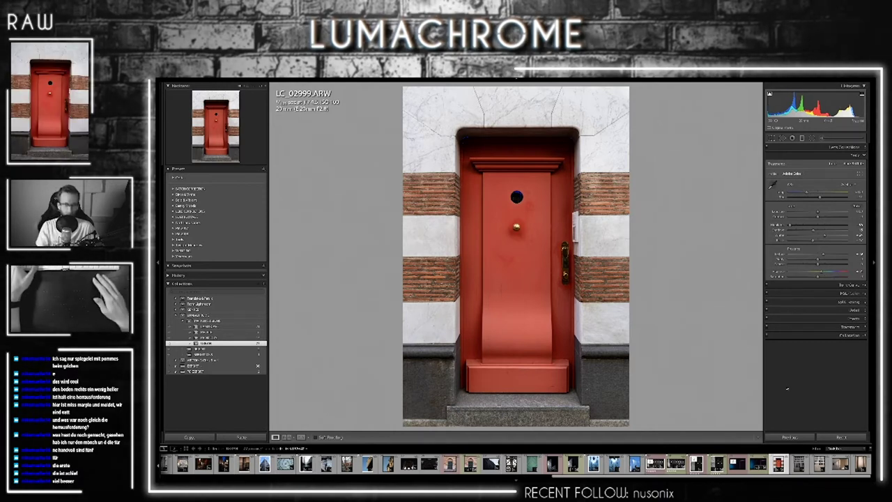
pyautogui.press('\\')
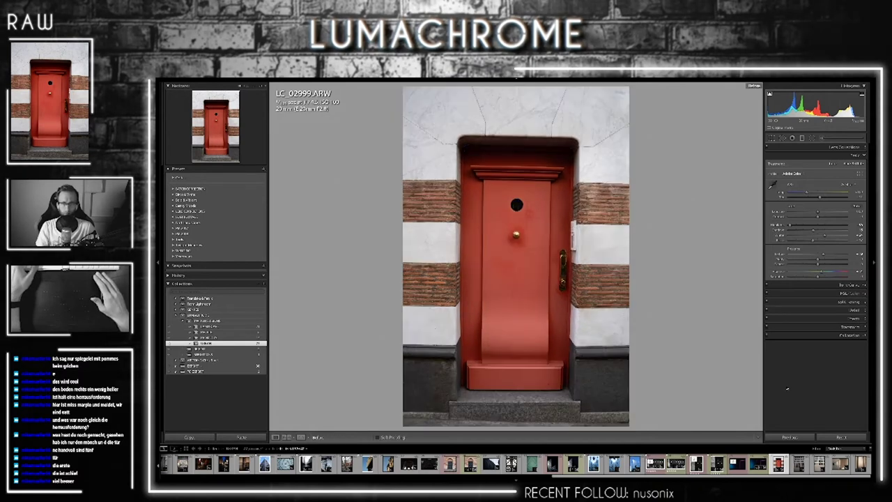
pyautogui.press('\\')
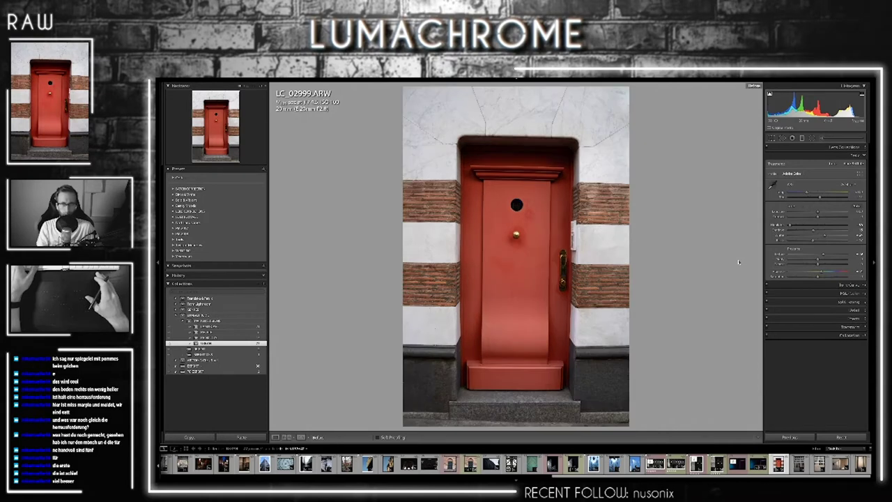
# - Shape an S-curve on the point tone curve, lowering the shadow point
pyautogui.click(836, 285)
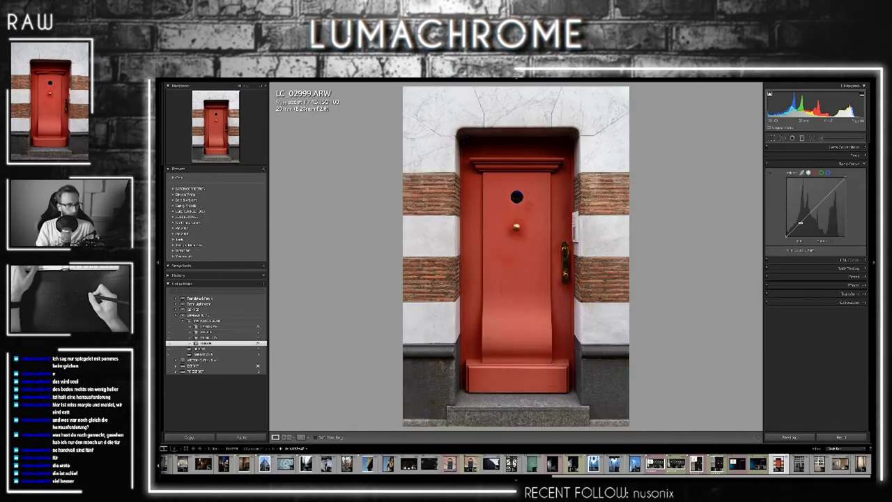
pyautogui.moveTo(800, 223); pyautogui.dragTo(802, 227)
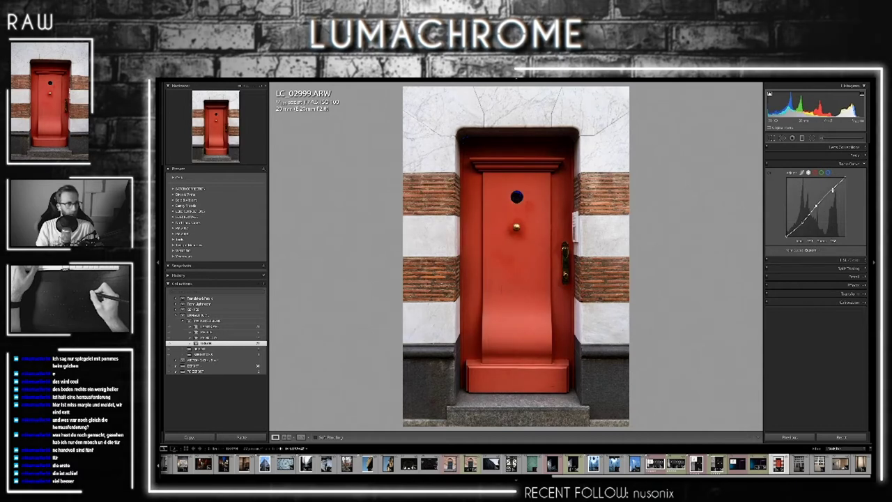
pyautogui.moveTo(833, 189); pyautogui.dragTo(831, 192)
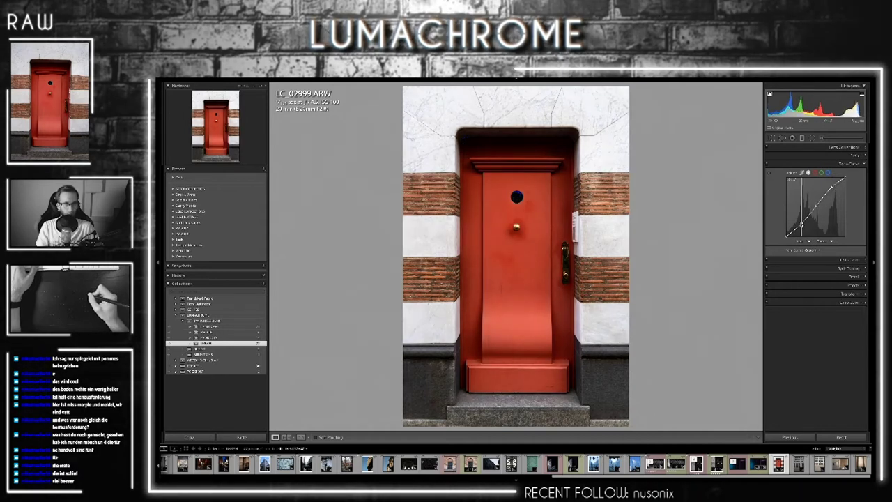
pyautogui.moveTo(801, 223); pyautogui.dragTo(800, 226)
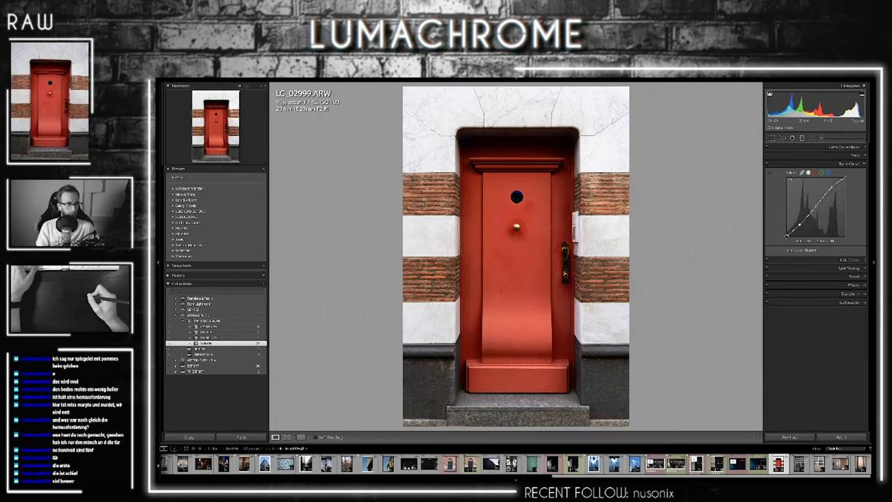
pyautogui.moveTo(786, 235); pyautogui.dragTo(782, 235)
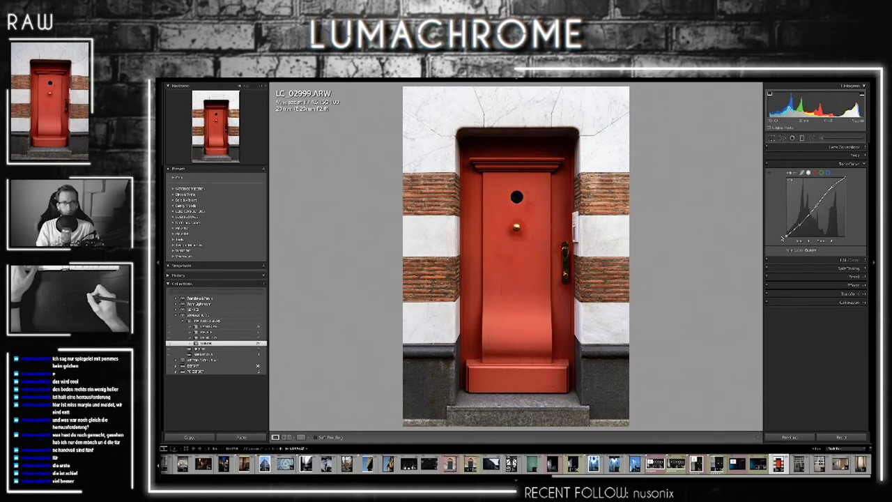
# - Try a steeper curve rise, undo it, and pull the curve down to darken the photo
pyautogui.click(800, 227)
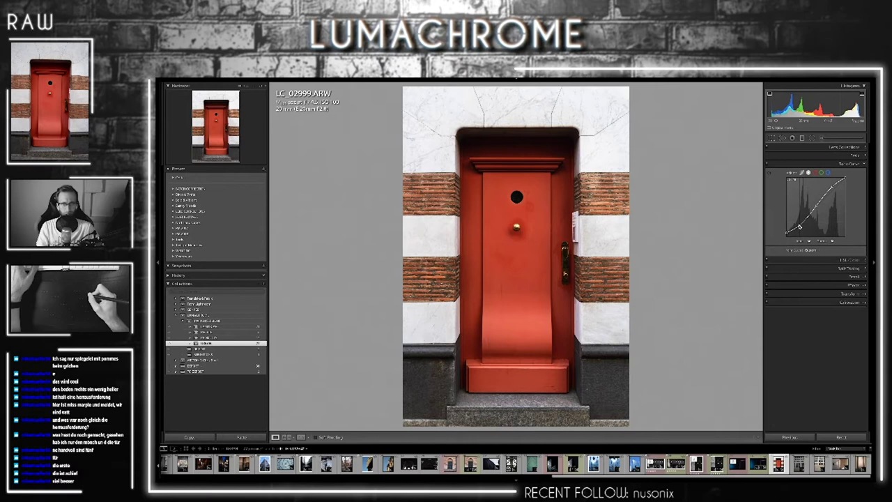
pyautogui.moveTo(816, 205); pyautogui.dragTo(846, 183)
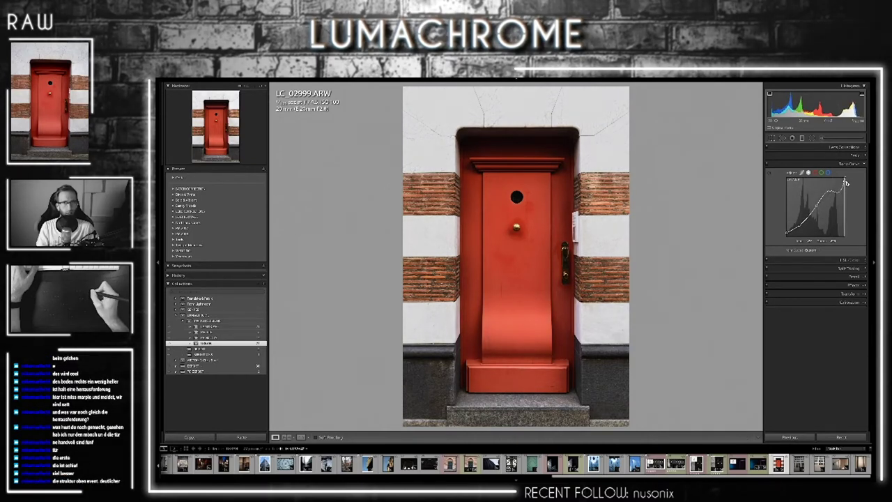
pyautogui.hotkey('ctrl', 'z')
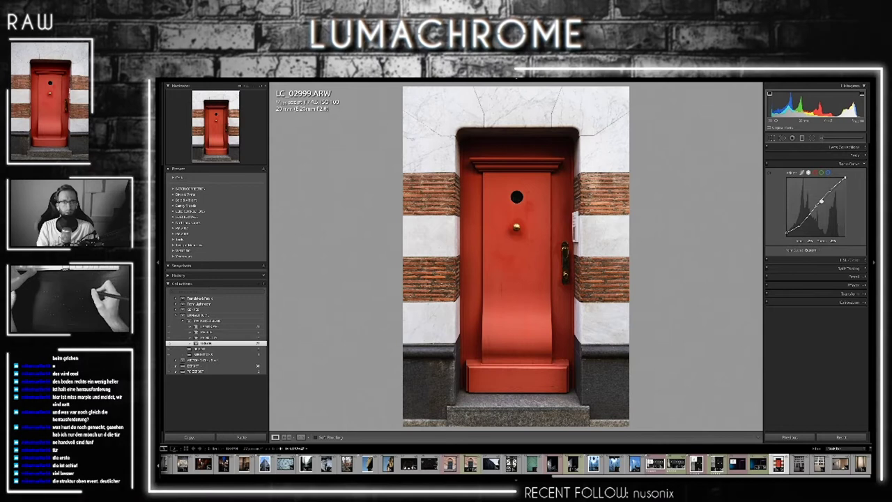
pyautogui.moveTo(820, 201); pyautogui.dragTo(817, 208)
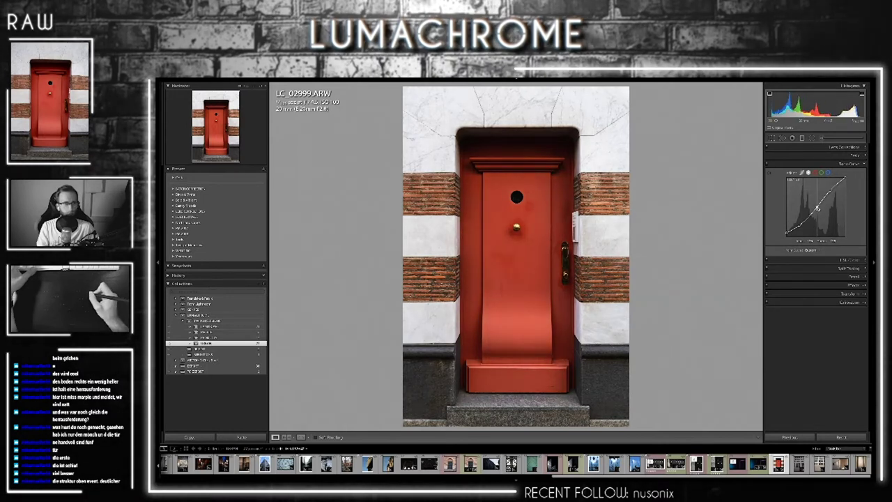
# - Move the HSL Red Hue slider left, back and forth, settling on a deeper crimson door
pyautogui.click(822, 261)
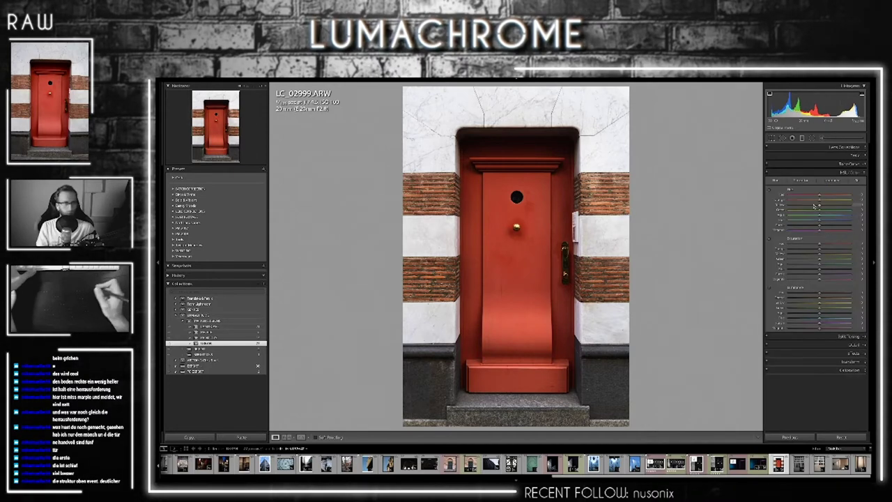
pyautogui.moveTo(824, 200); pyautogui.dragTo(797, 197)
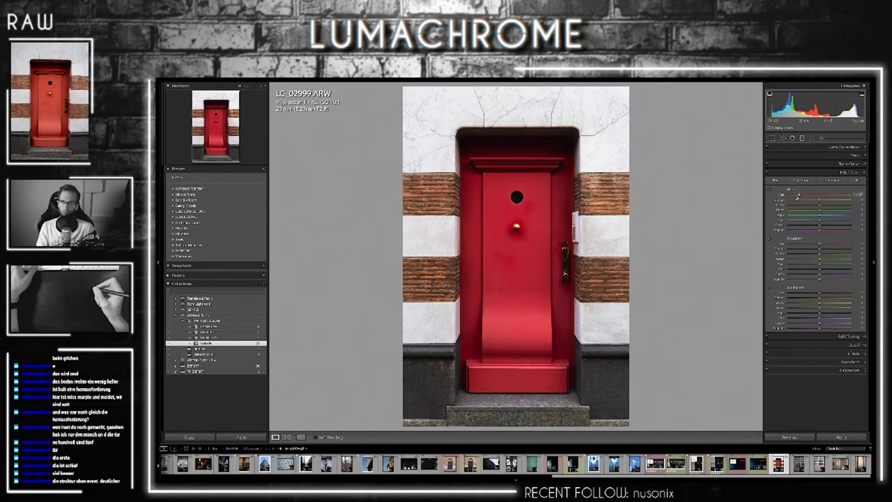
pyautogui.moveTo(797, 197); pyautogui.dragTo(842, 197)
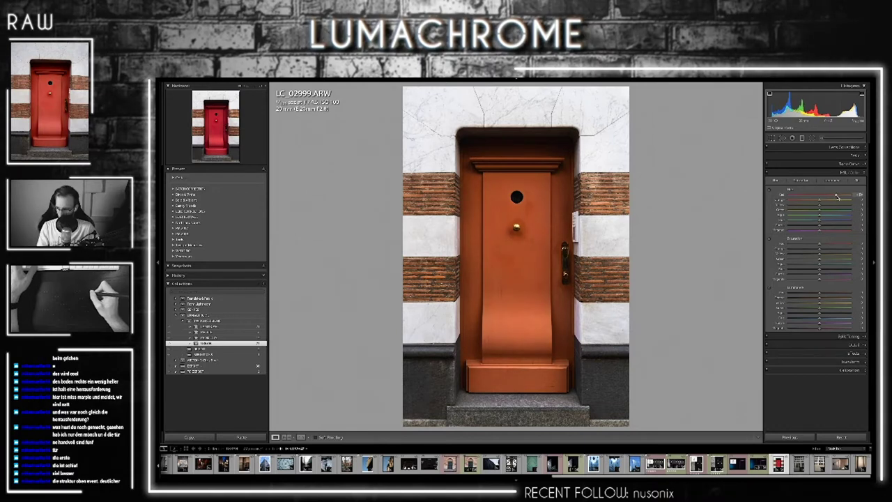
pyautogui.moveTo(838, 198)
pyautogui.mouseDown()
pyautogui.moveTo(805, 201)
pyautogui.moveTo(824, 202)
pyautogui.mouseUp()
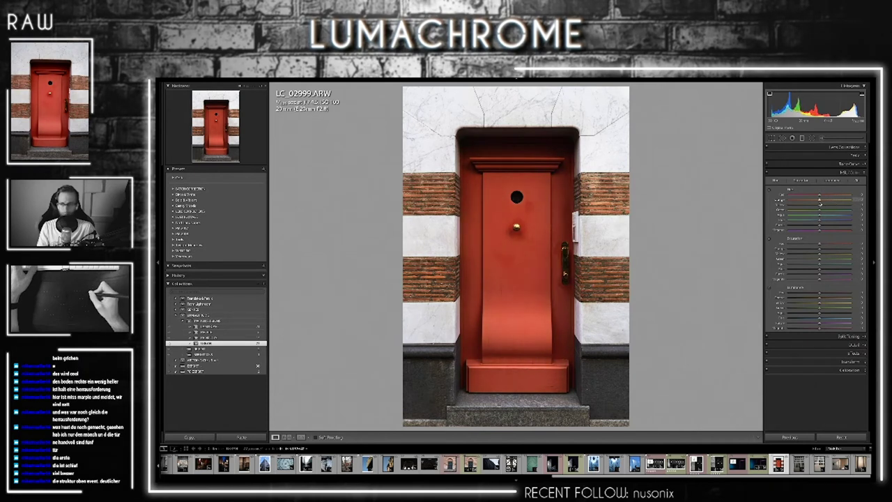
pyautogui.moveTo(820, 204); pyautogui.dragTo(814, 202)
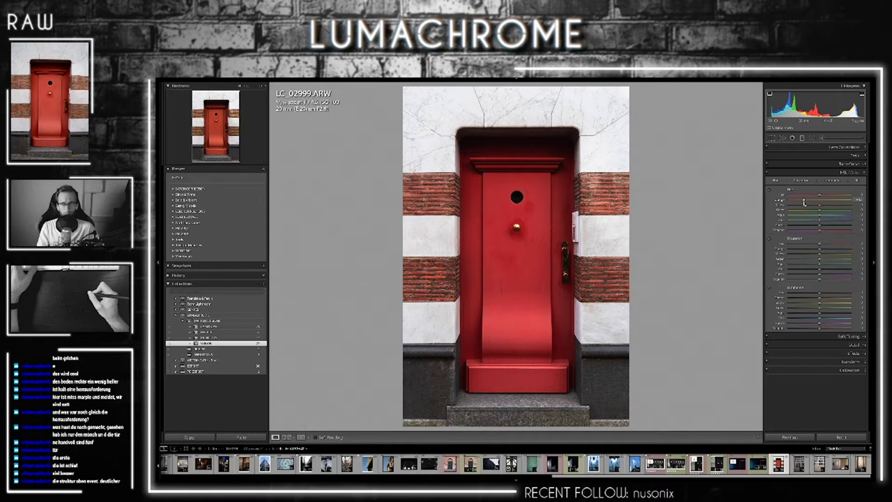
# - Shift the Red hue slightly toward orange and move the Green and Aqua hues left
pyautogui.moveTo(805, 201)
pyautogui.mouseDown()
pyautogui.moveTo(819, 201)
pyautogui.moveTo(809, 198)
pyautogui.mouseUp()
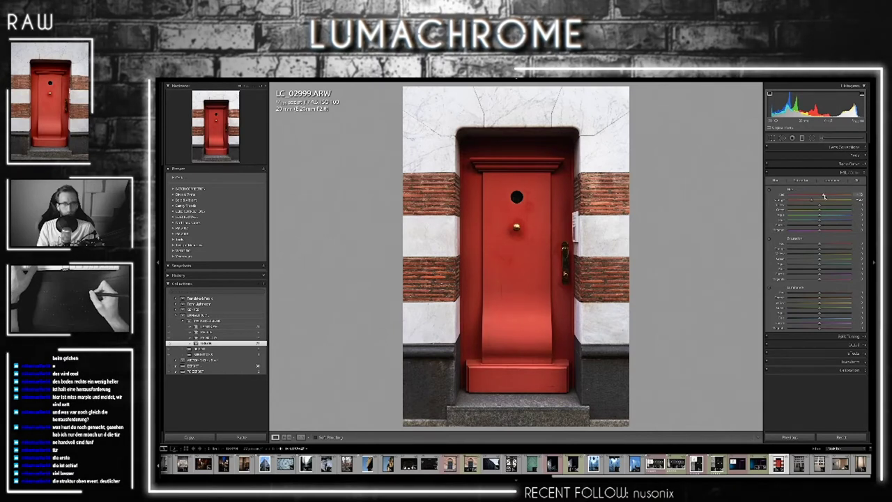
pyautogui.moveTo(827, 196)
pyautogui.mouseDown()
pyautogui.moveTo(840, 197)
pyautogui.moveTo(819, 197)
pyautogui.mouseUp()
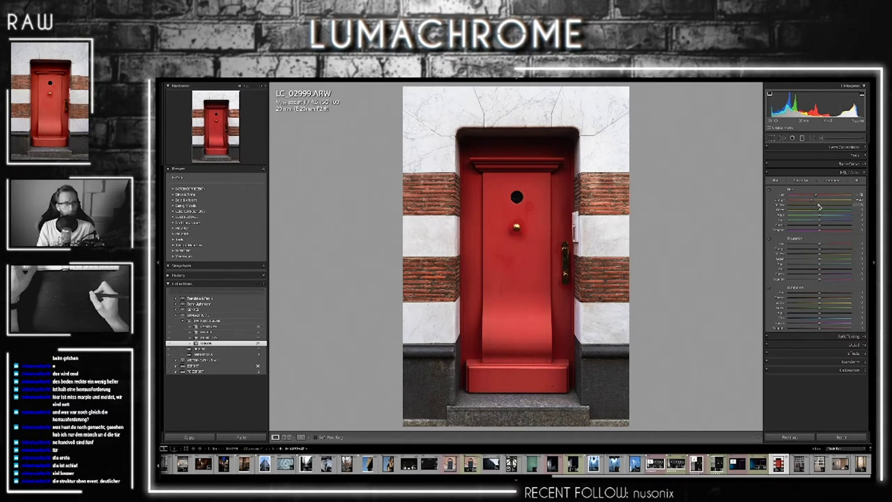
pyautogui.moveTo(819, 208); pyautogui.dragTo(795, 209)
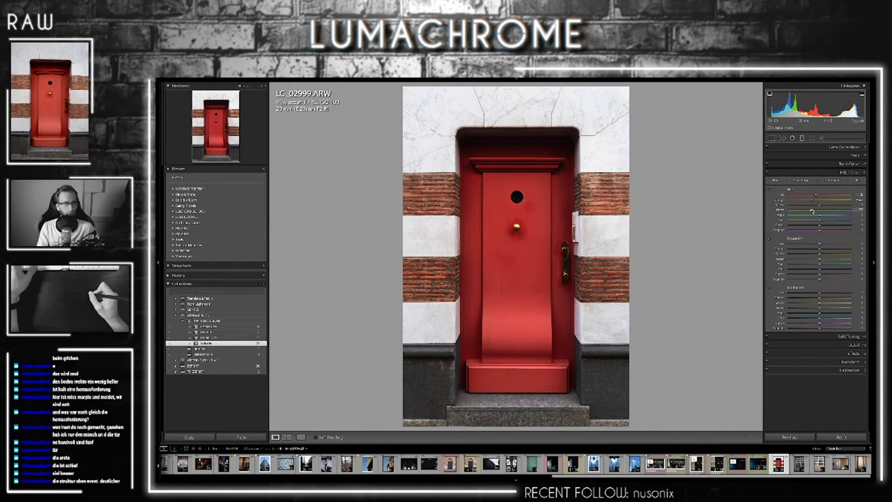
pyautogui.moveTo(826, 218); pyautogui.dragTo(810, 222)
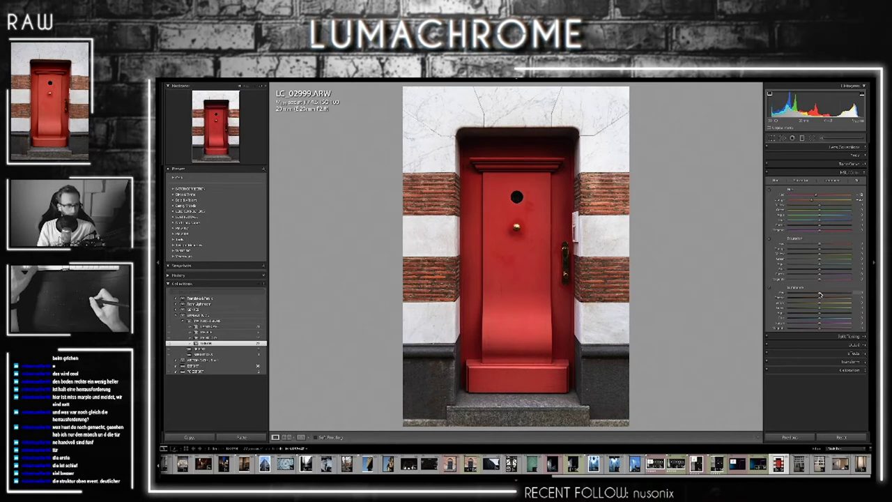
pyautogui.moveTo(821, 293)
pyautogui.mouseDown()
pyautogui.moveTo(808, 294)
pyautogui.moveTo(828, 295)
pyautogui.moveTo(812, 303)
pyautogui.mouseUp()
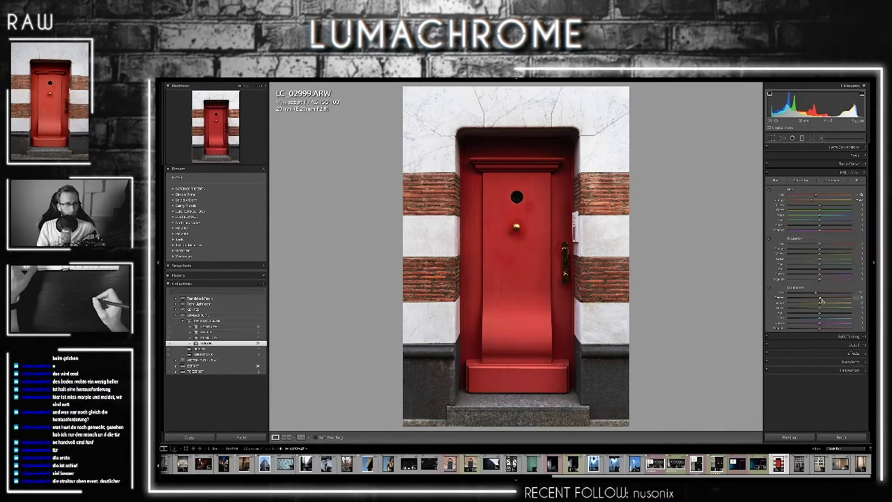
pyautogui.moveTo(819, 320)
pyautogui.mouseDown()
pyautogui.moveTo(806, 320)
pyautogui.moveTo(831, 320)
pyautogui.moveTo(789, 324)
pyautogui.mouseUp()
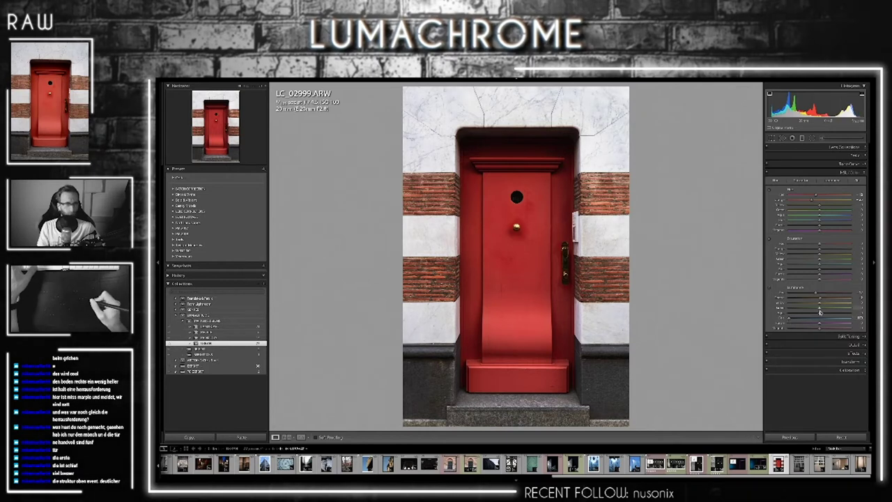
pyautogui.moveTo(780, 315); pyautogui.dragTo(805, 318)
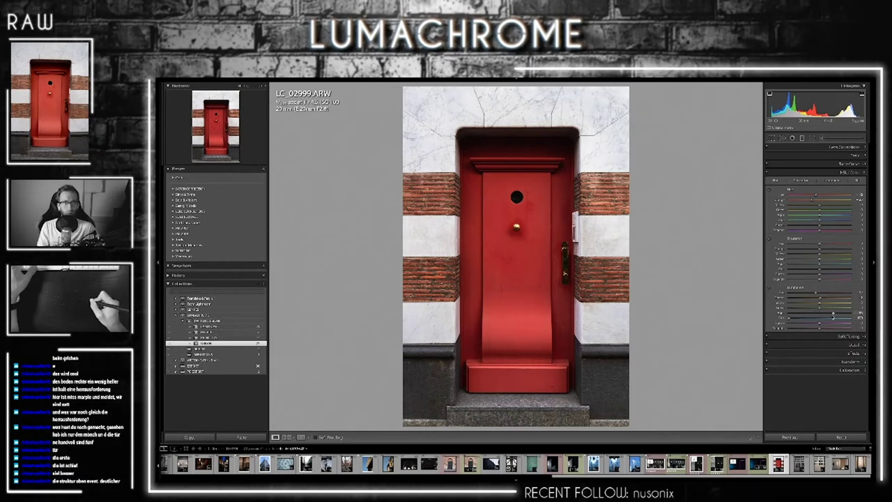
pyautogui.moveTo(799, 315); pyautogui.dragTo(824, 316)
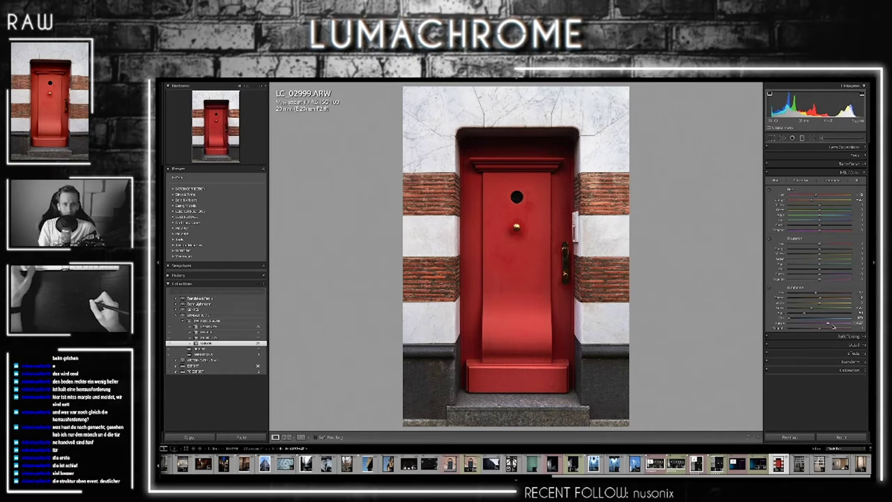
pyautogui.moveTo(815, 323); pyautogui.dragTo(834, 324)
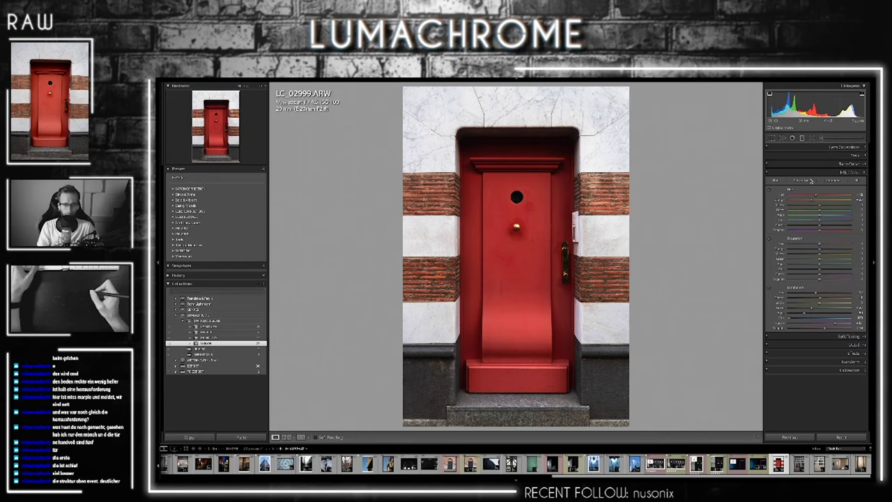
# - Raise the saturation of a few HSL colour ranges, then compare with the original
pyautogui.click(820, 173)
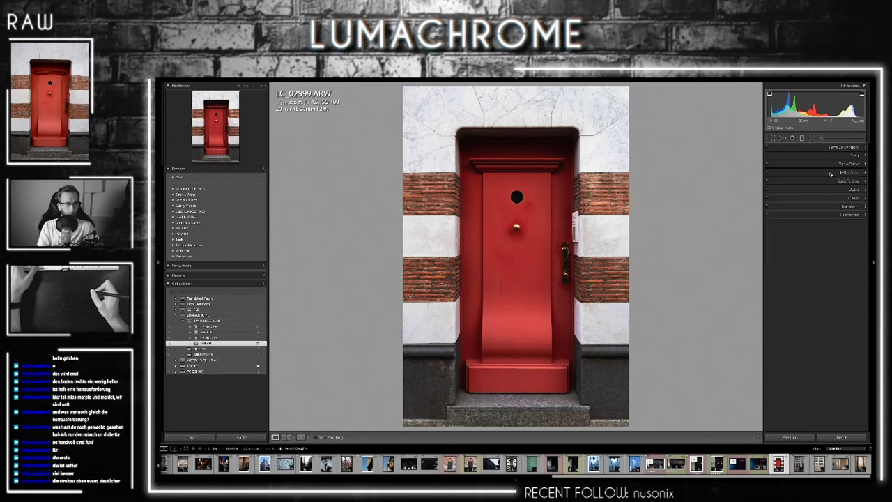
pyautogui.click(830, 173)
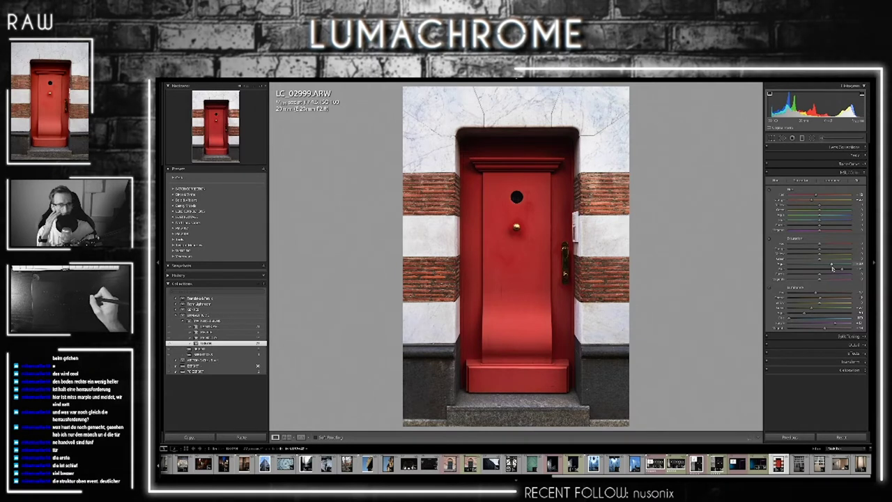
pyautogui.moveTo(798, 275); pyautogui.dragTo(831, 276)
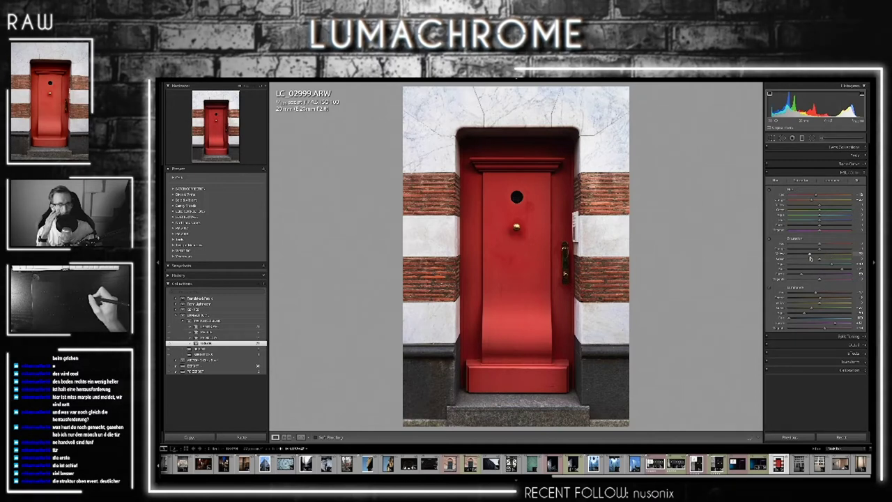
pyautogui.moveTo(817, 251); pyautogui.dragTo(828, 250)
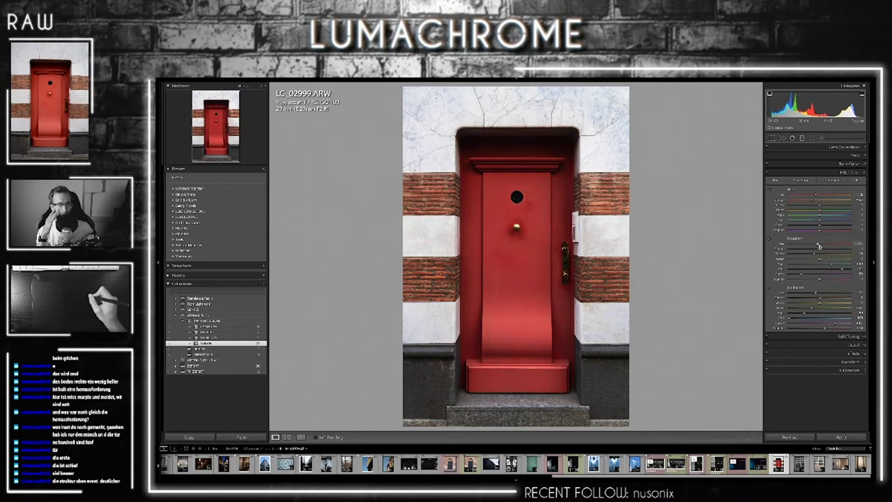
pyautogui.moveTo(812, 245); pyautogui.dragTo(817, 246)
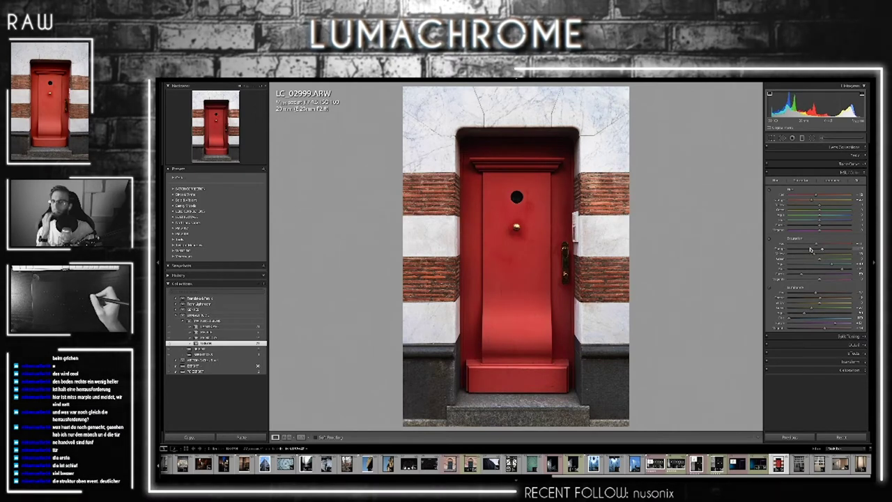
pyautogui.press('\\')
pyautogui.press('\\')
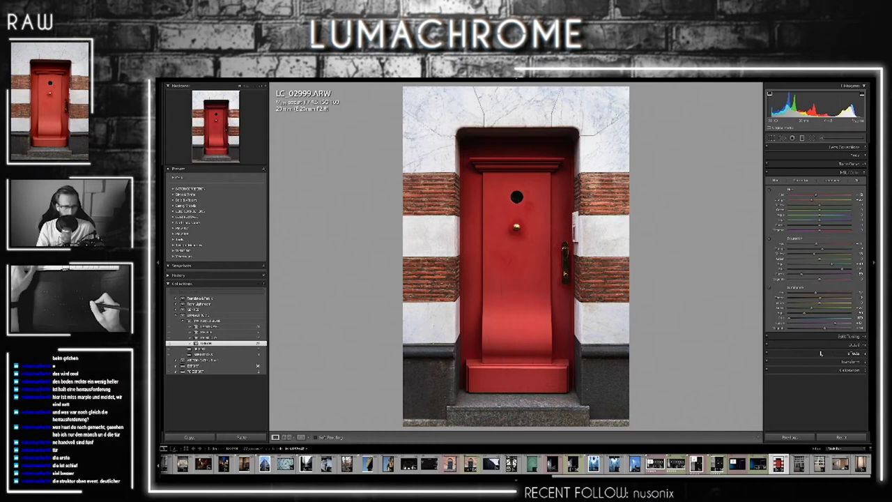
# - Add and vary a Split Toning highlight tint, then remove its saturation so the marble stays white
pyautogui.click(831, 337)
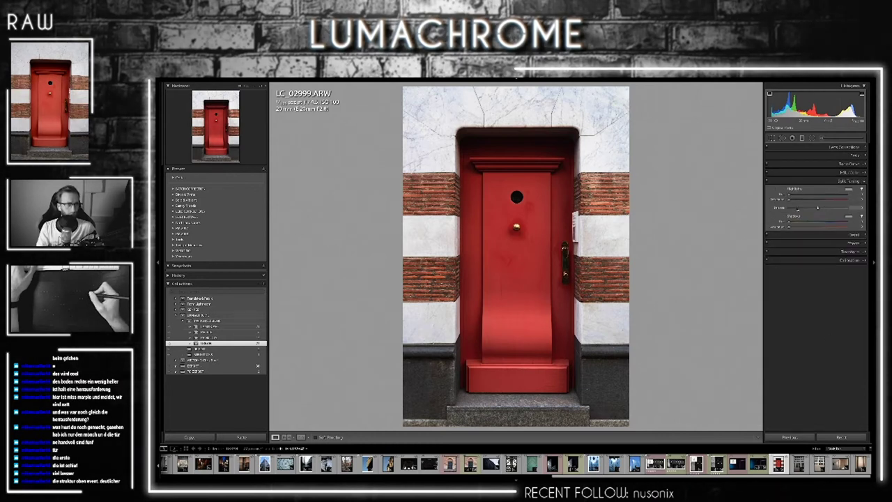
pyautogui.moveTo(788, 199); pyautogui.dragTo(816, 196)
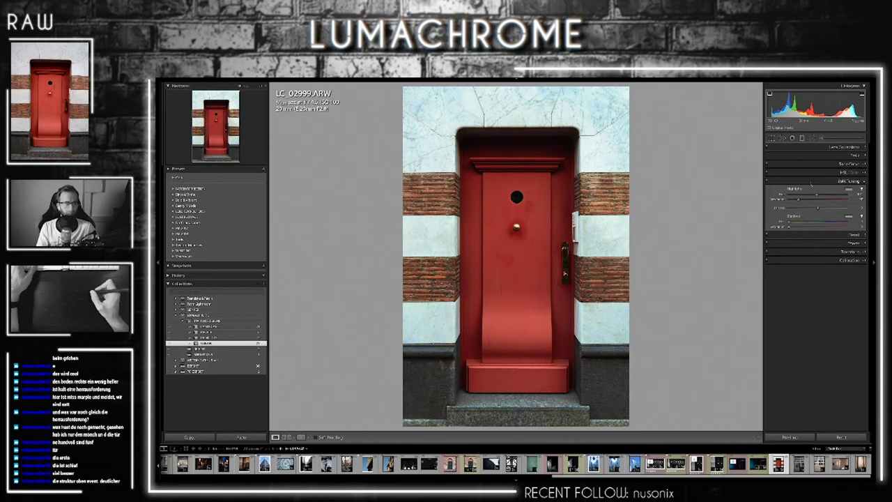
pyautogui.moveTo(798, 200); pyautogui.dragTo(816, 196)
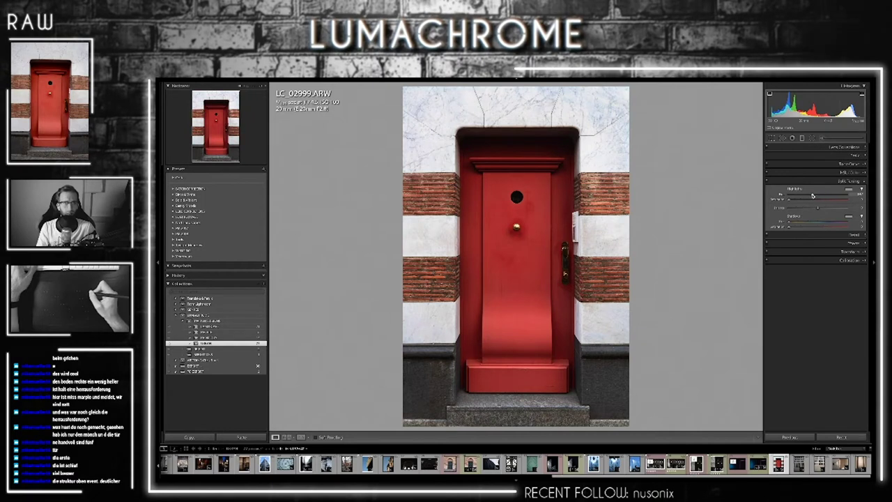
pyautogui.moveTo(812, 196); pyautogui.dragTo(820, 196)
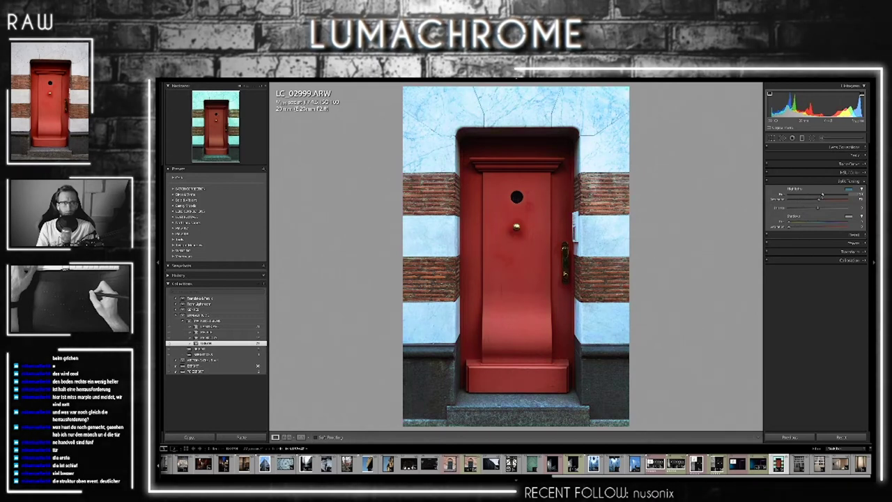
pyautogui.moveTo(820, 198)
pyautogui.mouseDown()
pyautogui.moveTo(788, 200)
pyautogui.moveTo(829, 200)
pyautogui.moveTo(788, 208)
pyautogui.moveTo(799, 218)
pyautogui.mouseUp()
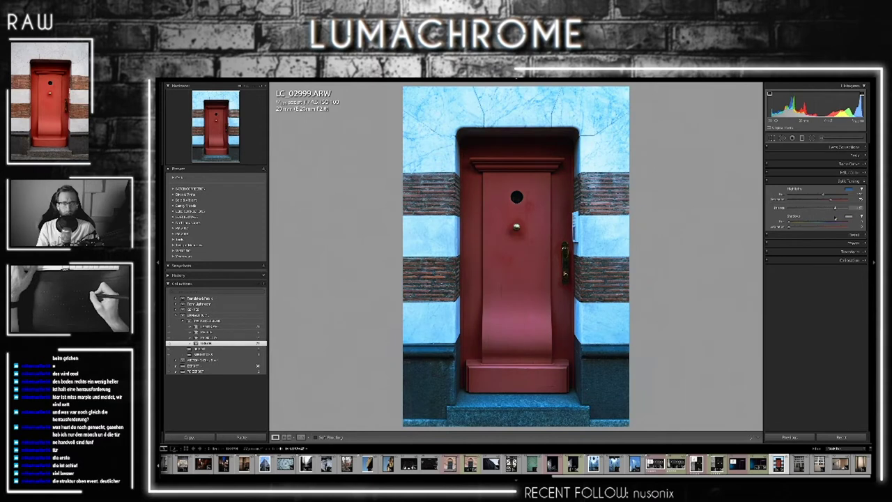
pyautogui.moveTo(829, 199)
pyautogui.mouseDown()
pyautogui.moveTo(789, 202)
pyautogui.moveTo(791, 209)
pyautogui.mouseUp()
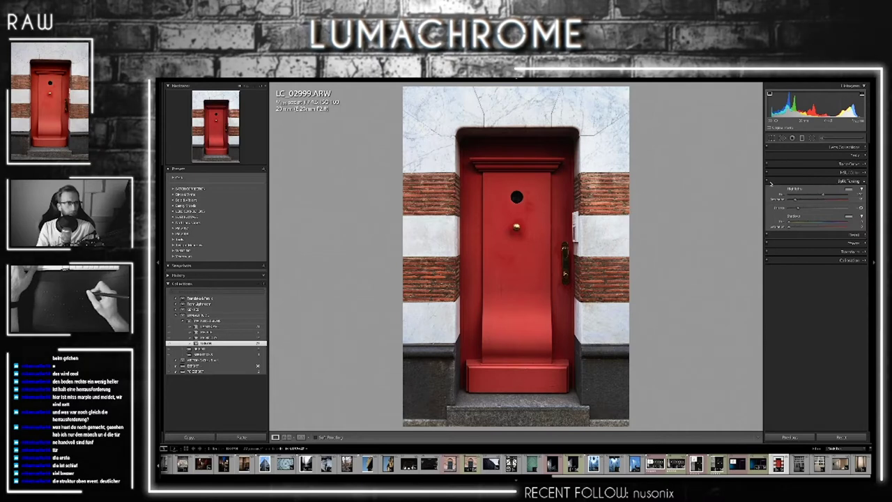
# - Check the split toning effect, lower two HSL colour values, and undo the red hue shift
pyautogui.click(767, 182)
pyautogui.click(766, 181)
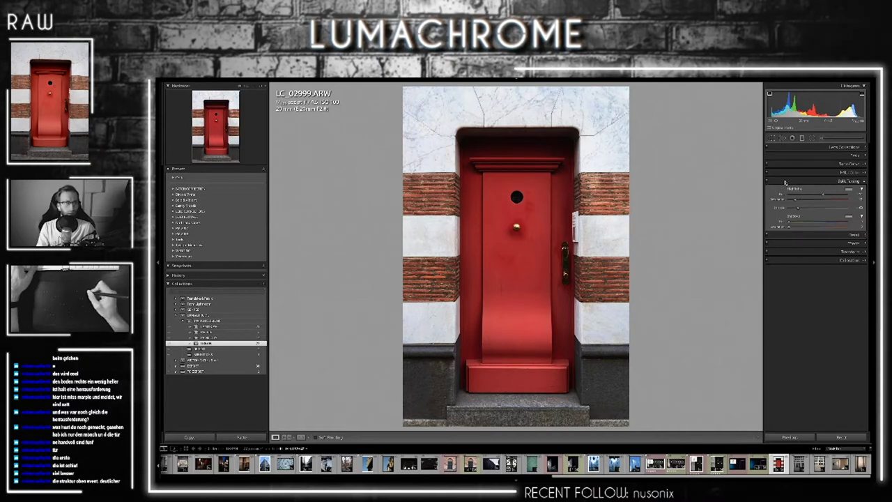
pyautogui.click(820, 172)
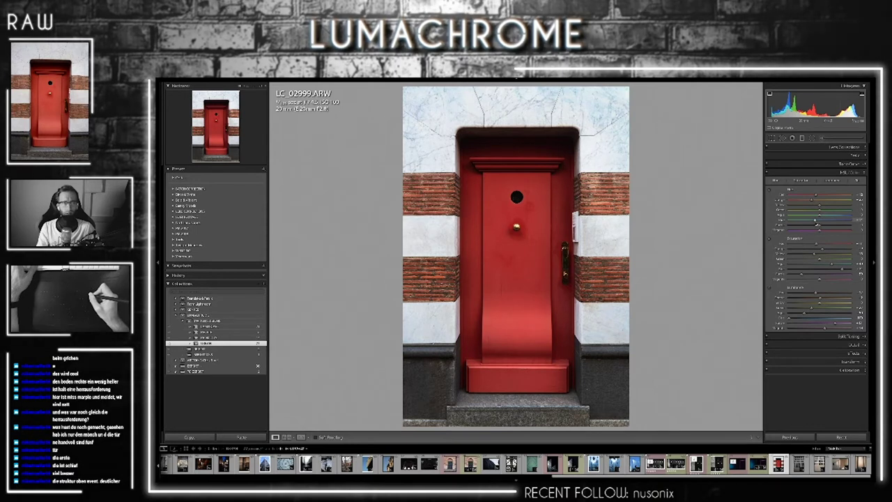
pyautogui.moveTo(820, 221); pyautogui.dragTo(811, 217)
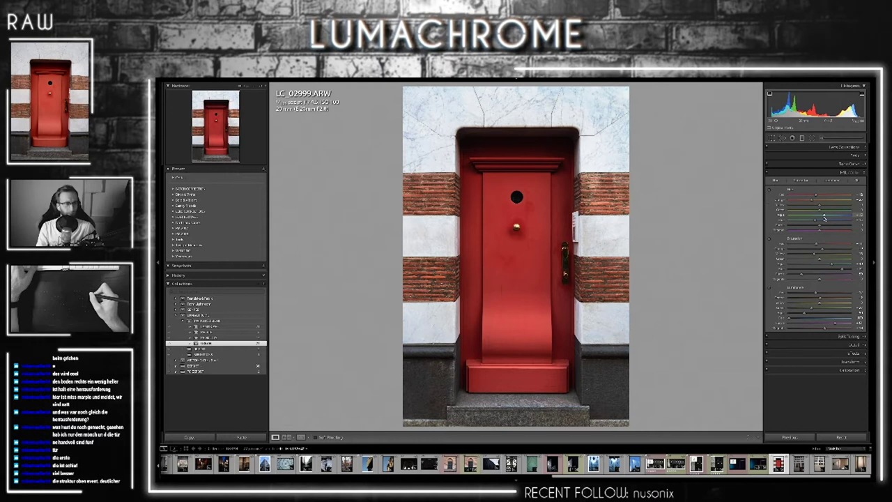
pyautogui.moveTo(819, 227)
pyautogui.mouseDown()
pyautogui.moveTo(800, 227)
pyautogui.moveTo(815, 227)
pyautogui.mouseUp()
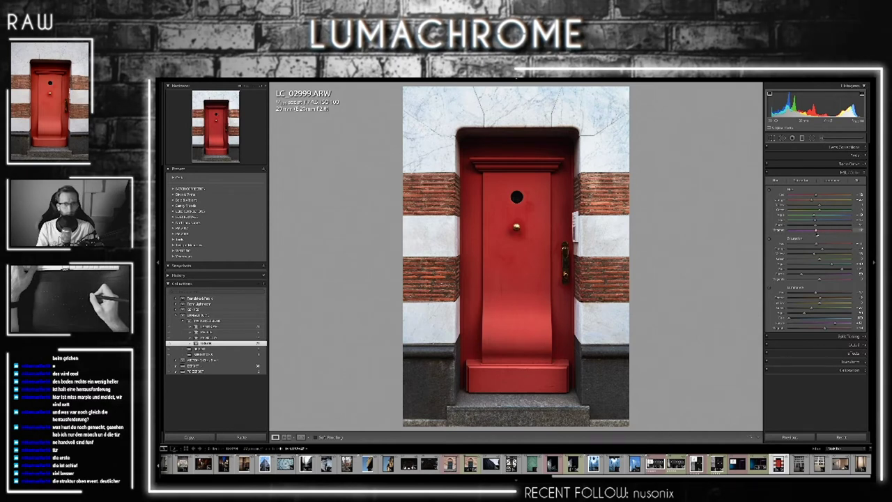
pyautogui.moveTo(819, 214); pyautogui.dragTo(823, 214)
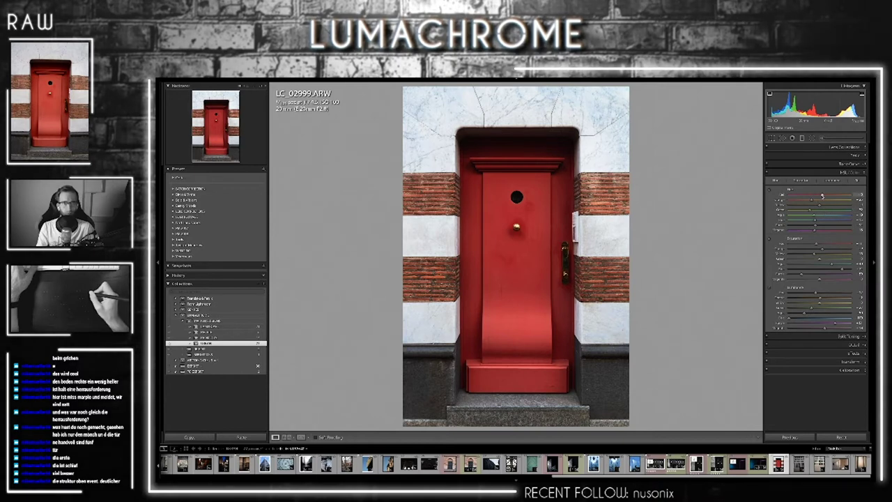
pyautogui.hotkey('ctrl', 'z')
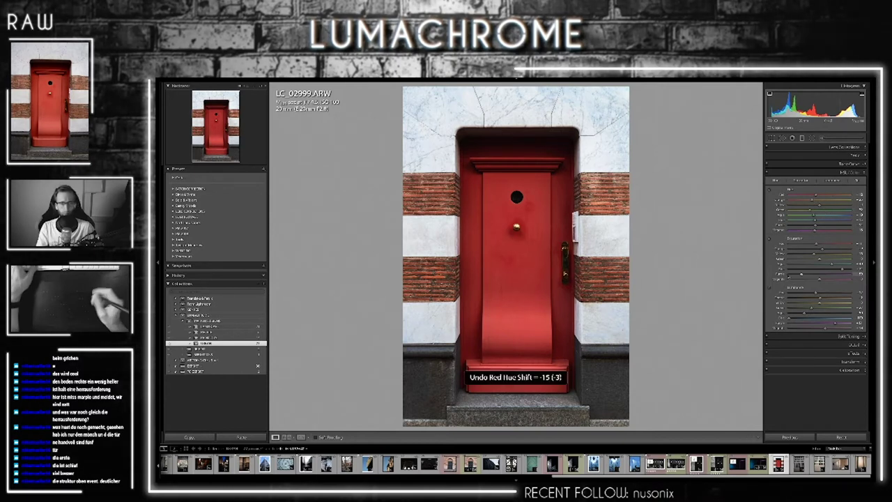
# - Compare the edited photo against the original several times, then return to the basic settings
pyautogui.press('\\')
pyautogui.press('\\')
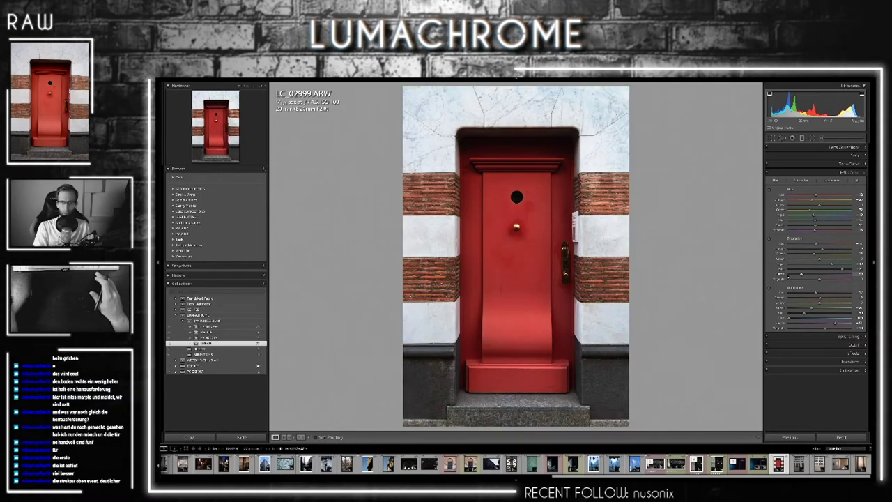
pyautogui.press('\\')
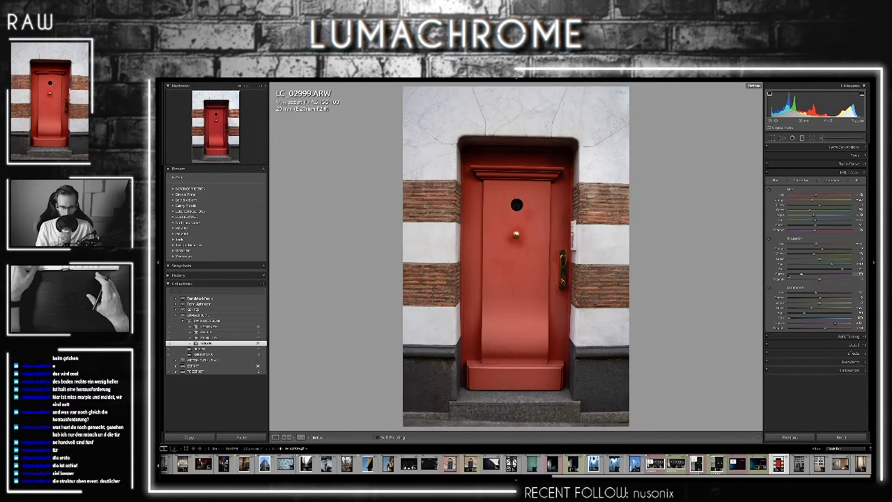
pyautogui.press('\\')
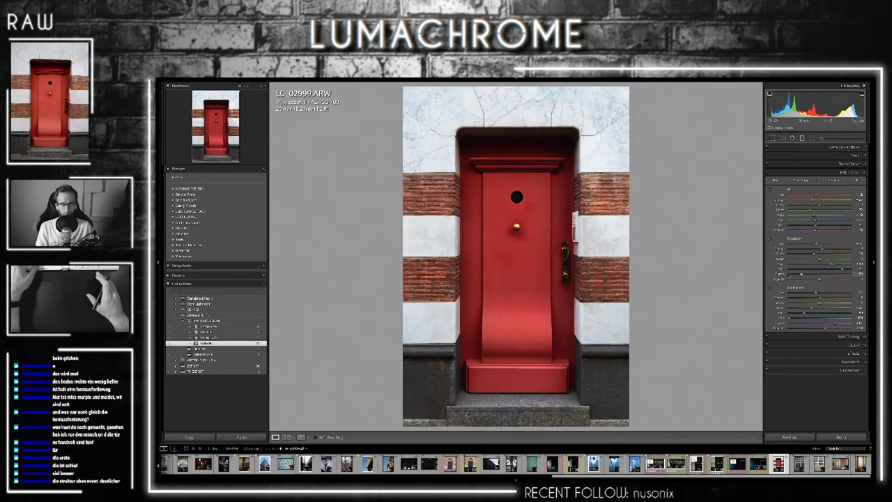
pyautogui.press('\\')
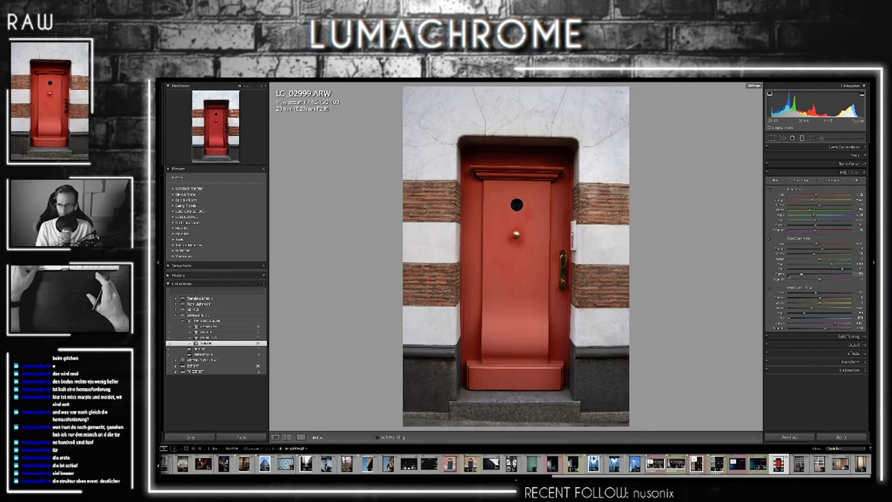
pyautogui.press('\\')
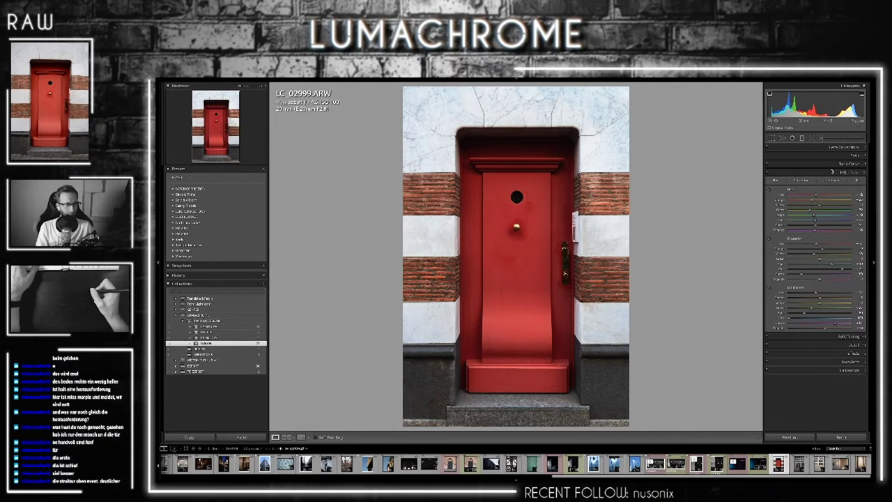
pyautogui.click(842, 154)
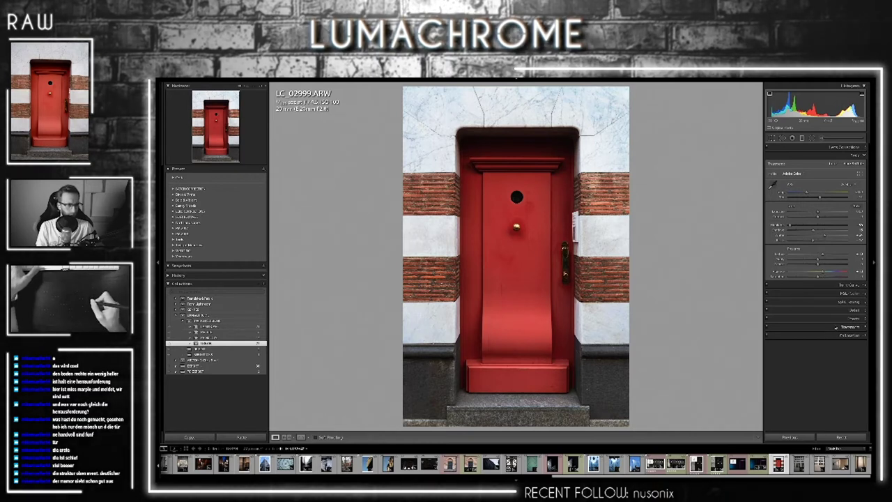
# - Expand the Effects panel with the vignetting and grain settings
pyautogui.click(843, 317)
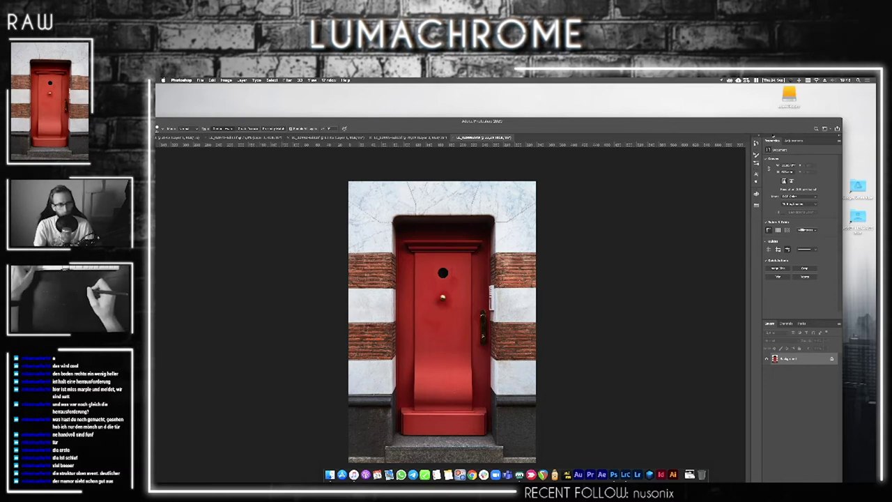
# - Maximize the Photoshop window, fit the photo to screen, unlock the Background layer and duplicate it
pyautogui.doubleClick(781, 121)
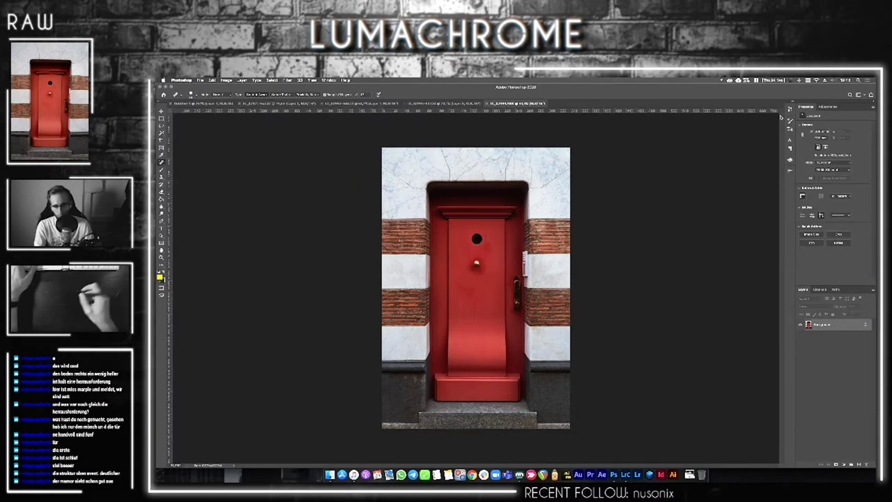
pyautogui.hotkey('ctrl', '0')
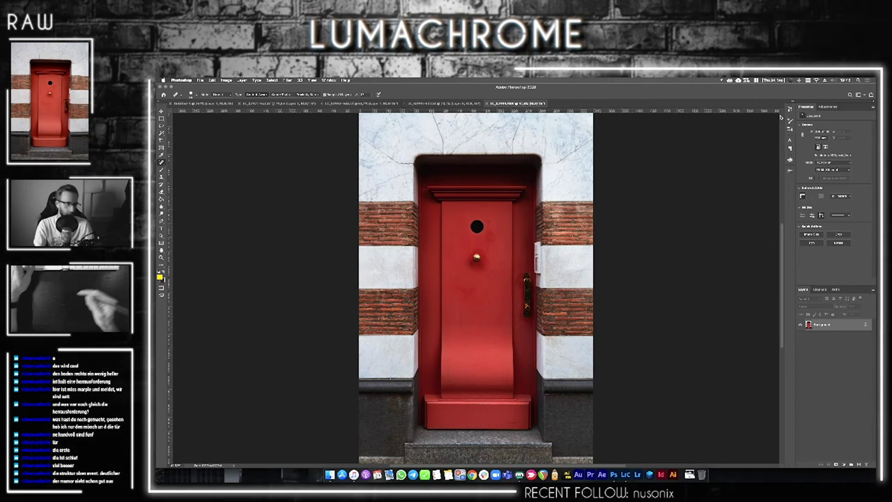
pyautogui.click(866, 325)
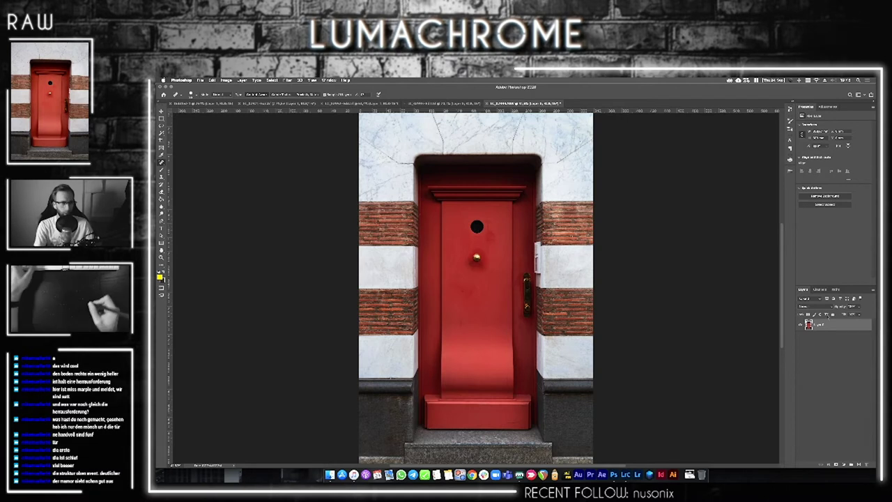
pyautogui.hotkey('ctrl', 'j')
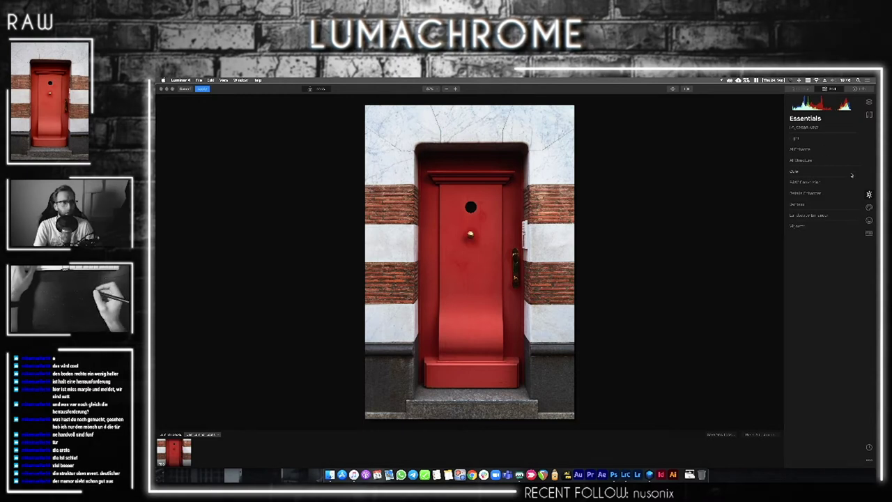
# - Nudge the Essentials Light sliders slightly right so the white marble bands brighten
pyautogui.click(324, 90)
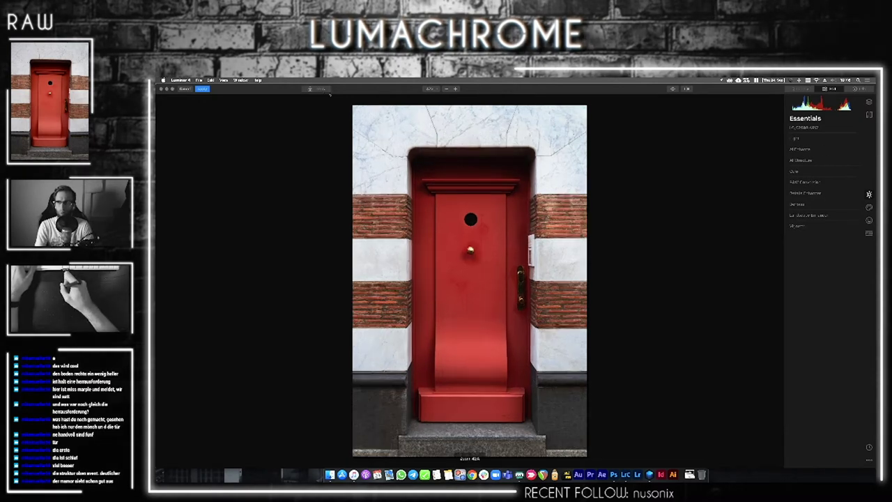
pyautogui.click(827, 139)
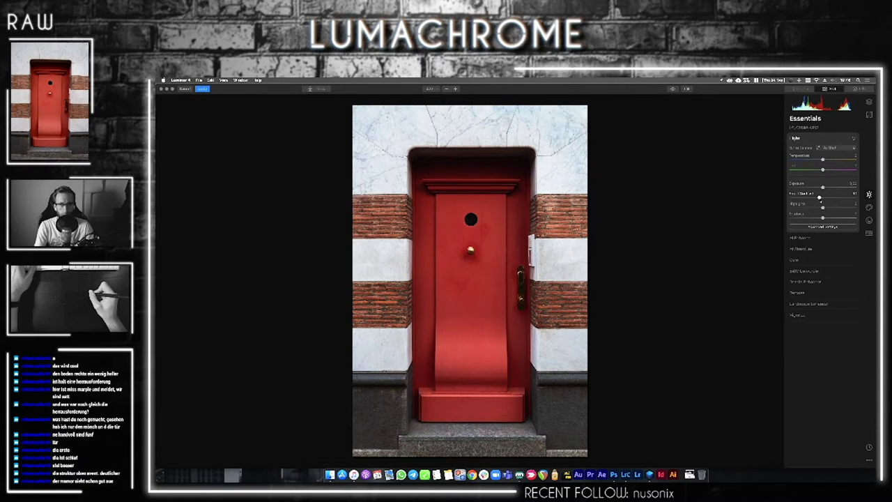
pyautogui.moveTo(819, 197); pyautogui.dragTo(832, 197)
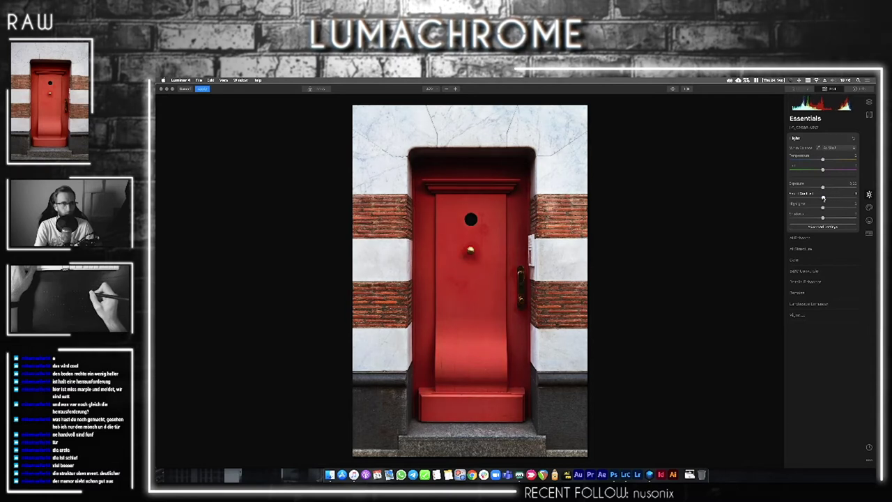
pyautogui.moveTo(831, 199); pyautogui.dragTo(831, 198)
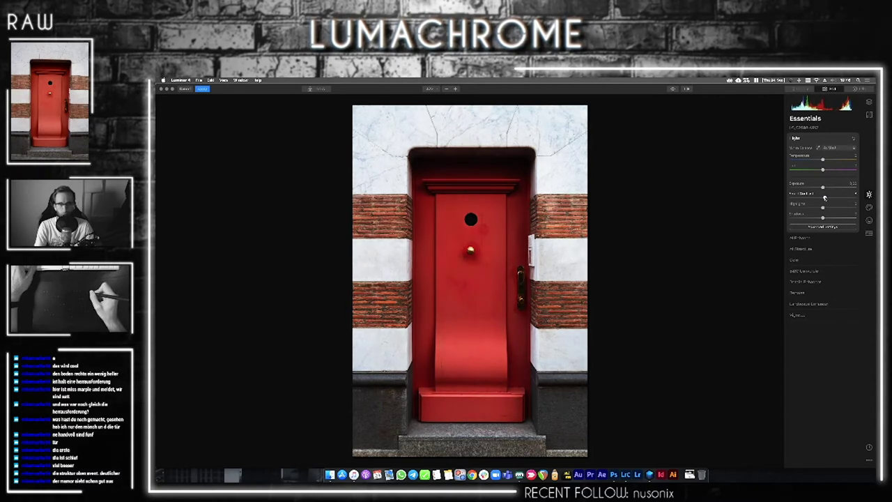
pyautogui.moveTo(823, 199); pyautogui.dragTo(827, 198)
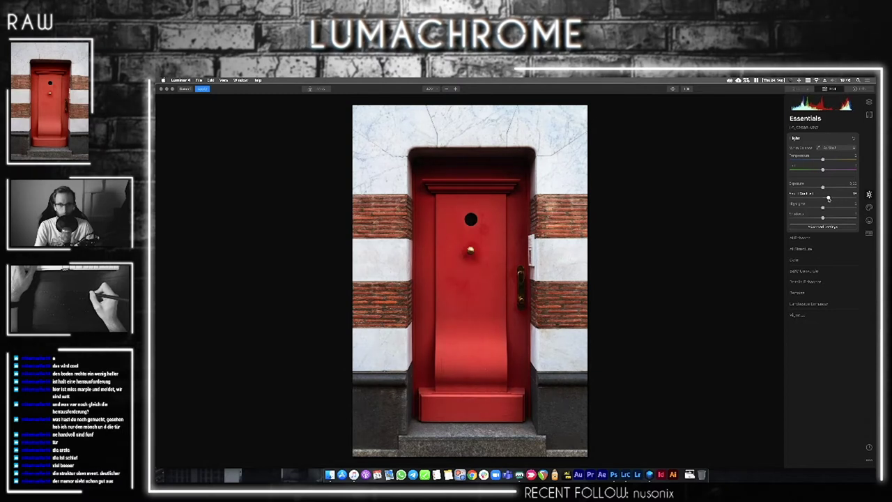
pyautogui.moveTo(830, 199); pyautogui.dragTo(836, 199)
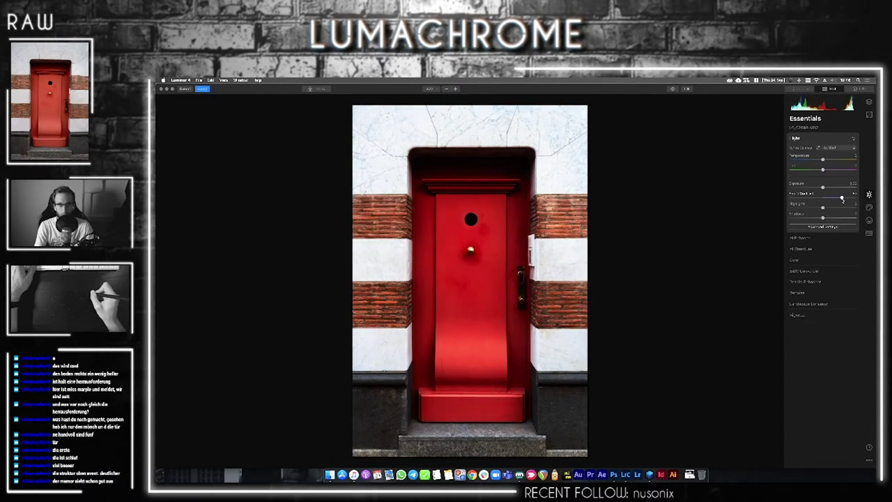
# - Settle the AI Enhance accent slider at a moderate value after trying lower and higher amounts
pyautogui.scroll(-2, 836, 237)
pyautogui.click(801, 214)
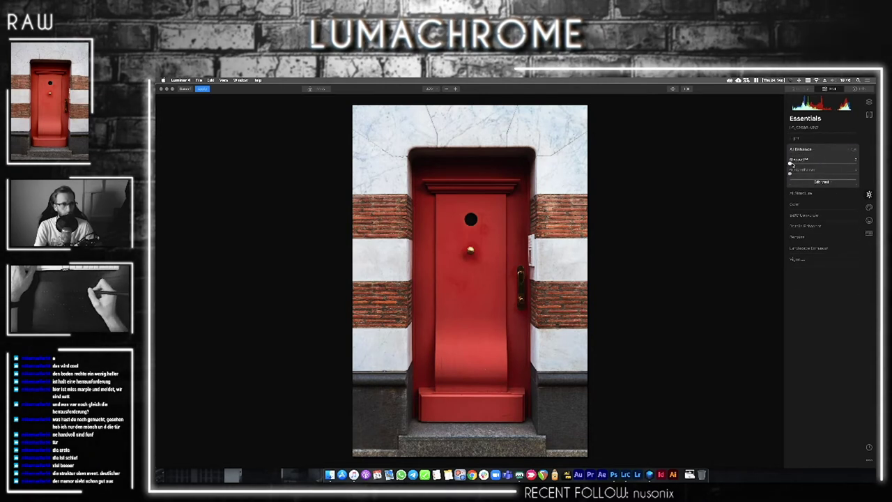
pyautogui.moveTo(803, 162); pyautogui.dragTo(790, 164)
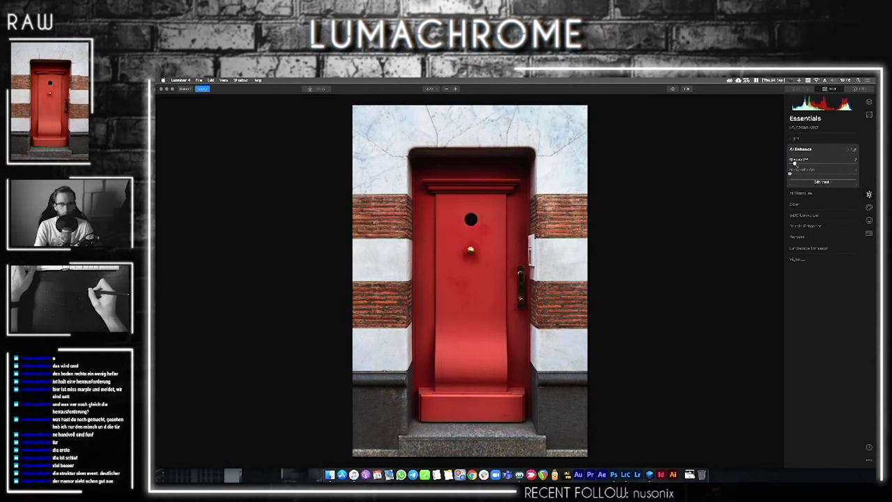
pyautogui.moveTo(799, 163); pyautogui.dragTo(815, 164)
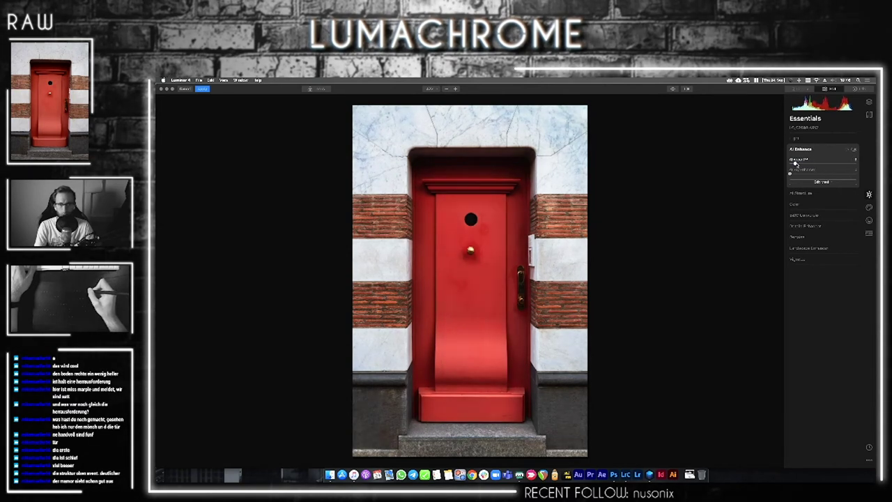
pyautogui.moveTo(823, 165); pyautogui.dragTo(833, 164)
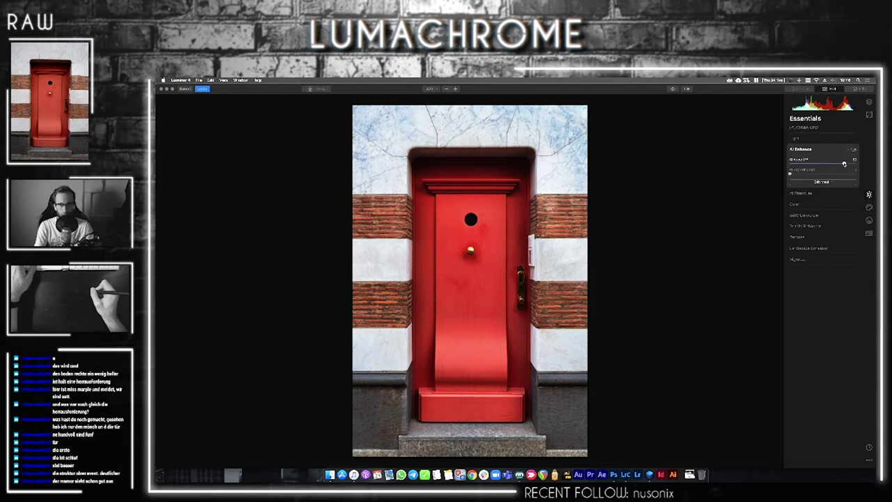
pyautogui.moveTo(844, 163); pyautogui.dragTo(810, 164)
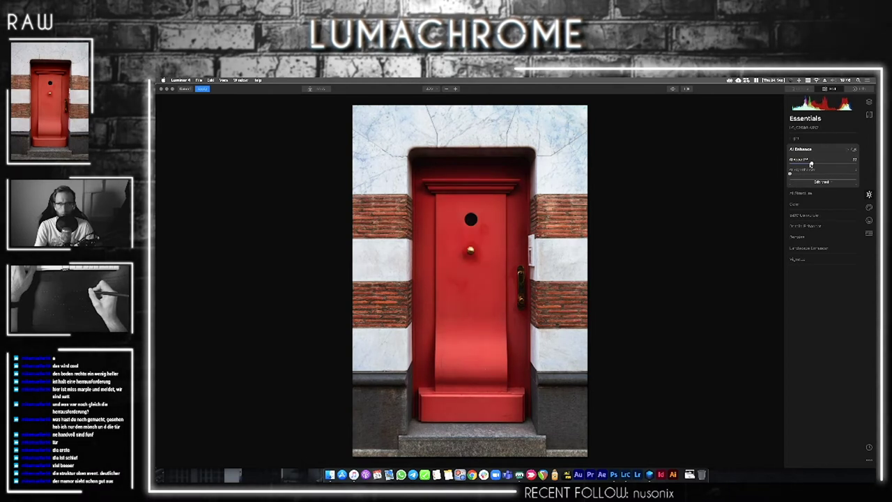
pyautogui.moveTo(811, 164)
pyautogui.mouseDown()
pyautogui.moveTo(824, 164)
pyautogui.moveTo(811, 163)
pyautogui.mouseUp()
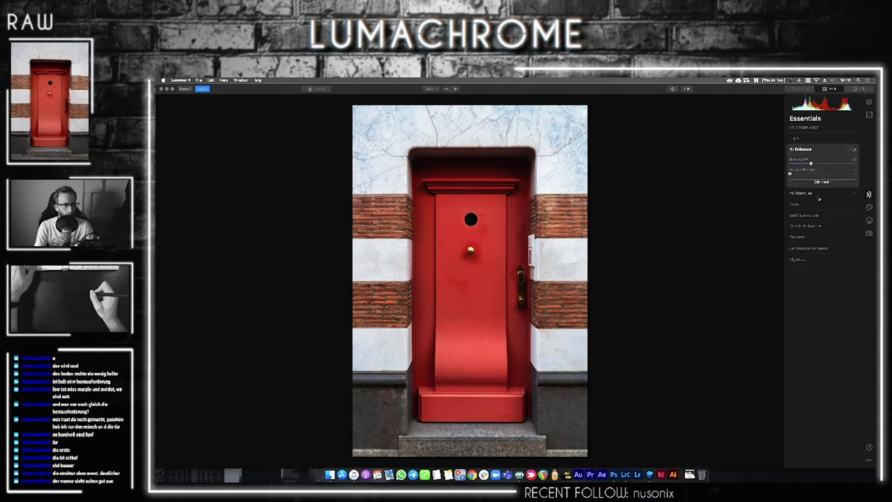
# - Lower the AI Structure amount slightly, switch to Professional, and apply the Luminar edits
pyautogui.click(819, 193)
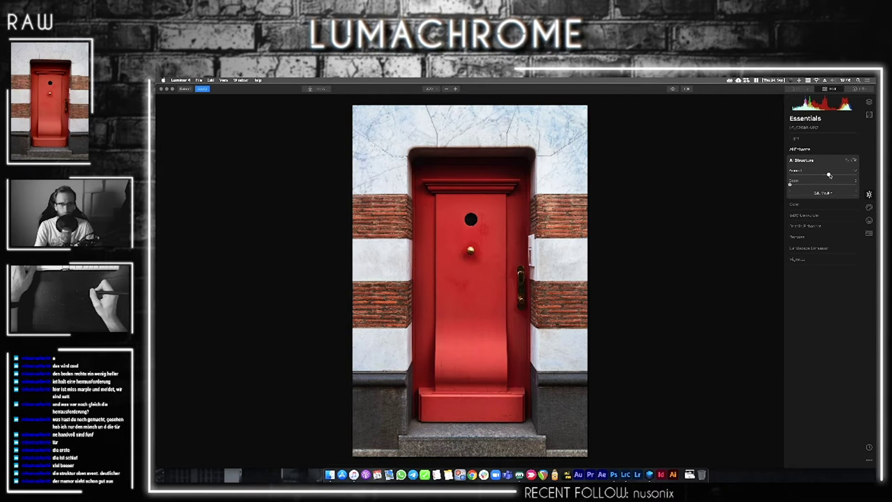
pyautogui.moveTo(830, 176); pyautogui.dragTo(827, 176)
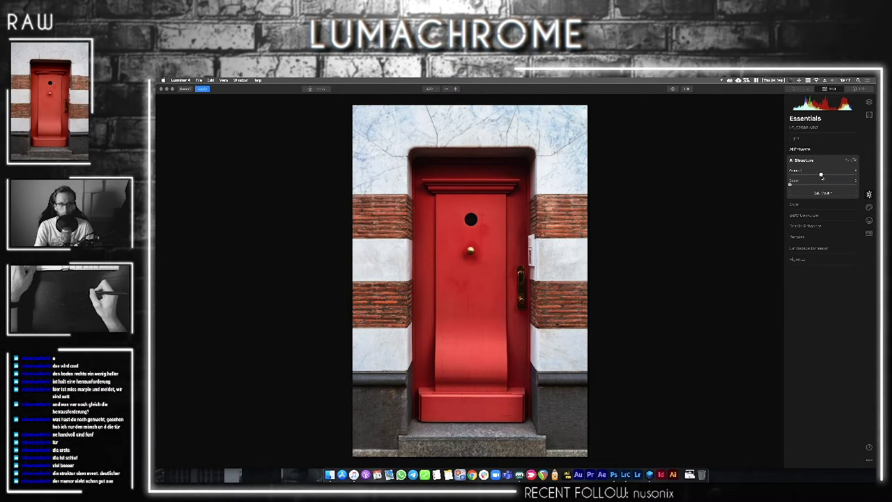
pyautogui.moveTo(827, 177); pyautogui.dragTo(826, 176)
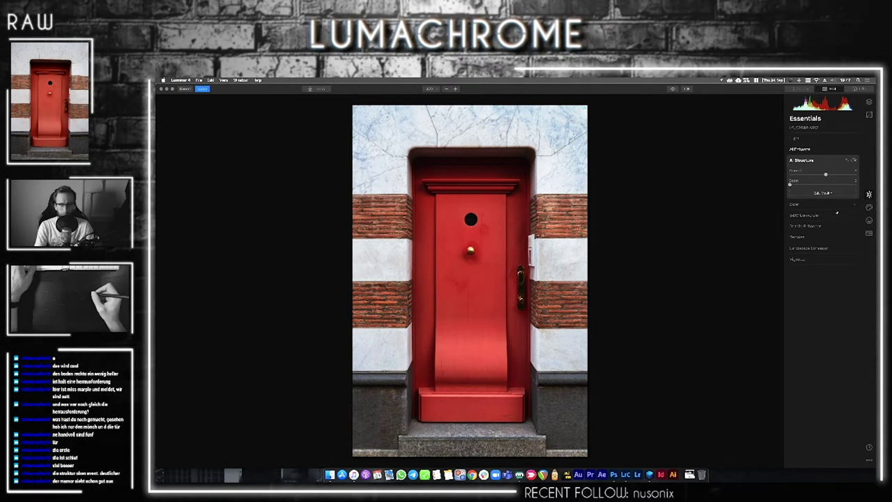
pyautogui.click(869, 232)
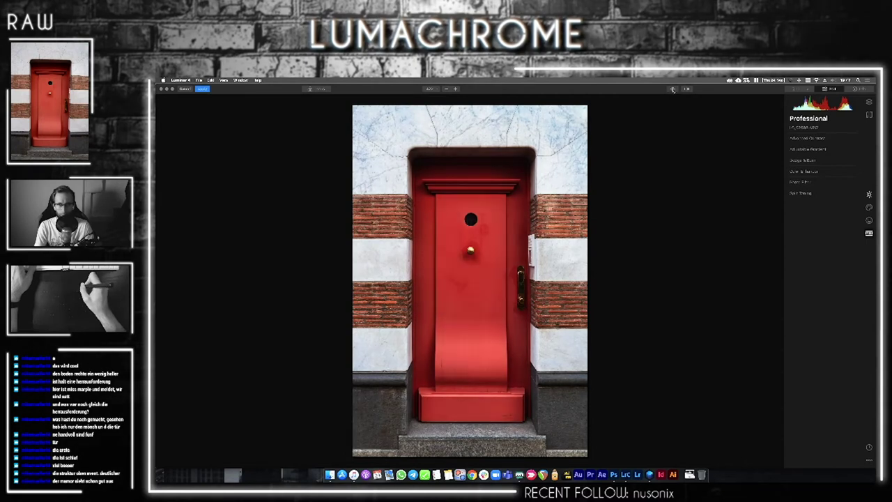
pyautogui.click(211, 87)
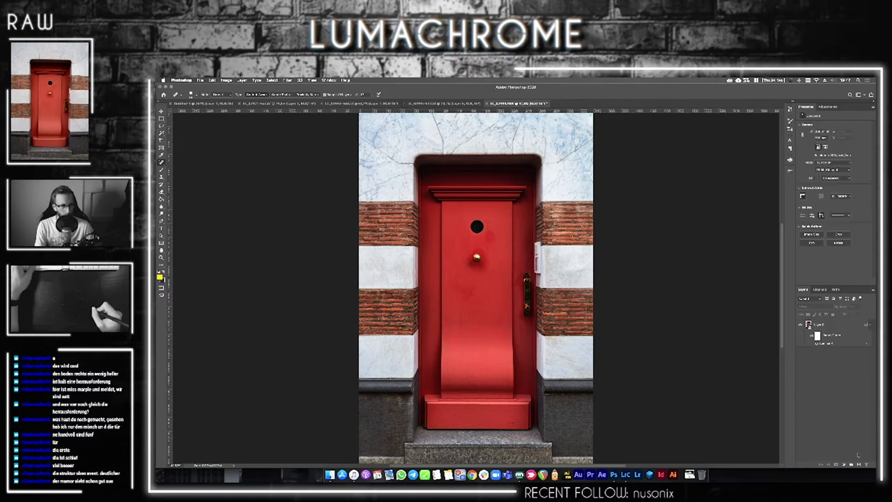
# - Add a new empty retouching layer and zoom in on the marble above the door
pyautogui.hotkey('ctrl', 'shift', 'alt', 'n')
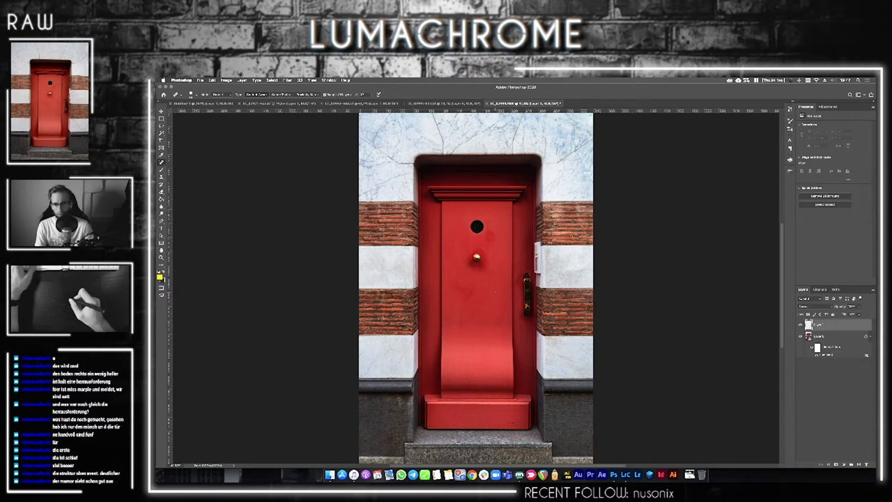
pyautogui.press('z')
pyautogui.click(579, 141)
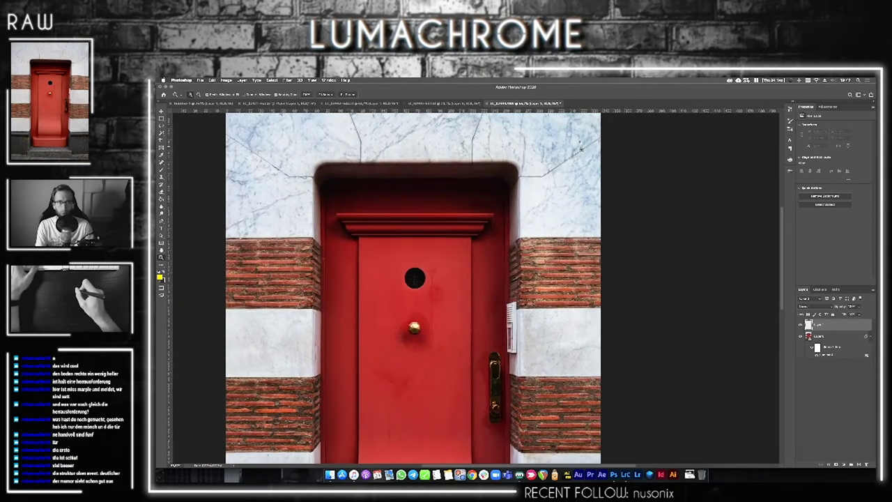
pyautogui.click(579, 143)
pyautogui.scroll(2, 580, 147)
pyautogui.press('b')
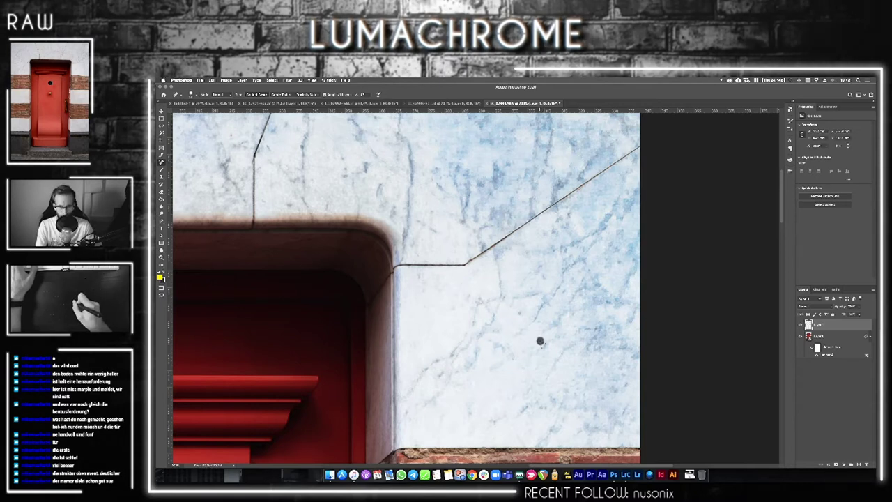
# - Pan down to the white marble base and heal its three dark spots
pyautogui.scroll(5, 488, 307)
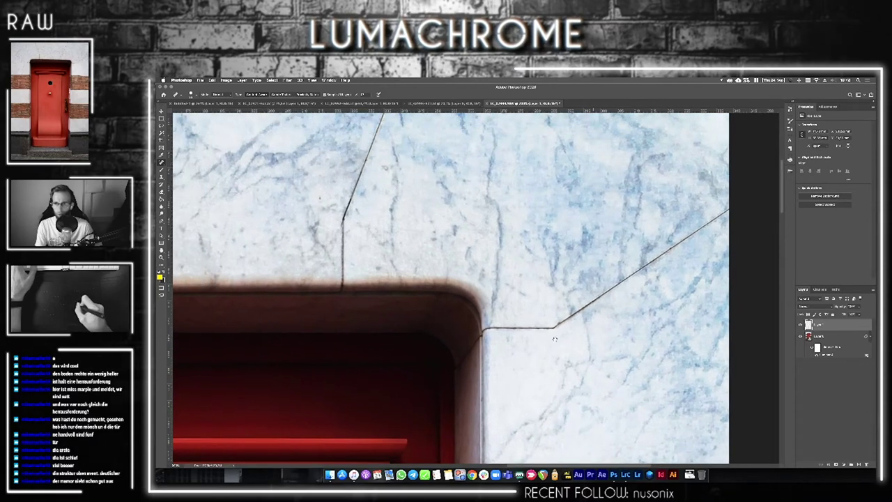
pyautogui.hscroll(-8, 488, 307)
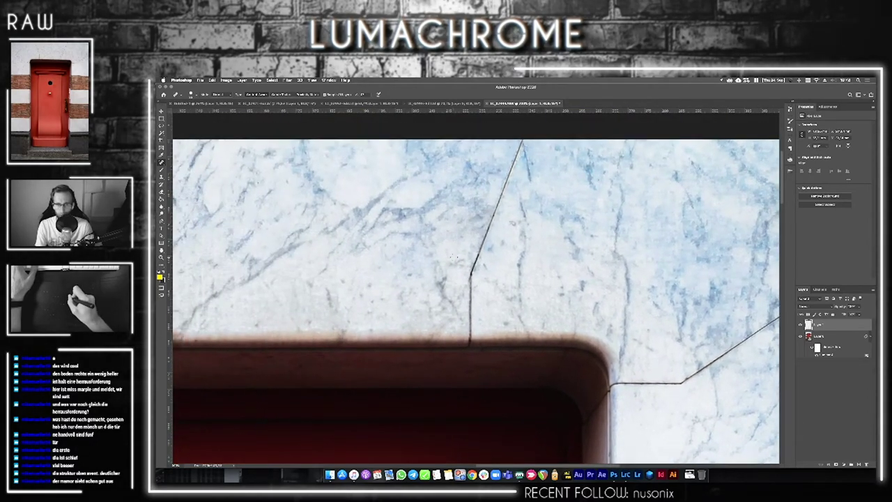
pyautogui.hscroll(-3, 488, 251)
pyautogui.hscroll(-5, 594, 250)
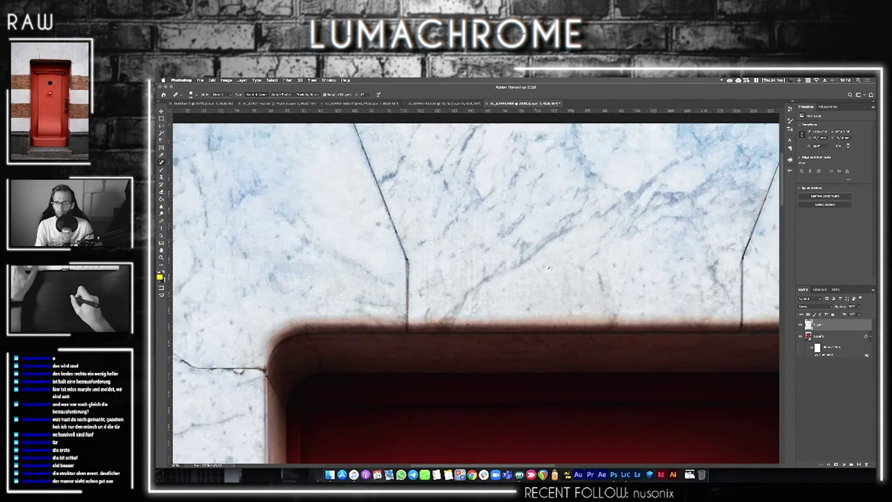
pyautogui.hscroll(-3, 594, 250)
pyautogui.hscroll(-3, 488, 272)
pyautogui.scroll(-1, 456, 278)
pyautogui.hscroll(-2, 456, 278)
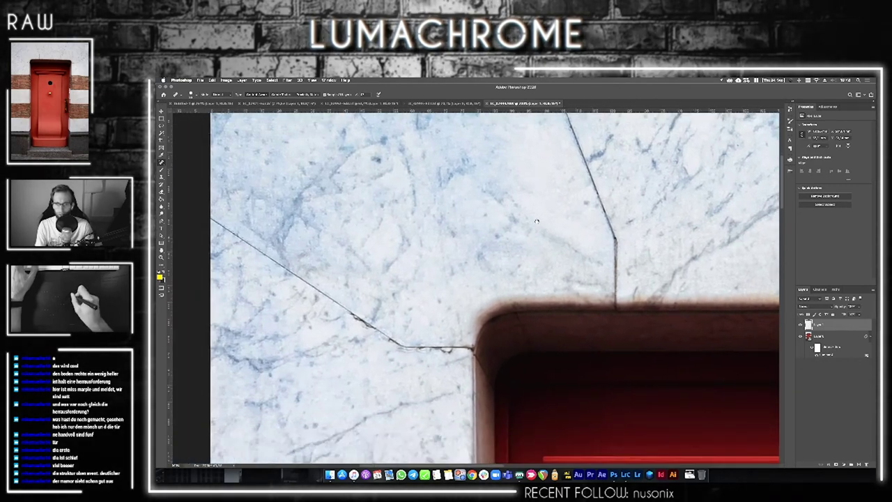
pyautogui.scroll(-2, 455, 278)
pyautogui.hscroll(-2, 455, 278)
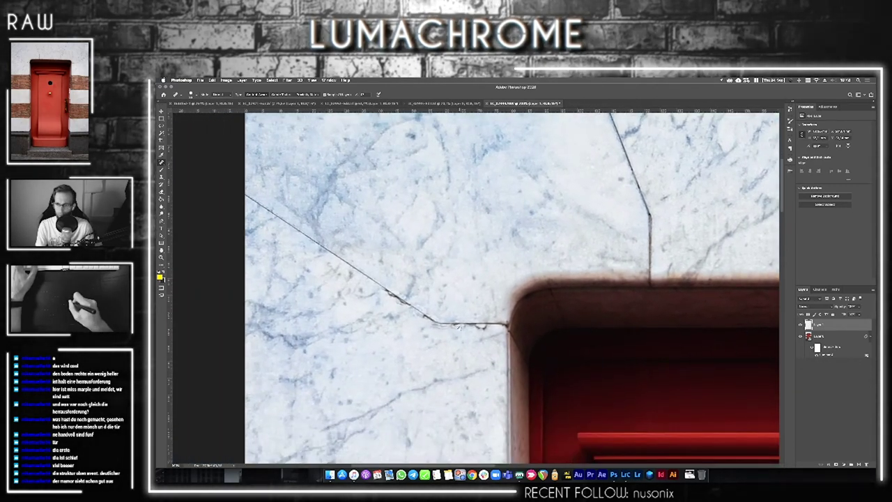
pyautogui.scroll(-4, 458, 326)
pyautogui.scroll(-2, 458, 326)
pyautogui.scroll(-1, 458, 326)
pyautogui.scroll(-1, 508, 286)
pyautogui.scroll(-4, 508, 285)
pyautogui.hscroll(-2, 508, 285)
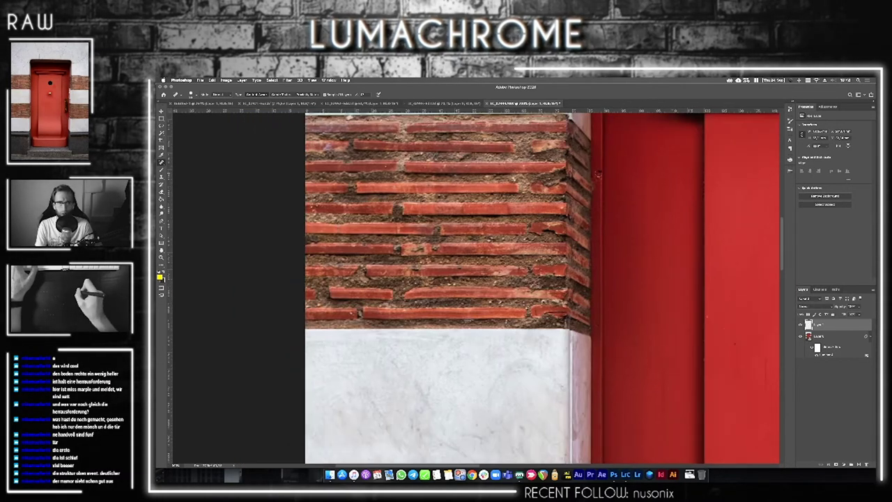
pyautogui.scroll(2, 509, 286)
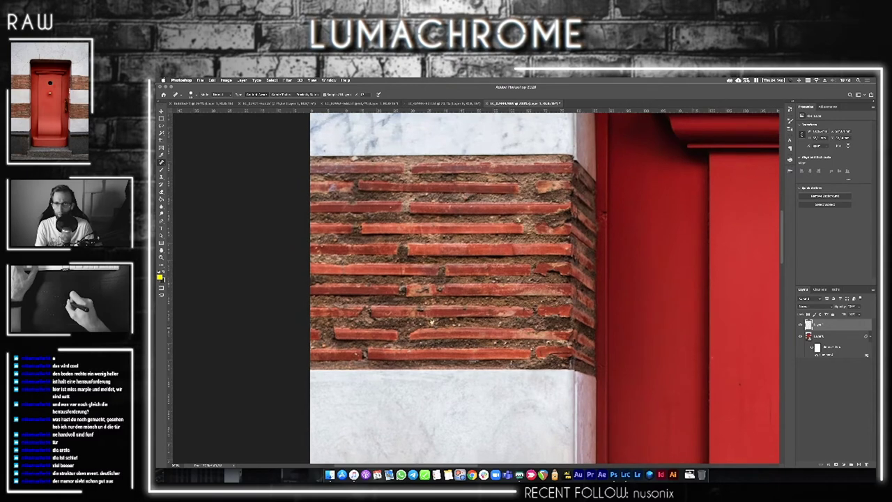
pyautogui.scroll(-2, 508, 285)
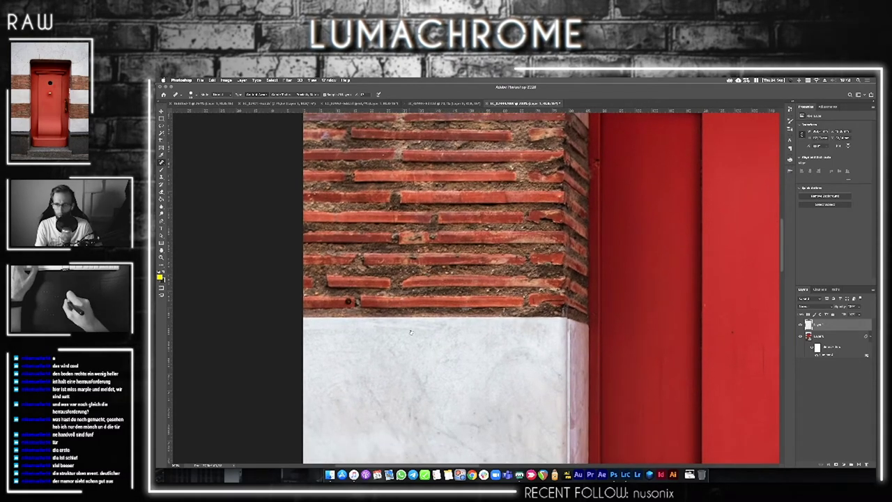
pyautogui.scroll(-2, 410, 332)
pyautogui.scroll(-1, 422, 292)
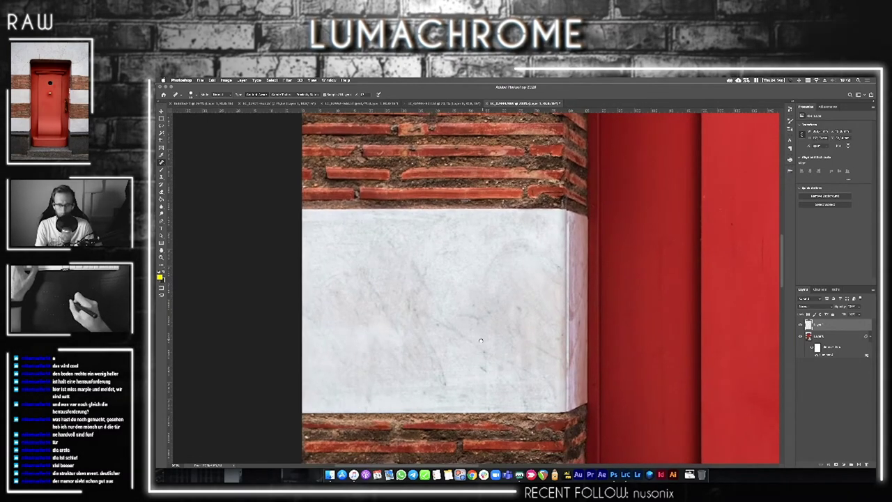
pyautogui.scroll(-3, 480, 340)
pyautogui.scroll(-2, 453, 293)
pyautogui.scroll(-1, 348, 223)
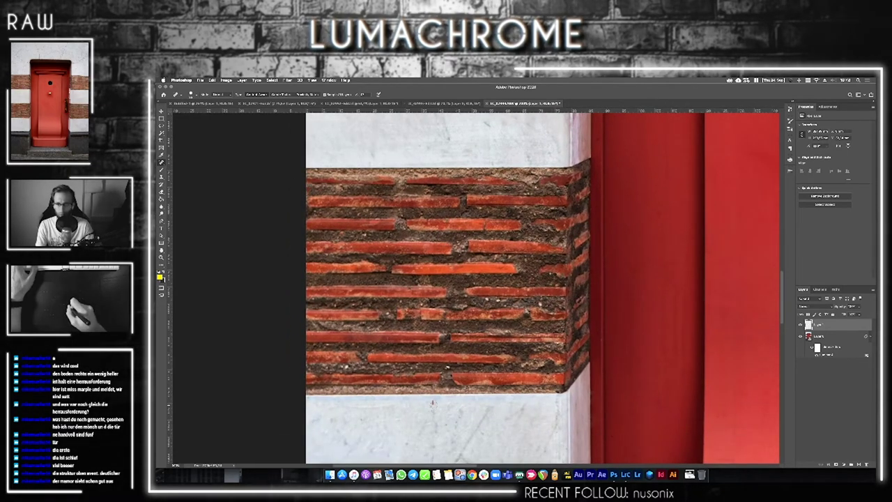
pyautogui.scroll(-3, 452, 383)
pyautogui.scroll(-1, 477, 366)
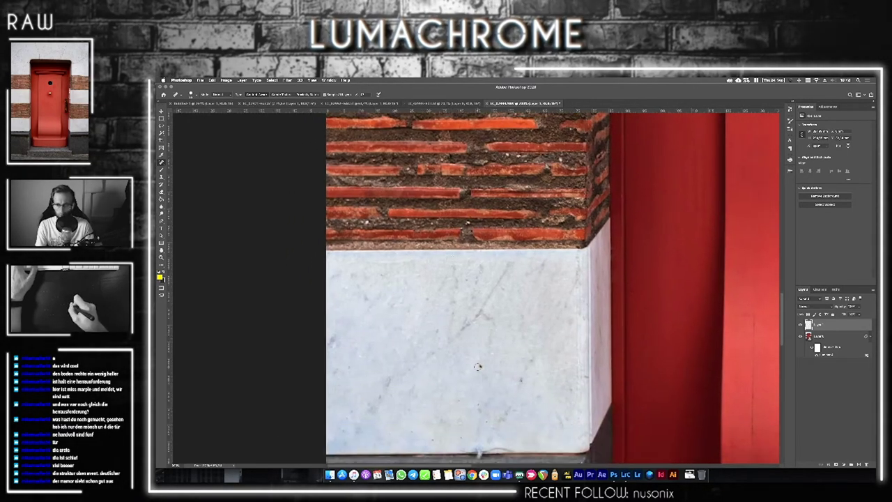
pyautogui.scroll(-1, 477, 367)
pyautogui.scroll(-2, 477, 367)
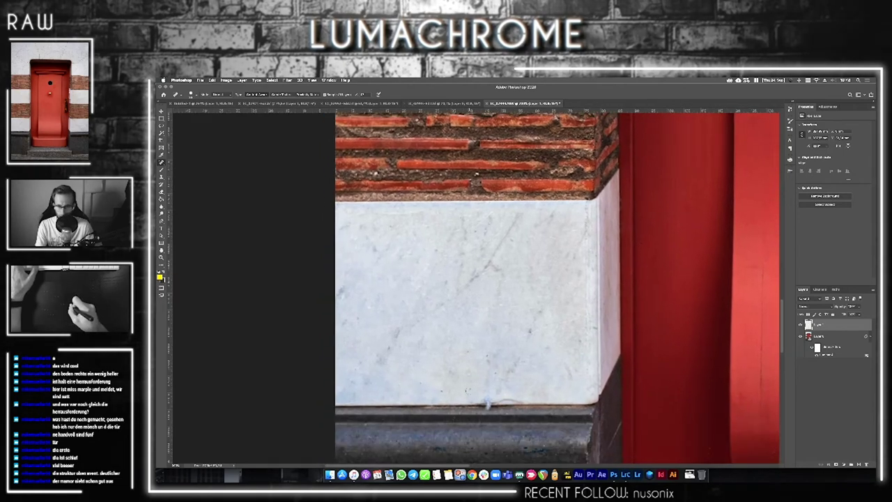
pyautogui.click(470, 390)
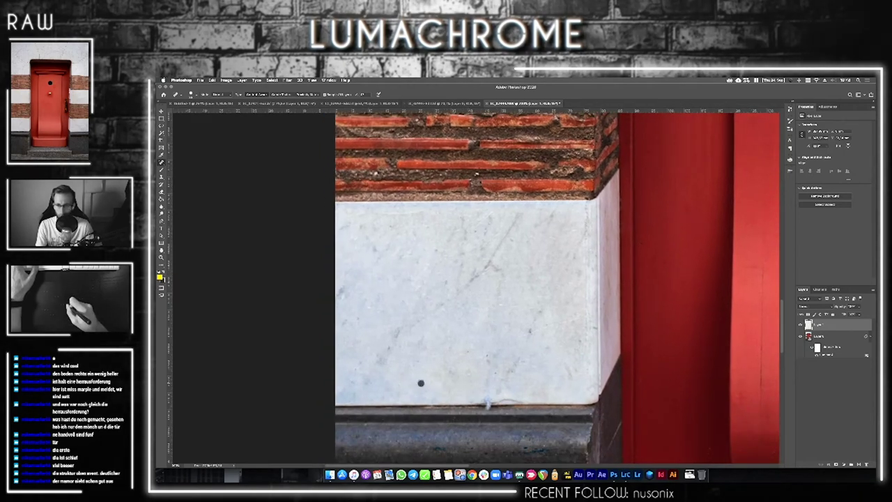
pyautogui.click(486, 355)
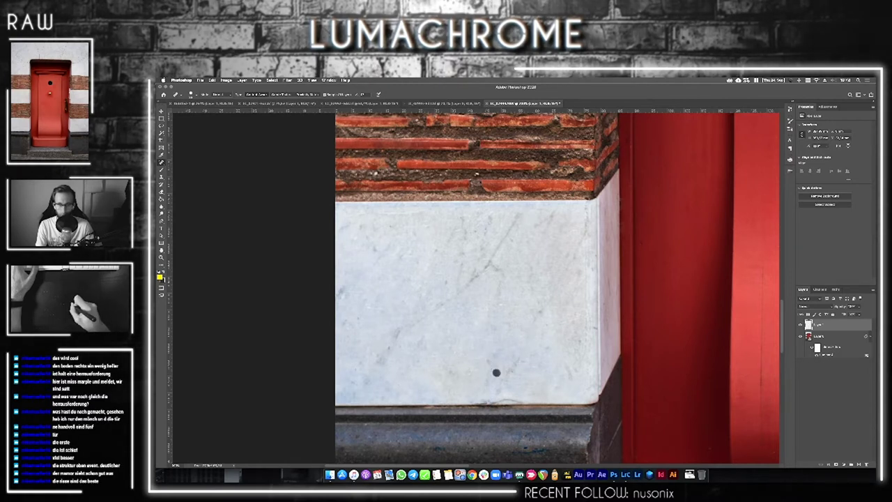
pyautogui.click(356, 318)
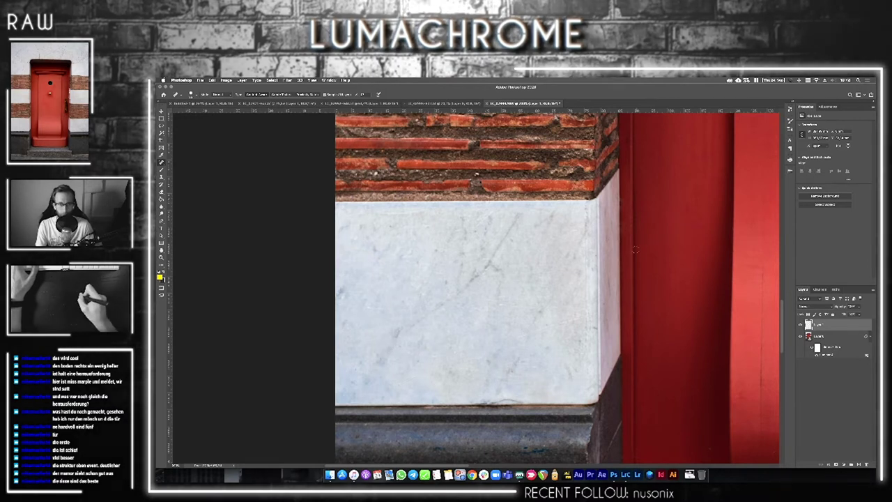
pyautogui.scroll(-5, 538, 281)
pyautogui.scroll(-5, 538, 281)
pyautogui.scroll(-3, 567, 179)
pyautogui.hscroll(-3, 514, 288)
pyautogui.scroll(-3, 548, 165)
pyautogui.hscroll(5, 597, 243)
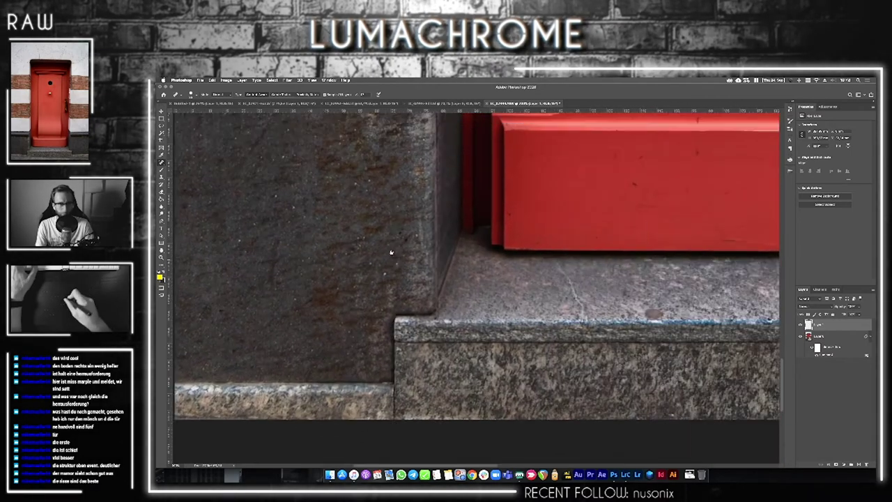
pyautogui.hscroll(3, 557, 223)
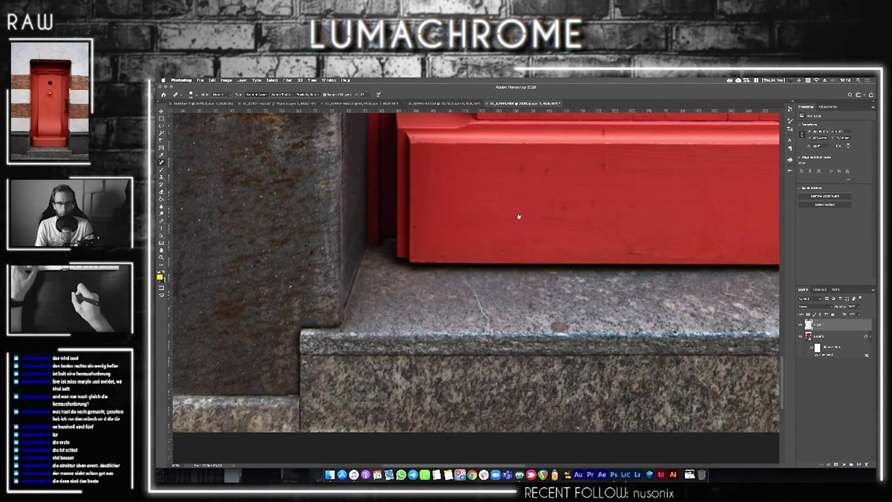
pyautogui.scroll(3, 520, 215)
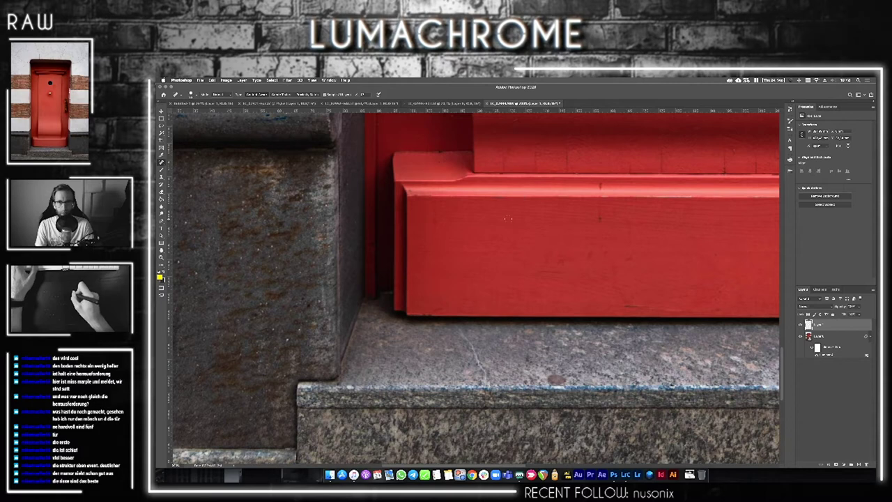
pyautogui.scroll(2, 507, 219)
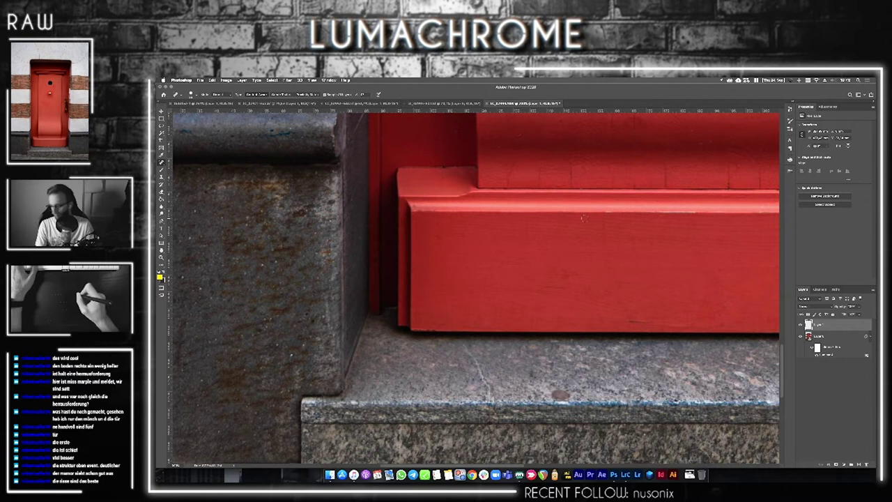
pyautogui.hscroll(3, 497, 407)
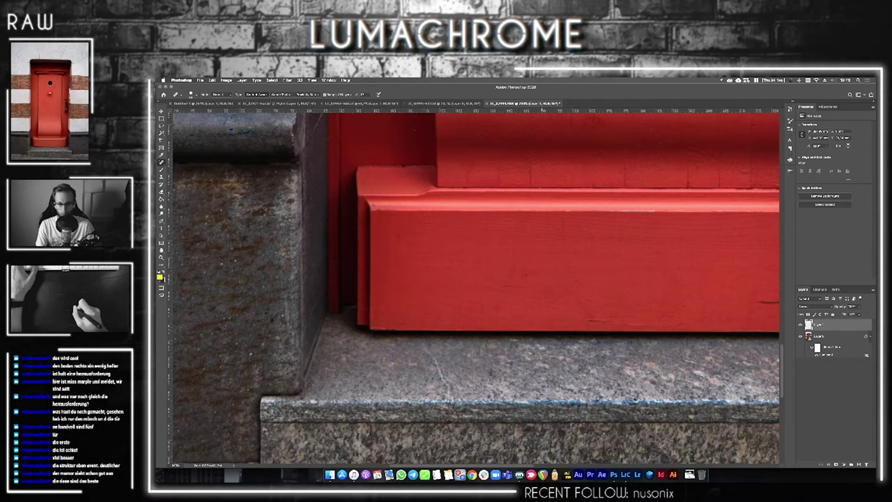
pyautogui.scroll(-2, 474, 286)
pyautogui.hscroll(3, 473, 286)
# - Heal the dark scratch and scattered blemishes across the door's lower kick panel
pyautogui.moveTo(667, 268); pyautogui.dragTo(711, 267)
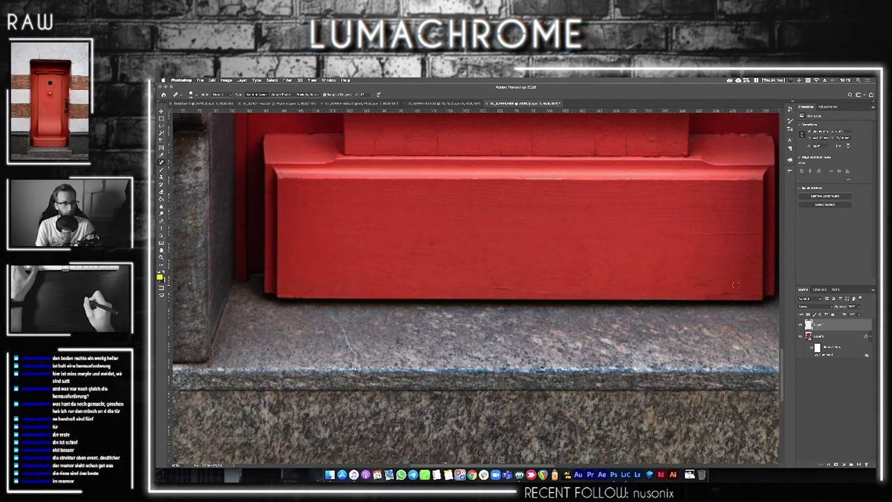
pyautogui.moveTo(735, 294); pyautogui.dragTo(736, 293)
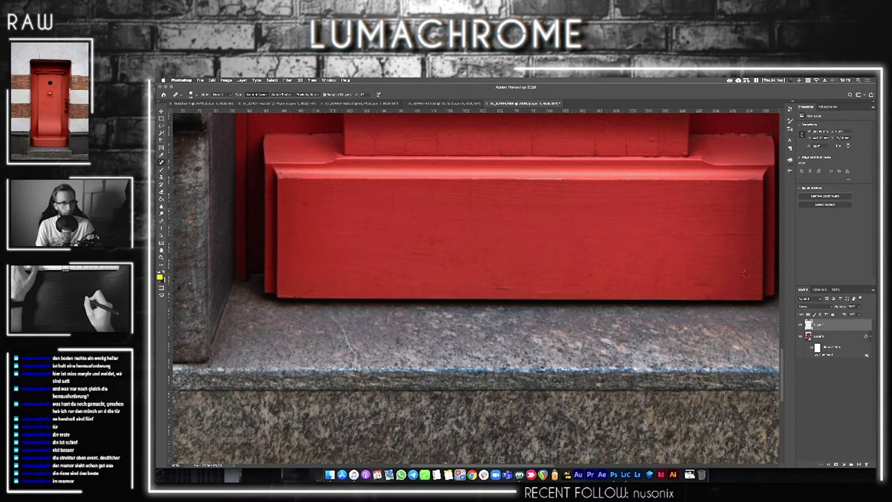
pyautogui.moveTo(586, 236); pyautogui.dragTo(585, 235)
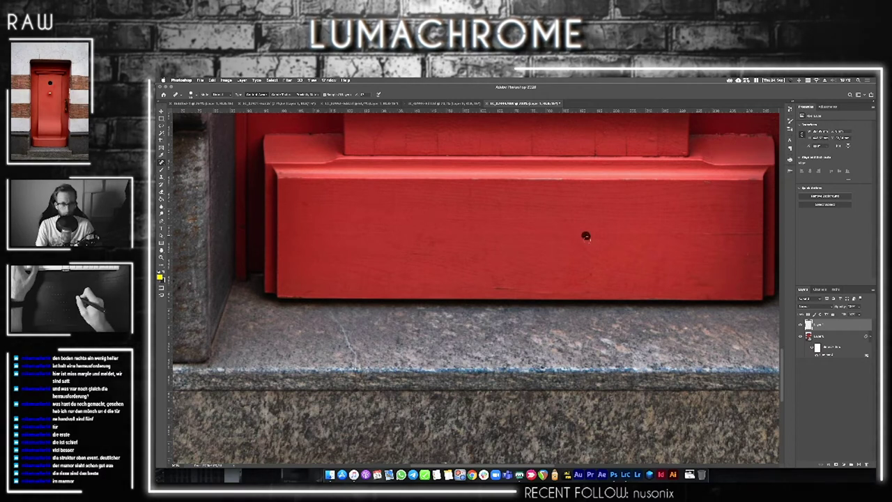
pyautogui.moveTo(588, 273); pyautogui.dragTo(588, 274)
pyautogui.moveTo(502, 287); pyautogui.dragTo(502, 287)
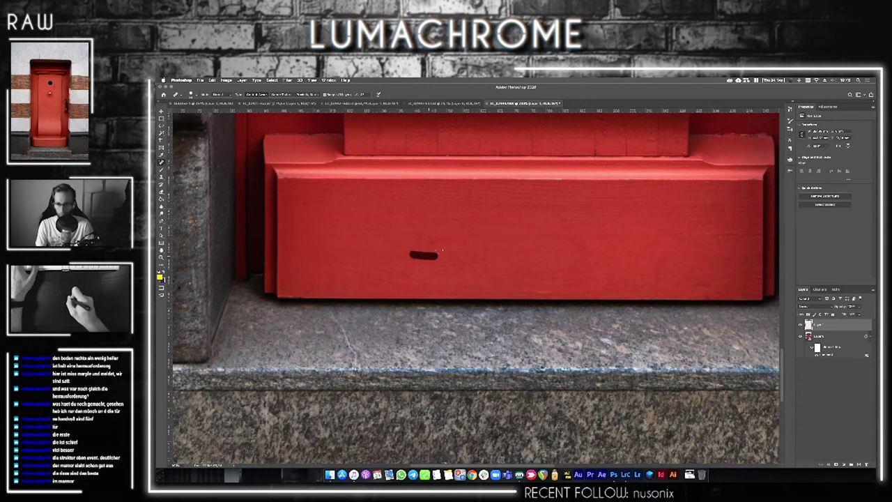
pyautogui.moveTo(432, 243); pyautogui.dragTo(432, 243)
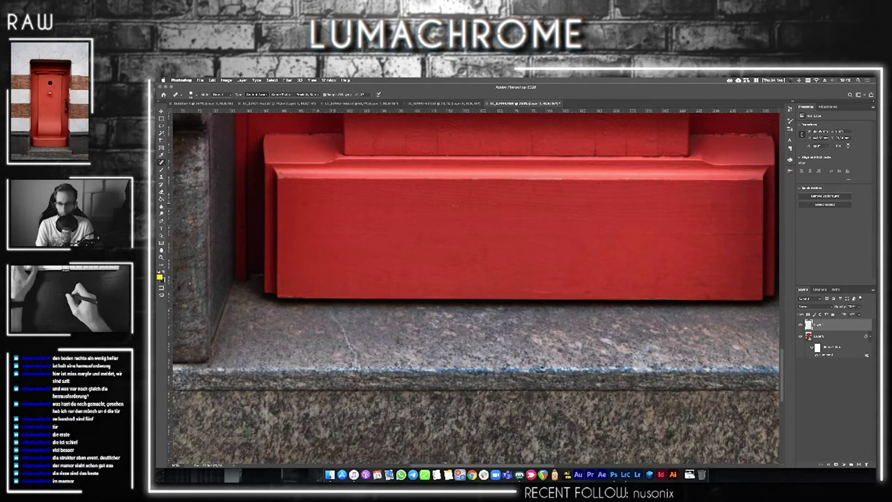
pyautogui.moveTo(596, 267); pyautogui.dragTo(596, 267)
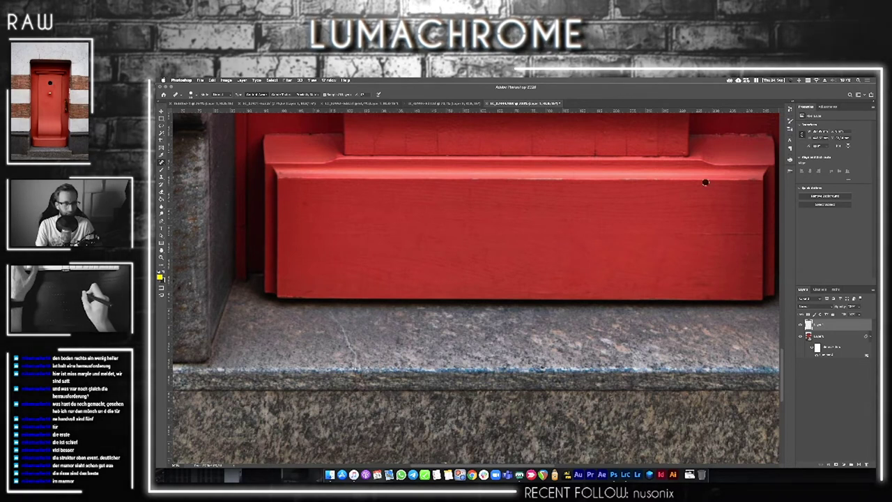
# - Heal the flaws and marks running along the bottom panel's top edge
pyautogui.moveTo(751, 180); pyautogui.dragTo(751, 179)
pyautogui.moveTo(693, 199); pyautogui.dragTo(693, 199)
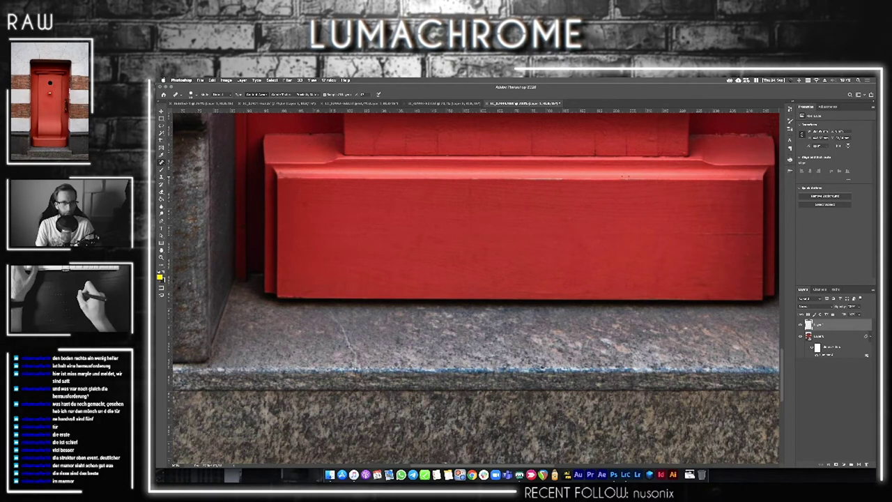
pyautogui.moveTo(629, 180); pyautogui.dragTo(630, 179)
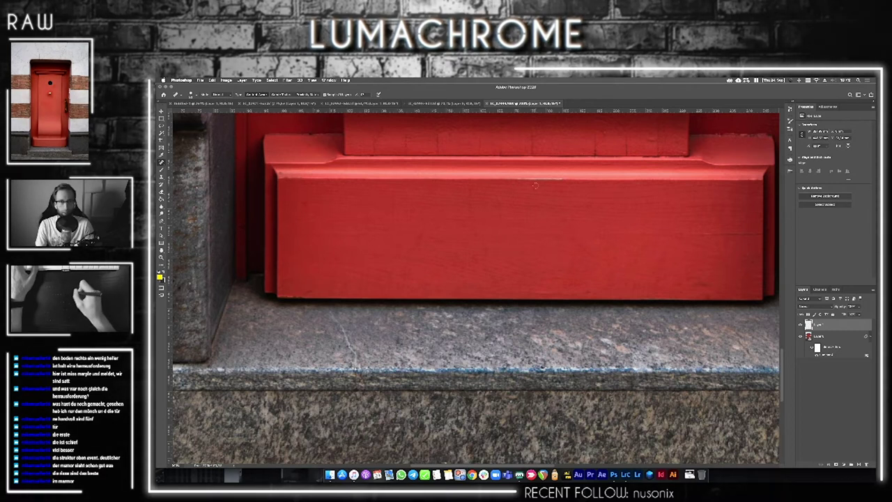
pyautogui.click(509, 179)
pyautogui.moveTo(509, 179); pyautogui.dragTo(576, 177)
pyautogui.click(552, 177)
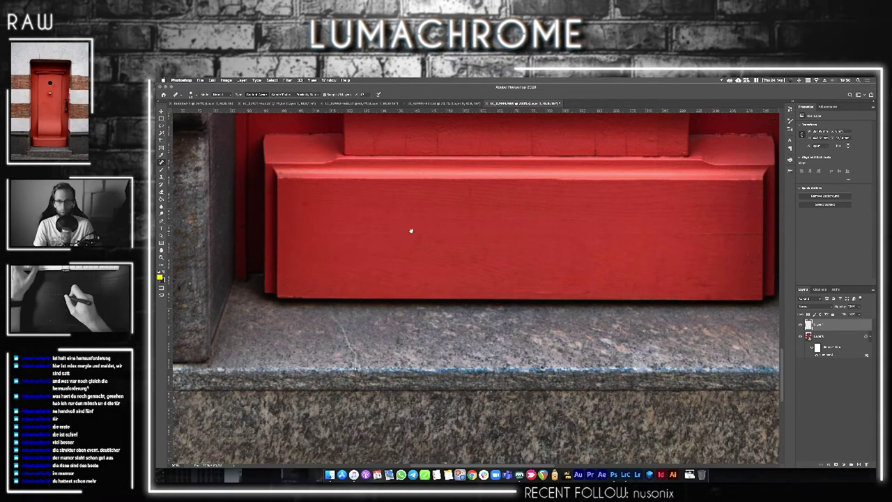
# - Pan up to the door's upper panel and heal its two small dark spots
pyautogui.moveTo(410, 231); pyautogui.dragTo(487, 296)
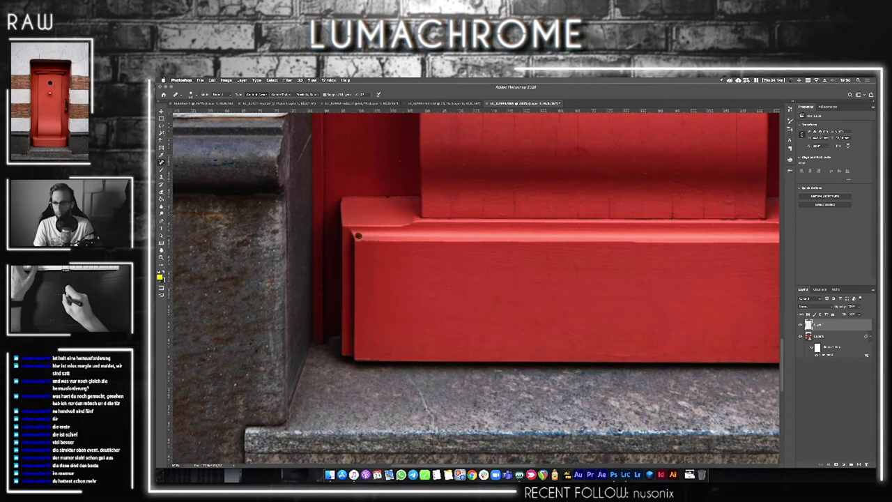
pyautogui.moveTo(383, 210); pyautogui.dragTo(400, 237)
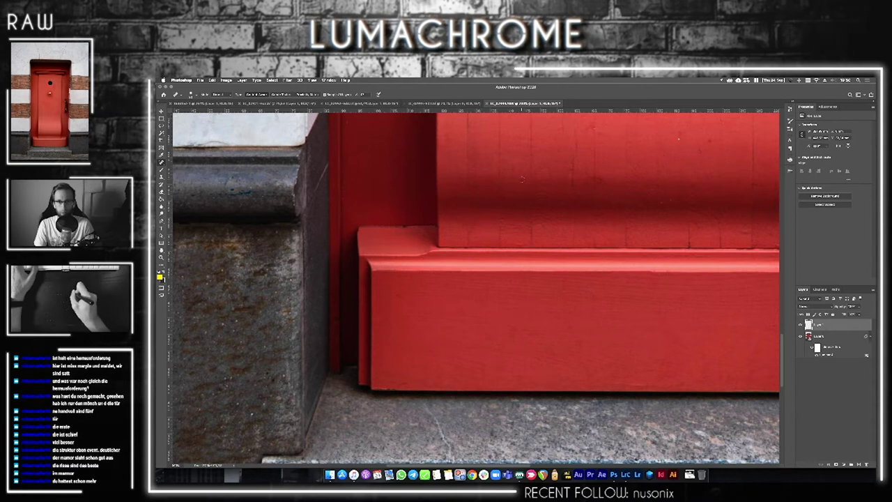
pyautogui.moveTo(477, 205); pyautogui.dragTo(410, 269)
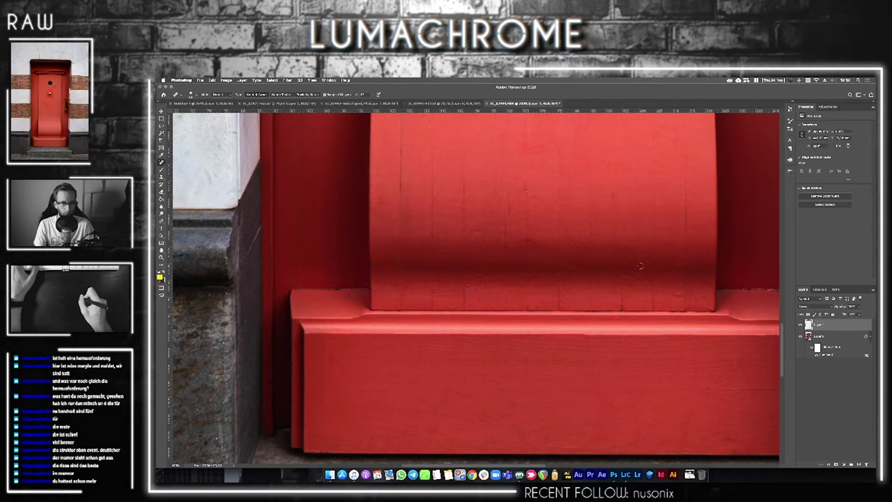
pyautogui.scroll(3, 574, 255)
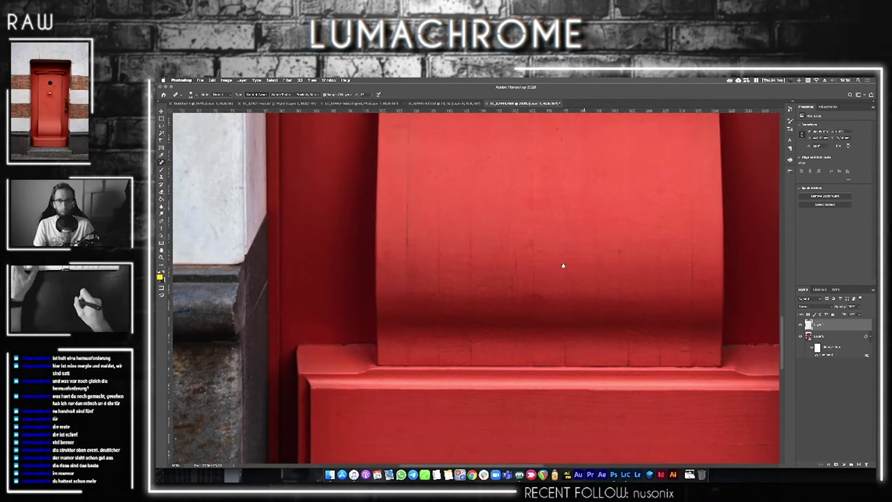
pyautogui.scroll(3, 571, 255)
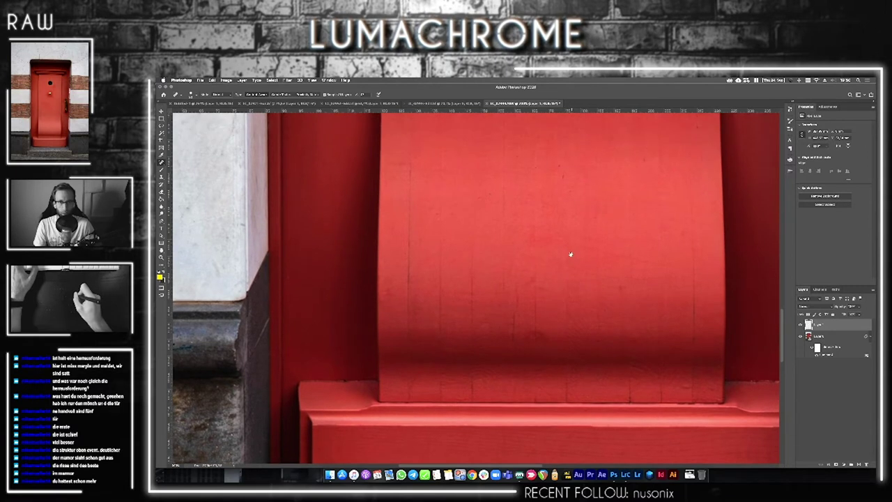
pyautogui.scroll(1, 571, 254)
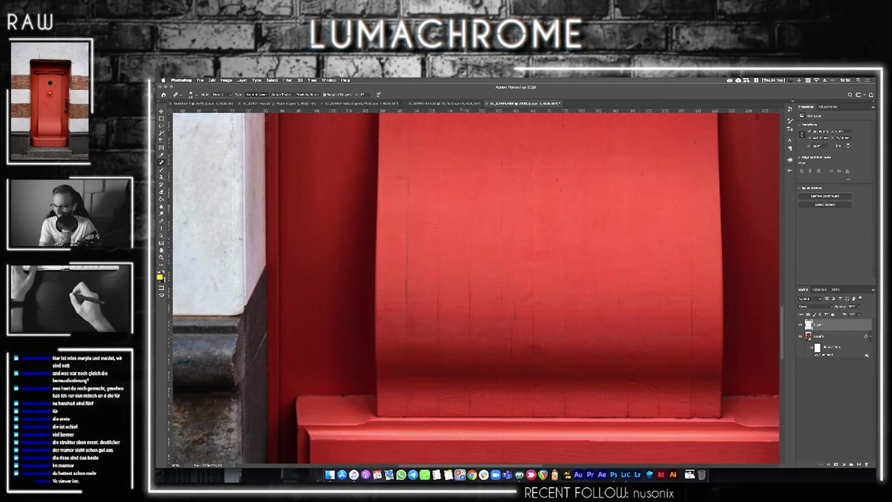
pyautogui.click(435, 230)
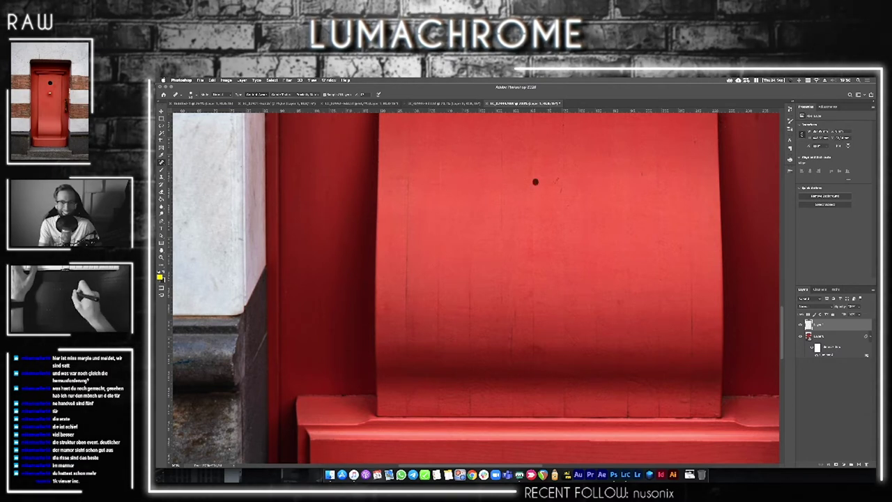
pyautogui.click(600, 205)
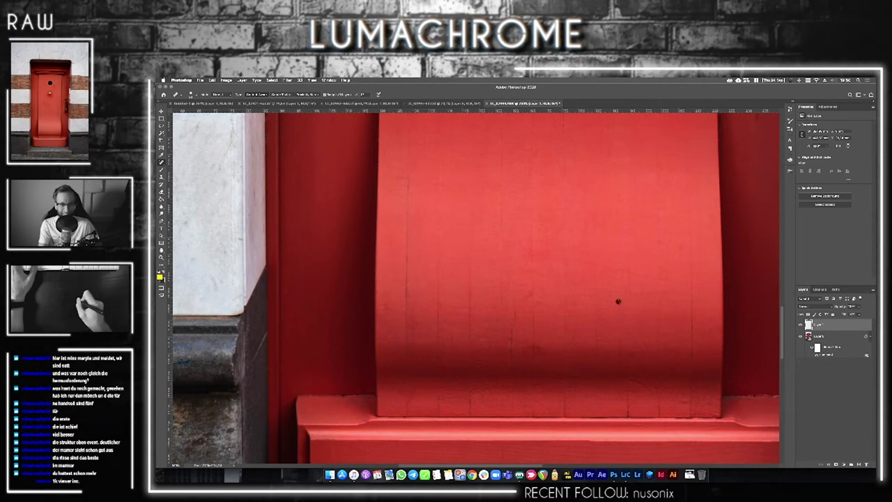
# - Pan the view to the door panel beside the brick and marble corner
pyautogui.scroll(3, 594, 306)
pyautogui.hscroll(-1, 420, 243)
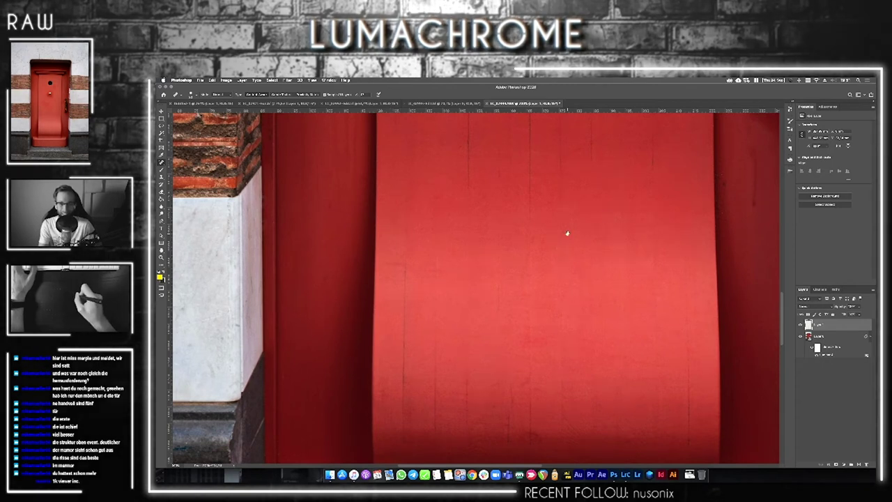
pyautogui.scroll(1, 606, 208)
pyautogui.hscroll(1, 620, 191)
pyautogui.hscroll(1, 620, 186)
pyautogui.scroll(1, 620, 186)
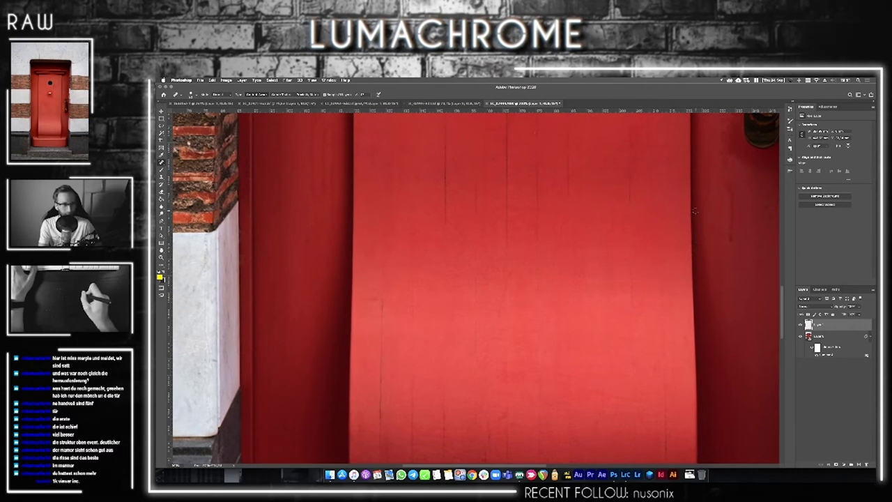
pyautogui.hscroll(-1, 597, 243)
pyautogui.hscroll(-2, 597, 243)
pyautogui.scroll(1, 597, 243)
pyautogui.hscroll(-1, 629, 239)
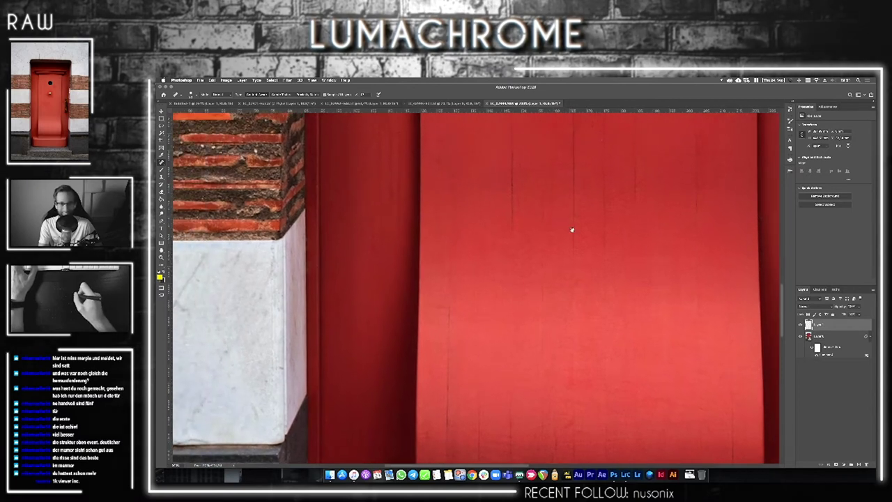
pyautogui.hscroll(-1, 571, 235)
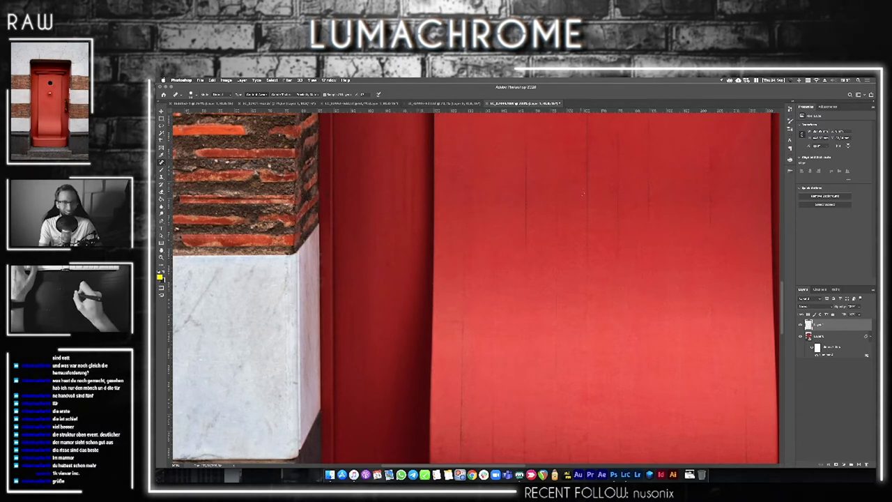
pyautogui.moveTo(532, 198); pyautogui.dragTo(532, 271)
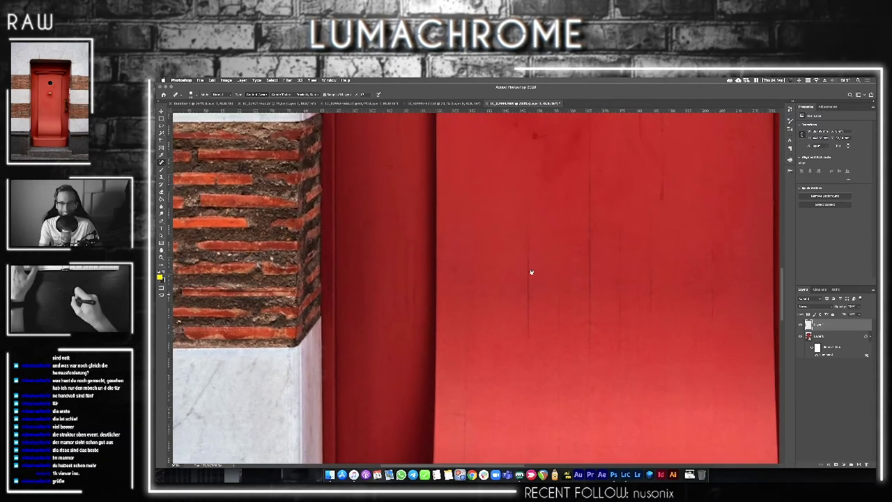
pyautogui.moveTo(541, 159); pyautogui.dragTo(532, 235)
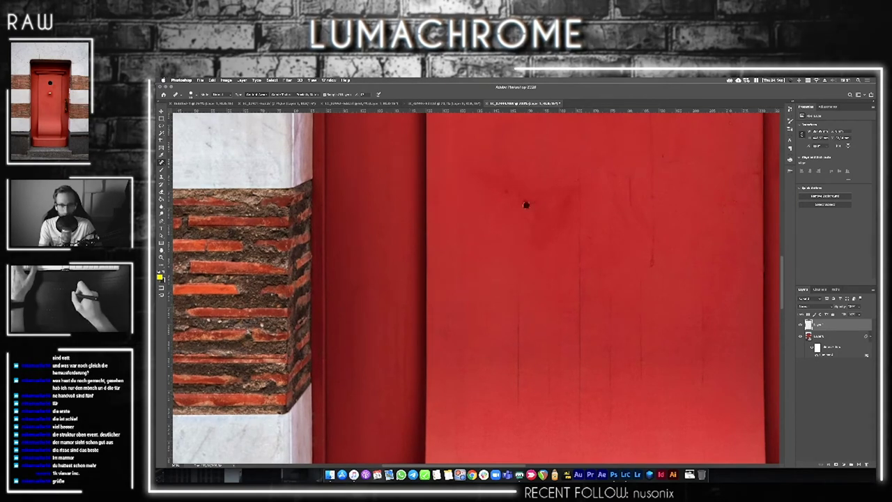
# - Heal the dark spots, specks and thin vertical scratch on the door panel
pyautogui.click(527, 201)
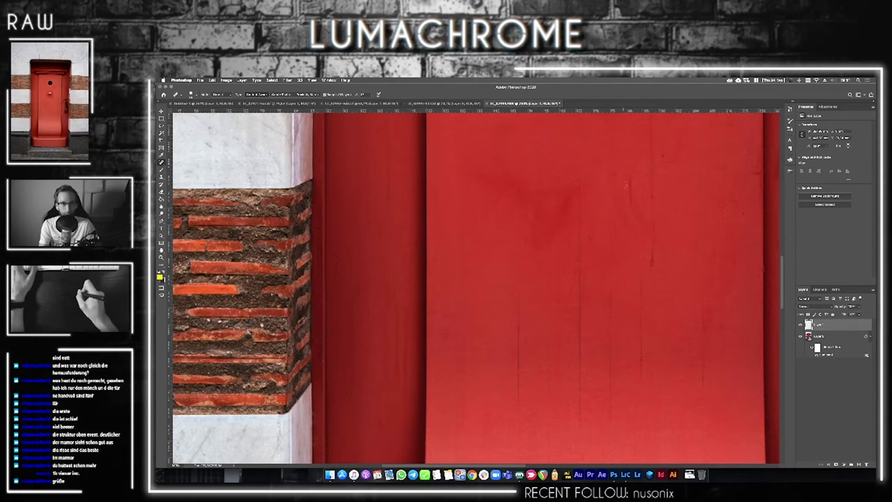
pyautogui.moveTo(630, 177); pyautogui.dragTo(628, 216)
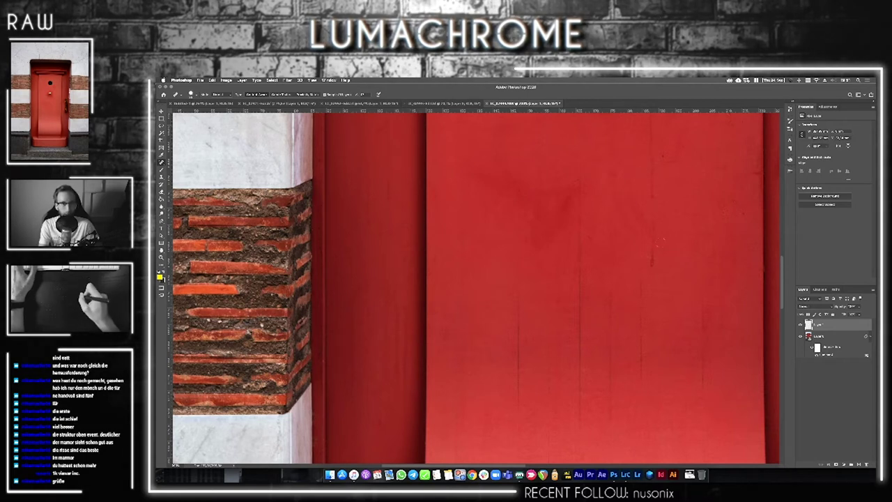
pyautogui.click(651, 254)
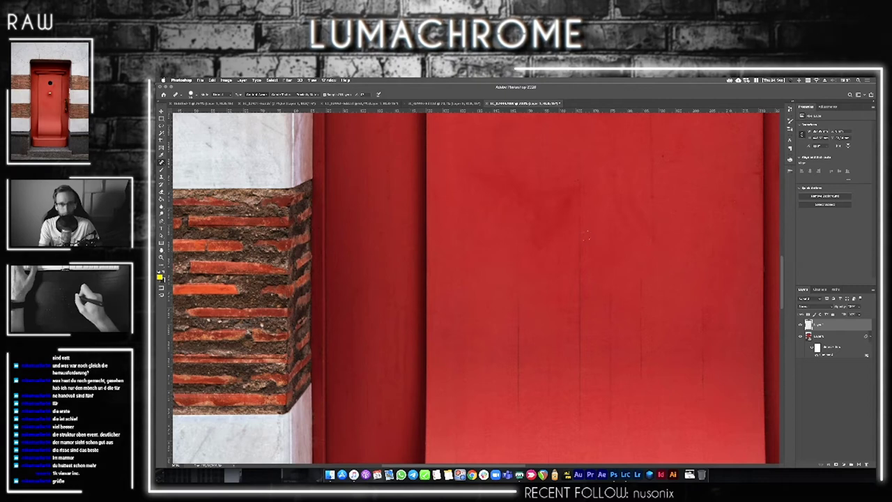
pyautogui.click(571, 177)
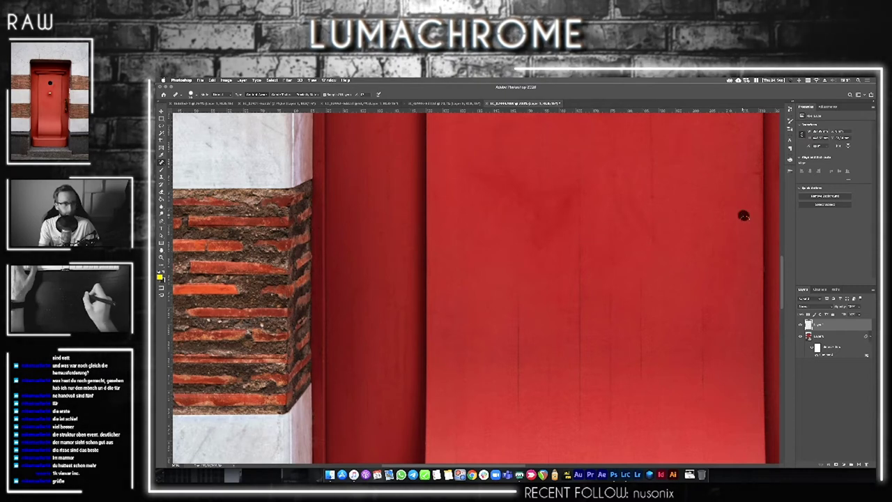
pyautogui.moveTo(741, 213); pyautogui.dragTo(620, 215)
# - Heal the small dark spots on the door beside and below the brass handle
pyautogui.click(608, 202)
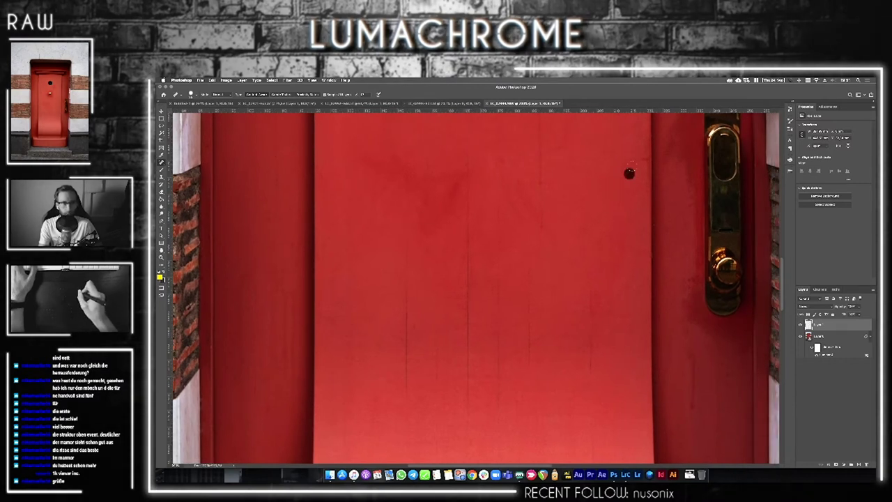
pyautogui.click(562, 186)
pyautogui.moveTo(559, 185); pyautogui.dragTo(500, 149)
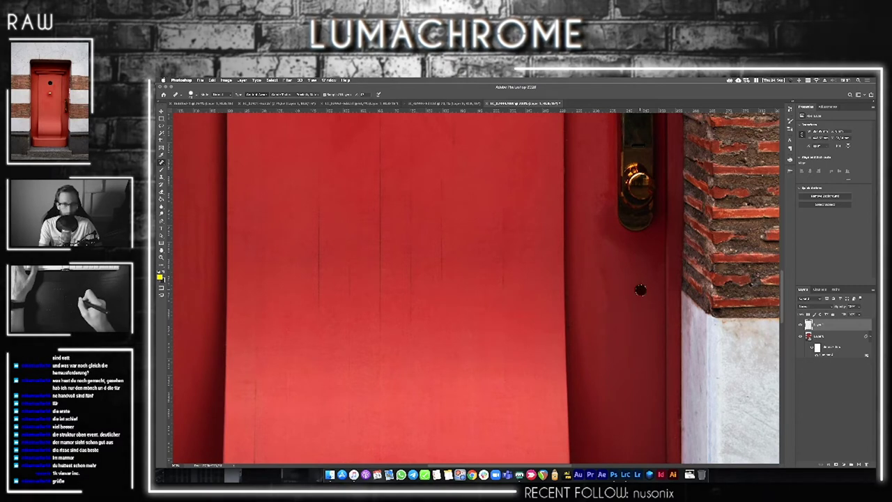
pyautogui.moveTo(606, 301); pyautogui.dragTo(604, 317)
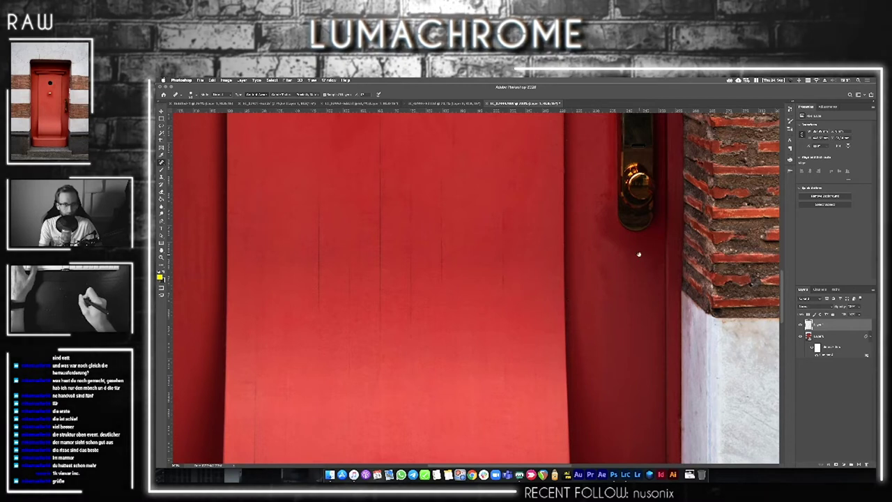
pyautogui.scroll(5, 620, 293)
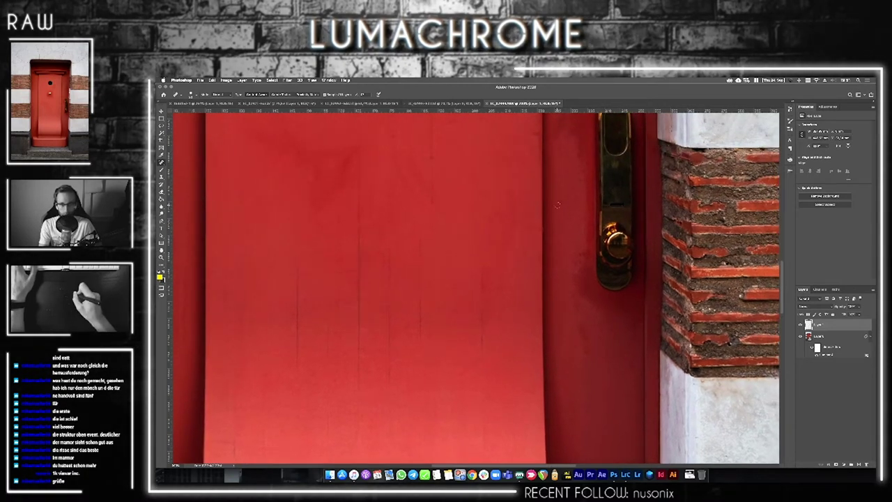
pyautogui.scroll(5, 558, 204)
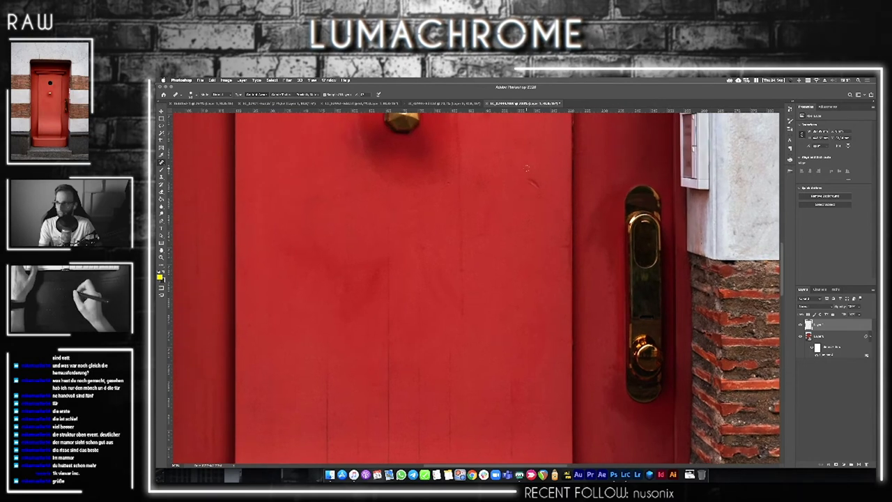
pyautogui.click(533, 183)
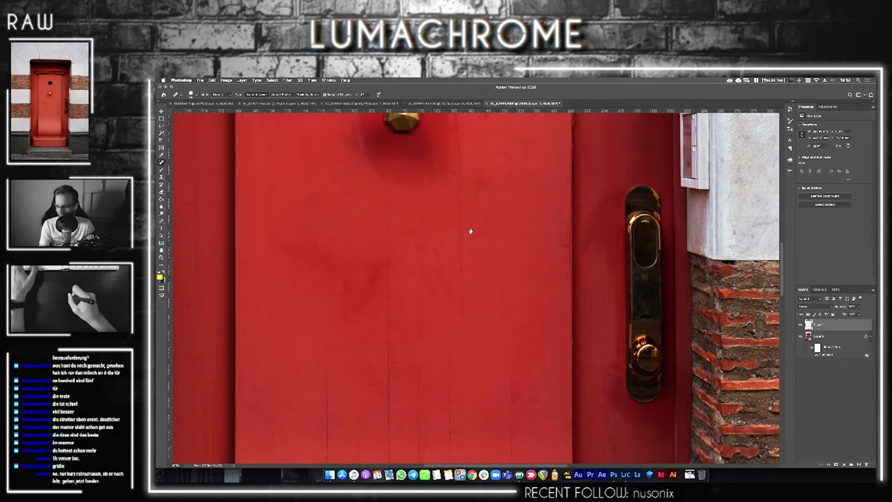
# - Heal the blemishes near the top of the door and next to the brass knob
pyautogui.scroll(2, 469, 231)
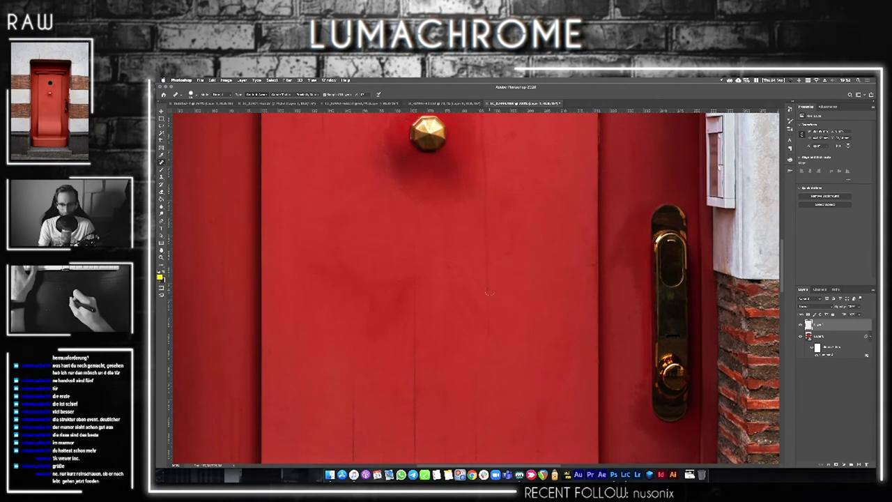
pyautogui.scroll(4, 488, 208)
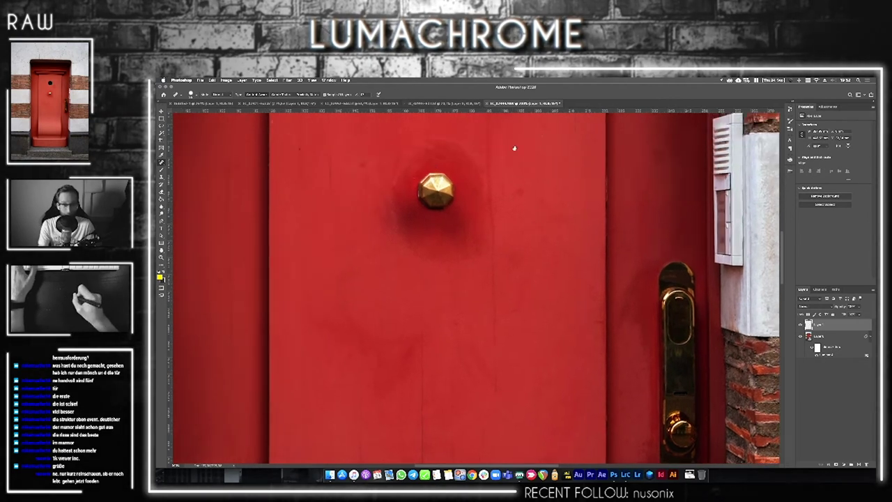
pyautogui.click(519, 195)
pyautogui.scroll(3, 547, 179)
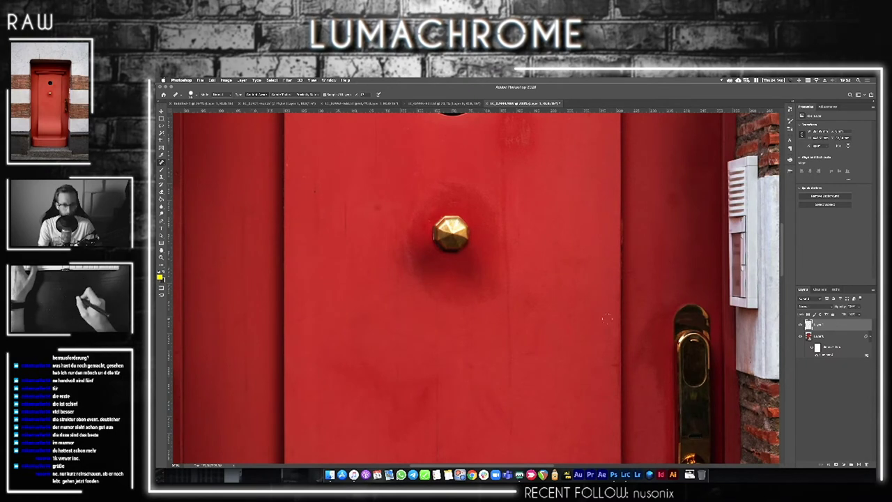
pyautogui.click(533, 307)
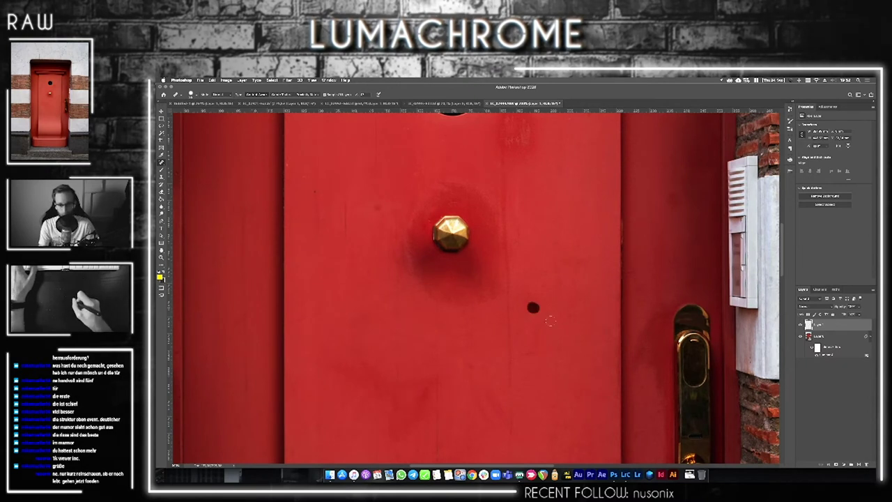
pyautogui.hscroll(-5, 506, 324)
pyautogui.scroll(2, 506, 324)
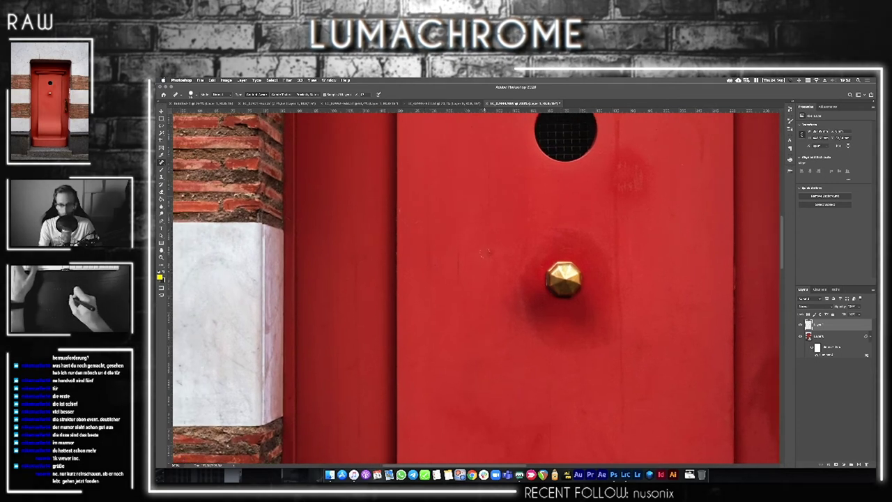
# - Heal the specks left of and above the knob and near the panel's right edge
pyautogui.click(432, 264)
pyautogui.moveTo(463, 252); pyautogui.dragTo(457, 278)
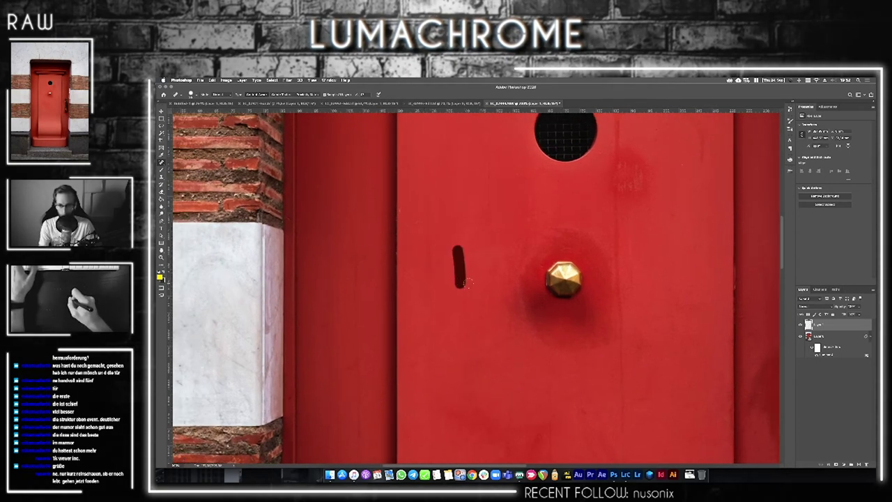
pyautogui.click(417, 221)
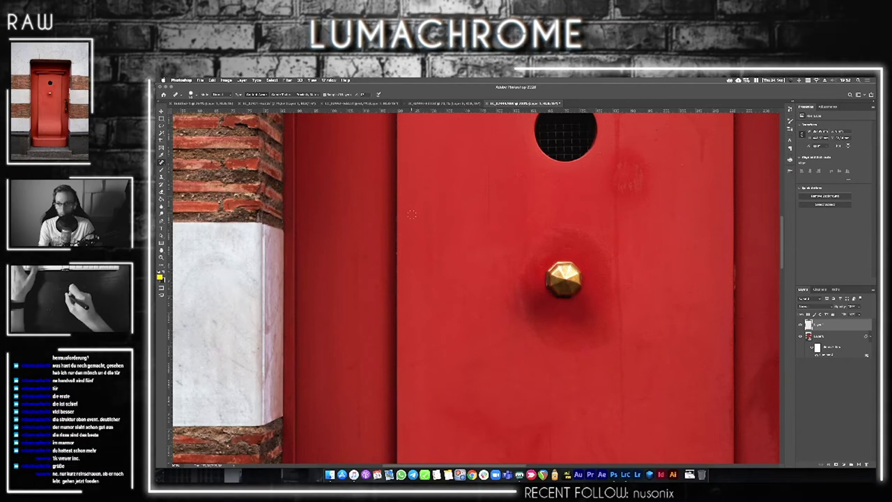
pyautogui.click(520, 173)
pyautogui.click(556, 181)
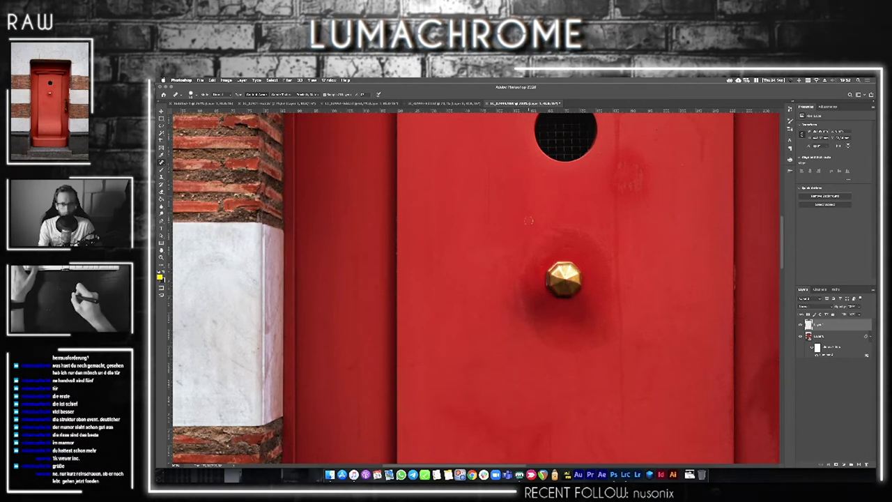
pyautogui.click(682, 164)
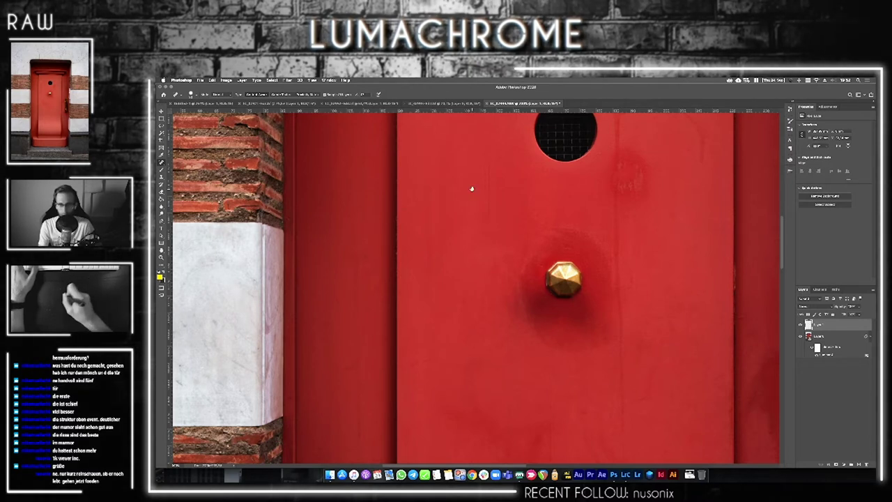
pyautogui.moveTo(469, 189); pyautogui.dragTo(390, 293)
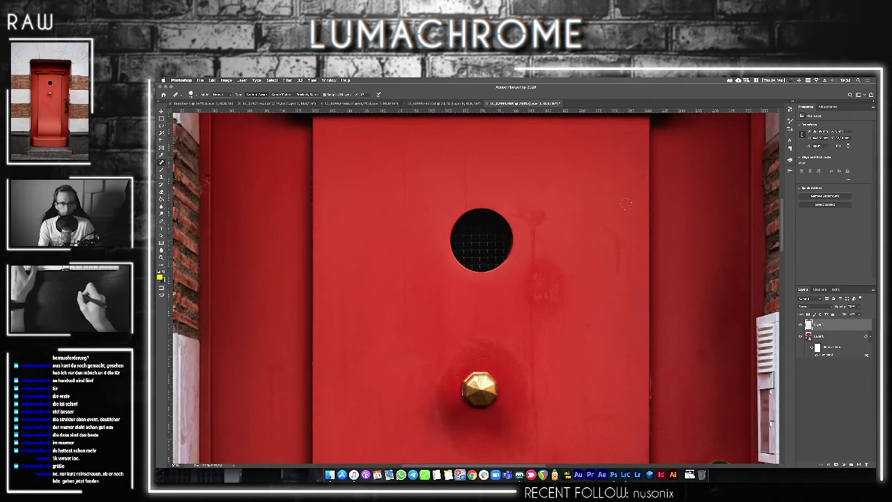
# - Heal the spots right of the vent and knob and a speck on the door panel
pyautogui.click(581, 234)
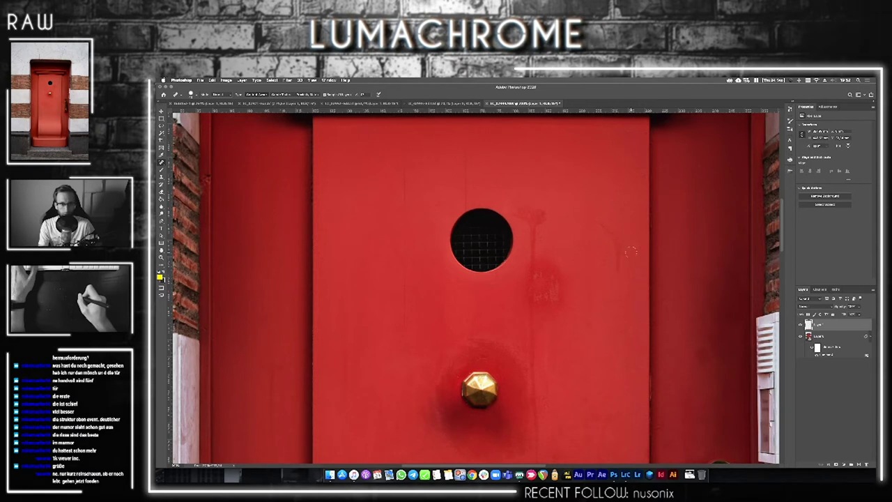
pyautogui.click(606, 262)
pyautogui.click(565, 319)
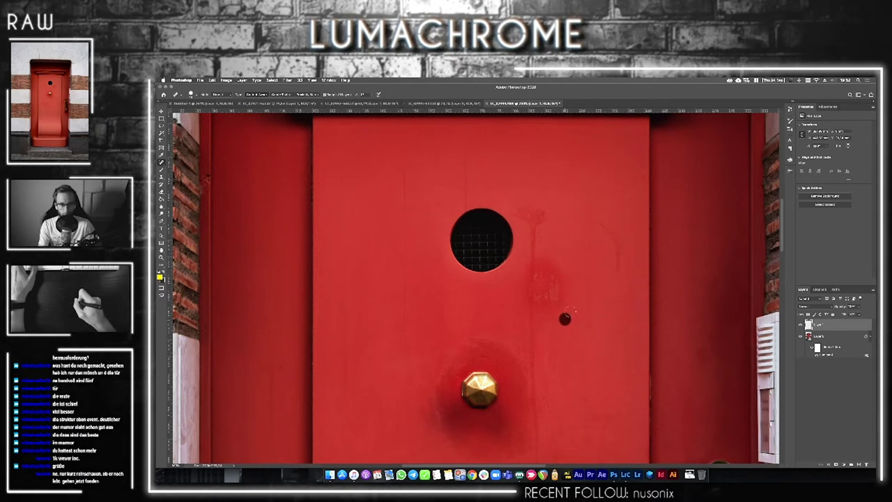
pyautogui.scroll(2, 550, 279)
pyautogui.hscroll(3, 550, 278)
pyautogui.click(584, 193)
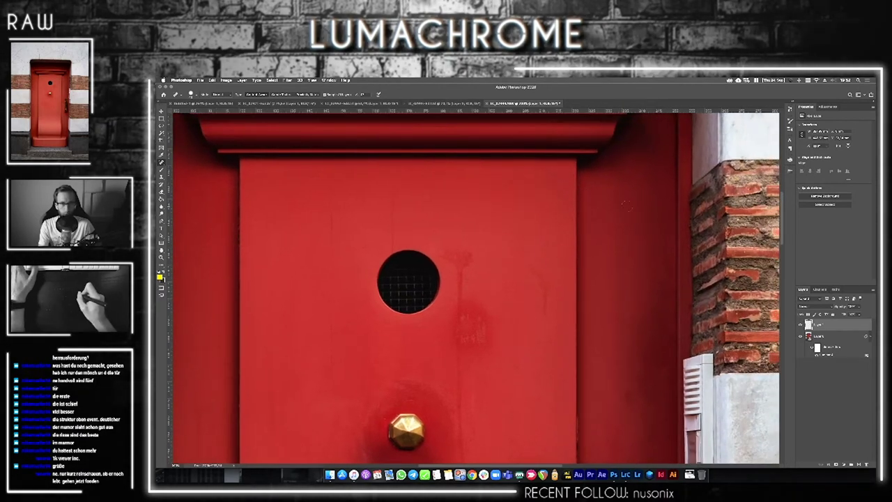
pyautogui.scroll(-5, 584, 202)
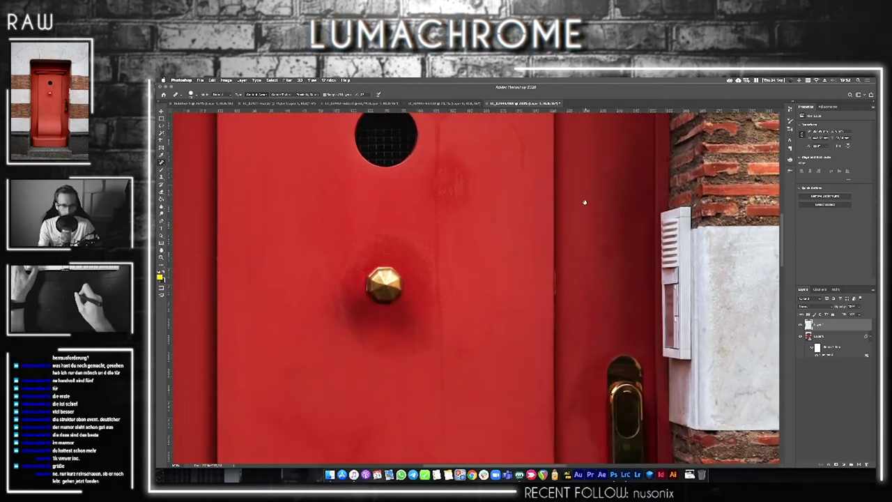
pyautogui.hscroll(-1, 504, 264)
pyautogui.hscroll(-2, 488, 262)
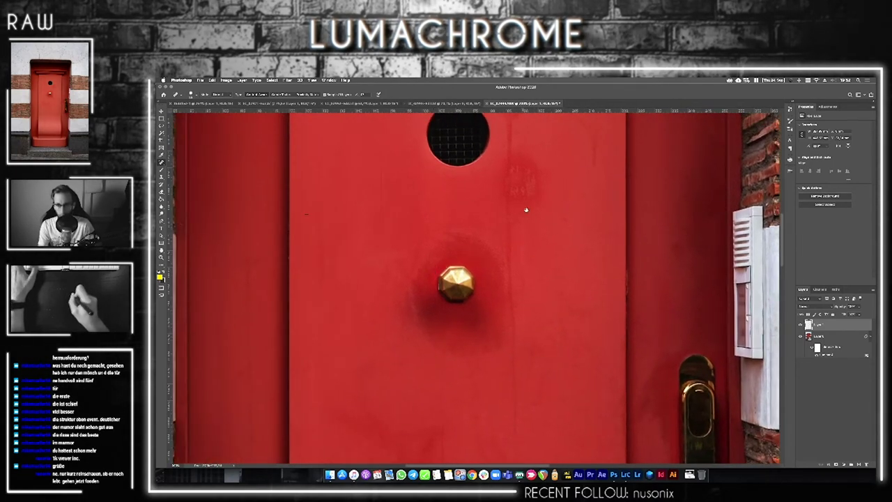
pyautogui.scroll(2, 522, 230)
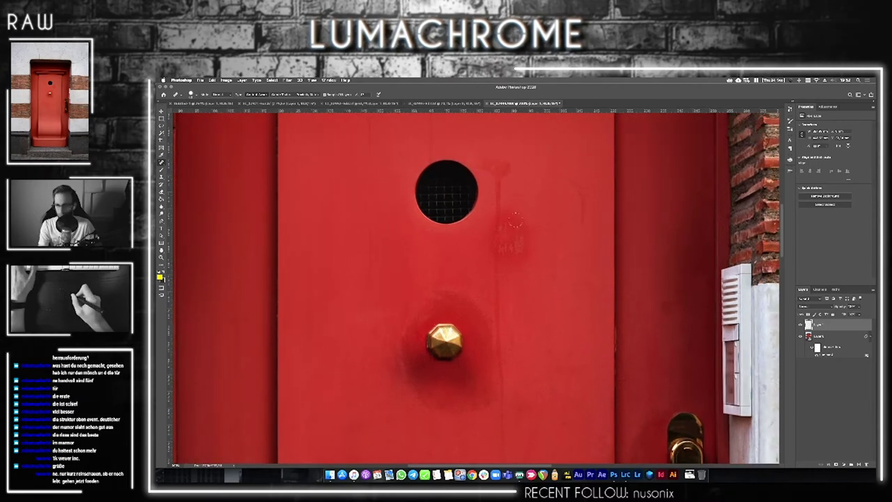
# - Try healing the stain and marks beside the round vent, undoing each unsatisfactory stroke
pyautogui.moveTo(519, 245)
pyautogui.mouseDown()
pyautogui.moveTo(488, 259)
pyautogui.moveTo(512, 203)
pyautogui.moveTo(519, 249)
pyautogui.mouseUp()
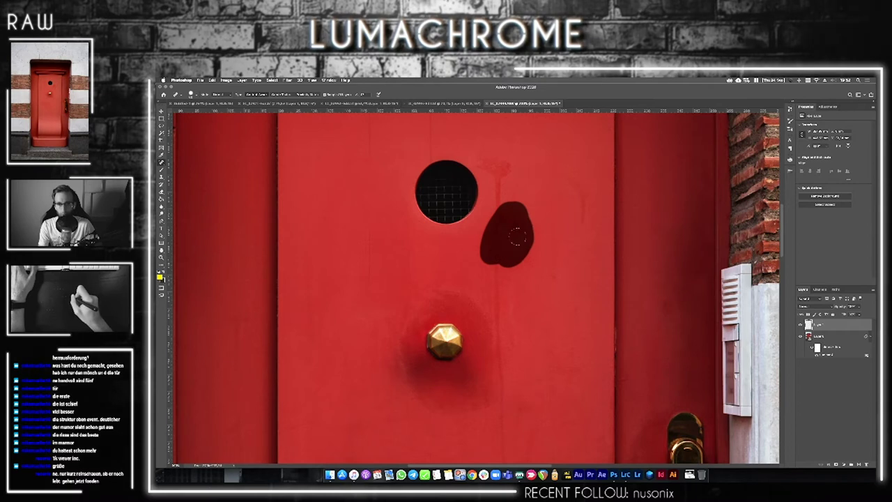
pyautogui.hotkey('ctrl', 'z')
pyautogui.hotkey('ctrl', 'z')
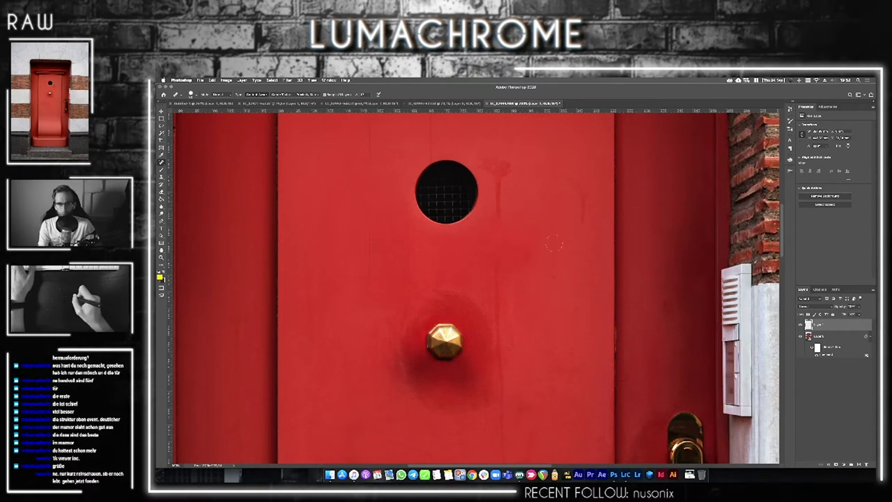
pyautogui.moveTo(499, 219); pyautogui.dragTo(508, 170)
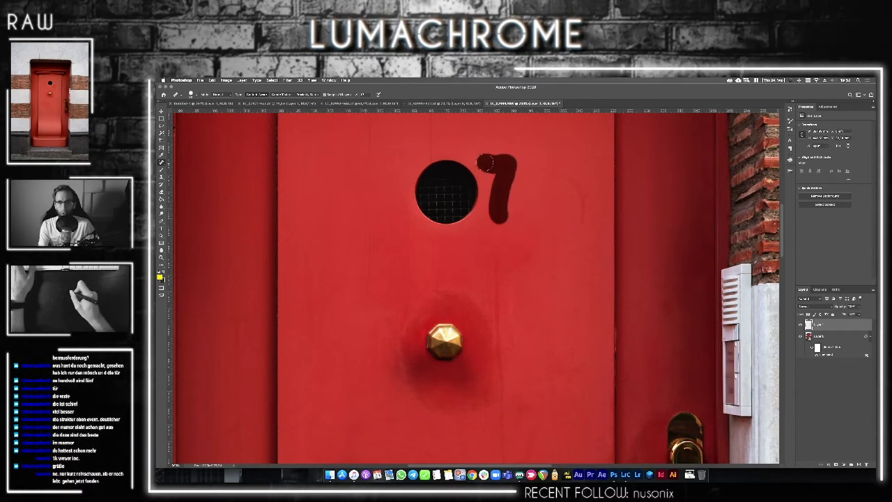
pyautogui.hotkey('ctrl', 'z')
pyautogui.moveTo(567, 174); pyautogui.dragTo(571, 230)
pyautogui.hotkey('ctrl', 'z')
pyautogui.moveTo(542, 272); pyautogui.dragTo(559, 275)
pyautogui.hotkey('ctrl', 'z')
pyautogui.moveTo(533, 248); pyautogui.dragTo(512, 262)
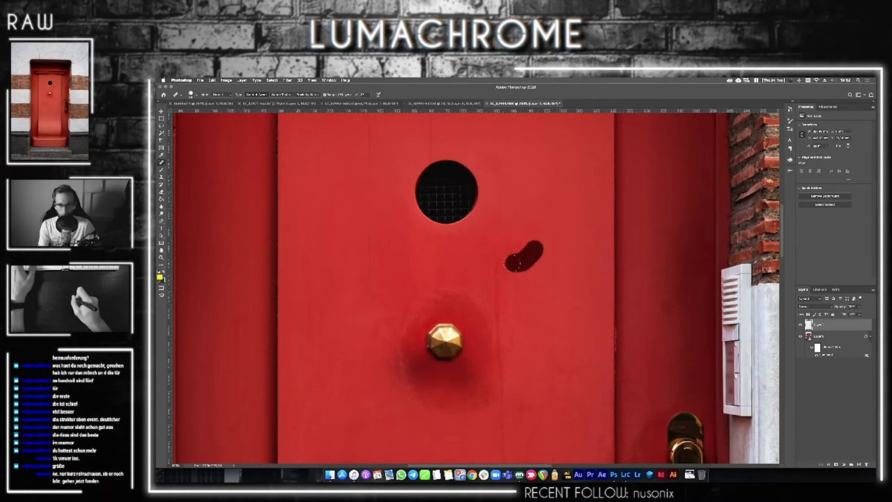
pyautogui.hotkey('ctrl', 'z')
pyautogui.scroll(-3, 516, 258)
# - Retry healing spots below the vent and knob, undoing misses, then fit the photo on screen
pyautogui.click(490, 197)
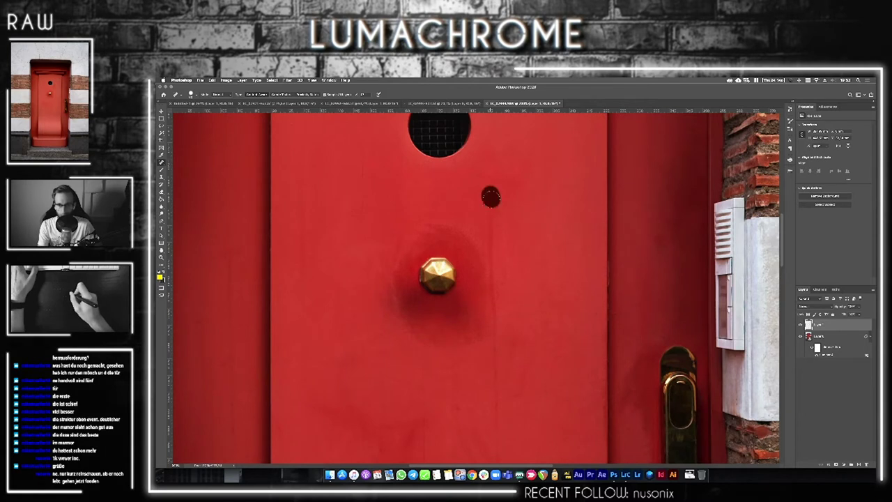
pyautogui.moveTo(490, 197); pyautogui.dragTo(491, 262)
pyautogui.hotkey('ctrl', 'z')
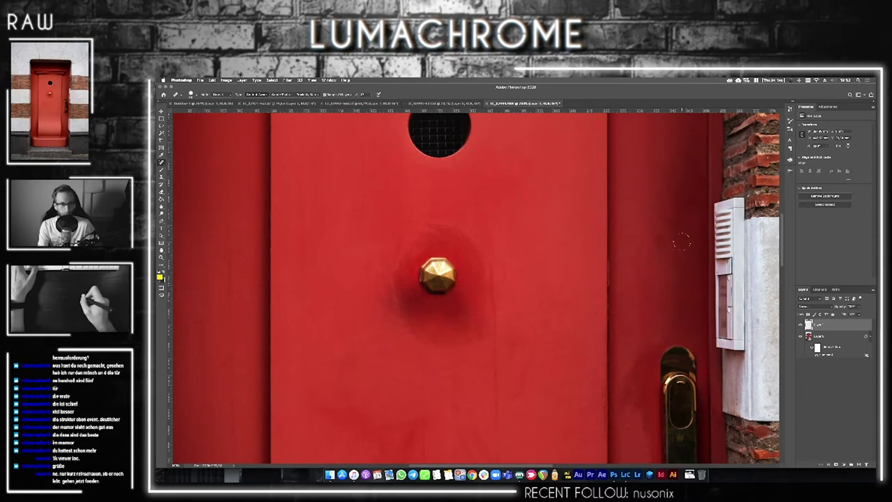
pyautogui.click(660, 242)
pyautogui.hotkey('ctrl', 'z')
pyautogui.scroll(-5, 515, 258)
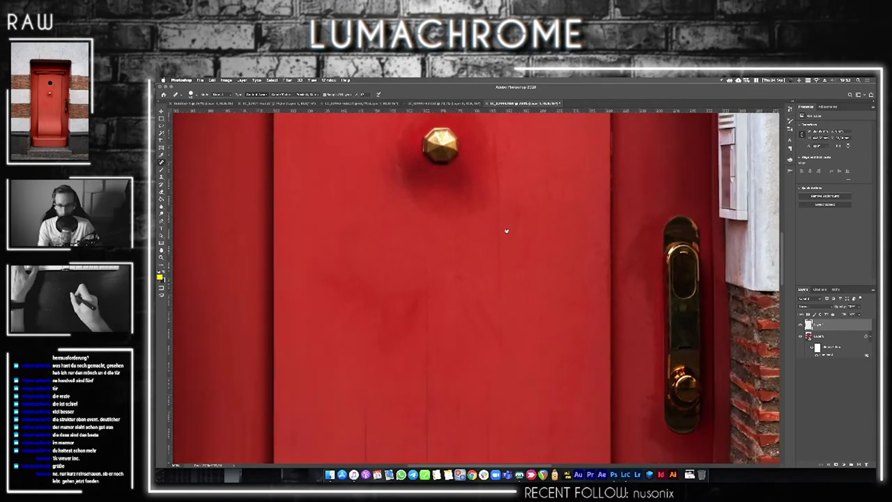
pyautogui.moveTo(501, 331); pyautogui.dragTo(501, 349)
pyautogui.hotkey('ctrl', 'z')
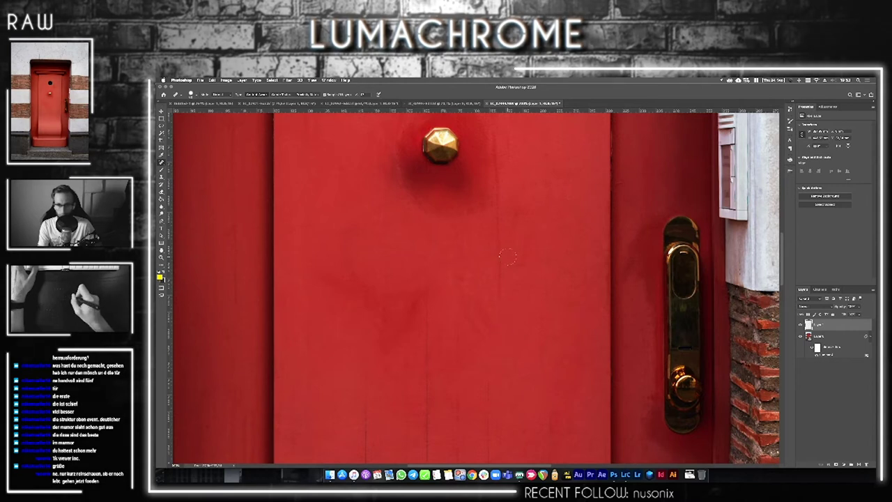
pyautogui.moveTo(501, 267); pyautogui.dragTo(502, 287)
pyautogui.hotkey('ctrl', 'z')
pyautogui.click(463, 270)
pyautogui.hotkey('ctrl', 'z')
pyautogui.hotkey('ctrl', '0')
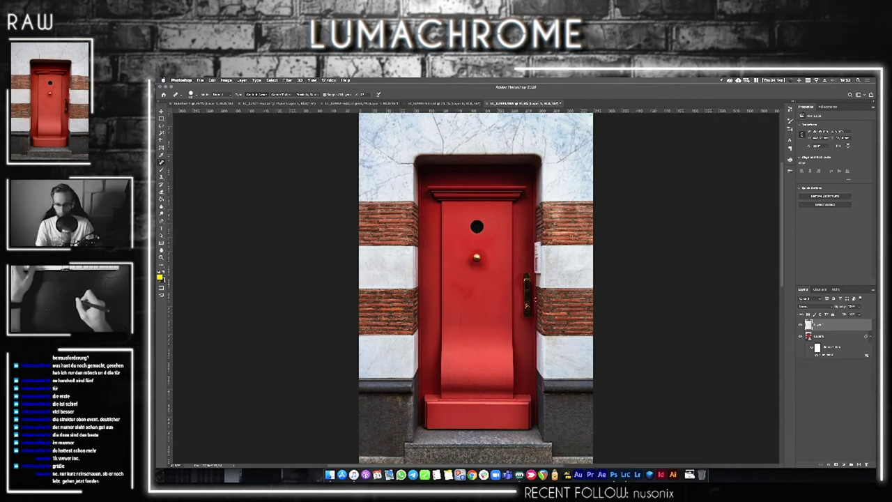
# - Heal the small spot just below the brass knob, then zoom in on the knob
pyautogui.moveTo(470, 294); pyautogui.dragTo(452, 278)
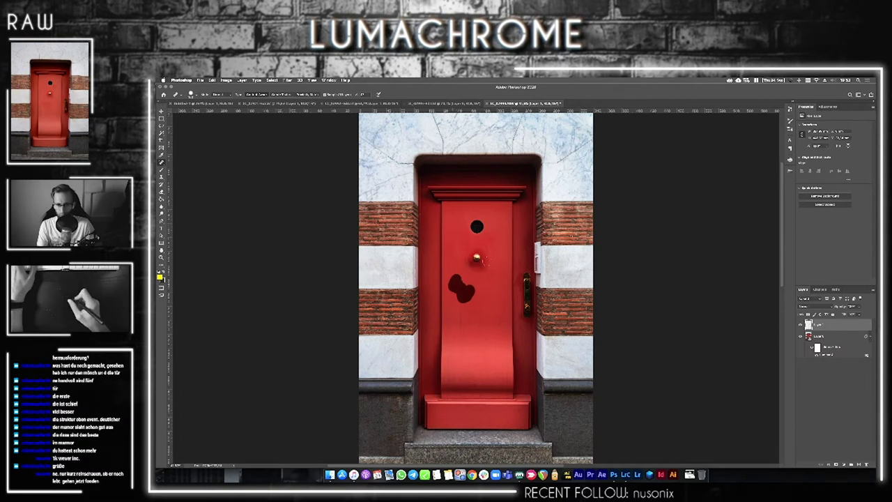
pyautogui.hotkey('ctrl', 'z')
pyautogui.click(483, 294)
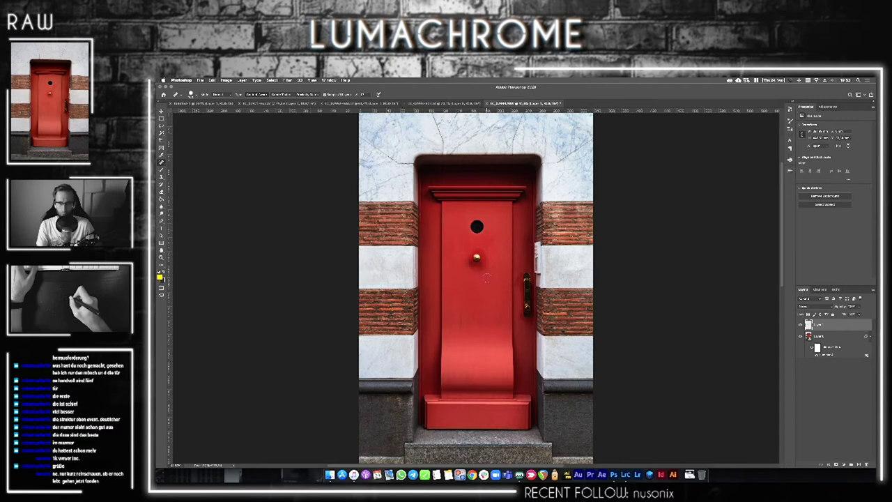
pyautogui.press('z')
pyautogui.click(476, 270)
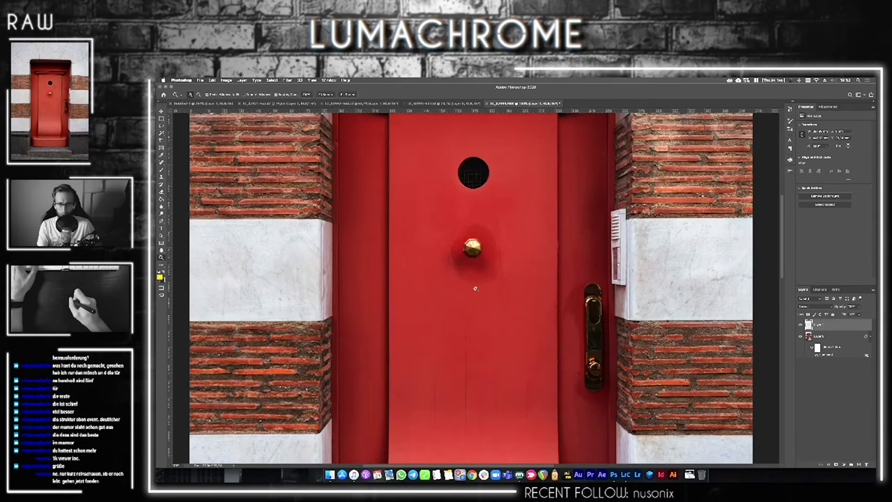
# - Pan around the handle and brick wall while switching between retouching tools
pyautogui.scroll(2, 467, 279)
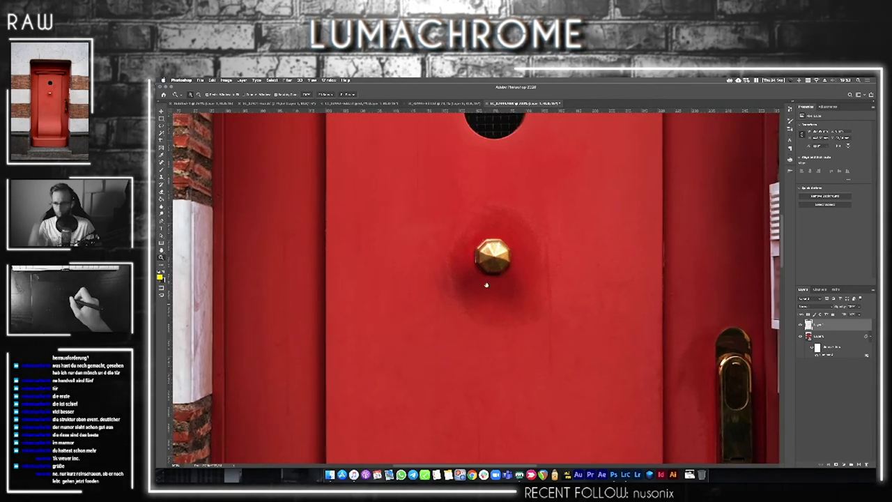
pyautogui.press('s')
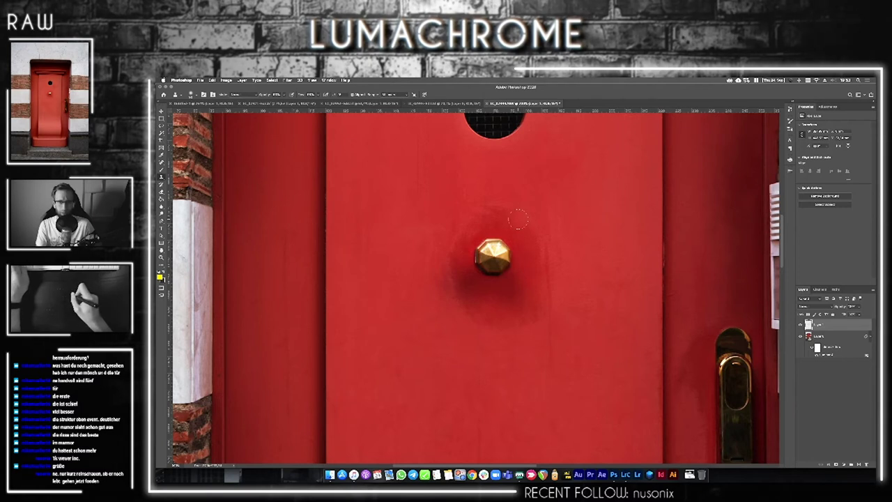
pyautogui.scroll(3, 502, 266)
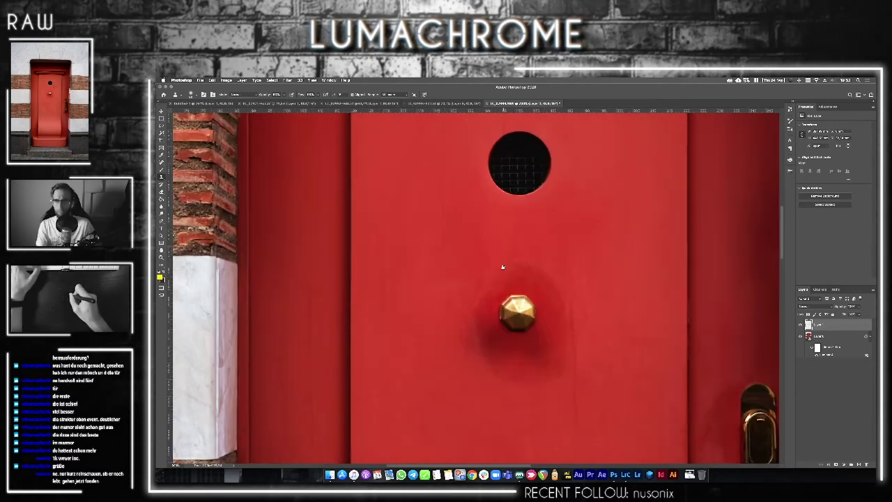
pyautogui.scroll(4, 502, 267)
pyautogui.scroll(2, 488, 261)
pyautogui.scroll(2, 484, 258)
pyautogui.scroll(1, 490, 241)
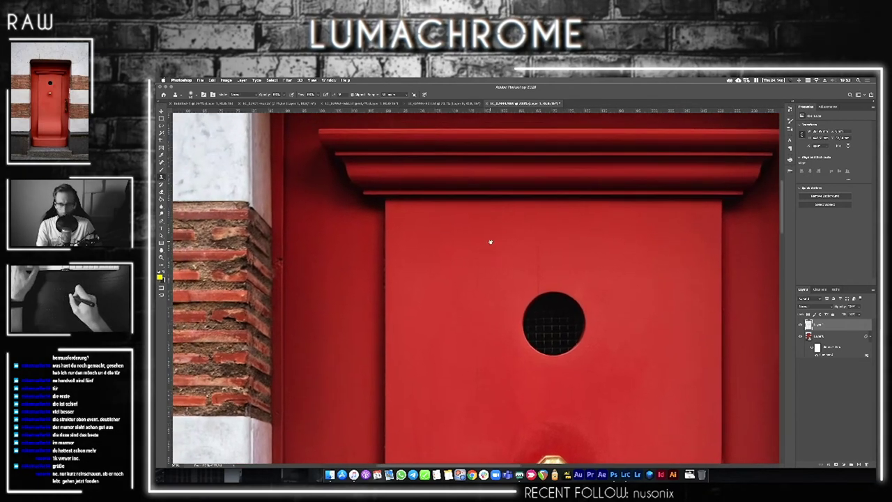
pyautogui.scroll(1, 490, 242)
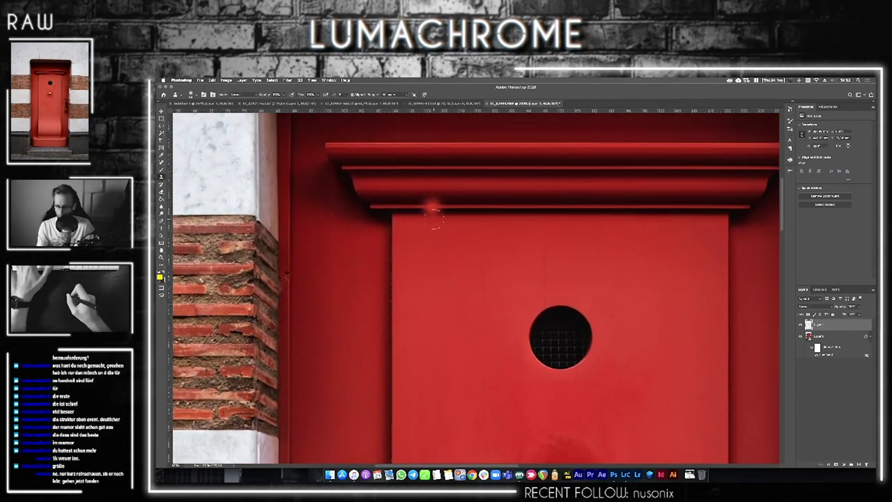
pyautogui.press('w')
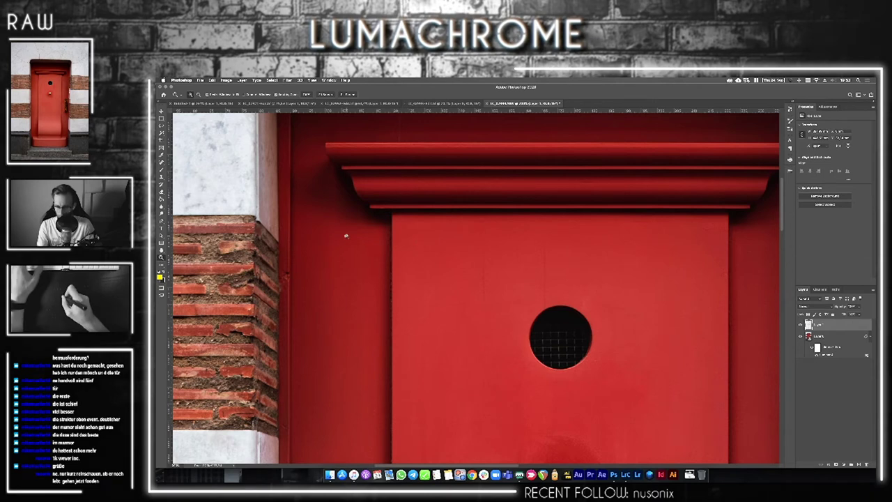
pyautogui.press('b')
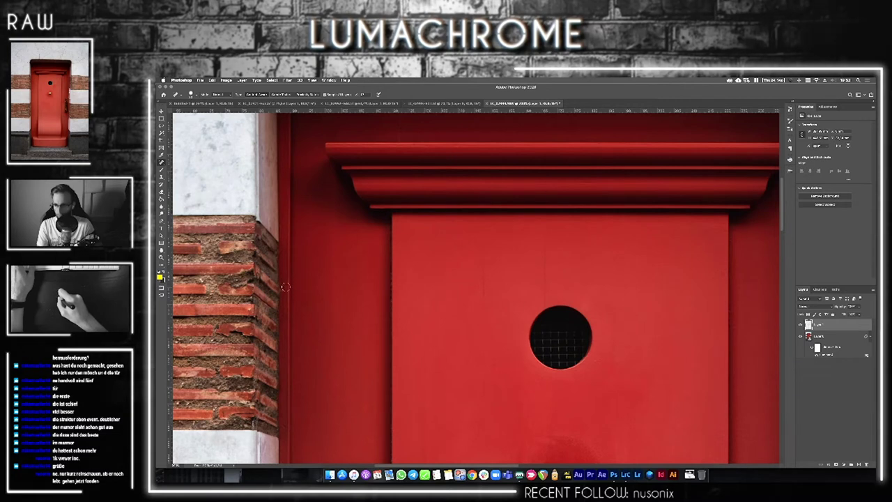
pyautogui.scroll(5, 336, 280)
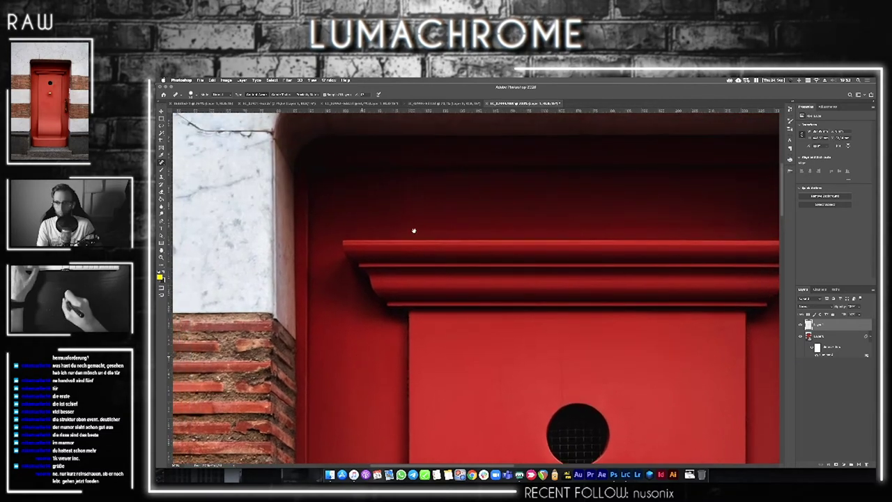
pyautogui.scroll(3, 429, 216)
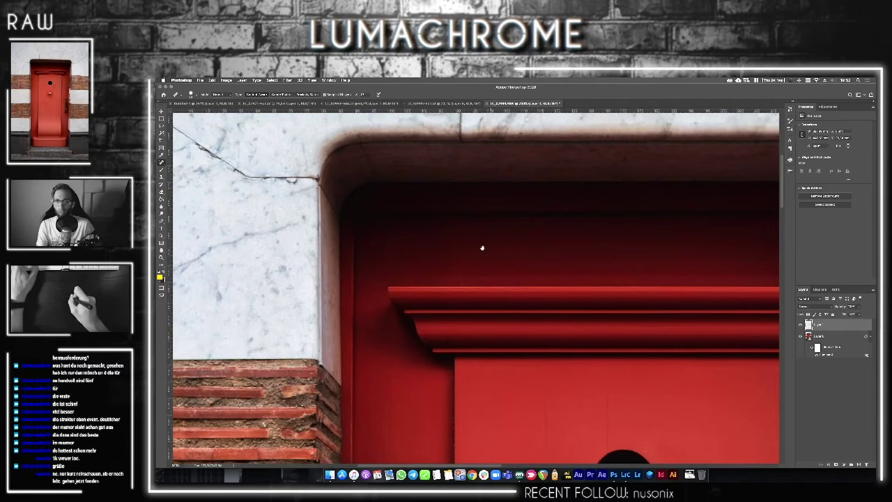
pyautogui.hscroll(3, 481, 247)
pyautogui.hscroll(1, 627, 223)
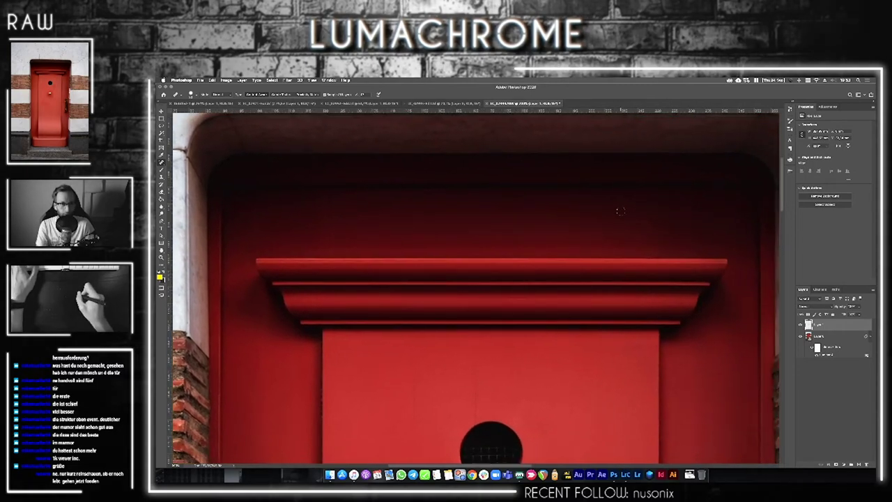
pyautogui.hscroll(5, 668, 250)
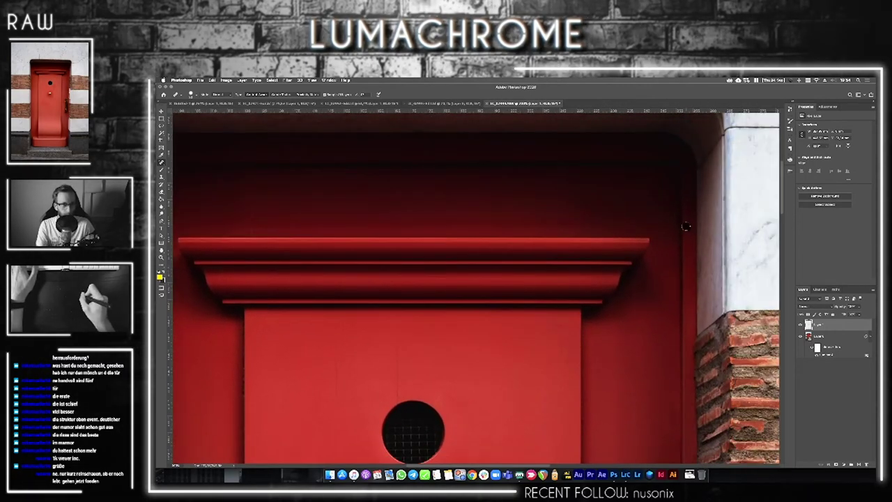
pyautogui.scroll(-3, 644, 222)
pyautogui.scroll(-2, 613, 271)
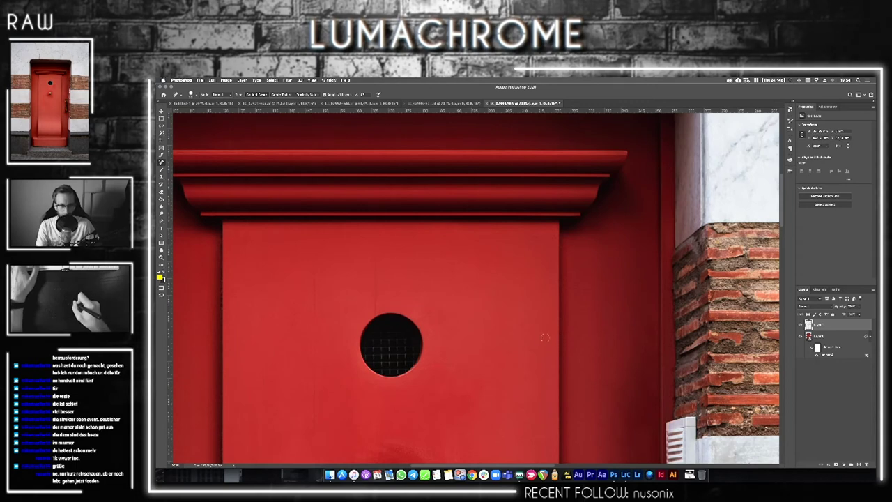
pyautogui.hscroll(1, 558, 306)
pyautogui.scroll(-5, 558, 305)
pyautogui.scroll(-2, 522, 292)
pyautogui.scroll(-3, 496, 299)
pyautogui.hscroll(1, 495, 298)
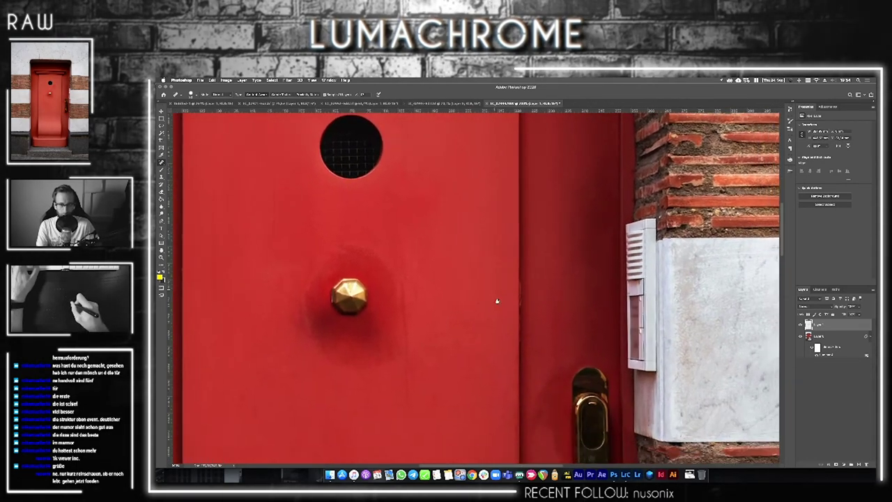
# - Zoom in on the door seam and spot-heal its two dark marks
pyautogui.press('z')
pyautogui.click(528, 304)
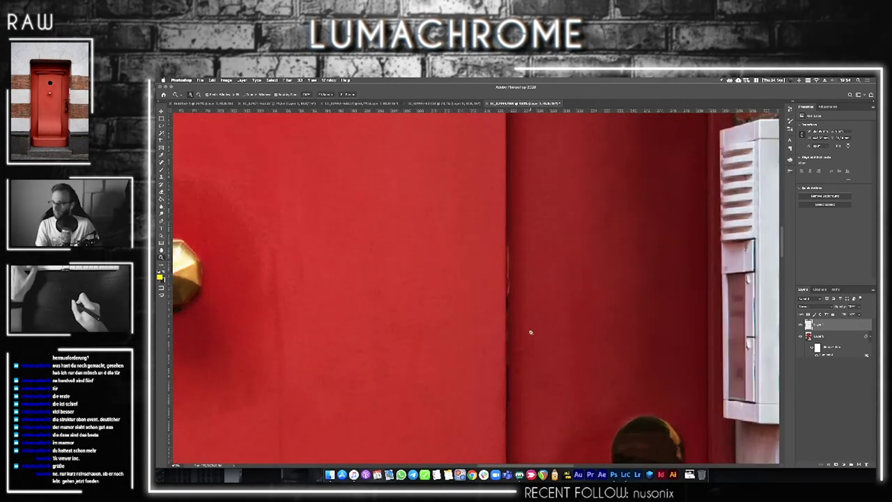
pyautogui.press('j')
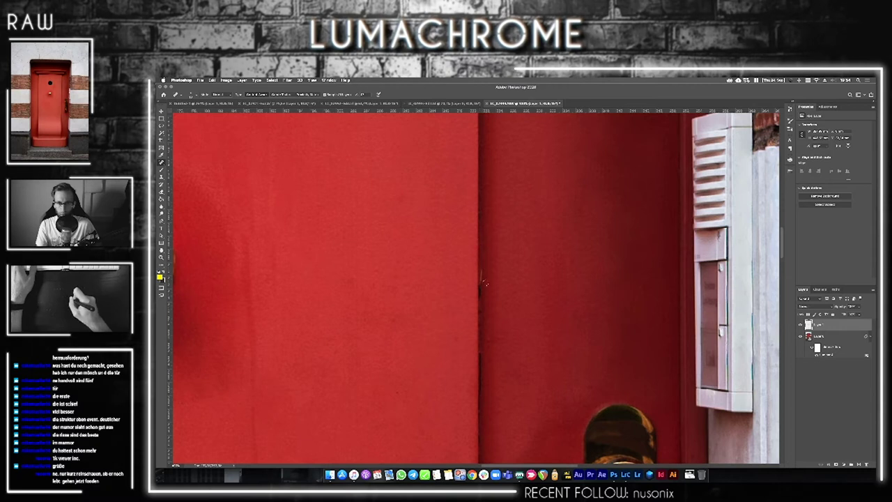
pyautogui.moveTo(480, 286); pyautogui.dragTo(478, 280)
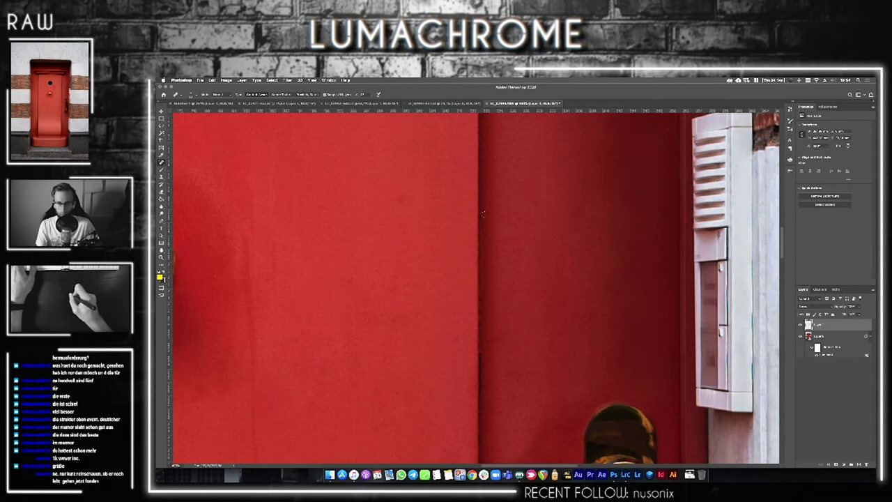
pyautogui.scroll(-3, 467, 241)
pyautogui.scroll(-2, 474, 251)
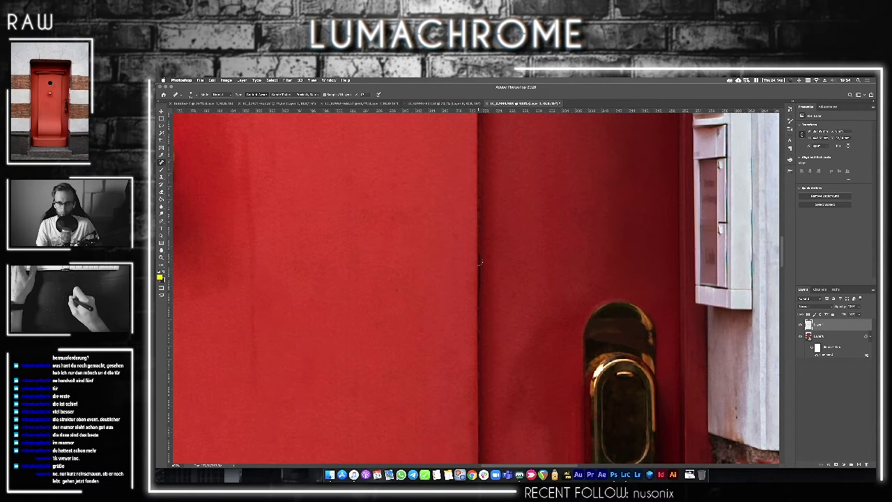
pyautogui.moveTo(478, 280); pyautogui.dragTo(476, 298)
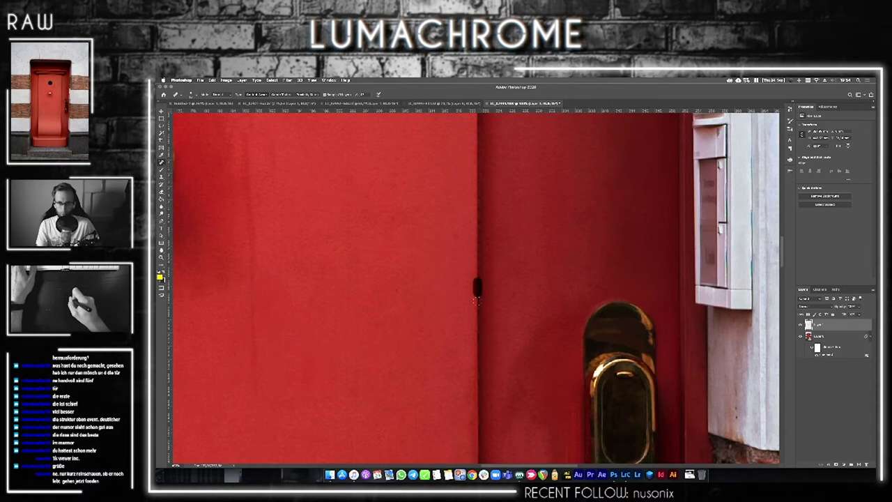
# - Pan over the lower door and brick wall beside the handle, then fit the photo on screen
pyautogui.scroll(-2, 441, 241)
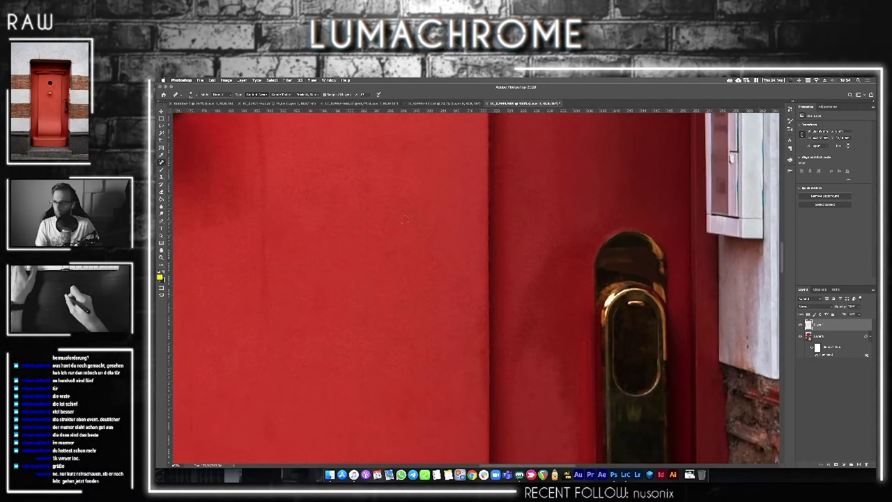
pyautogui.moveTo(502, 323); pyautogui.dragTo(495, 233)
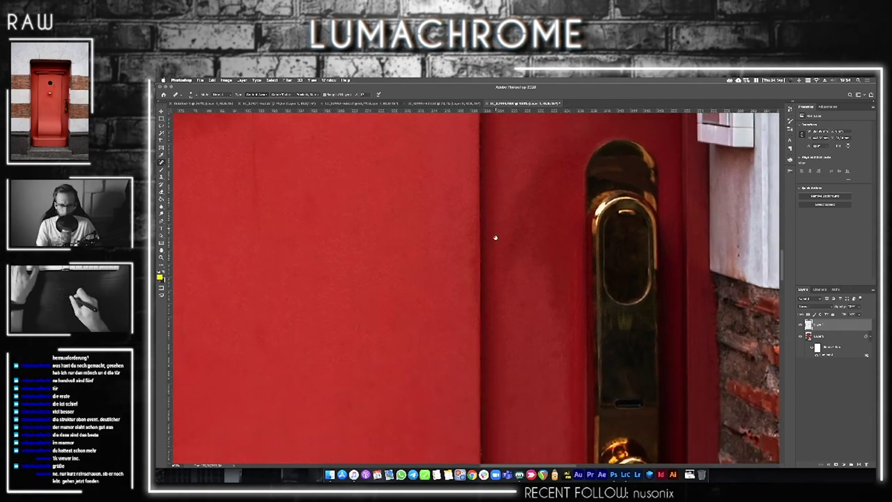
pyautogui.moveTo(551, 291); pyautogui.dragTo(499, 262)
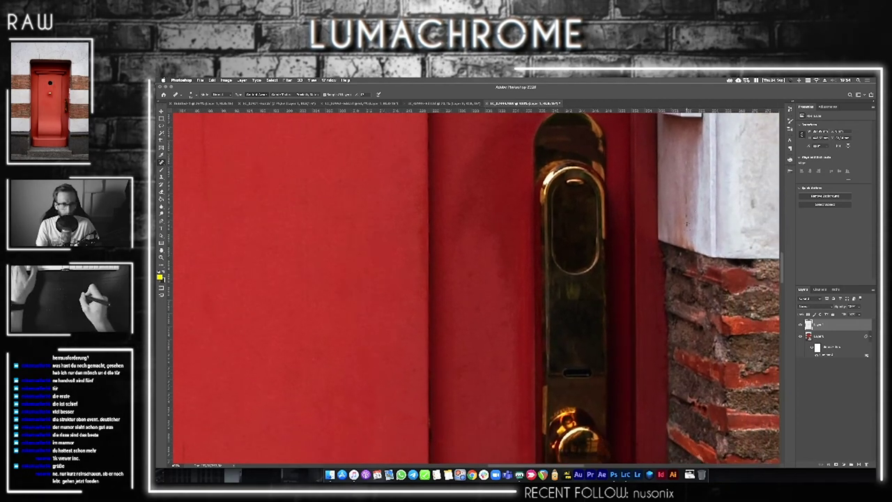
pyautogui.hscroll(5, 686, 199)
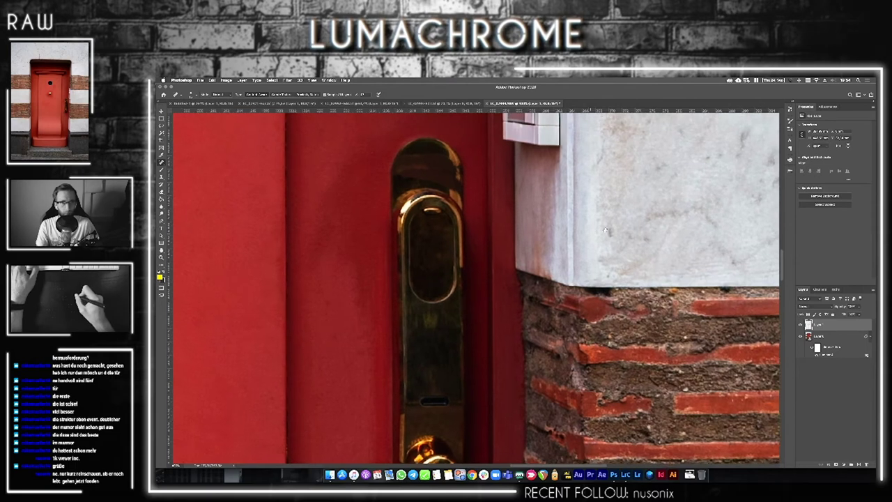
pyautogui.hotkey('ctrl', '0')
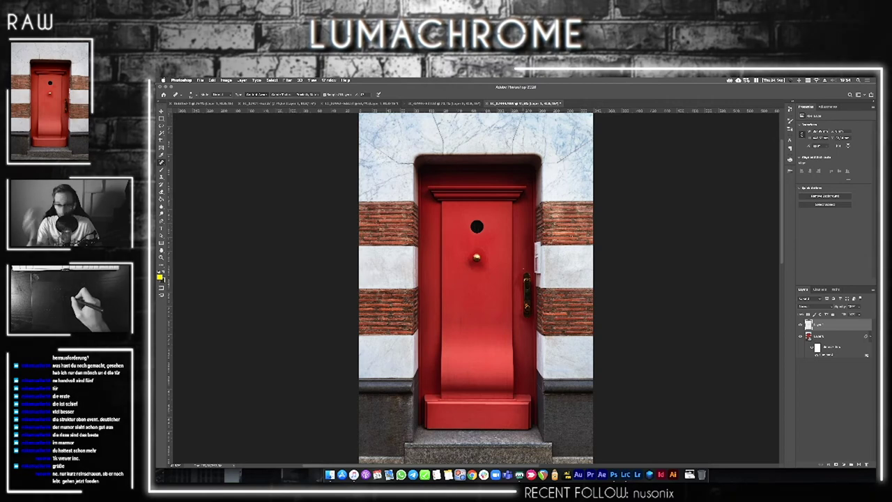
# - Zoom into the door base and edge with the Spot Healing Brush ready
pyautogui.press('z')
pyautogui.moveTo(465, 383); pyautogui.dragTo(478, 366)
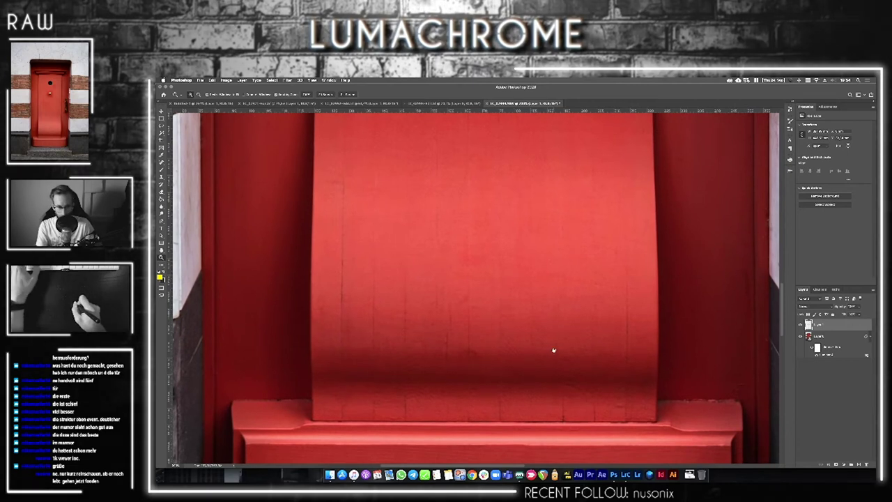
pyautogui.moveTo(553, 351); pyautogui.dragTo(458, 298)
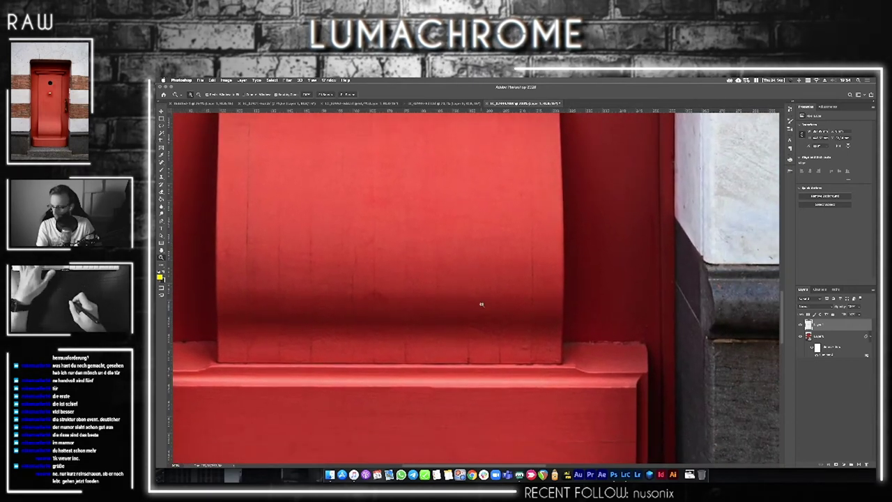
pyautogui.press('j')
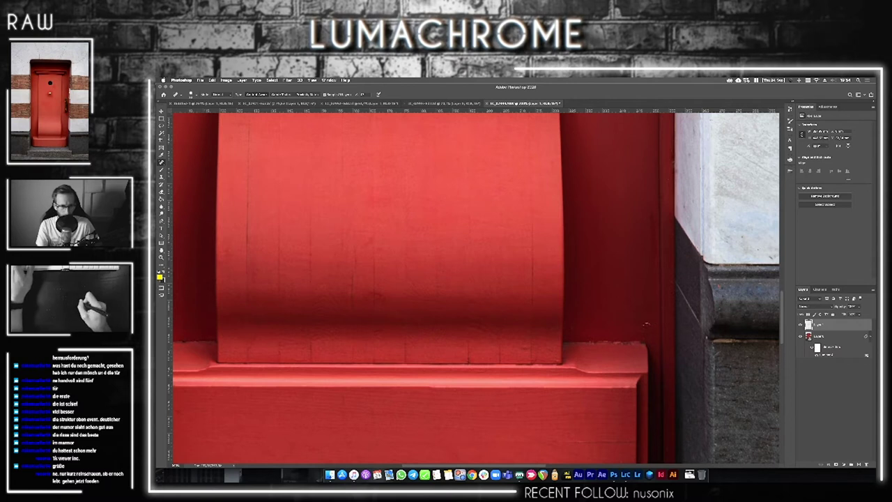
# - Scroll across the marble corner and down to the granite step to inspect them
pyautogui.hscroll(5, 612, 309)
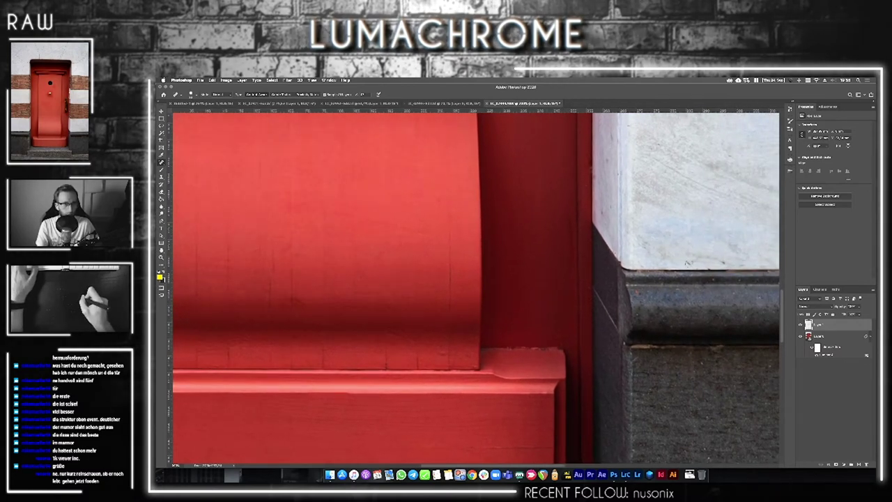
pyautogui.hscroll(1, 686, 265)
pyautogui.hscroll(2, 686, 265)
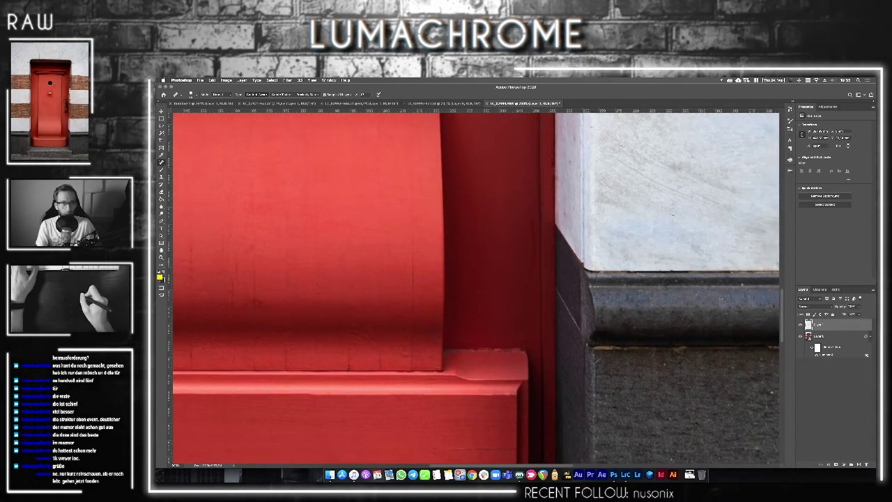
pyautogui.scroll(5, 598, 262)
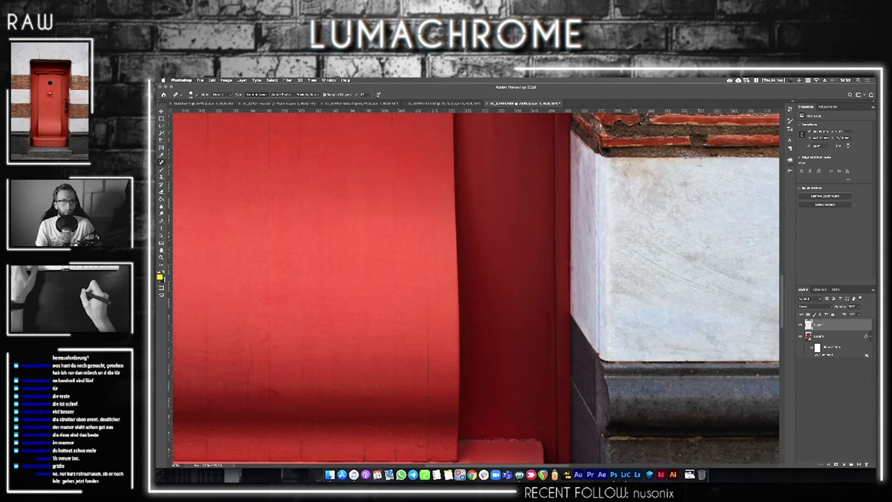
pyautogui.hscroll(5, 700, 181)
pyautogui.scroll(-3, 700, 181)
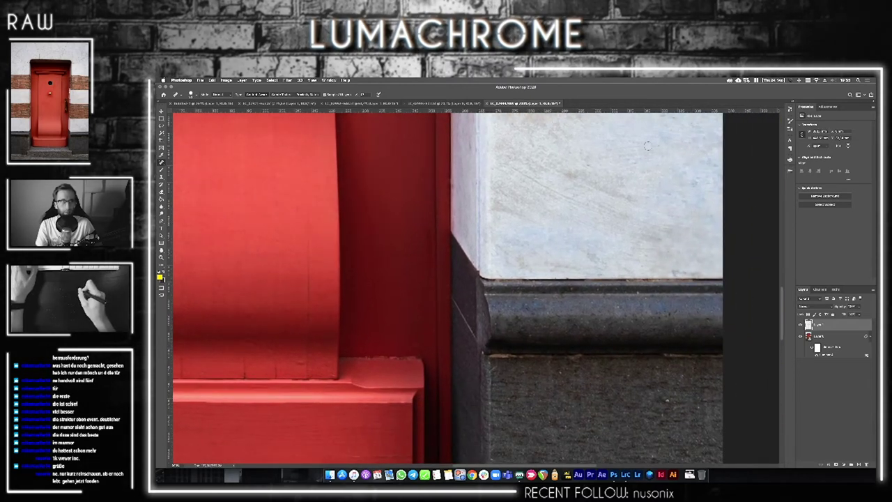
pyautogui.scroll(-2, 647, 146)
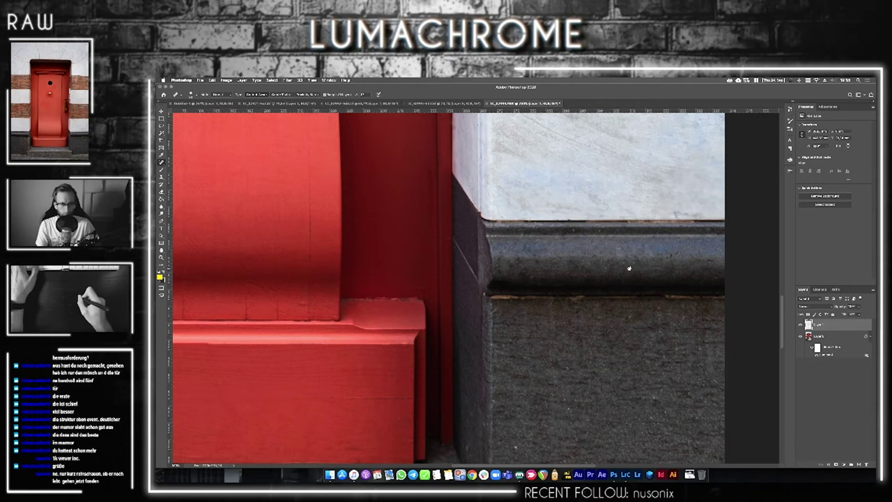
pyautogui.scroll(-5, 628, 268)
pyautogui.scroll(-3, 613, 258)
pyautogui.scroll(-3, 556, 304)
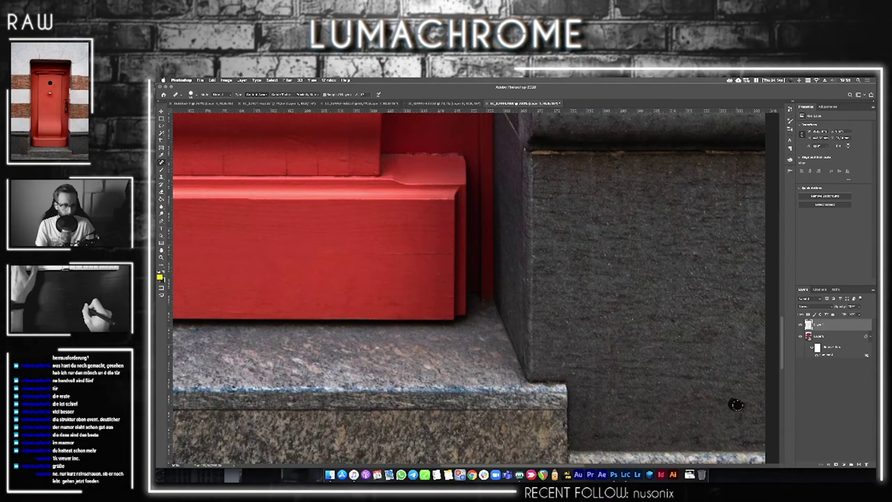
pyautogui.scroll(-2, 619, 290)
pyautogui.scroll(-4, 604, 181)
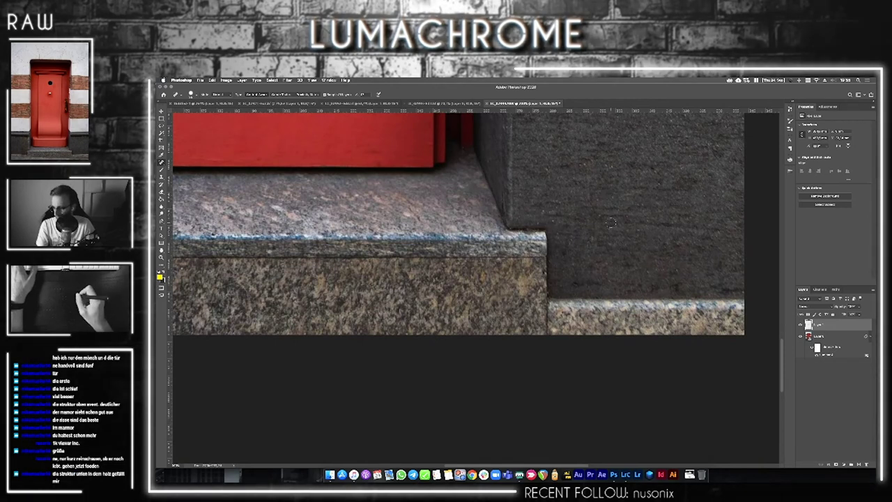
# - Scroll up over the door, peephole and lintel to inspect the retouching close up
pyautogui.scroll(3, 666, 289)
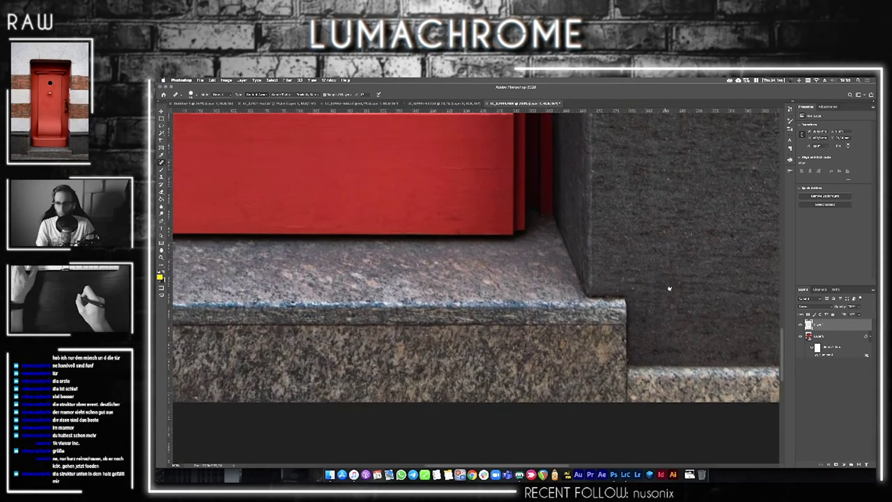
pyautogui.scroll(3, 513, 272)
pyautogui.scroll(3, 653, 310)
pyautogui.scroll(2, 592, 206)
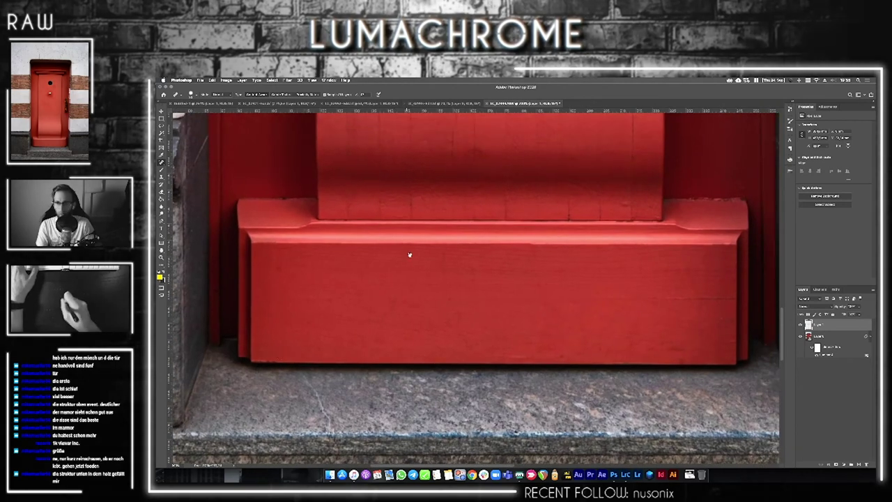
pyautogui.scroll(2, 410, 335)
pyautogui.scroll(2, 539, 294)
pyautogui.scroll(2, 537, 243)
pyautogui.scroll(2, 556, 284)
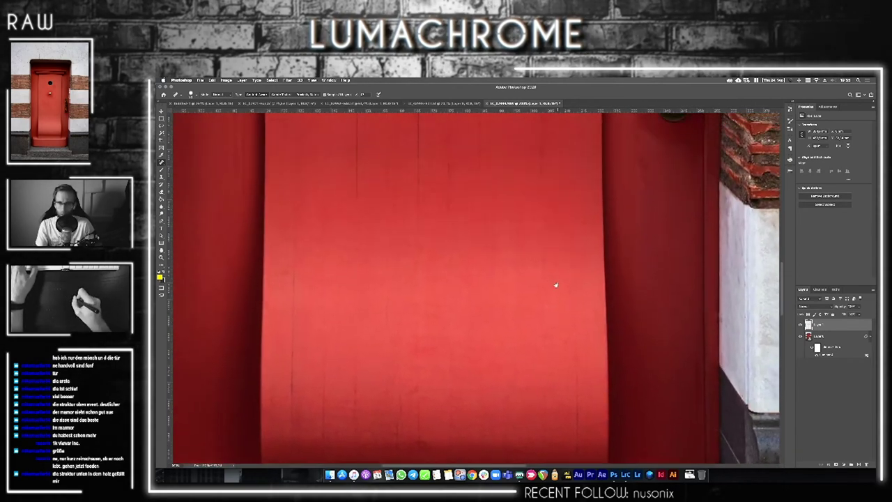
pyautogui.scroll(3, 555, 284)
pyautogui.hscroll(3, 579, 250)
pyautogui.scroll(2, 466, 342)
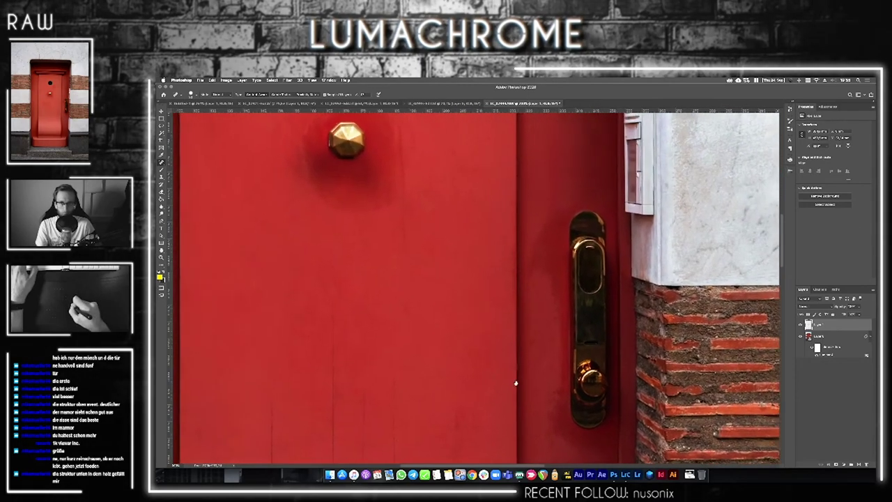
pyautogui.scroll(1, 516, 383)
pyautogui.hscroll(-1, 515, 383)
pyautogui.scroll(3, 578, 280)
pyautogui.hscroll(-1, 579, 281)
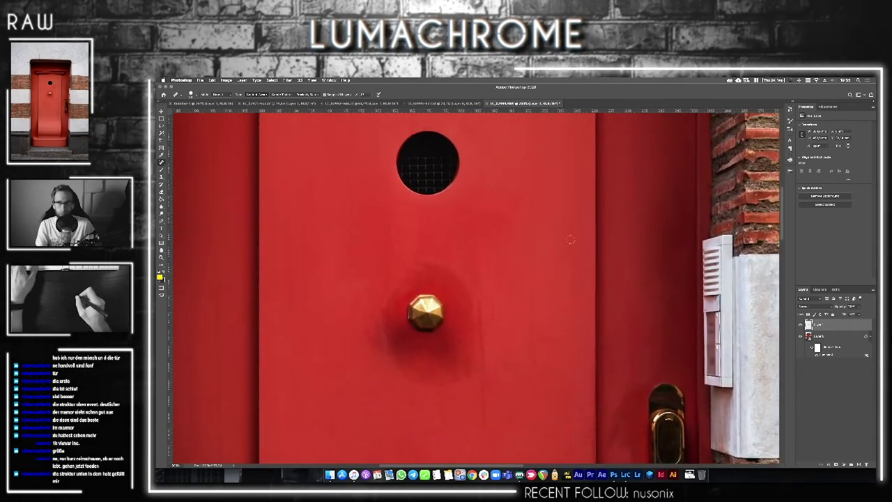
pyautogui.scroll(3, 573, 249)
pyautogui.hscroll(-1, 574, 249)
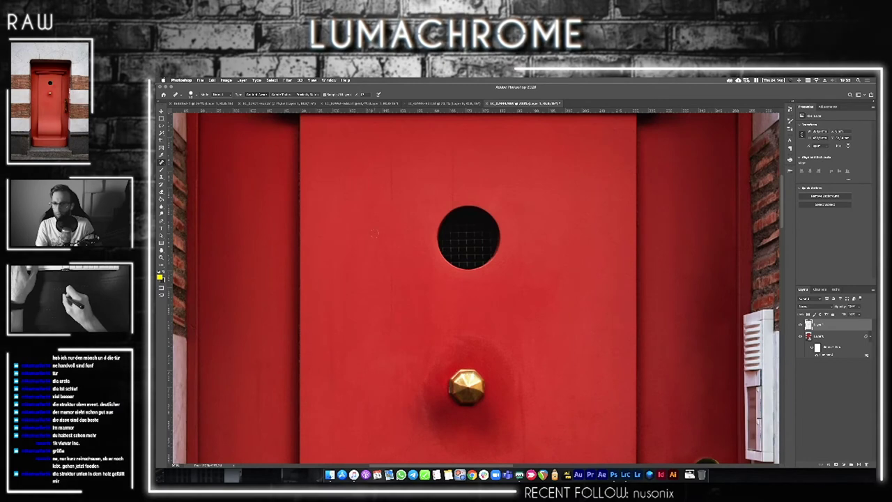
pyautogui.hscroll(-1, 374, 233)
pyautogui.scroll(3, 464, 348)
pyautogui.scroll(3, 536, 374)
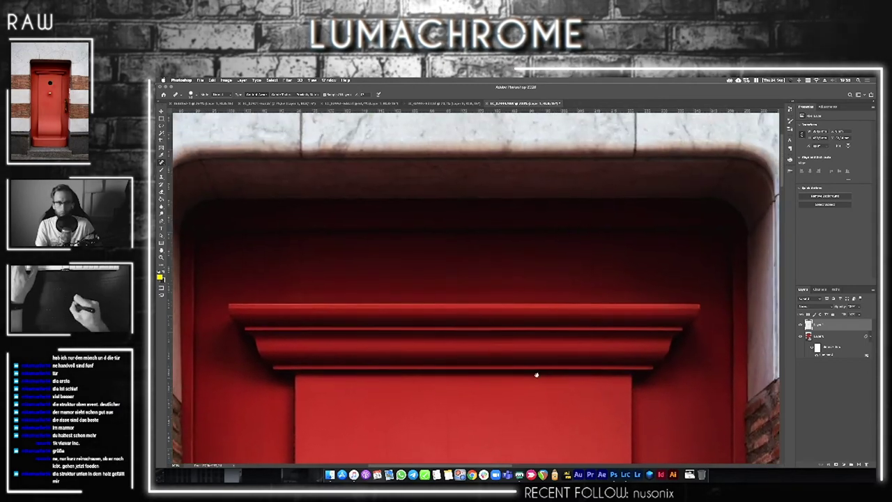
pyautogui.scroll(1, 536, 375)
pyautogui.scroll(3, 498, 348)
pyautogui.hscroll(2, 497, 348)
pyautogui.scroll(3, 477, 383)
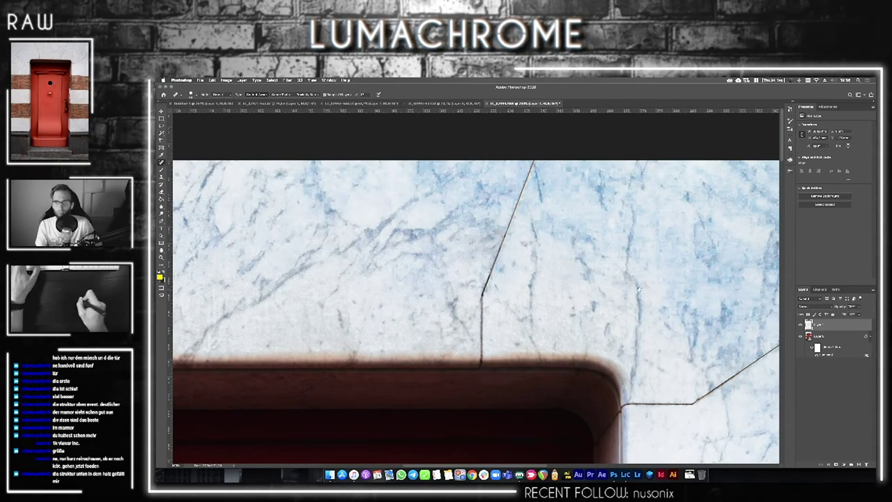
# - Check the brick bands and marble below, then fit the whole door photo on screen
pyautogui.hscroll(3, 637, 287)
pyautogui.scroll(-2, 637, 287)
pyautogui.scroll(-3, 555, 189)
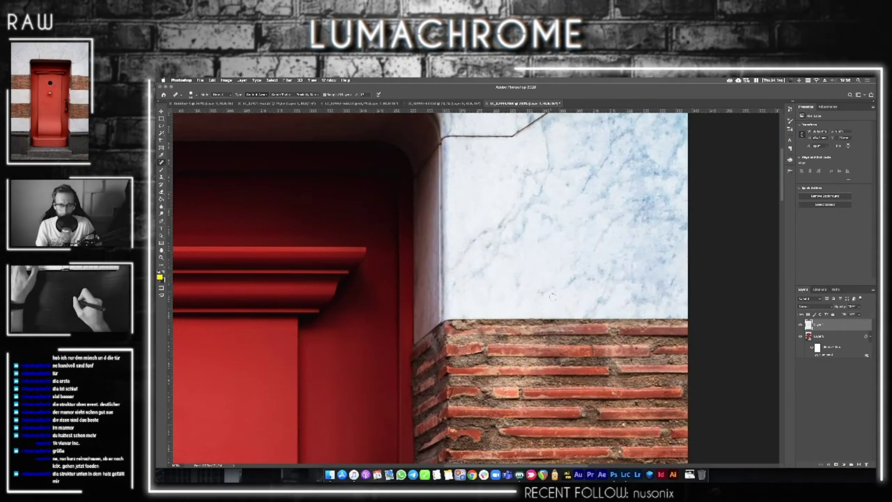
pyautogui.scroll(-2, 552, 295)
pyautogui.scroll(-1, 536, 265)
pyautogui.scroll(-1, 537, 323)
pyautogui.scroll(-1, 557, 348)
pyautogui.scroll(-1, 585, 397)
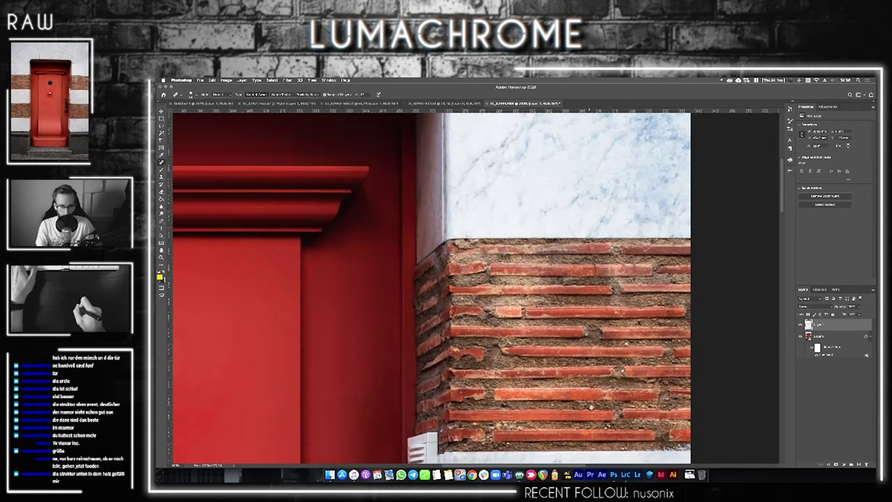
pyautogui.scroll(-3, 563, 376)
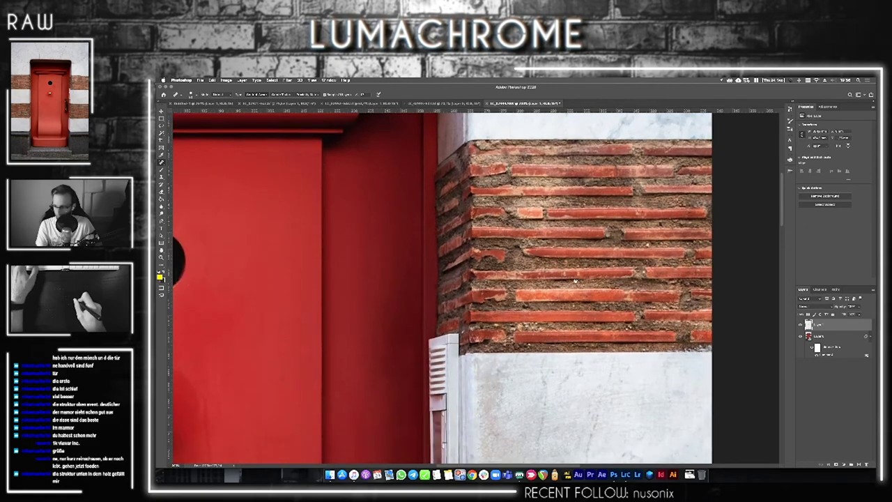
pyautogui.scroll(-2, 566, 348)
pyautogui.scroll(-2, 568, 321)
pyautogui.scroll(-3, 568, 322)
pyautogui.hscroll(-1, 568, 321)
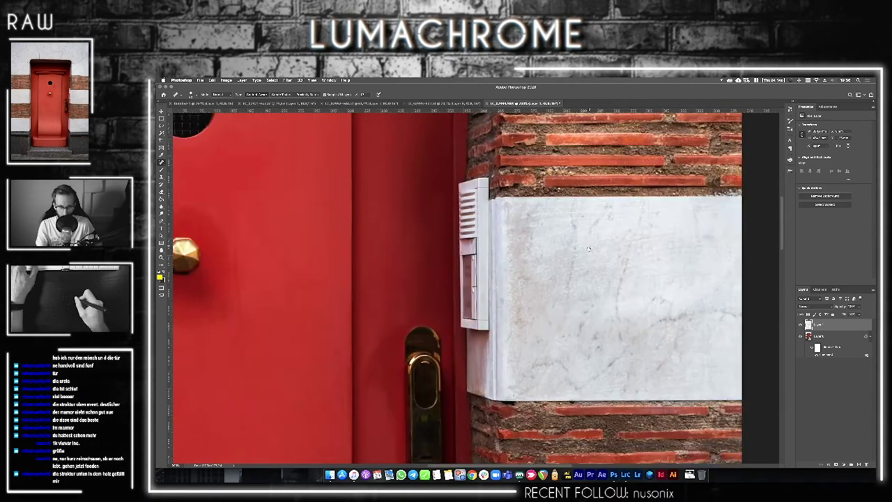
pyautogui.scroll(-2, 567, 322)
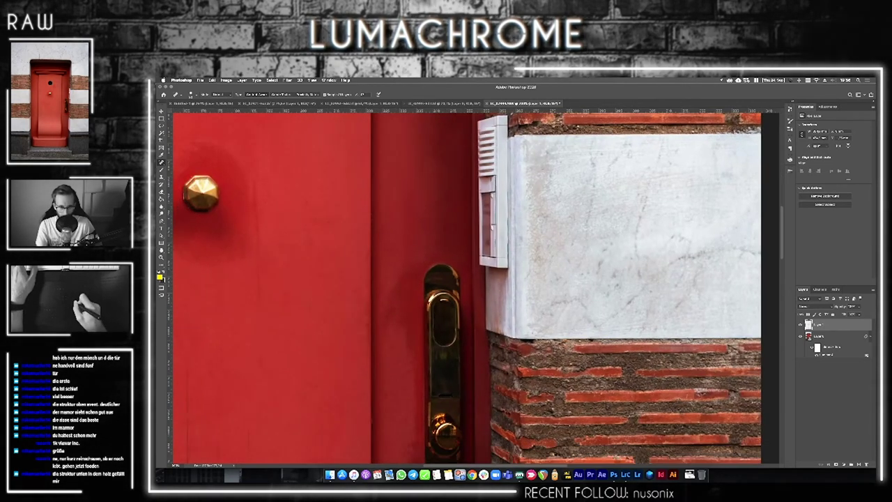
pyautogui.scroll(-1, 572, 335)
pyautogui.hotkey('ctrl', '0')
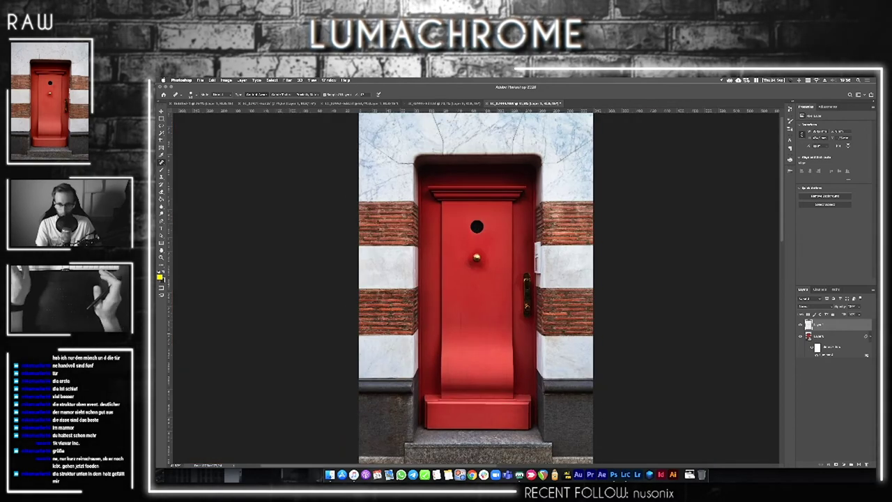
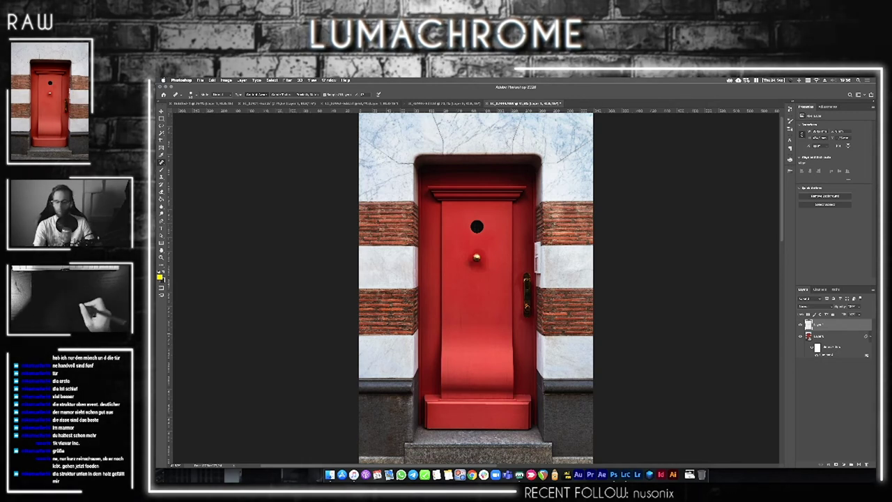
# - Zoom in on the marble at the door's top-left, pan around, then fit the whole door in view
pyautogui.press('z')
pyautogui.moveTo(405, 183); pyautogui.dragTo(422, 162)
pyautogui.press('b')
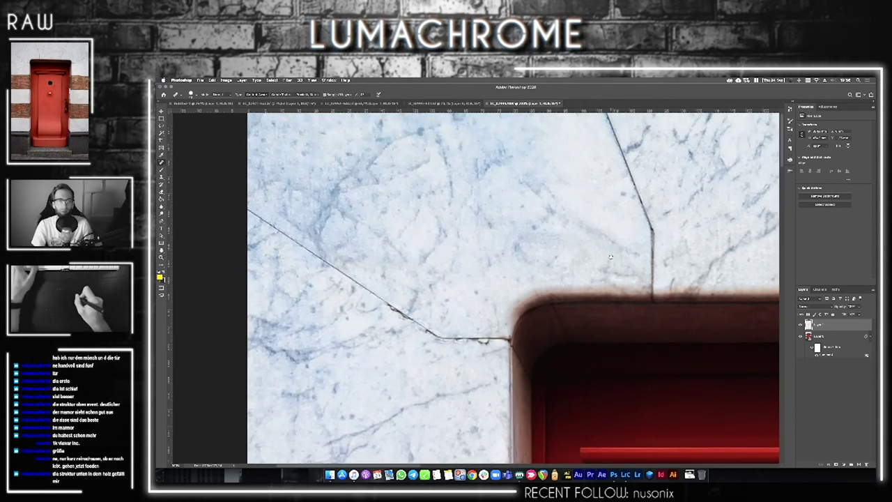
pyautogui.scroll(-5, 610, 257)
pyautogui.scroll(-3, 579, 302)
pyautogui.scroll(-3, 540, 253)
pyautogui.scroll(-5, 542, 275)
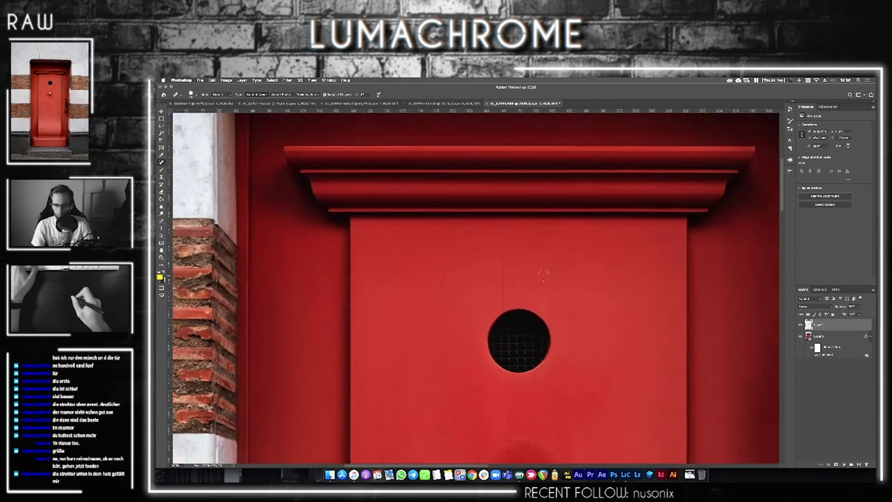
pyautogui.scroll(-2, 550, 277)
pyautogui.scroll(-5, 560, 251)
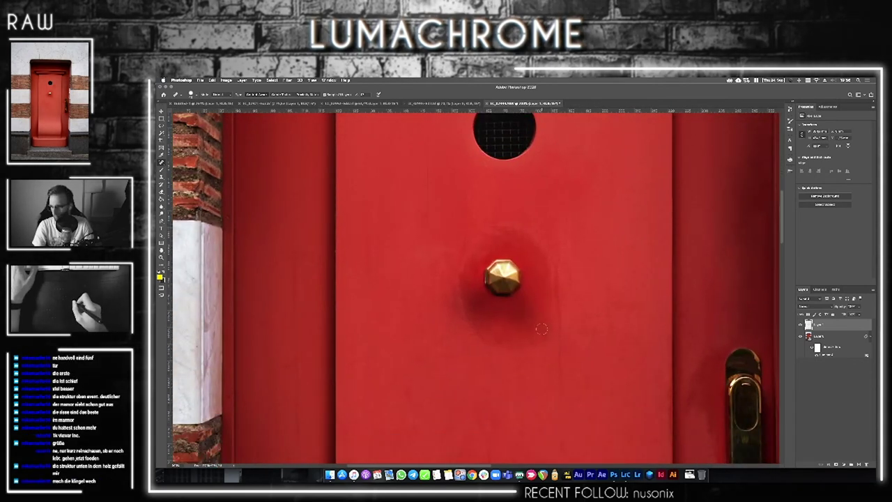
pyautogui.scroll(-3, 567, 350)
pyautogui.hscroll(4, 455, 291)
pyautogui.scroll(2, 535, 289)
pyautogui.hscroll(3, 535, 289)
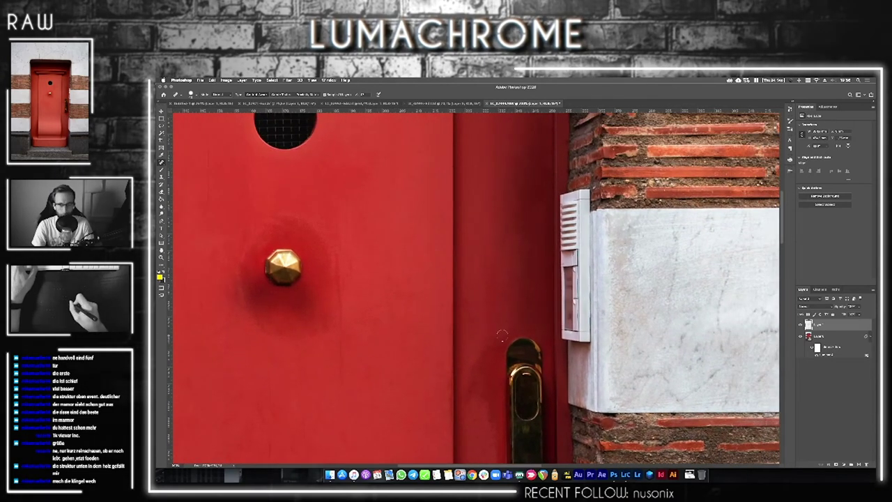
pyautogui.hscroll(1, 550, 290)
pyautogui.scroll(1, 564, 291)
pyautogui.hscroll(1, 564, 290)
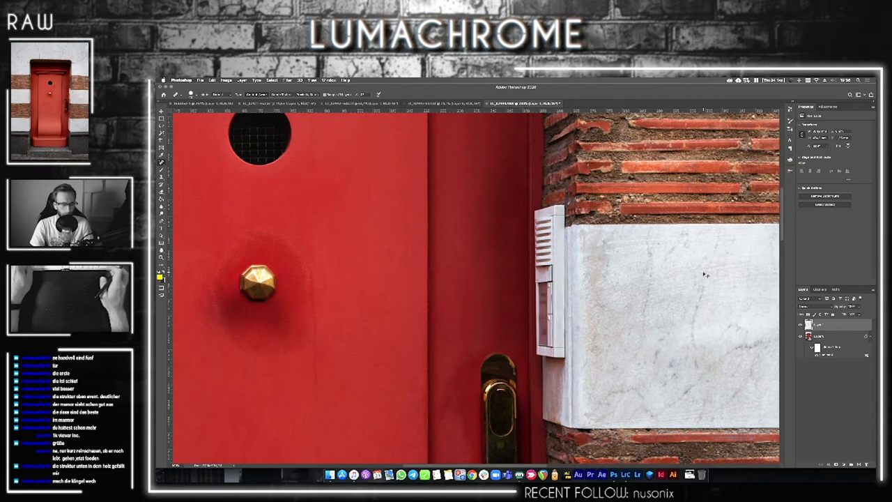
pyautogui.hotkey('ctrl', '0')
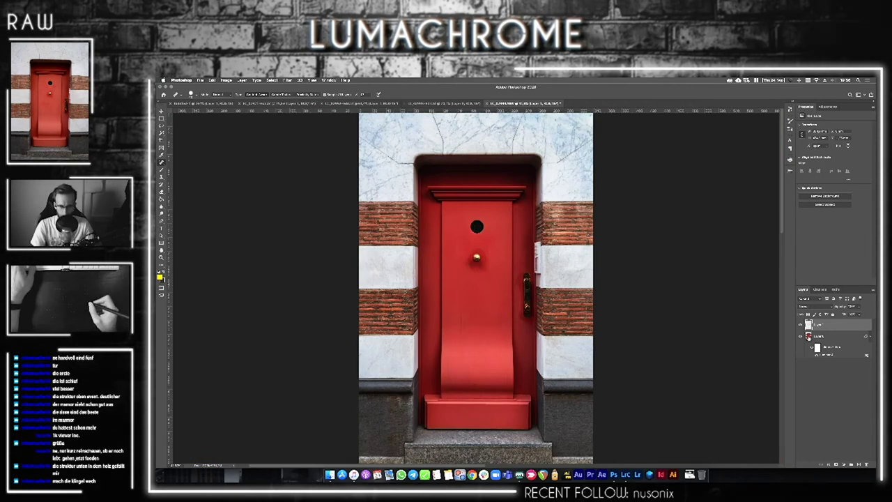
# - Toggle the red splatter layer and the door's smoothing filter to compare, then reselect the top retouching layer
pyautogui.keyDown('alt'); pyautogui.click(800, 325); pyautogui.keyUp('alt')
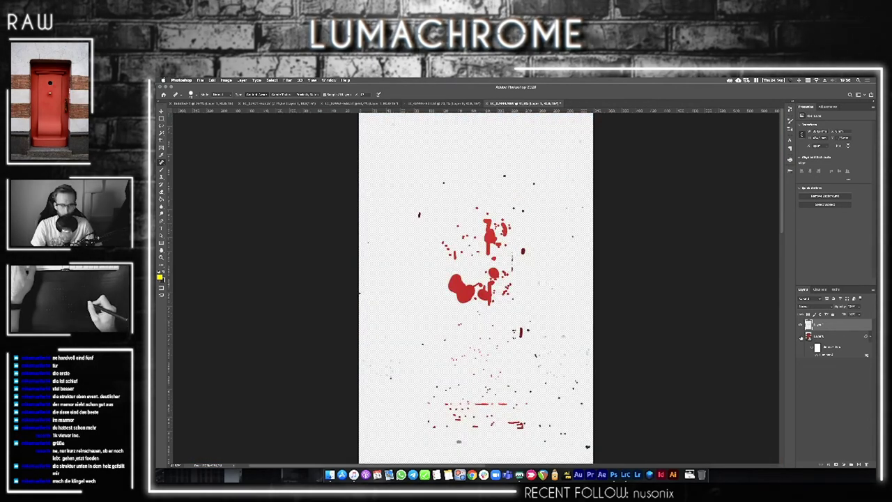
pyautogui.keyDown('alt'); pyautogui.click(799, 325); pyautogui.keyUp('alt')
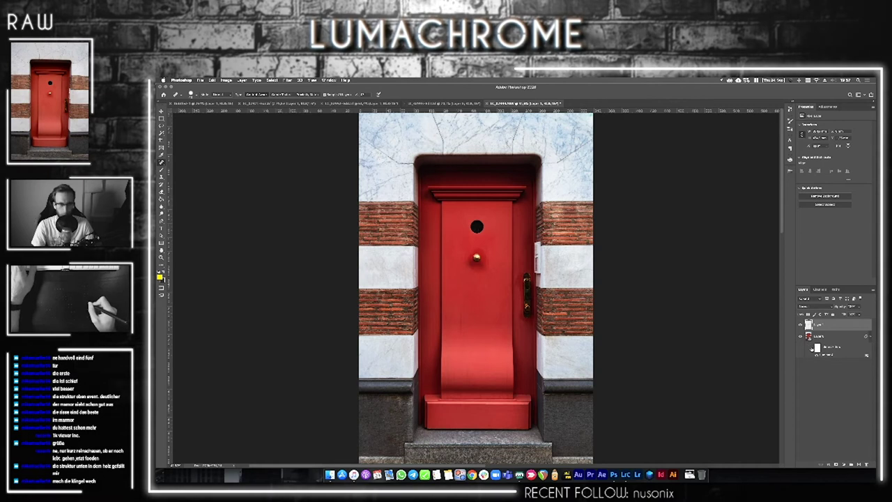
pyautogui.click(818, 336)
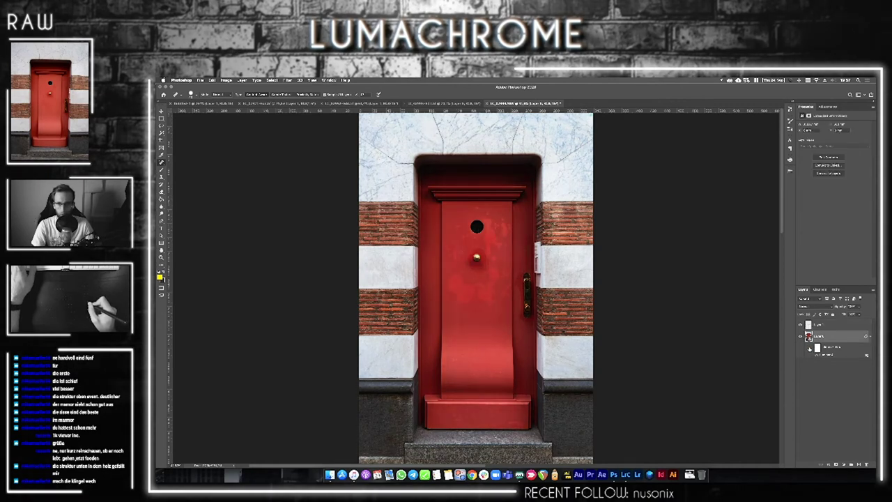
pyautogui.click(810, 346)
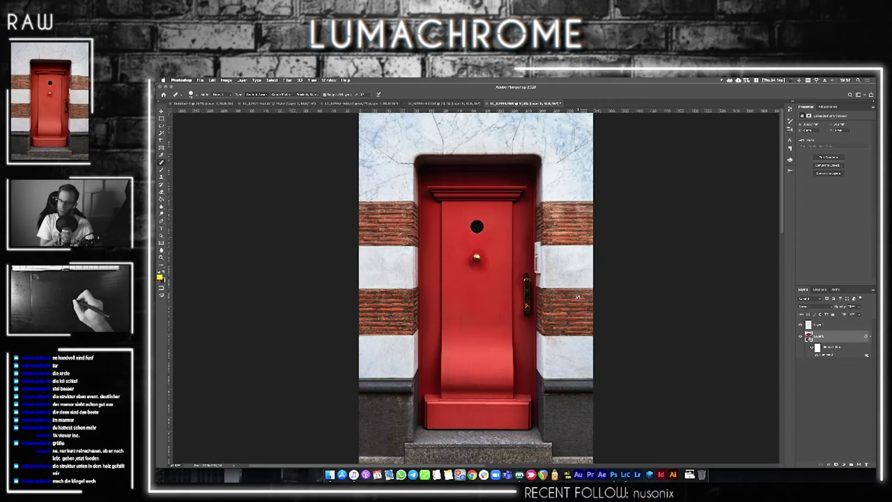
pyautogui.click(819, 325)
# - Lasso an outline around the intercom beside the door
pyautogui.press('w')
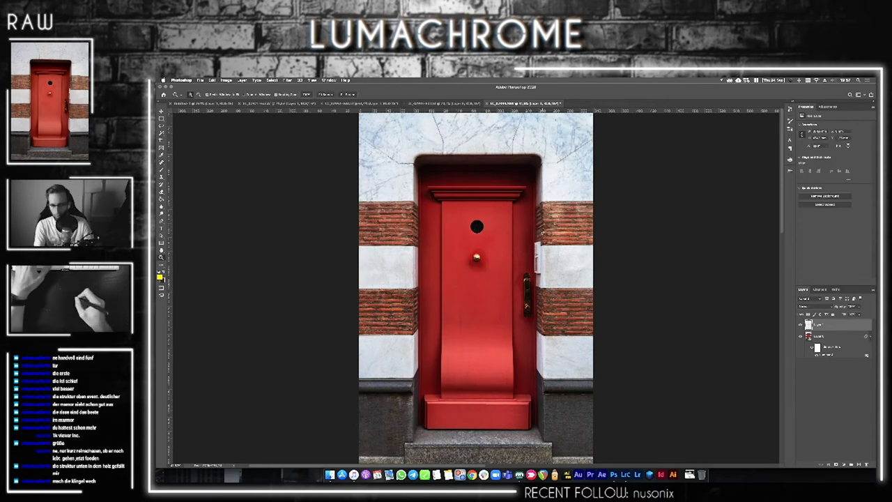
pyautogui.scroll(2, 551, 270)
pyautogui.scroll(2, 547, 277)
pyautogui.scroll(1, 544, 281)
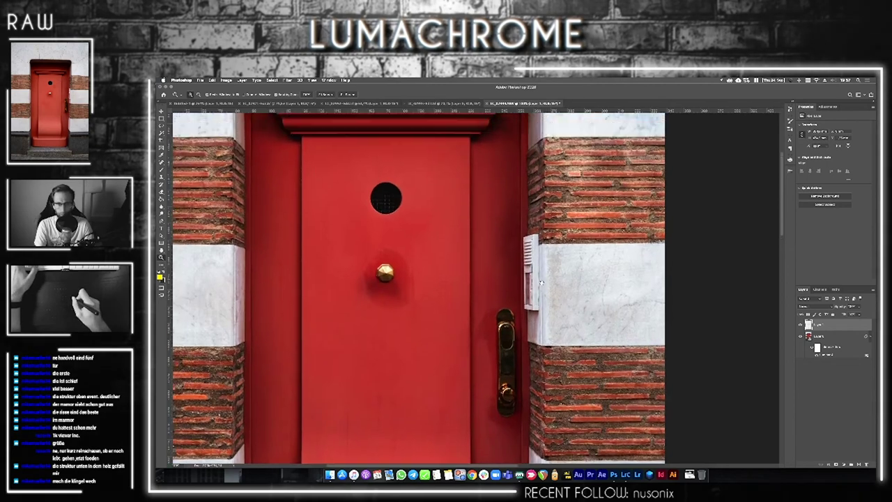
pyautogui.scroll(2, 542, 283)
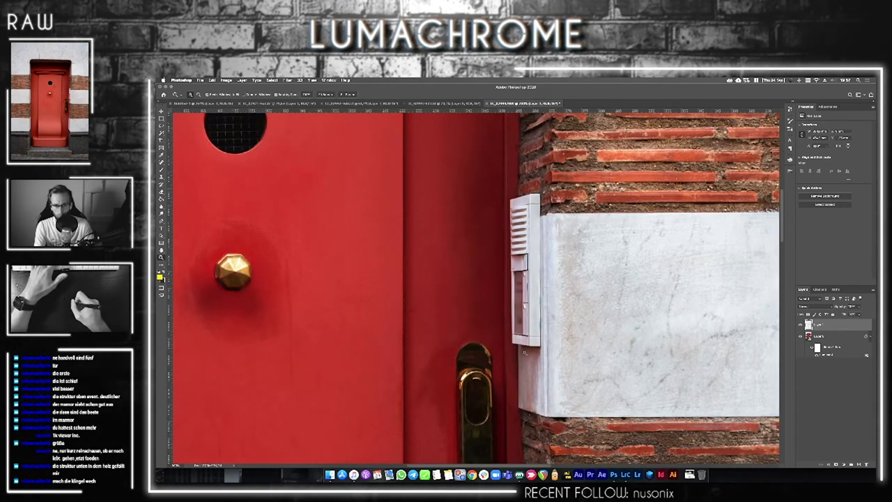
pyautogui.press('l')
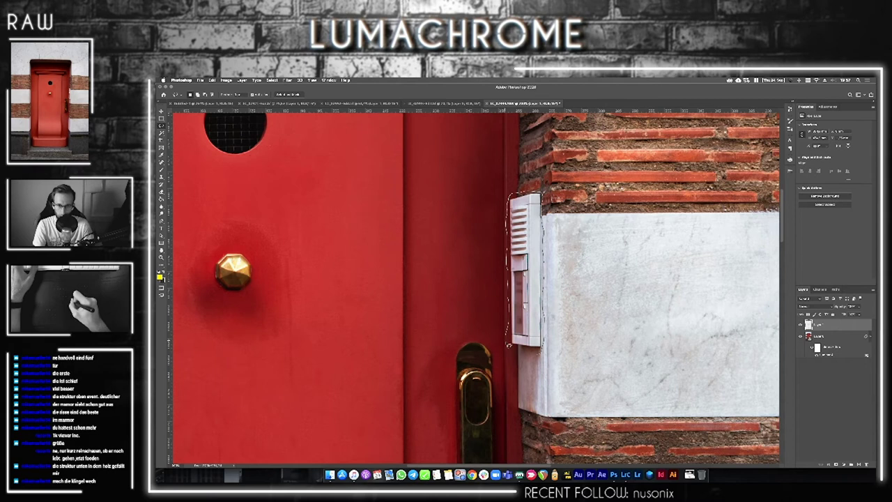
pyautogui.moveTo(507, 340); pyautogui.dragTo(517, 352)
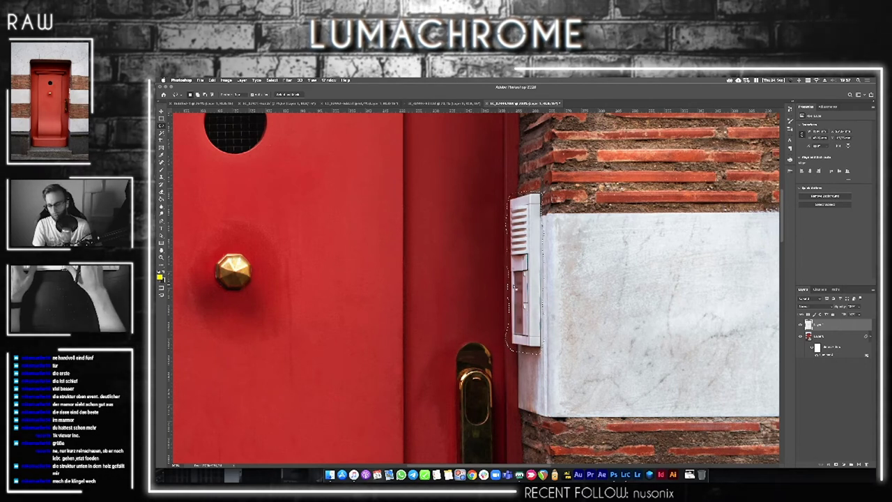
# - Feather the intercom selection and fill it with door red, then undo the fill
pyautogui.hotkey('shift', 'F6')
pyautogui.press('Return')
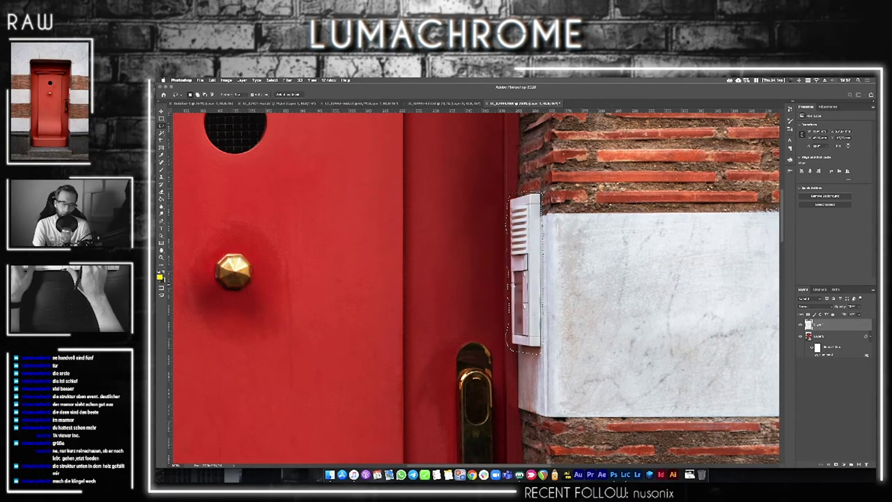
pyautogui.hotkey('shift', 'F5')
pyautogui.press('Return')
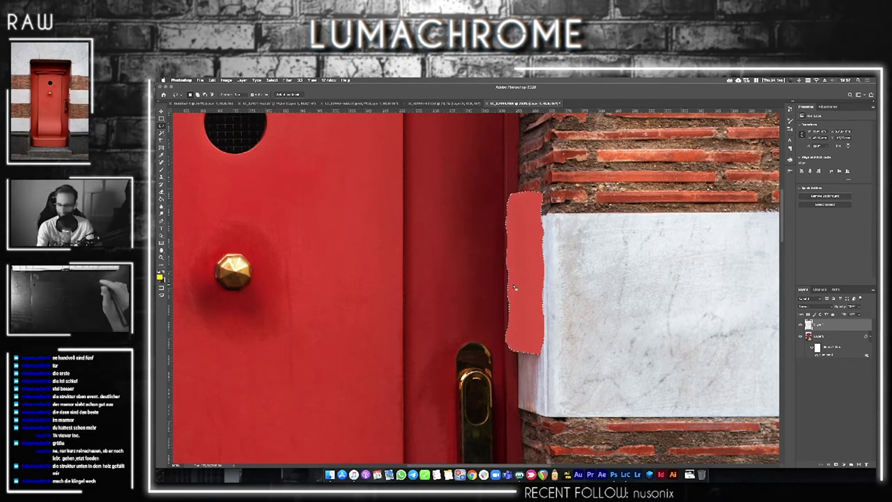
pyautogui.hotkey('ctrl', 'z')
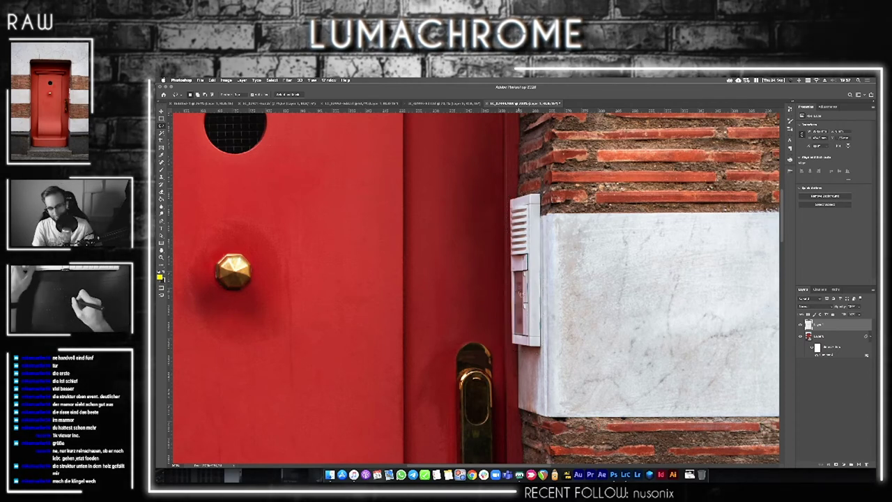
# - Paint louver slats down the intercom panel, then undo the painted strokes
pyautogui.moveTo(529, 283); pyautogui.dragTo(544, 275)
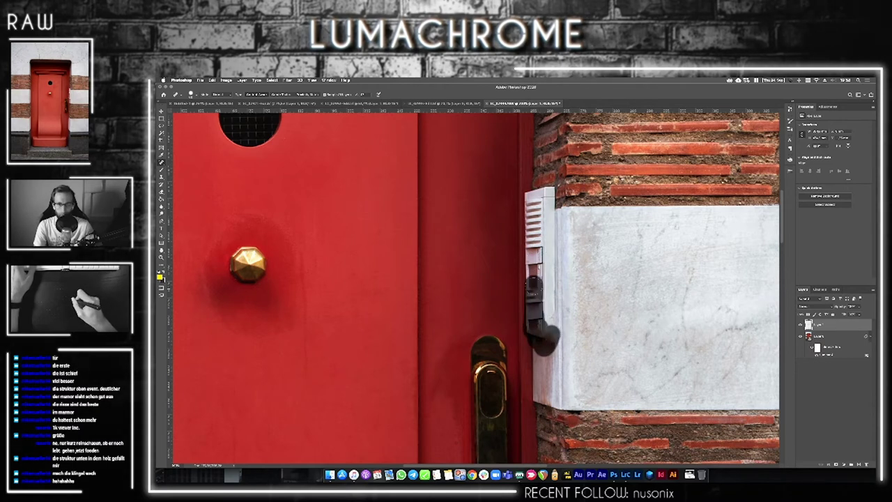
pyautogui.moveTo(542, 317); pyautogui.dragTo(547, 296)
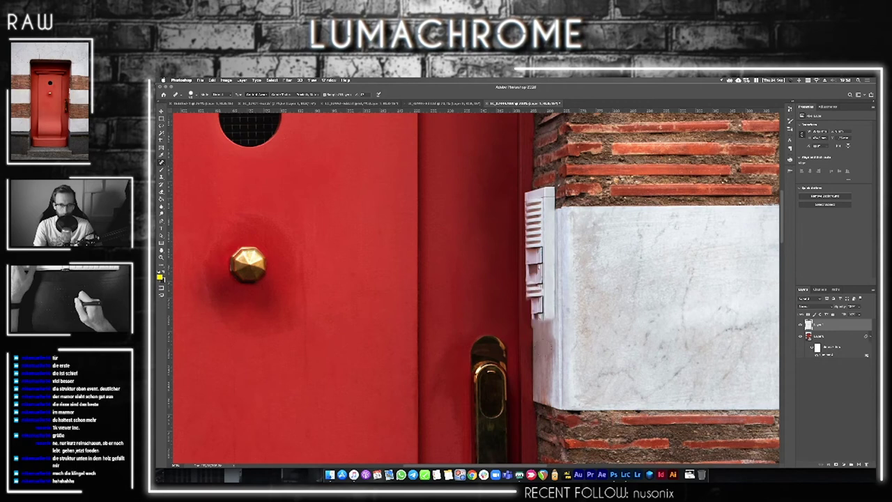
pyautogui.press('super+z')
pyautogui.press('super+shift+z')
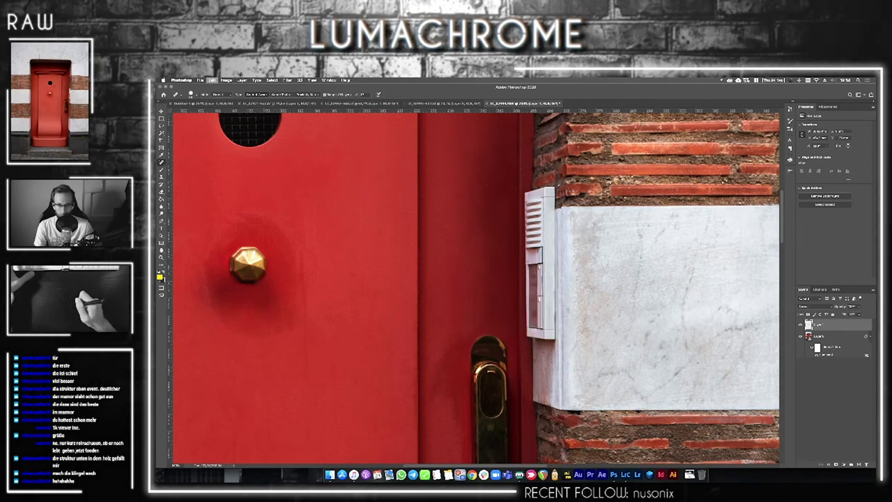
pyautogui.press('super+z')
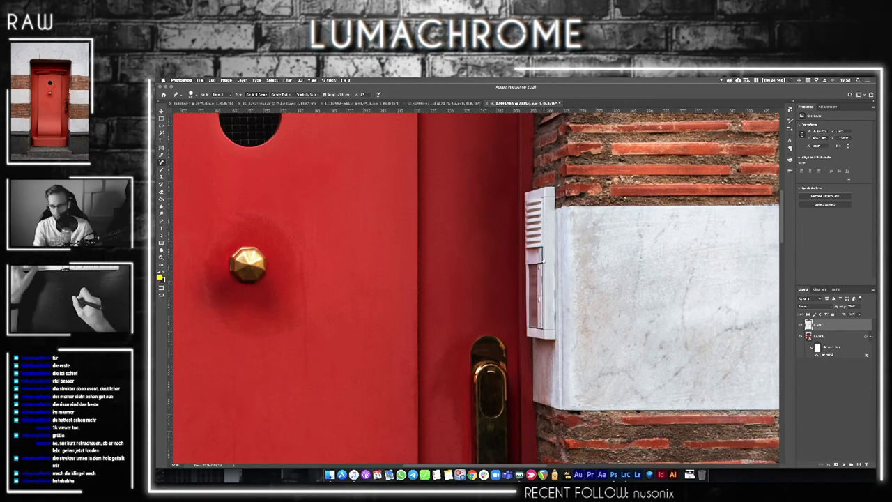
pyautogui.scroll(2, 473, 286)
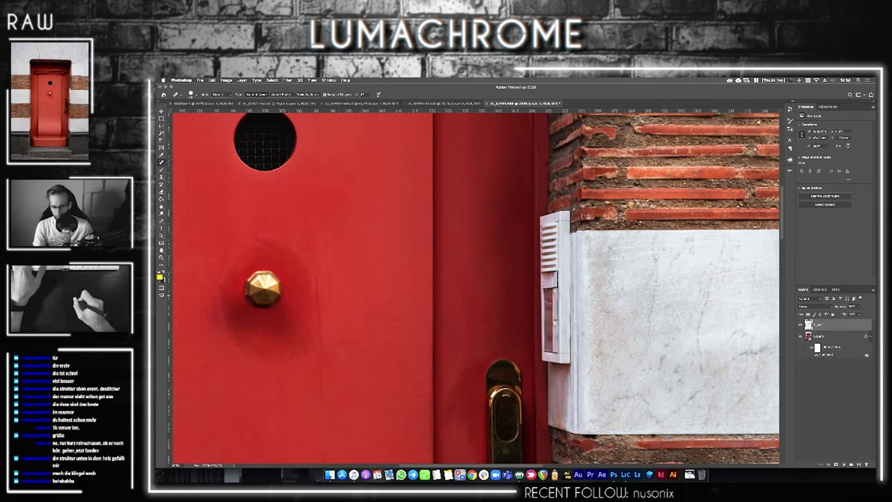
# - Patch the intercom's lower edge with a feathered Content-Aware fill, then lasso around the brass knob
pyautogui.press('l')
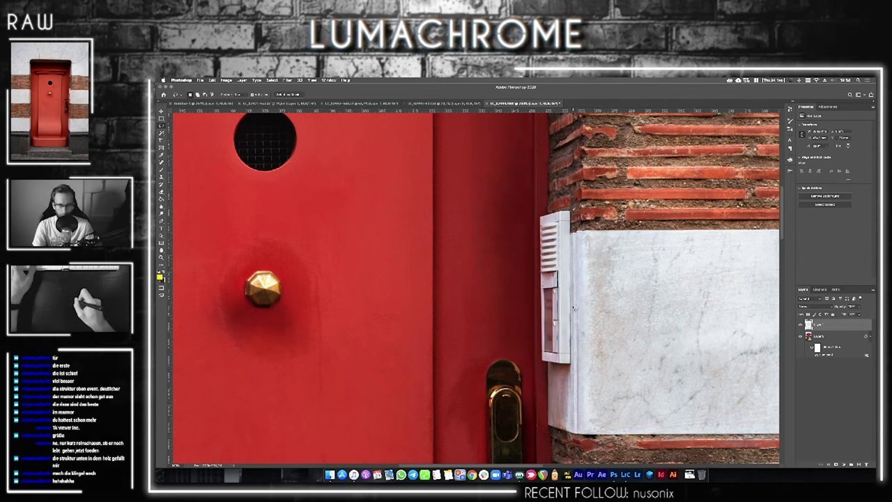
pyautogui.moveTo(545, 360); pyautogui.dragTo(581, 307)
pyautogui.hotkey('shift', 'F6')
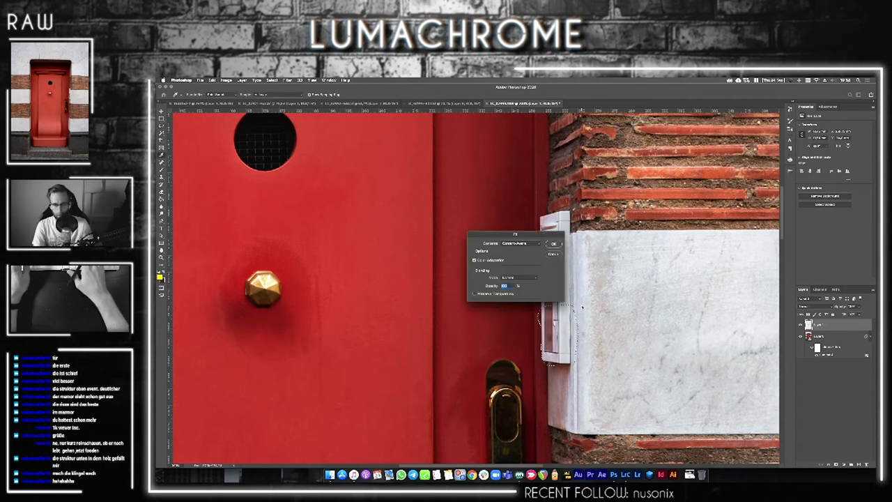
pyautogui.press('Return')
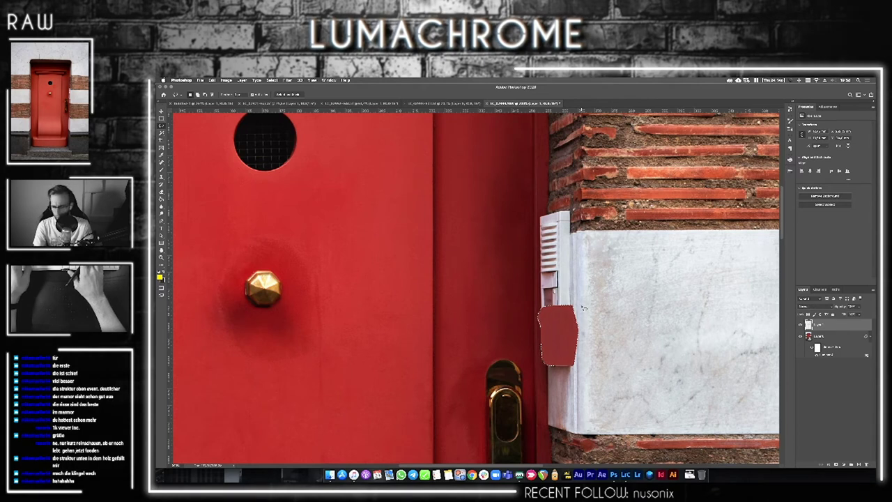
pyautogui.hotkey('shift', 'F5')
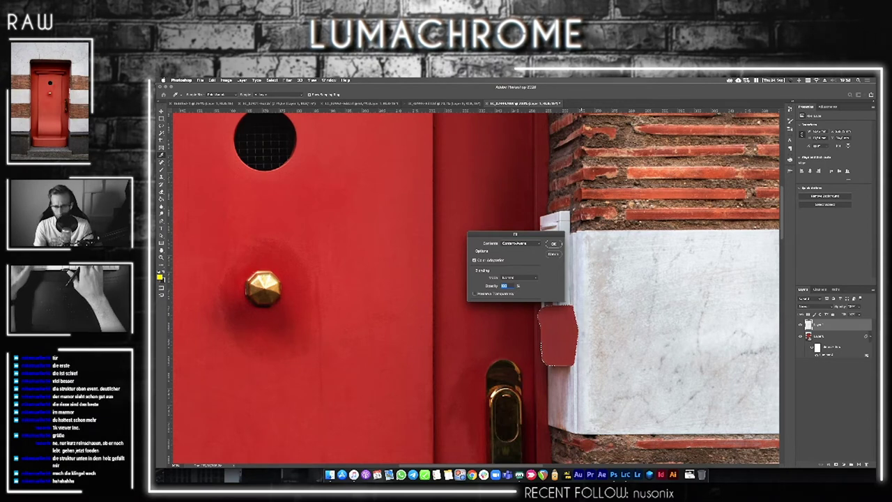
pyautogui.press('Return')
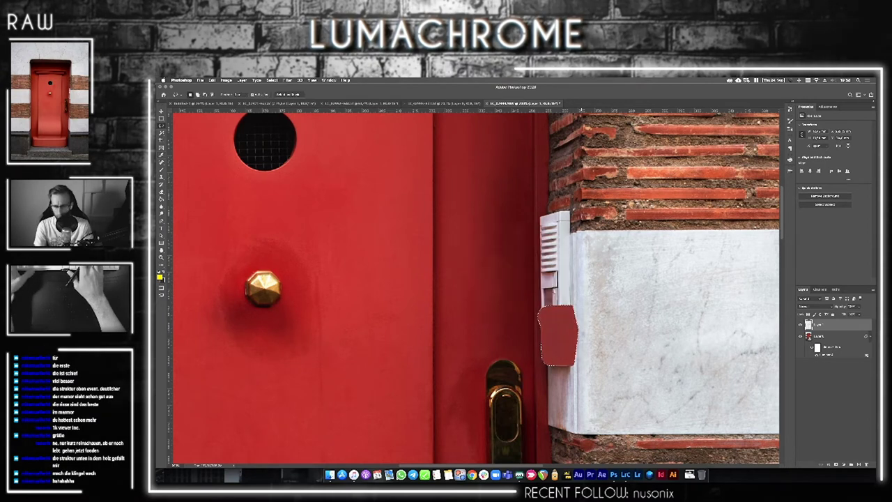
pyautogui.hotkey('ctrl', 'd')
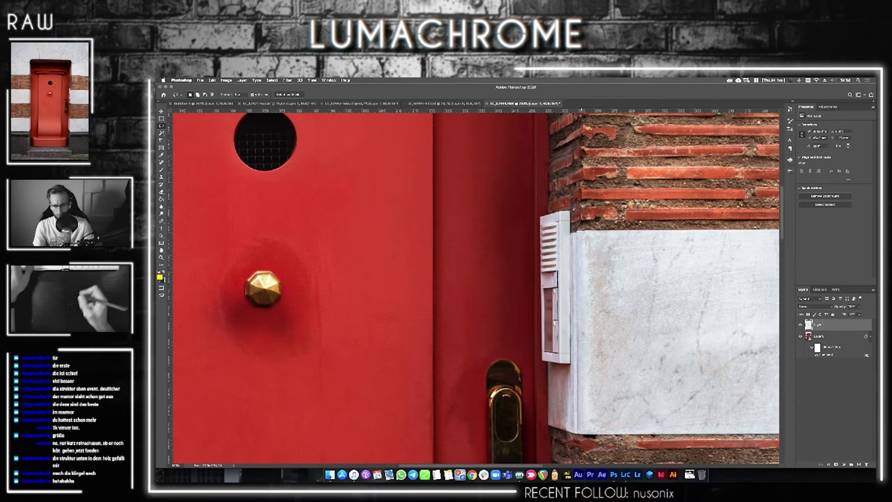
pyautogui.moveTo(276, 326); pyautogui.dragTo(414, 321)
pyautogui.moveTo(340, 218)
pyautogui.mouseDown()
pyautogui.moveTo(351, 355)
pyautogui.moveTo(341, 209)
pyautogui.mouseUp()
# - Feather the knob selection, fill it with door colour, and deselect, then undo the fill and fit the door to the window
pyautogui.hotkey('shift', 'F6')
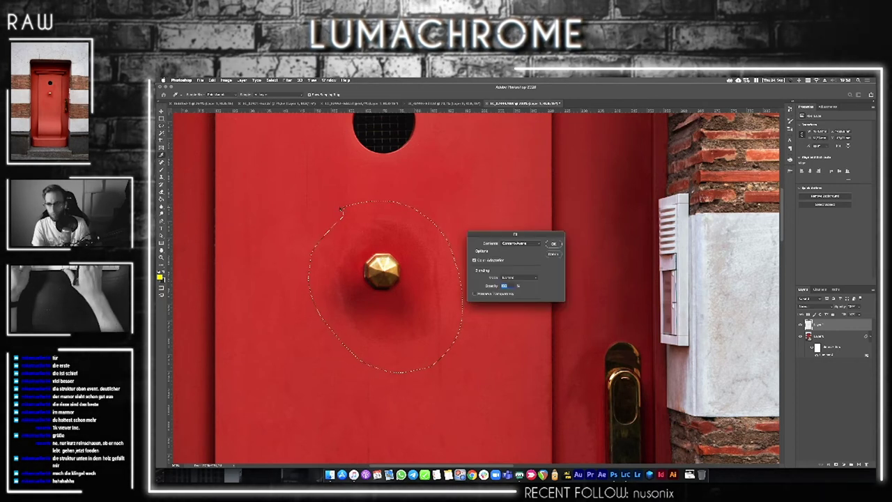
pyautogui.press('Return')
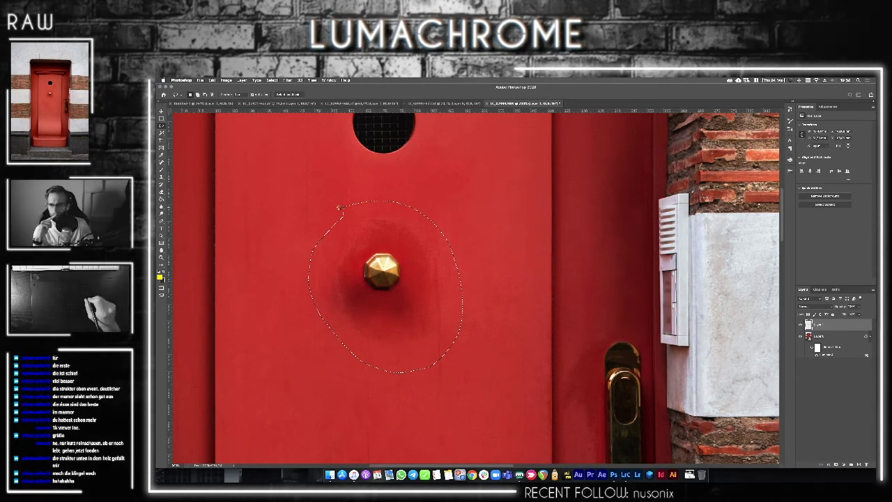
pyautogui.press('Delete')
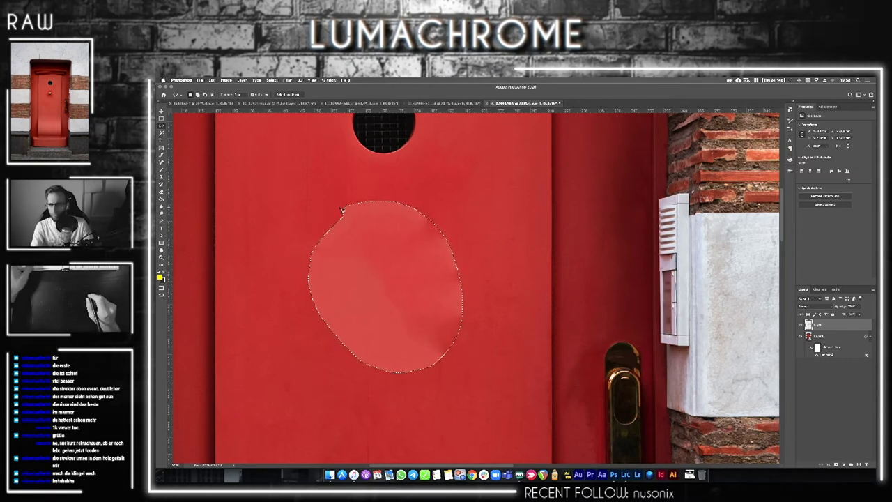
pyautogui.hotkey('ctrl', 'd')
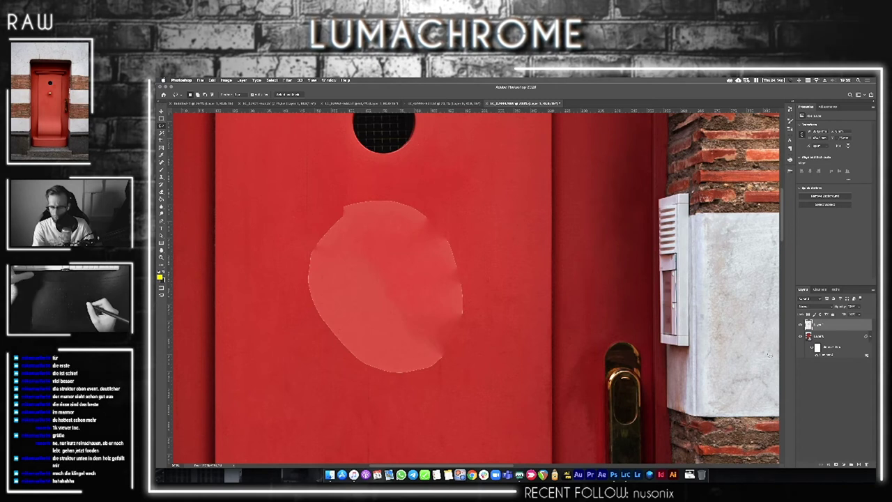
pyautogui.hotkey('ctrl', 'z')
pyautogui.hotkey('ctrl', 'z')
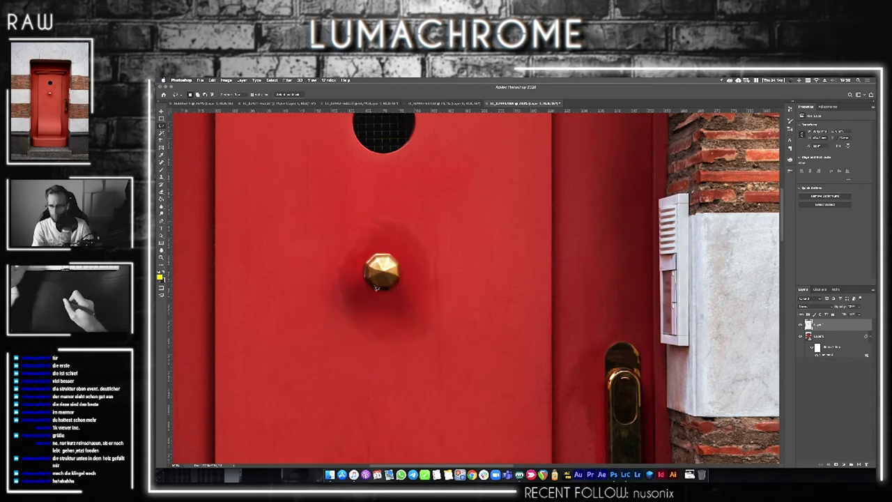
pyautogui.hotkey('ctrl', '0')
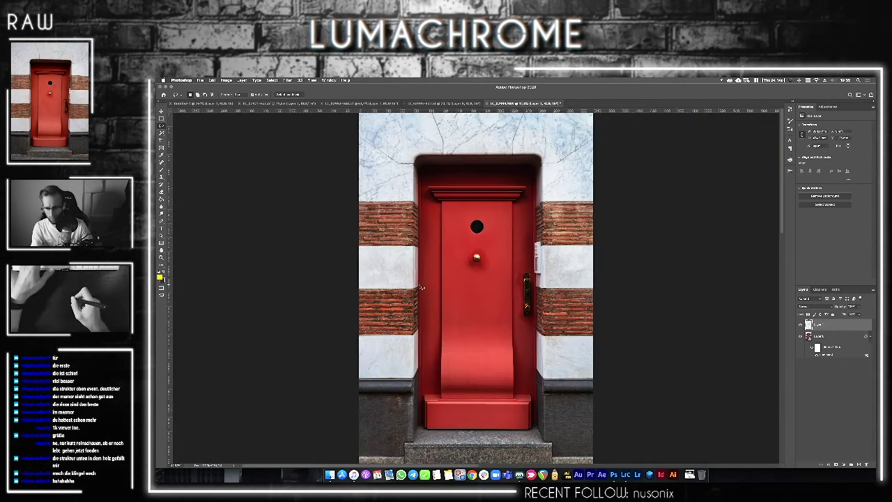
# - Spot-heal the dark mark on the red door surface just below the brass knob
pyautogui.press('j')
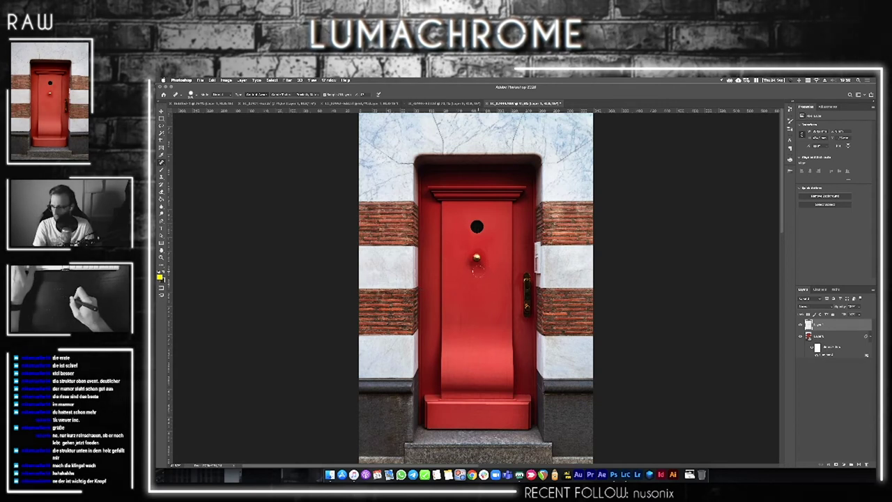
pyautogui.moveTo(478, 265); pyautogui.dragTo(476, 257)
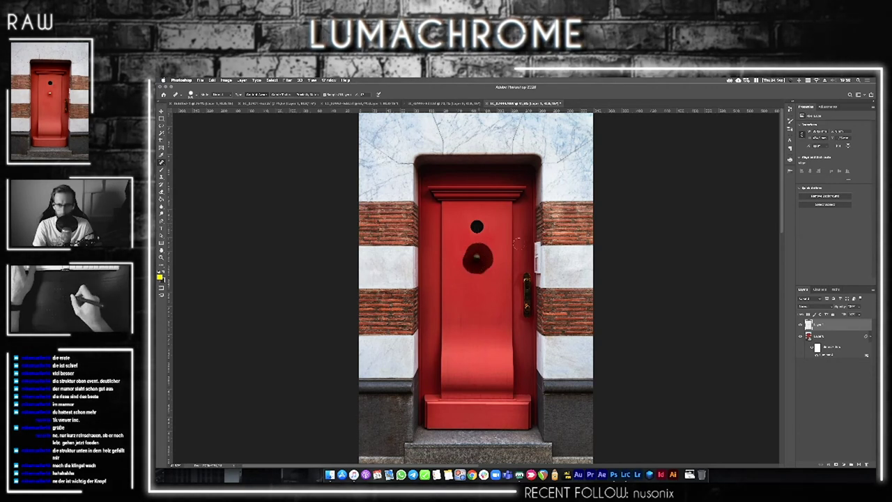
pyautogui.click(484, 270)
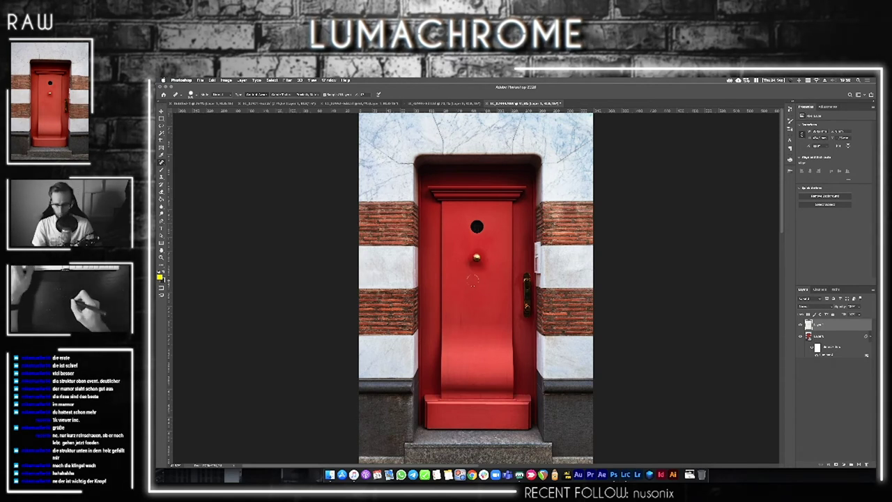
# - Zoom in twice on the brass knob and begin selecting the area just below it
pyautogui.press('z')
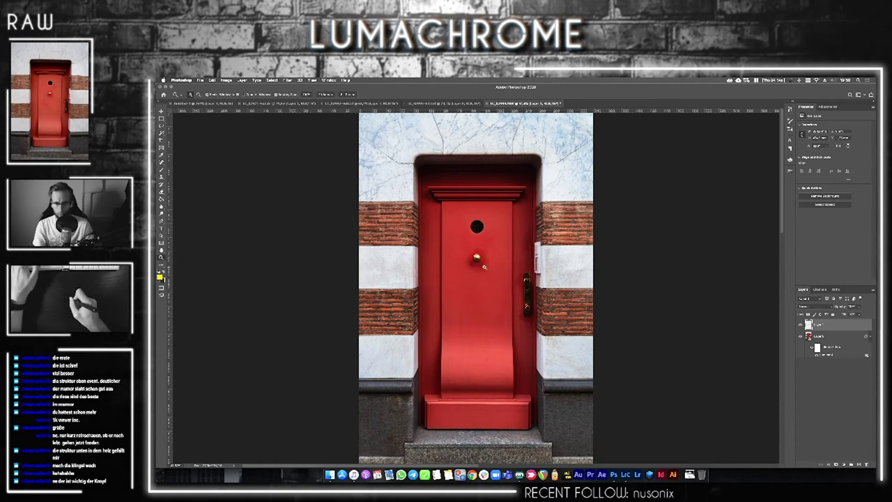
pyautogui.click(475, 259)
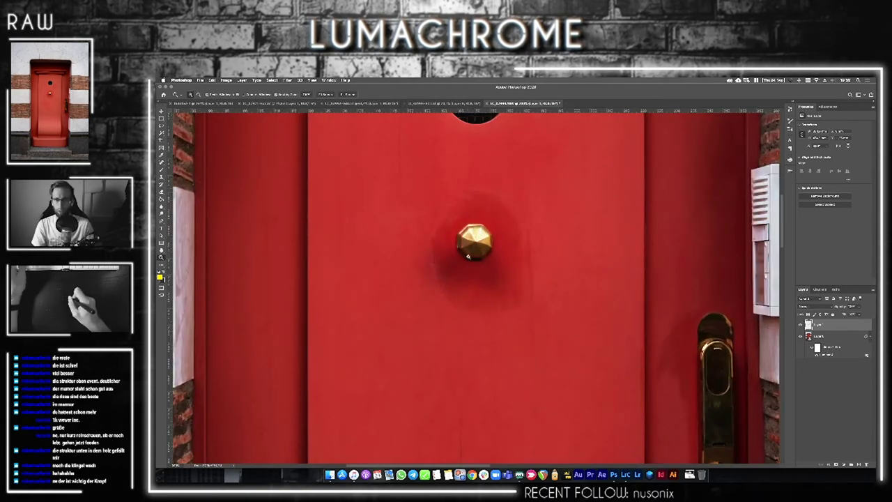
pyautogui.click(469, 257)
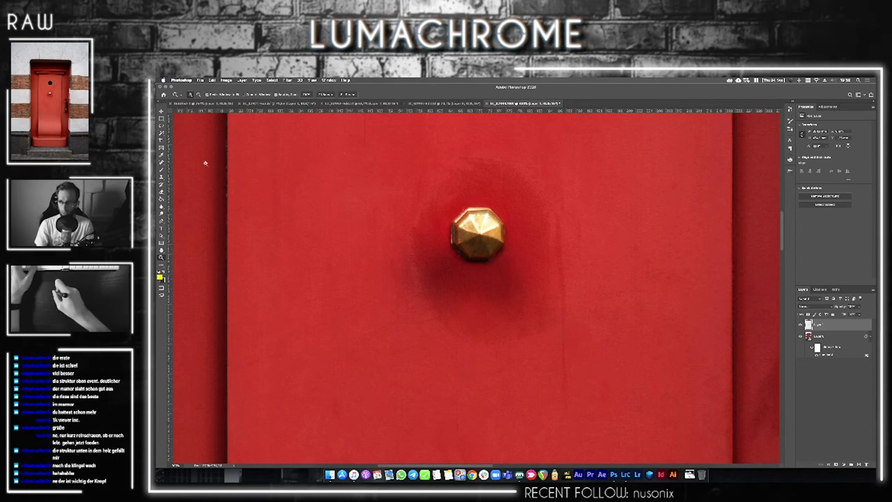
pyautogui.press('s')
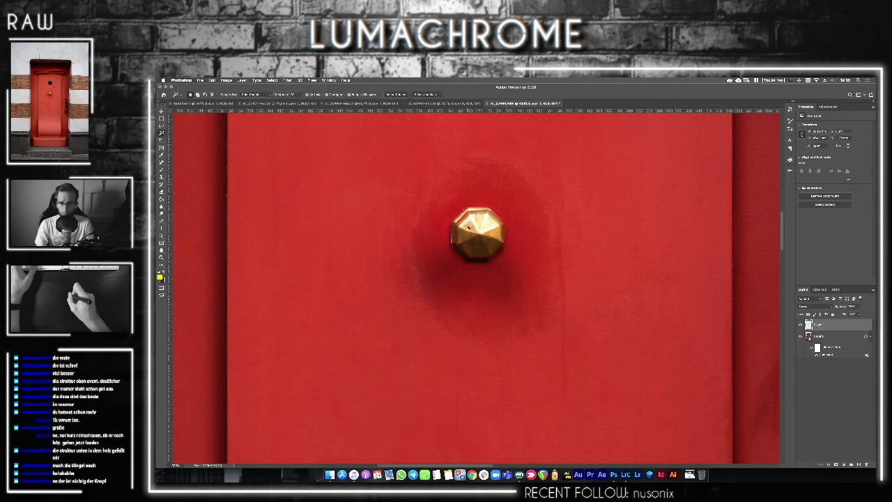
pyautogui.moveTo(451, 240)
pyautogui.mouseDown()
pyautogui.moveTo(470, 255)
pyautogui.moveTo(452, 240)
pyautogui.mouseUp()
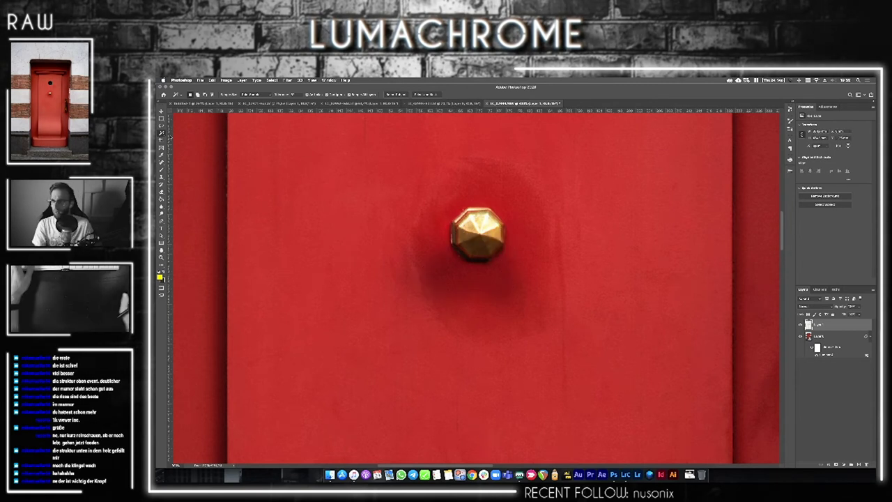
pyautogui.rightClick(162, 133)
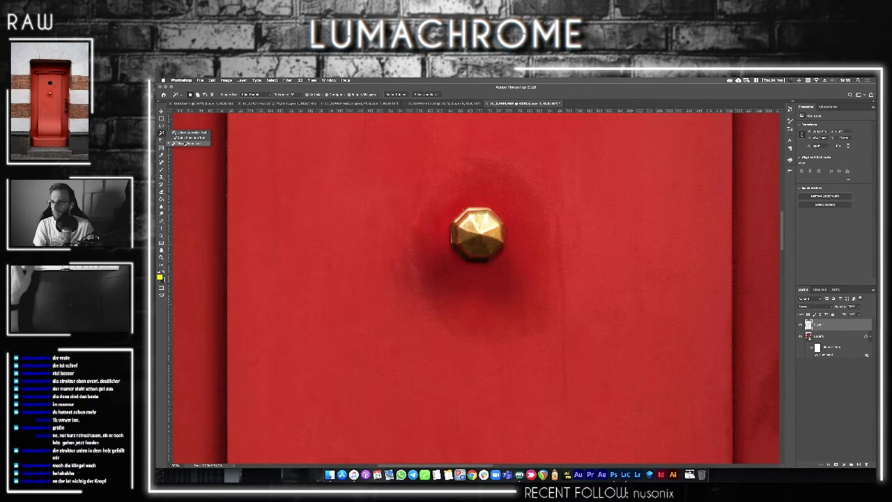
pyautogui.click(188, 138)
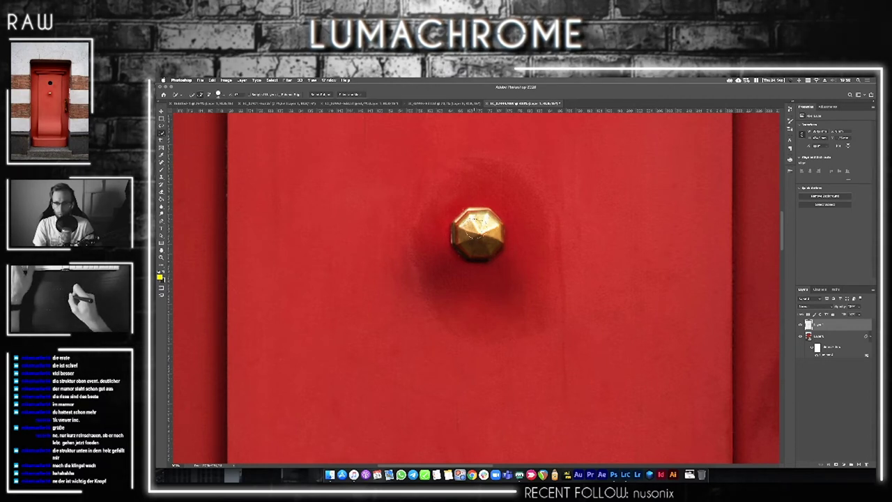
pyautogui.moveTo(478, 221); pyautogui.dragTo(480, 257)
pyautogui.moveTo(477, 220); pyautogui.dragTo(481, 199)
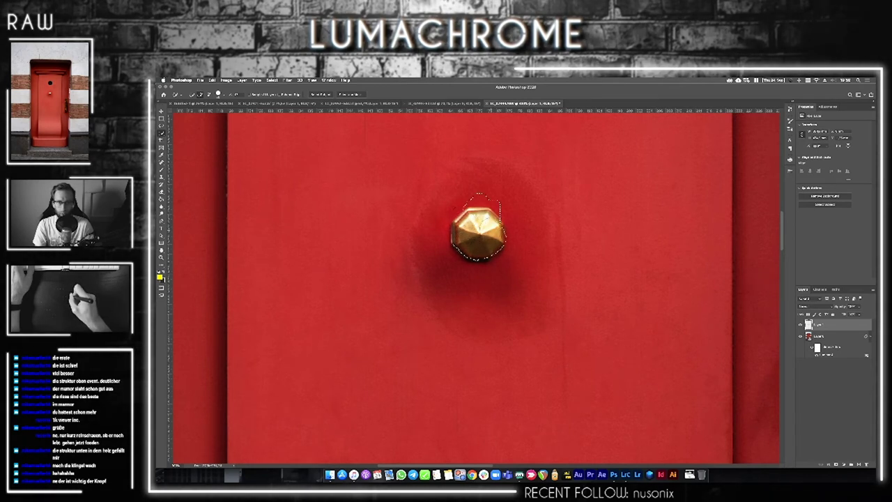
pyautogui.hotkey('ctrl', 'd')
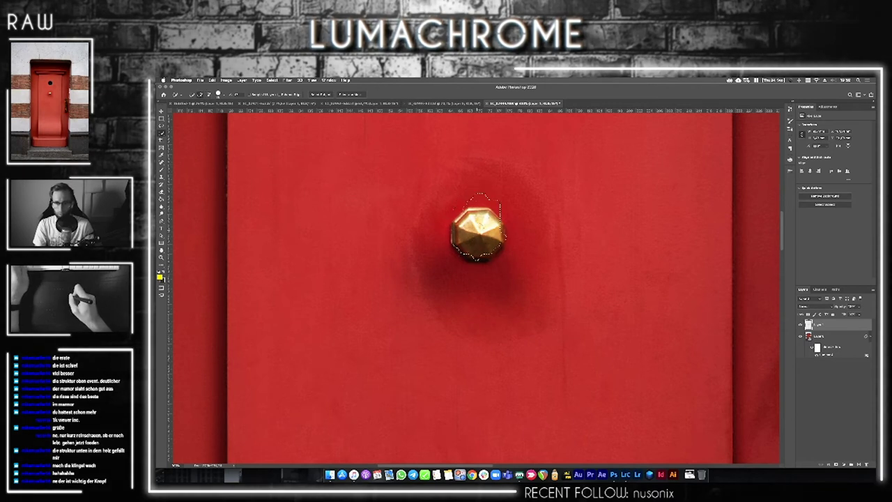
pyautogui.hotkey('ctrl', 'd')
pyautogui.hotkey('ctrl', 'd')
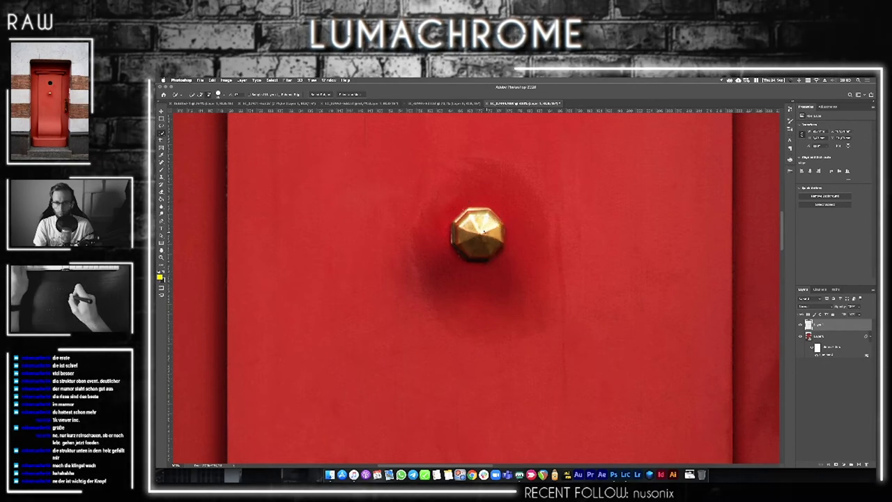
pyautogui.hotkey('ctrl', 'shift', 'd')
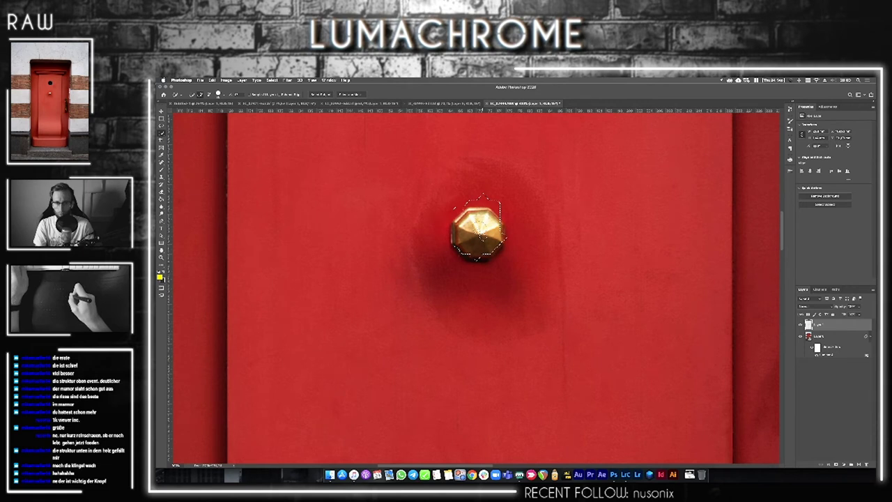
pyautogui.hotkey('ctrl', 'd')
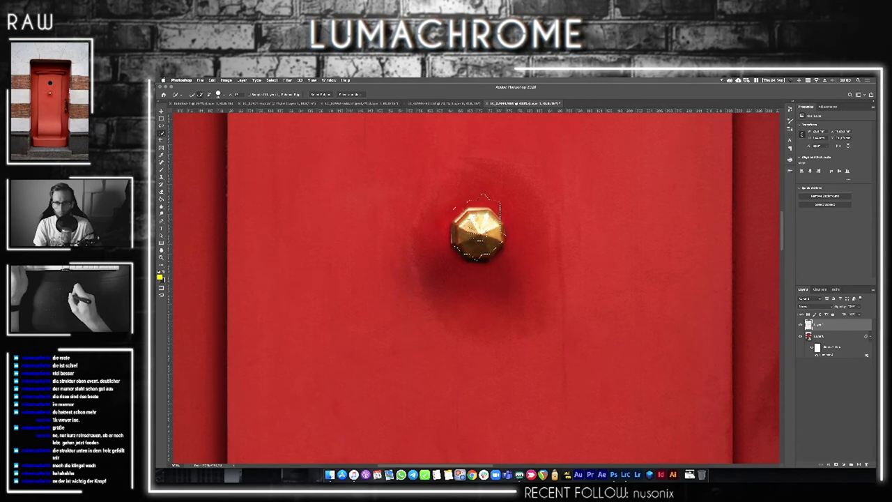
pyautogui.hotkey('ctrl', 'd')
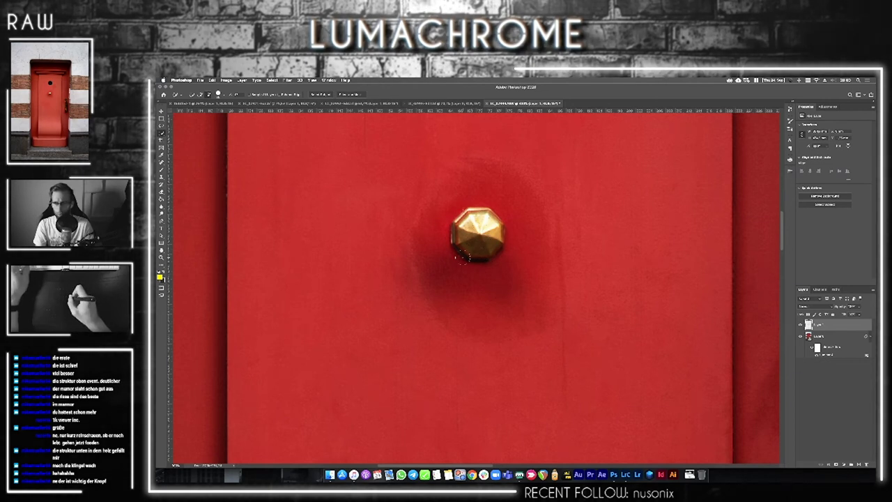
# - Switch the selection tool to Object Selection and then another mode, and zoom in on the brass knob
pyautogui.rightClick(162, 134)
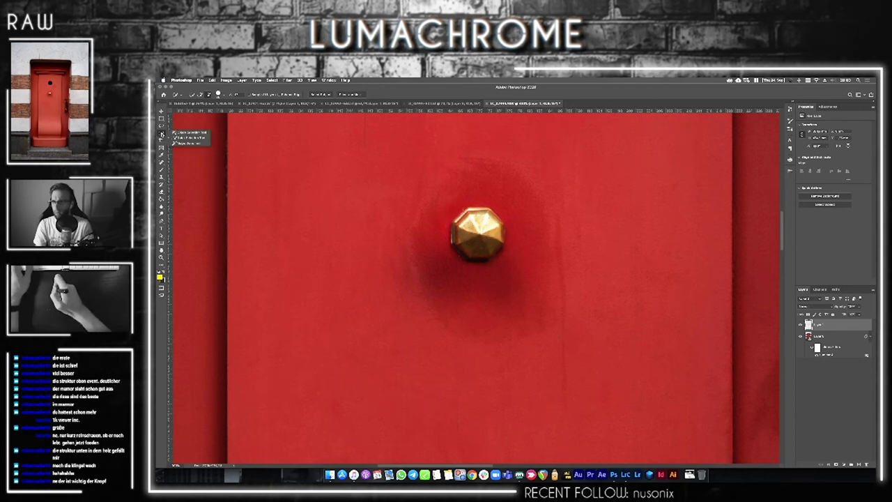
pyautogui.click(185, 132)
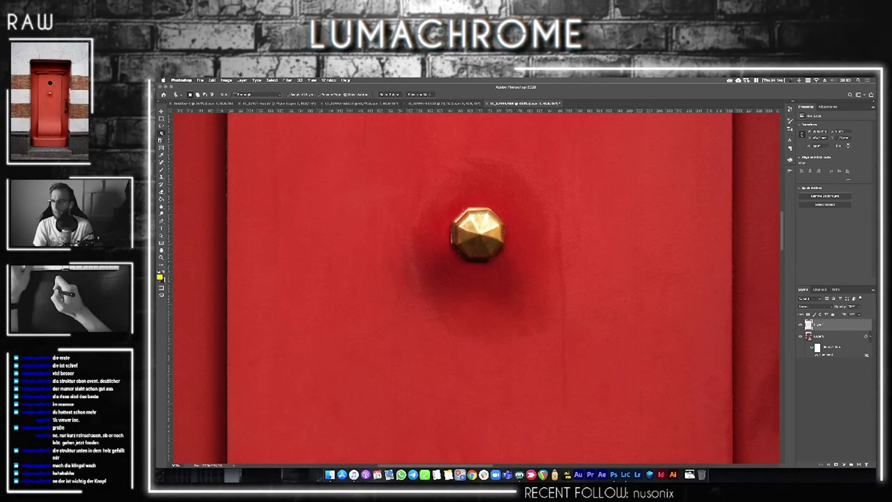
pyautogui.rightClick(161, 135)
pyautogui.click(171, 132)
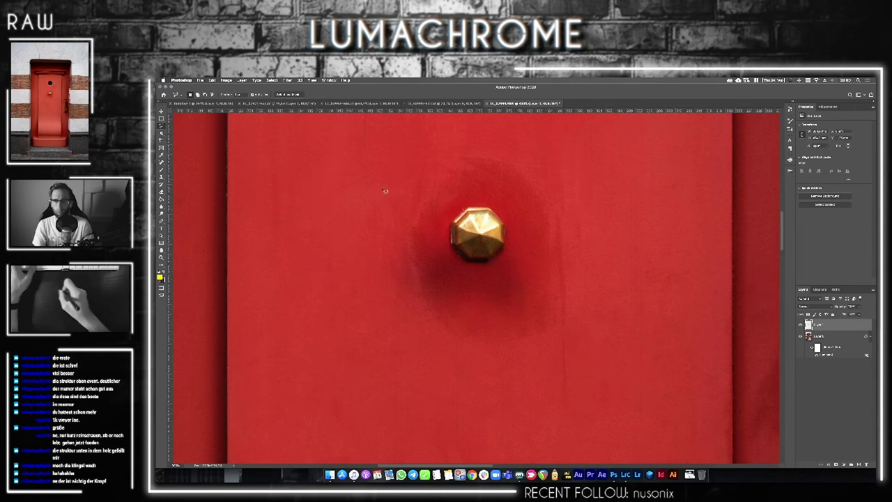
pyautogui.press('z')
pyautogui.click(480, 230)
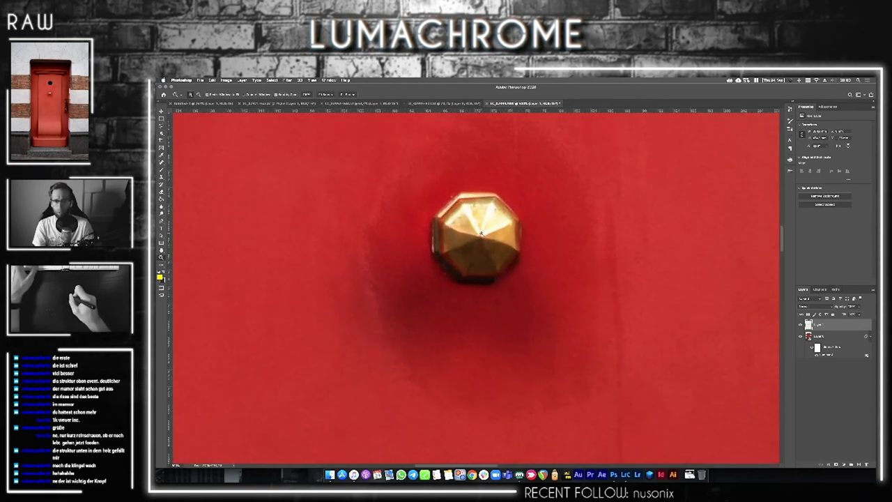
# - Zoom further on the knob, outline its lower-left, lower-right and upper-right corners, and try copying it
pyautogui.click(480, 230)
pyautogui.click(479, 234)
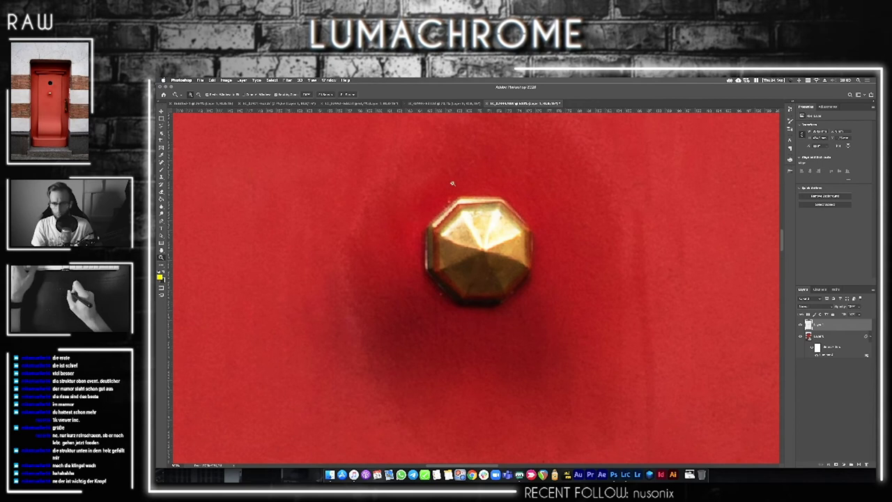
pyautogui.press('l')
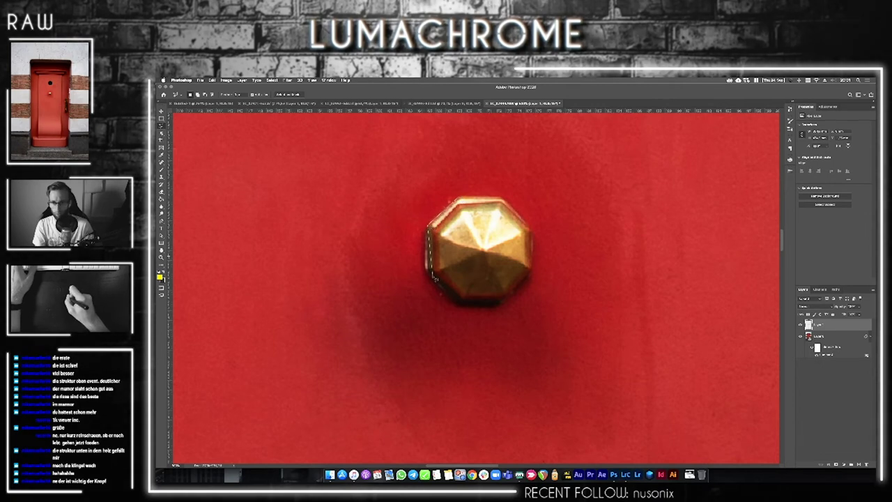
pyautogui.click(427, 271)
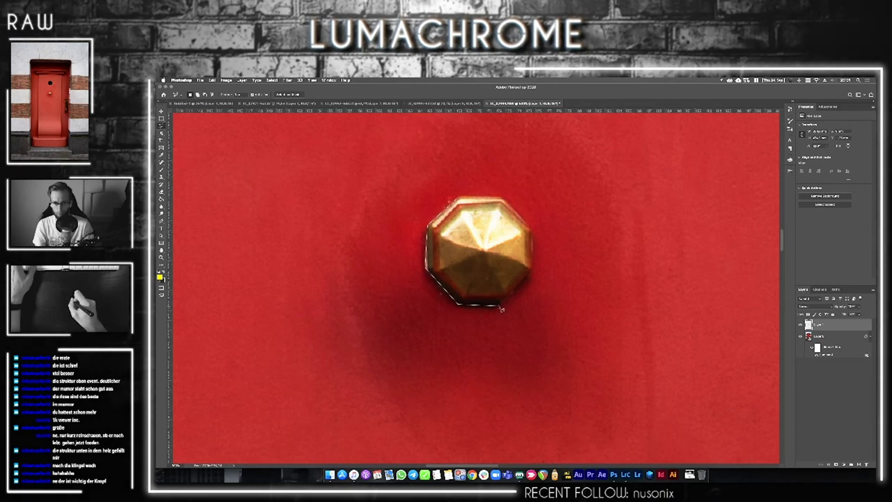
pyautogui.click(534, 276)
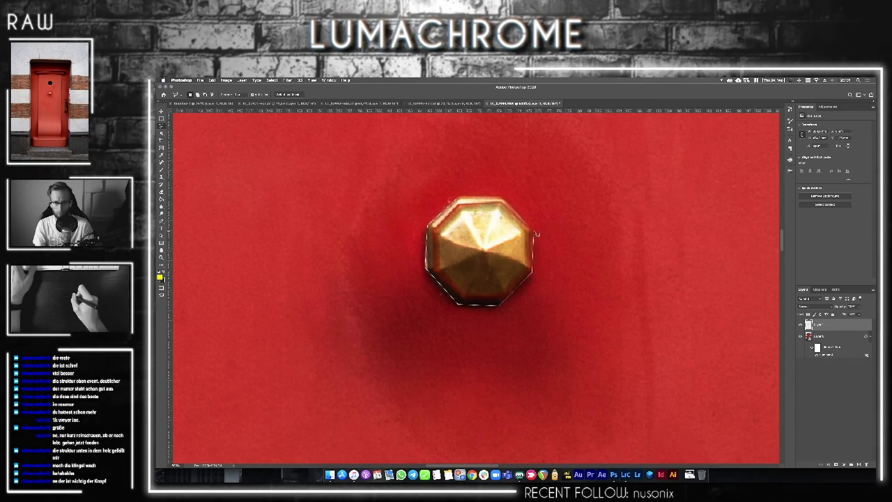
pyautogui.click(532, 233)
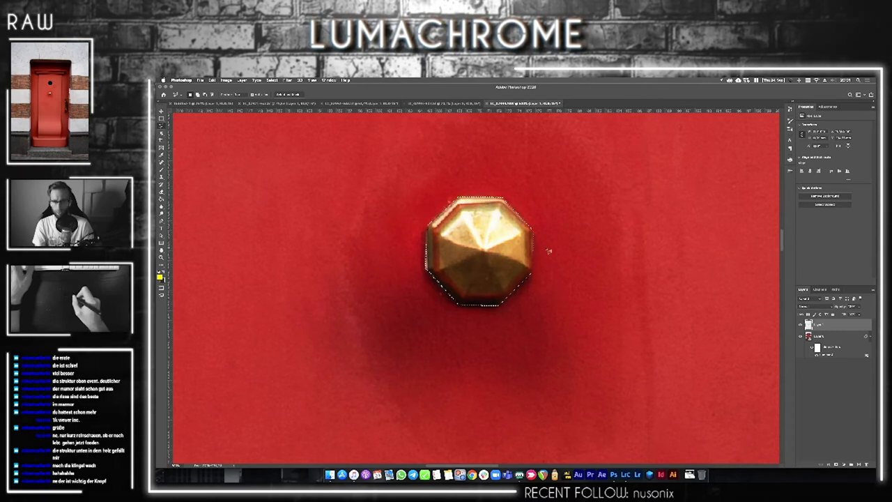
pyautogui.hotkey('ctrl', 'c')
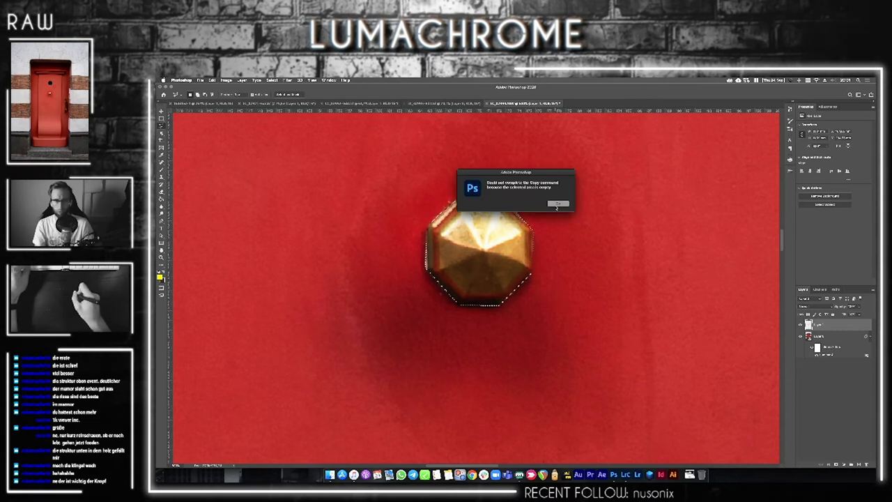
# - Dismiss the alerts and drag the selection outline into line with the knob's edges
pyautogui.click(559, 205)
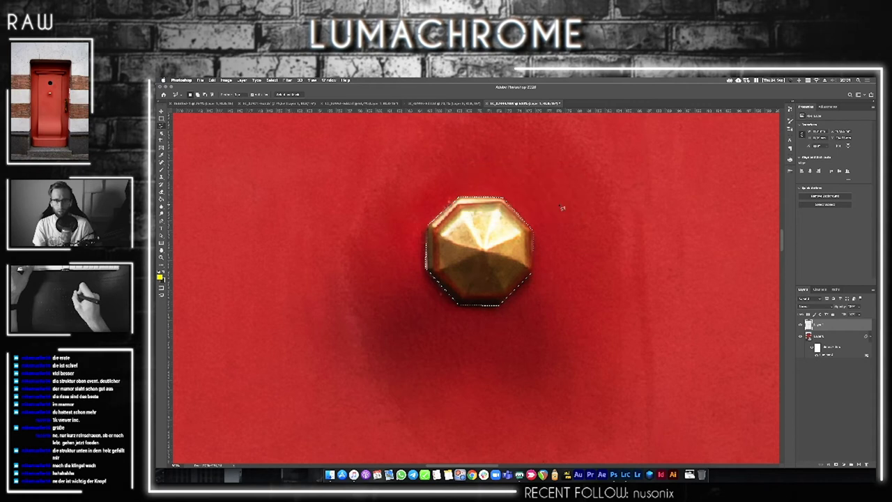
pyautogui.moveTo(501, 245); pyautogui.dragTo(564, 259)
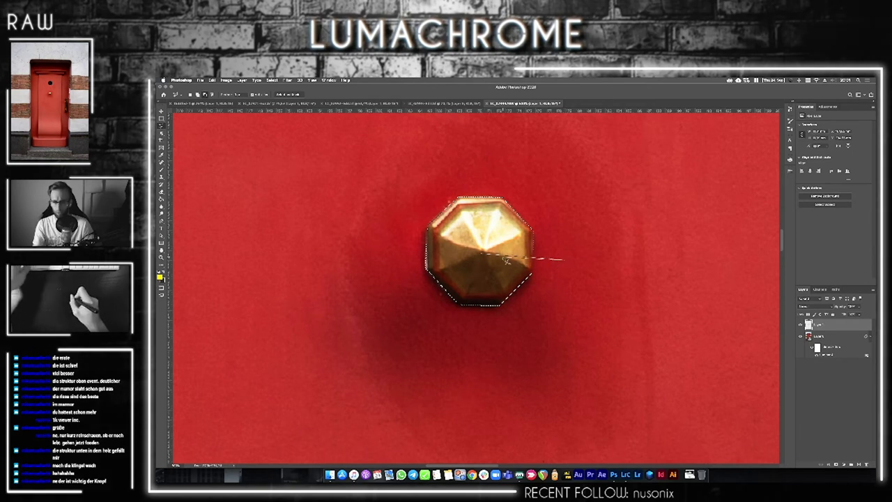
pyautogui.moveTo(564, 259); pyautogui.dragTo(566, 261)
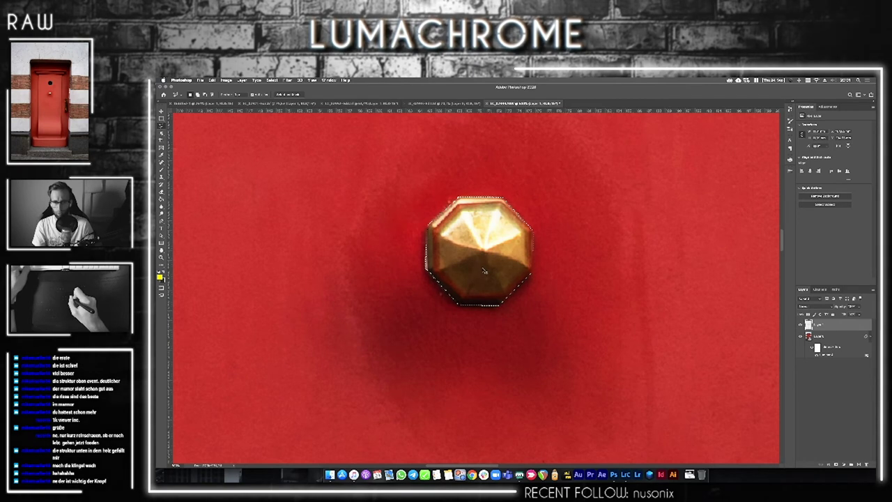
pyautogui.moveTo(488, 269); pyautogui.dragTo(501, 258)
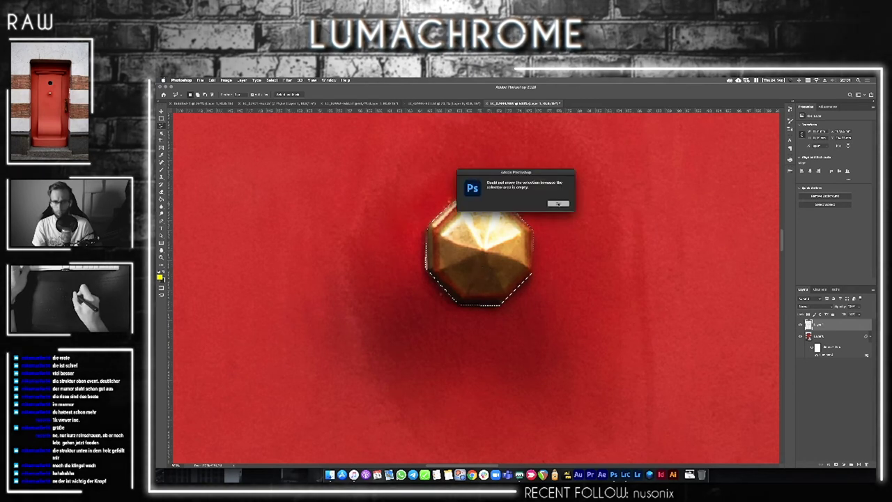
pyautogui.click(557, 203)
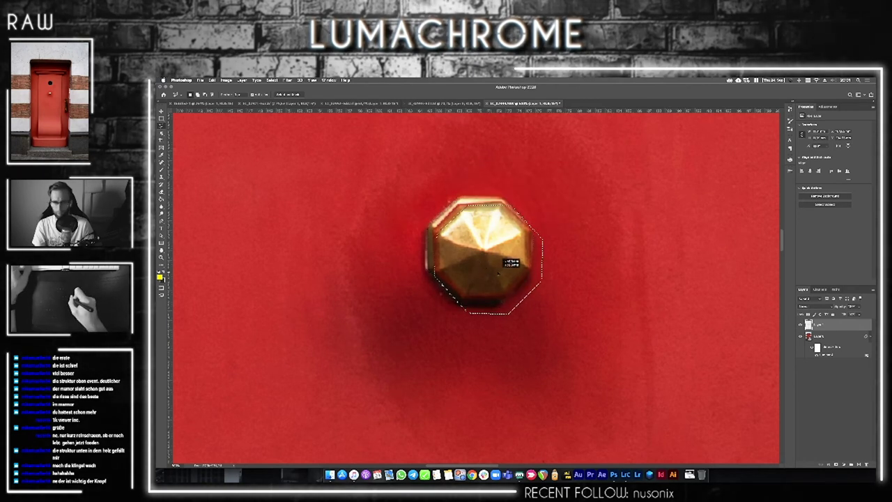
pyautogui.moveTo(507, 260); pyautogui.dragTo(499, 251)
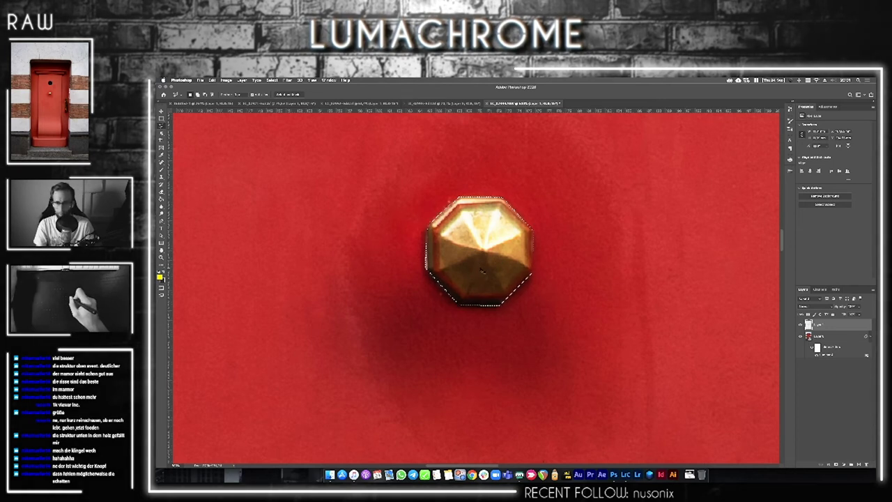
# - Refine the knob selection with Select and Mask, output it as a new masked layer, and deselect
pyautogui.rightClick(480, 268)
pyautogui.click(478, 255)
pyautogui.rightClick(487, 265)
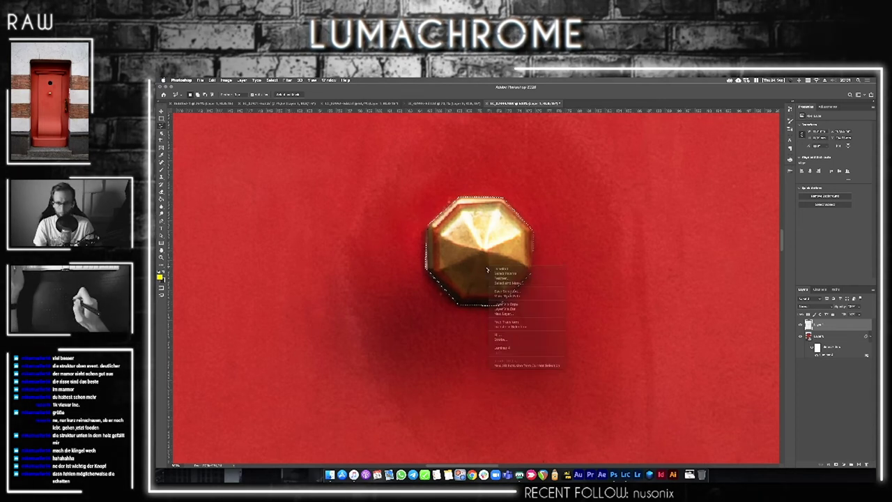
pyautogui.click(487, 259)
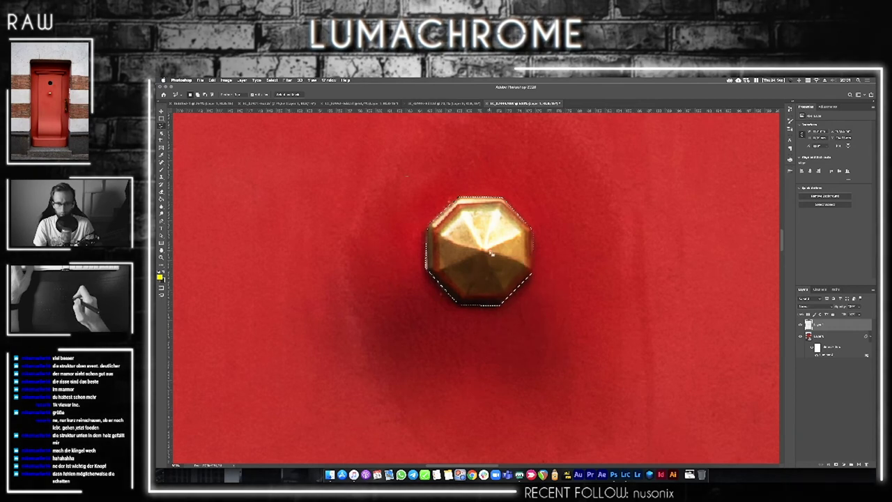
pyautogui.rightClick(489, 253)
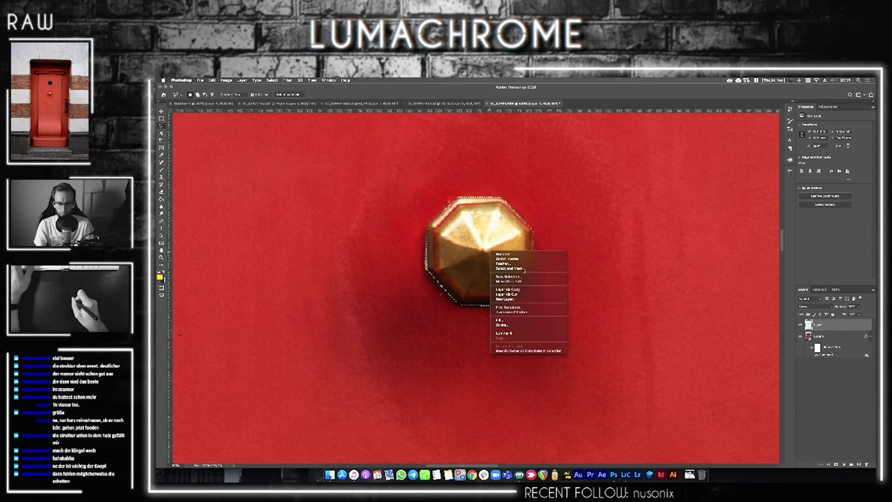
pyautogui.click(514, 268)
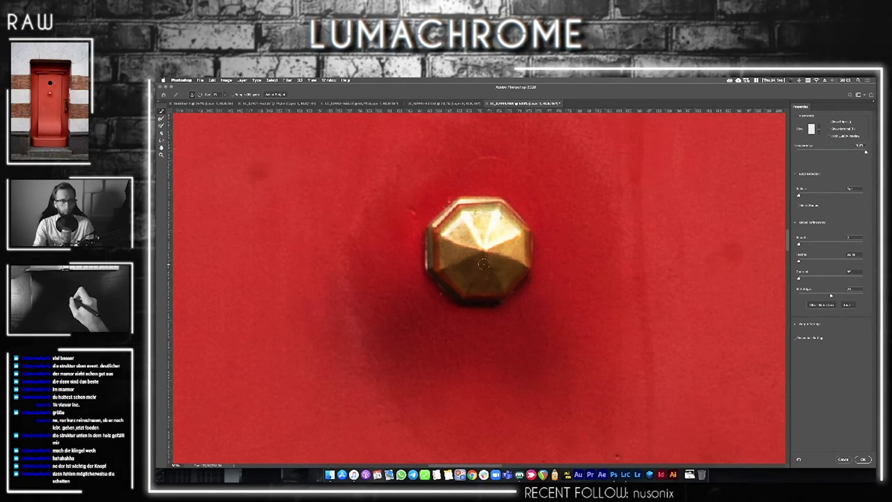
pyautogui.click(862, 459)
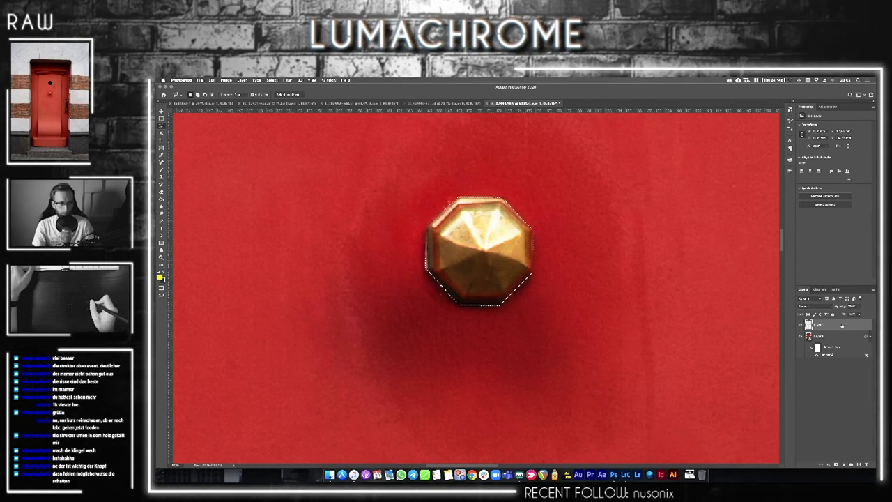
pyautogui.click(829, 337)
pyautogui.hotkey('ctrl', 'd')
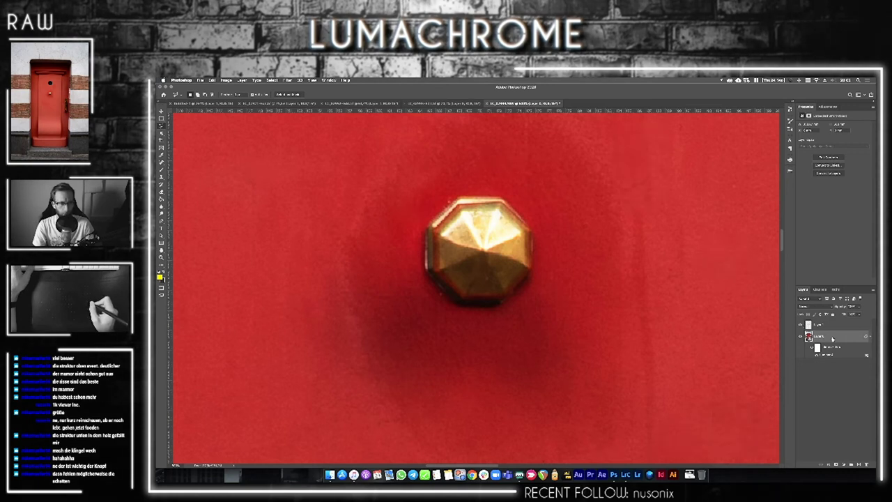
# - Duplicate the knob layer, lasso the knob, and nudge it slightly lower with the Move tool, discarding the extra copy
pyautogui.moveTo(836, 338); pyautogui.dragTo(837, 374)
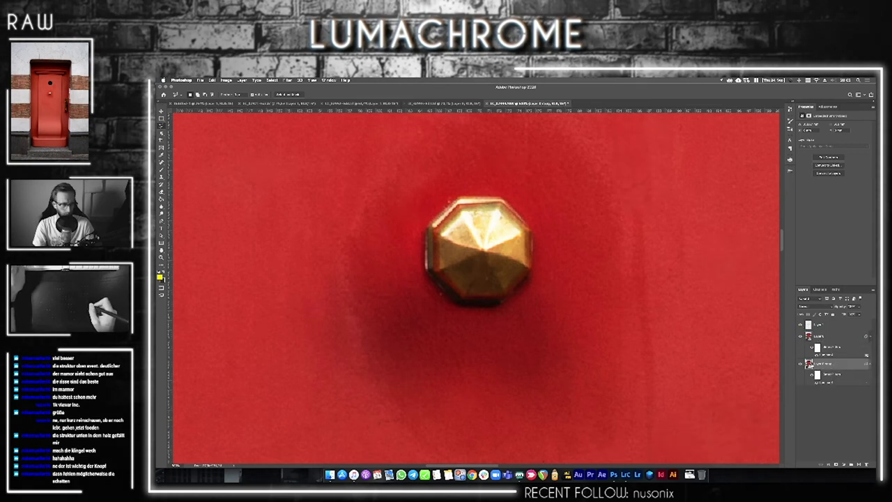
pyautogui.click(833, 337)
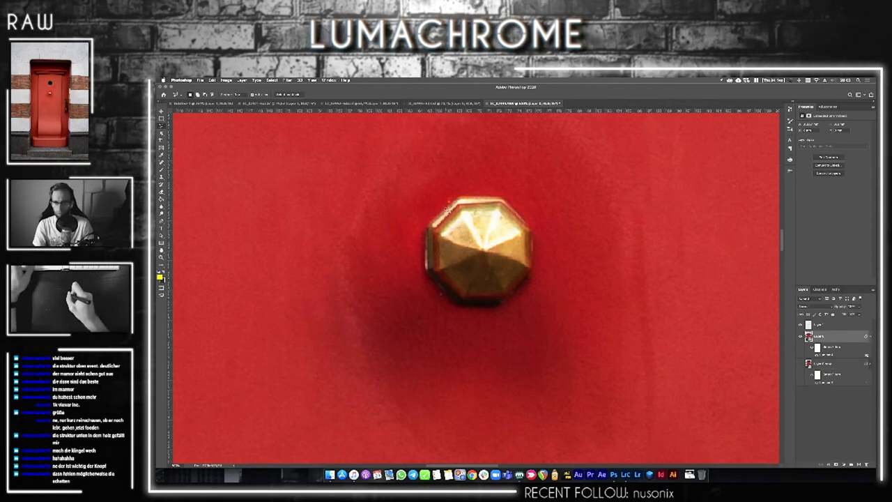
pyautogui.moveTo(429, 244)
pyautogui.mouseDown()
pyautogui.moveTo(473, 310)
pyautogui.moveTo(535, 271)
pyautogui.moveTo(491, 195)
pyautogui.moveTo(442, 213)
pyautogui.mouseUp()
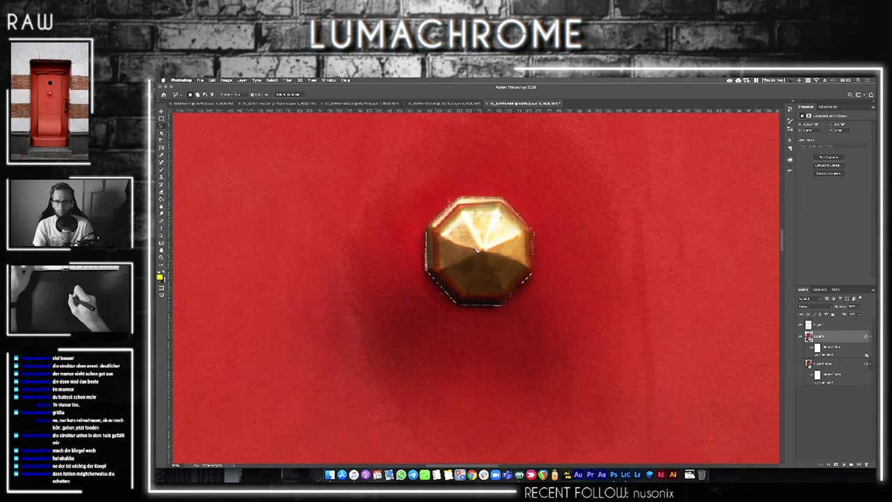
pyautogui.moveTo(473, 256); pyautogui.dragTo(474, 264)
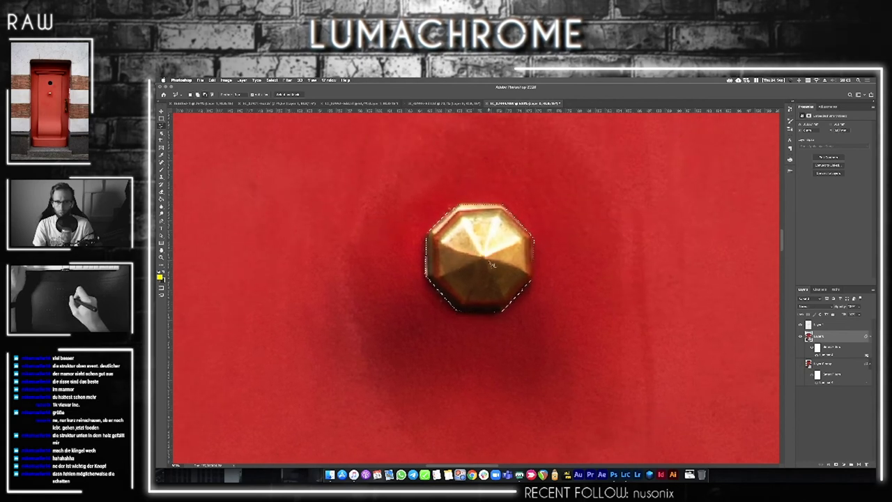
pyautogui.press('v')
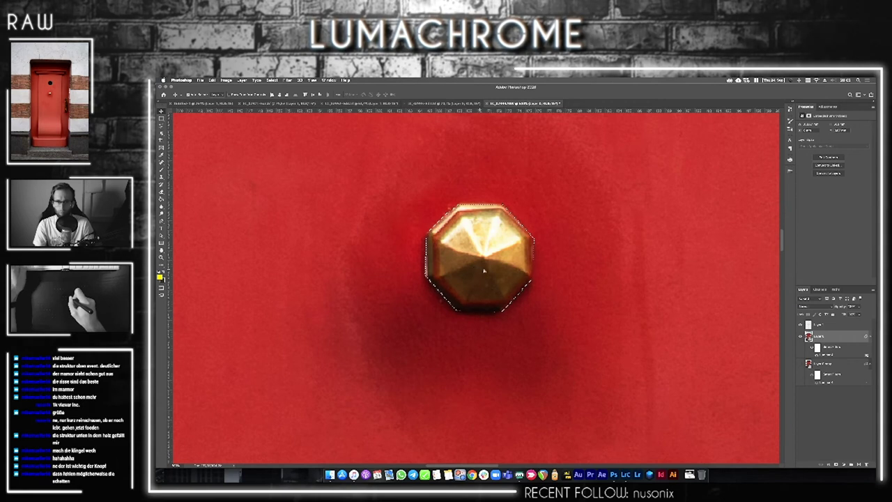
pyautogui.moveTo(483, 270); pyautogui.dragTo(476, 274)
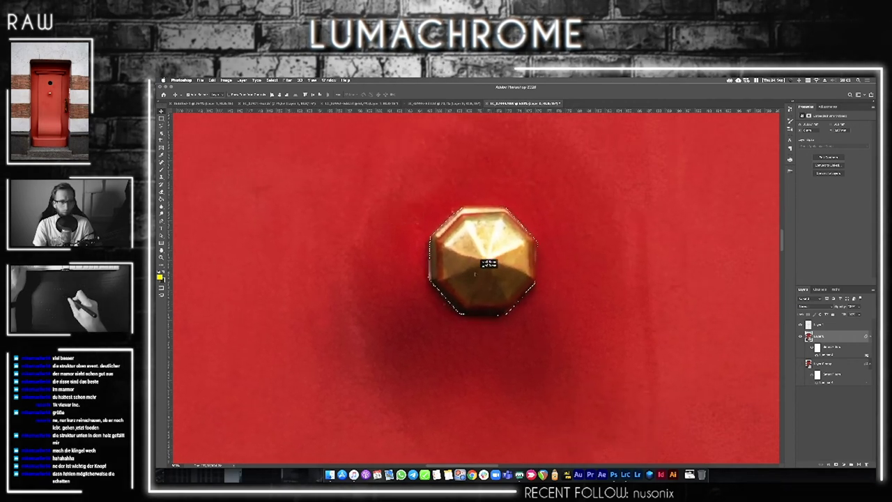
pyautogui.moveTo(476, 274)
pyautogui.mouseDown()
pyautogui.moveTo(495, 280)
pyautogui.moveTo(476, 276)
pyautogui.mouseUp()
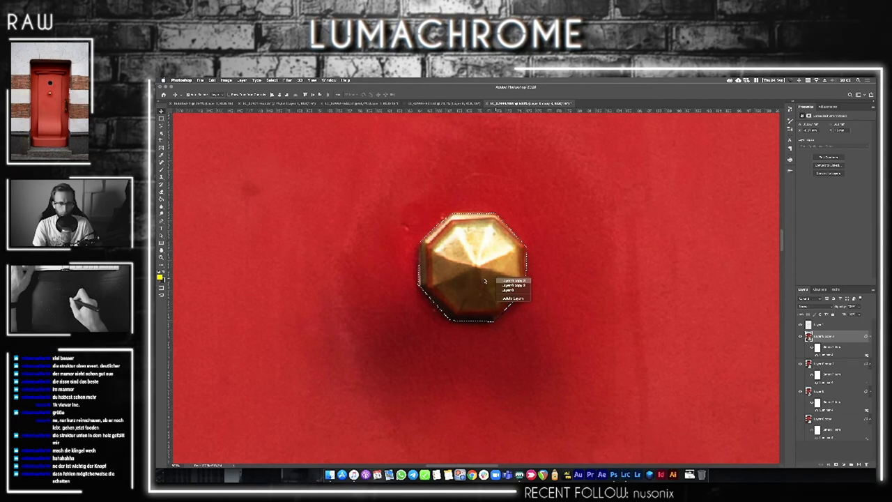
pyautogui.hotkey('ctrl', 'd')
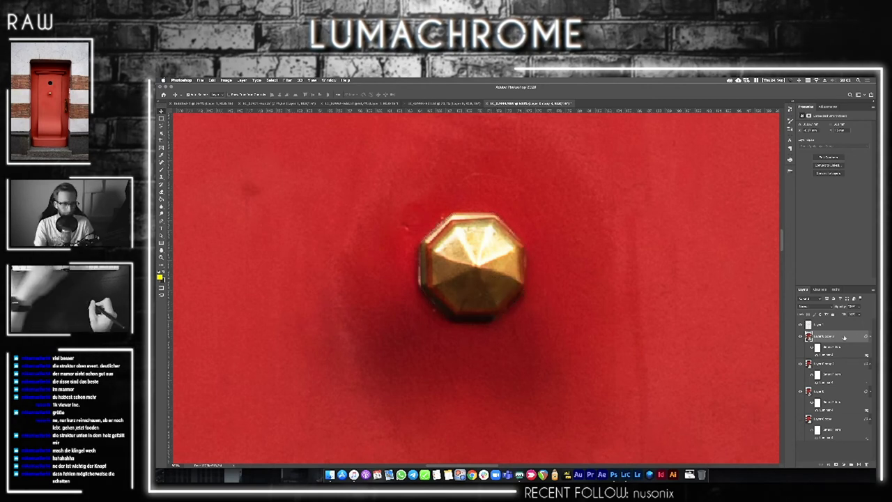
pyautogui.press('Delete')
pyautogui.press('Delete')
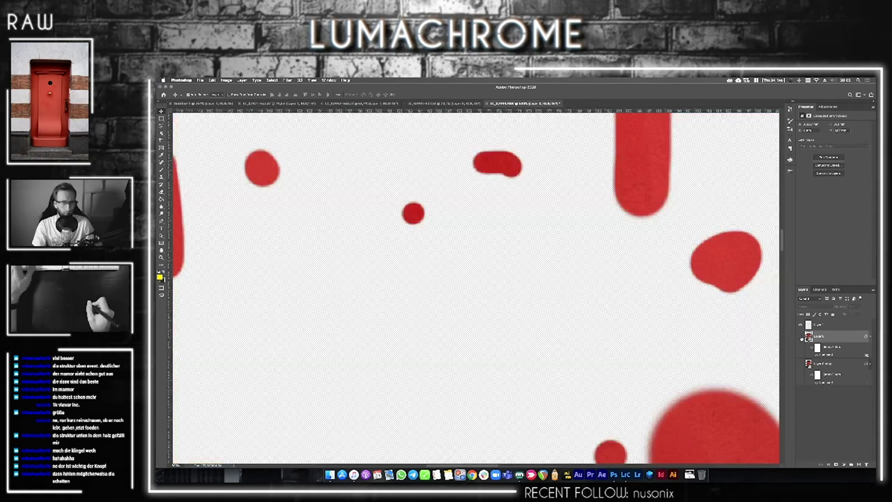
# - Toggle the door photo layer on and off to compare it with the retouching, fitting the image to the window
pyautogui.click(799, 364)
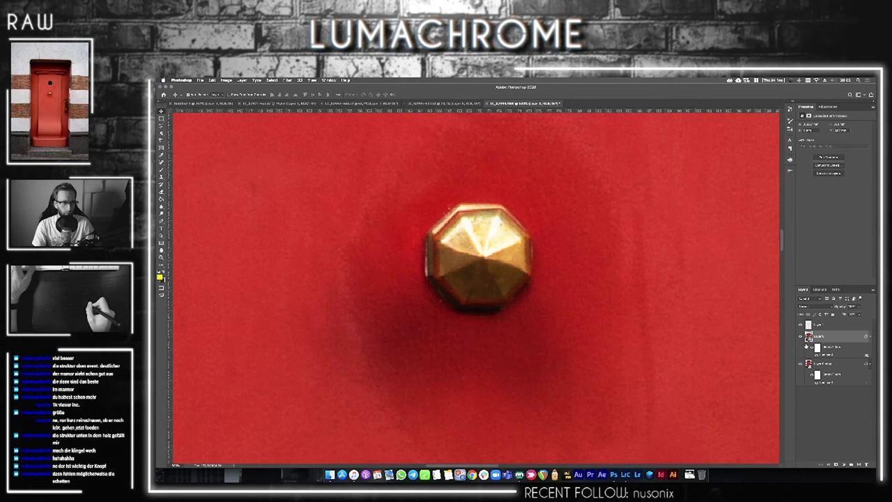
pyautogui.click(799, 324)
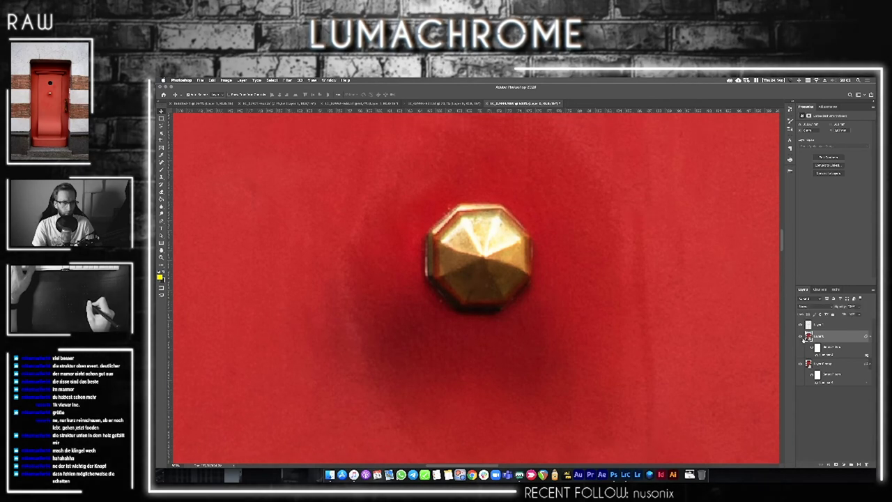
pyautogui.hotkey('ctrl', '0')
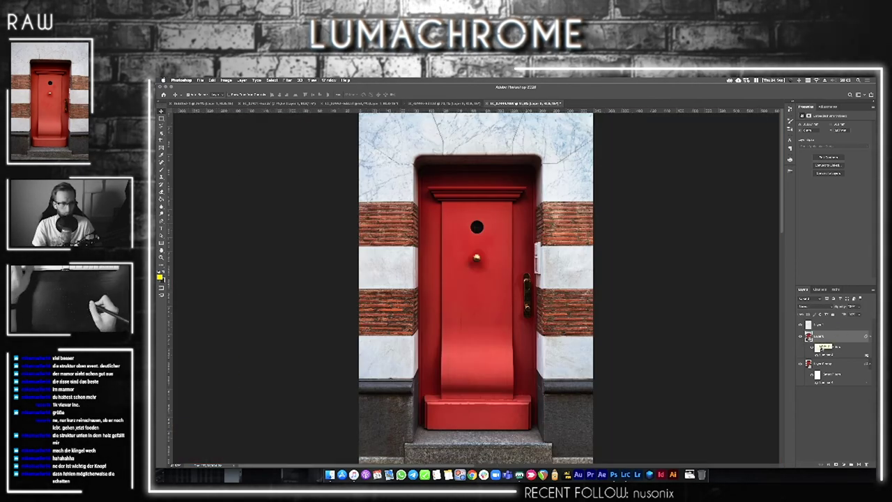
pyautogui.click(800, 337)
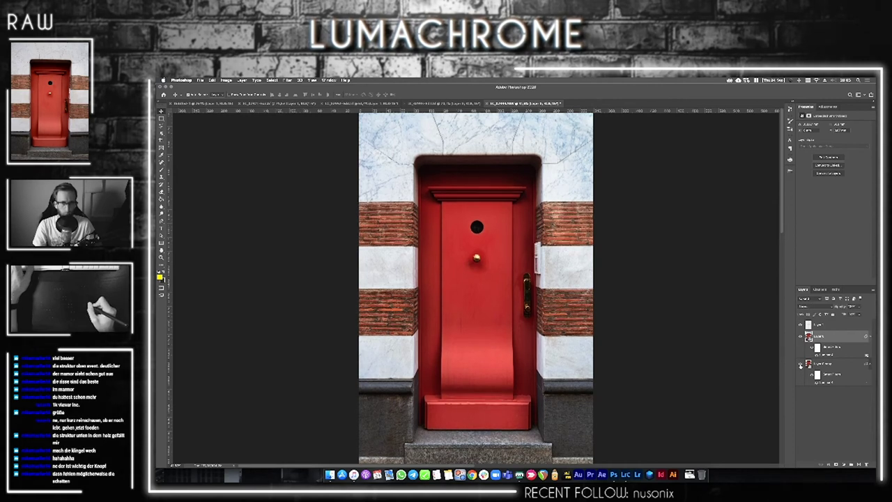
pyautogui.click(799, 363)
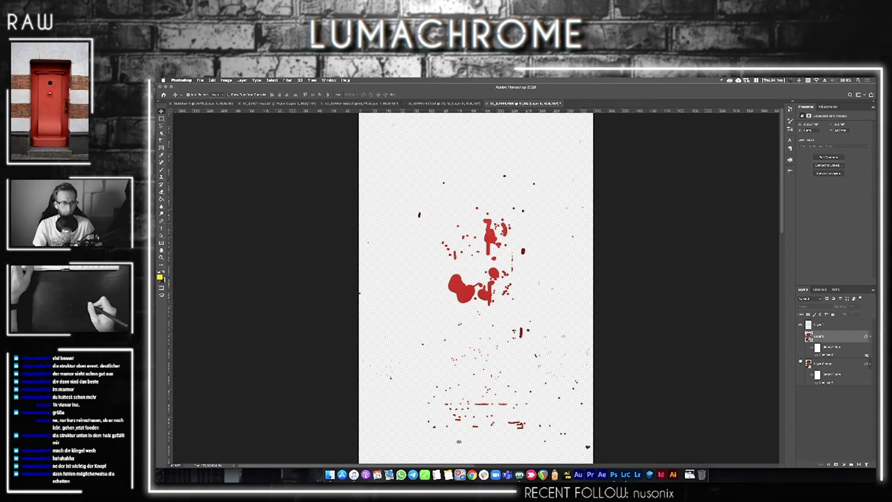
pyautogui.click(800, 363)
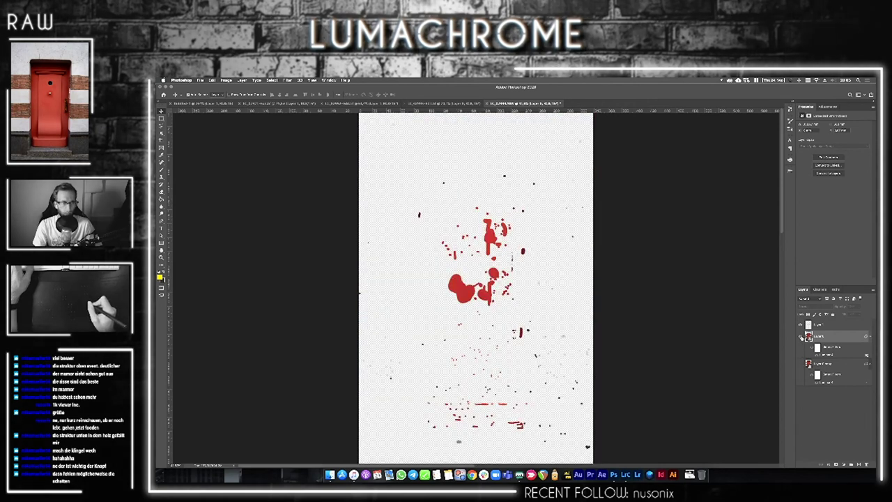
pyautogui.click(800, 363)
pyautogui.click(800, 364)
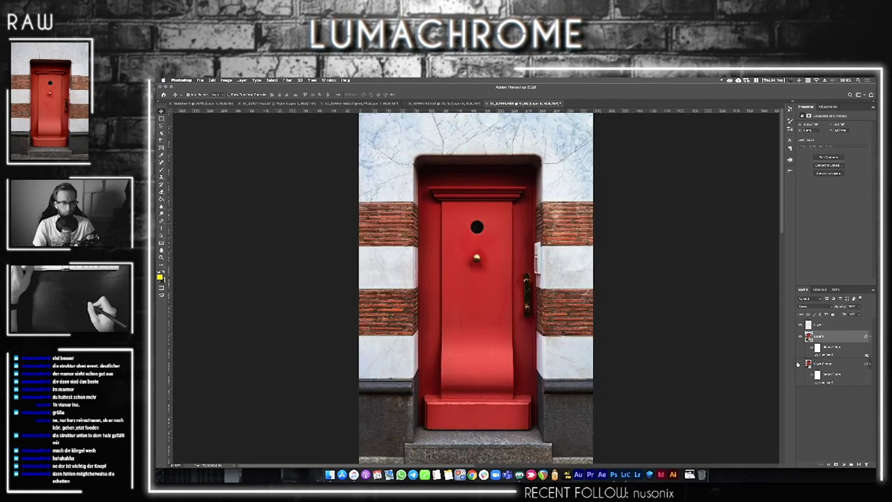
# - Compare the texture and brick retouch layers, then merge the selected layers into one
pyautogui.click(800, 324)
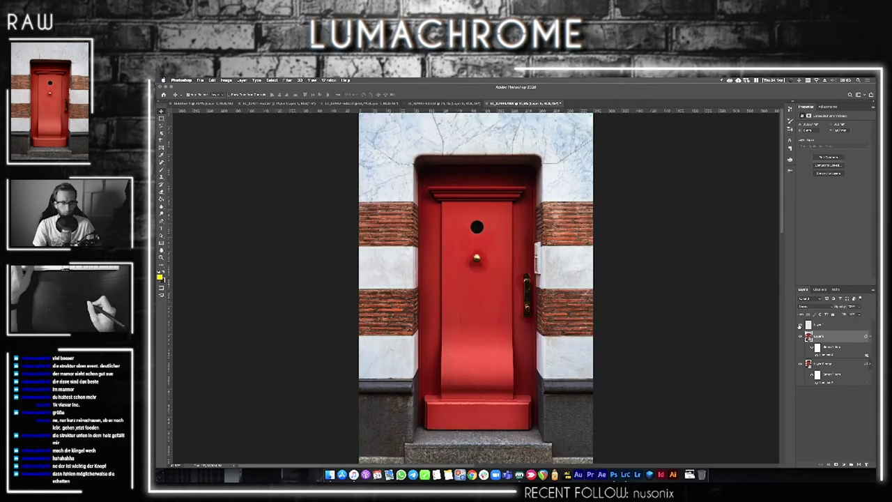
pyautogui.click(799, 336)
pyautogui.click(800, 336)
pyautogui.click(800, 336)
pyautogui.click(800, 336)
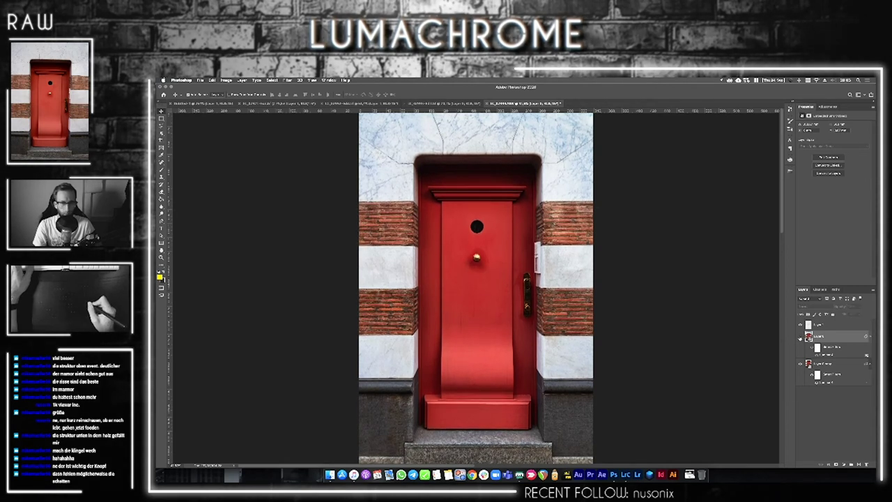
pyautogui.click(800, 336)
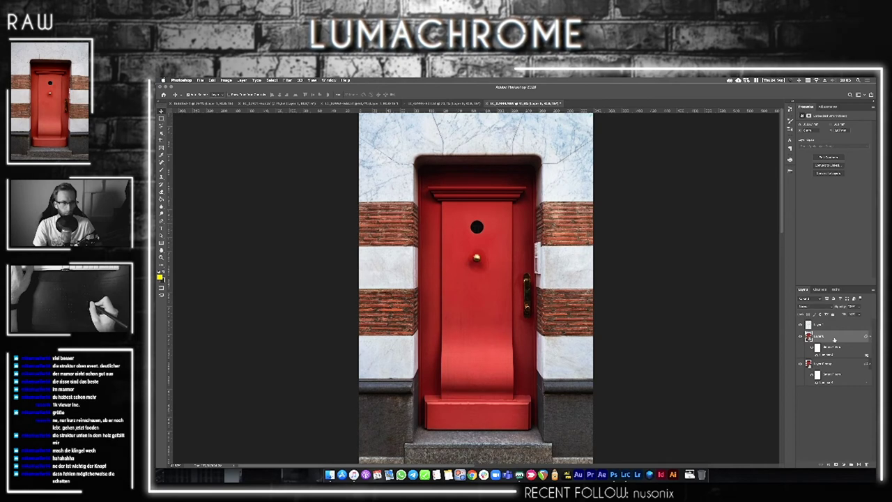
pyautogui.hotkey('ctrl', 'e')
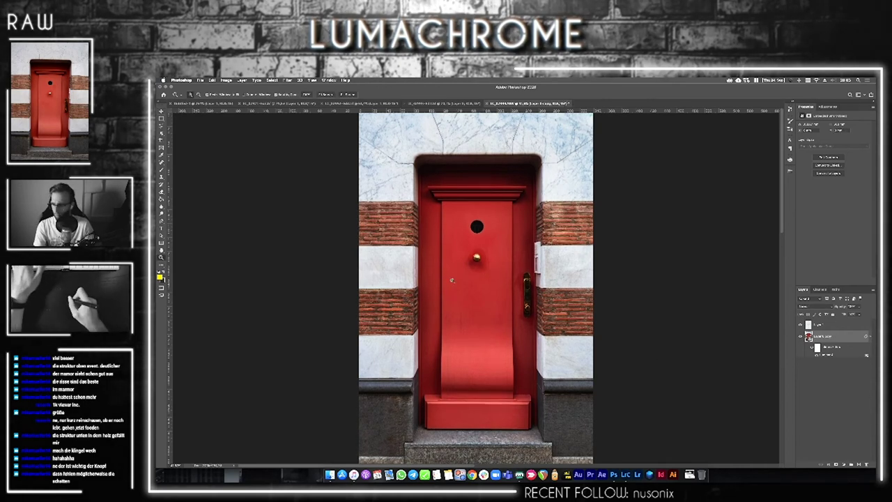
# - Zoom onto the brass knob and draw a rough rectangular marquee box around it
pyautogui.press('z')
pyautogui.moveTo(477, 258); pyautogui.dragTo(481, 268)
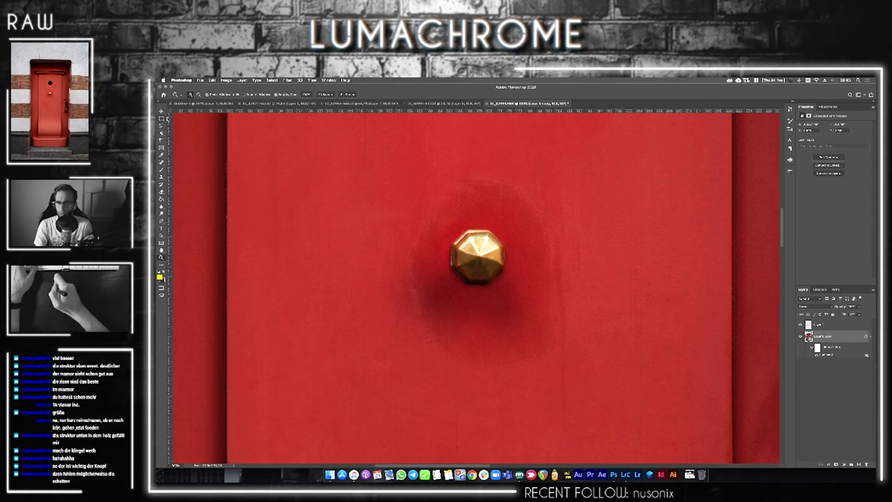
pyautogui.click(161, 133)
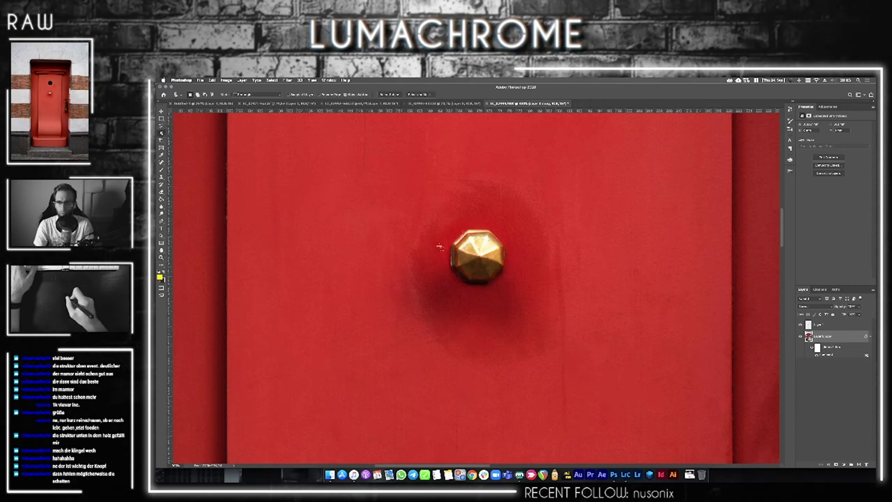
pyautogui.moveTo(448, 237); pyautogui.dragTo(528, 295)
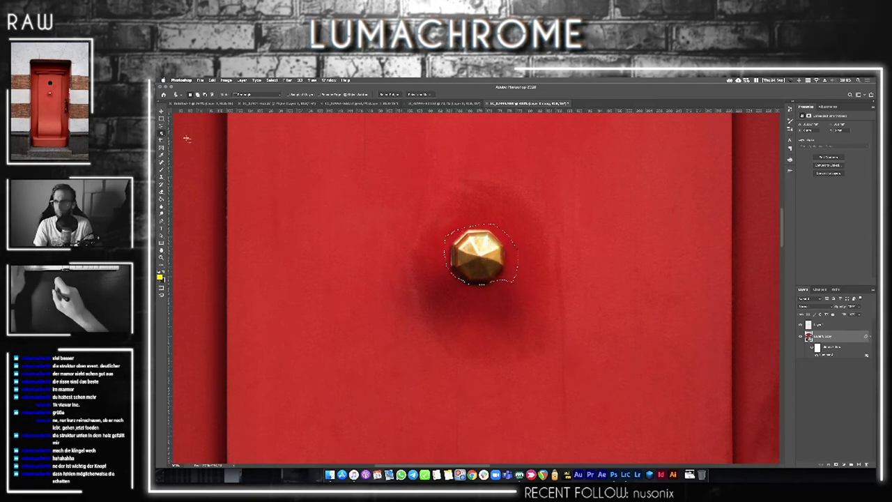
pyautogui.click(161, 136)
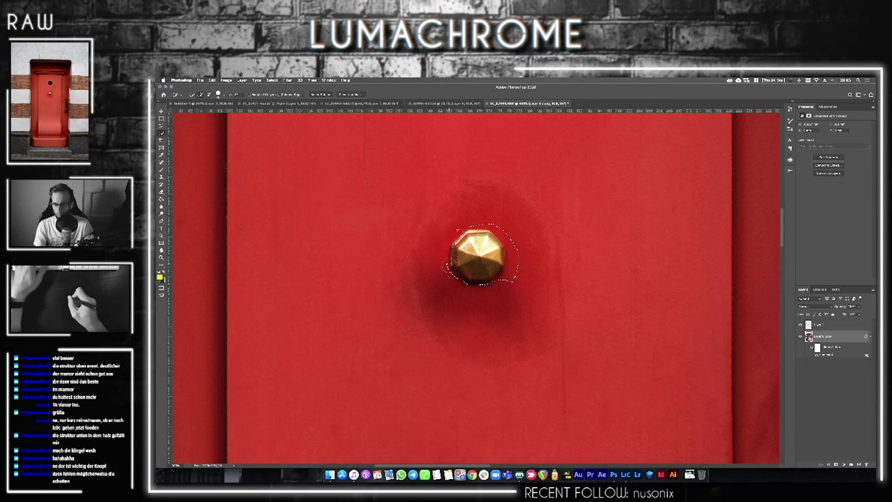
# - Zoom in and refine the Quick Selection along the knob's top and left edges until it closes
pyautogui.press('z')
pyautogui.click(443, 262)
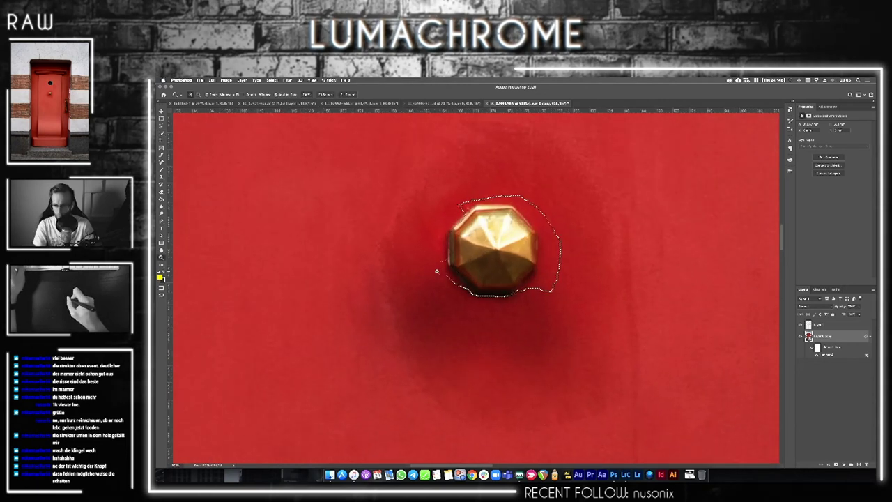
pyautogui.click(161, 132)
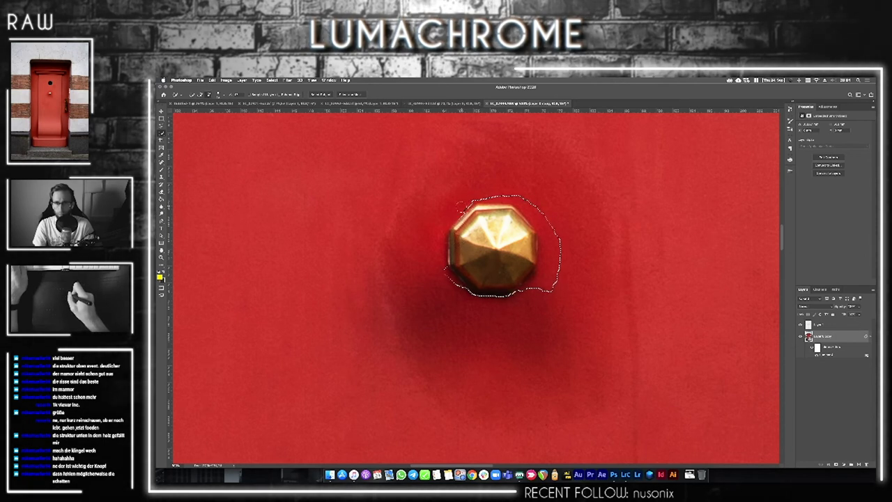
pyautogui.moveTo(486, 198); pyautogui.dragTo(515, 199)
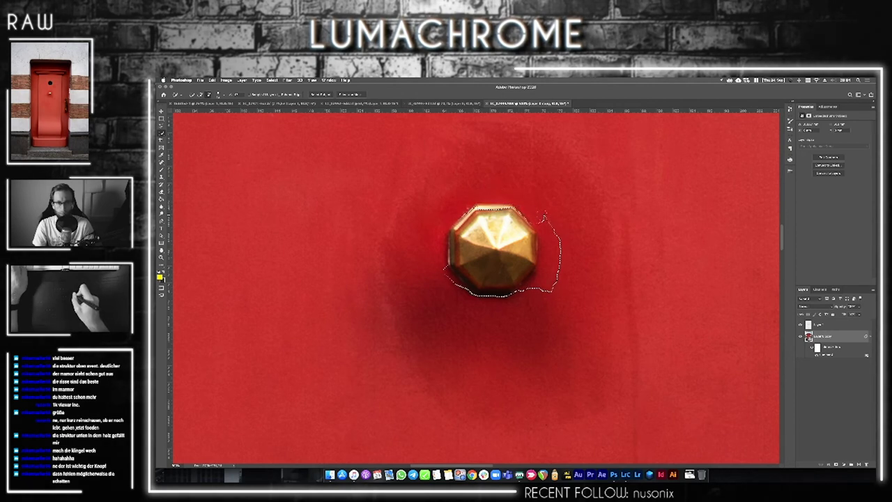
pyautogui.moveTo(466, 209); pyautogui.dragTo(512, 220)
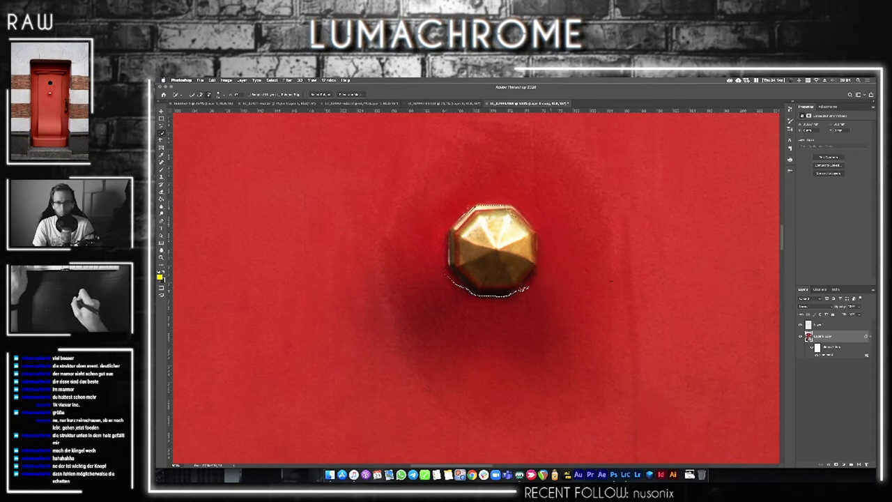
pyautogui.click(441, 273)
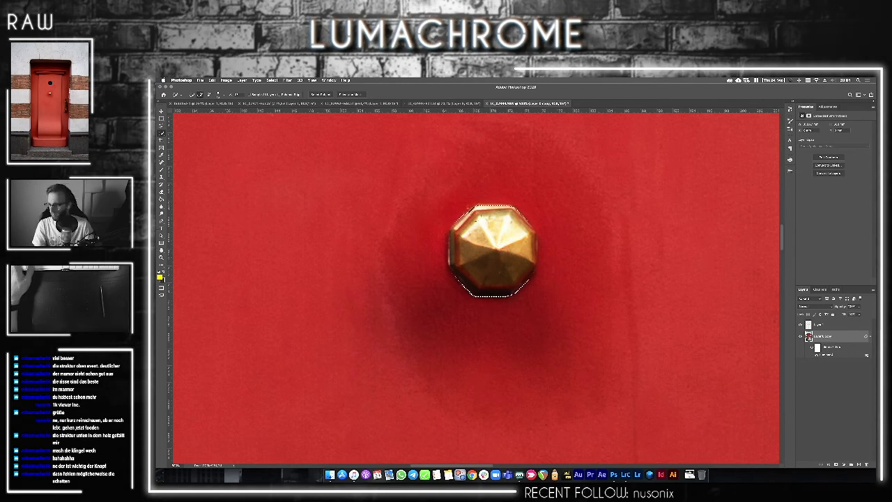
# - Pick the knob's layer from the right-click layer list, deselect, and zoom out
pyautogui.press('v')
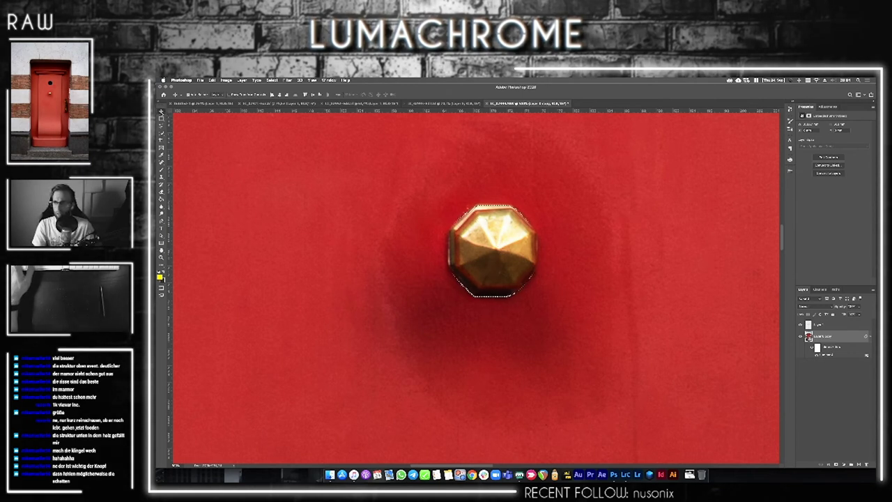
pyautogui.rightClick(473, 227)
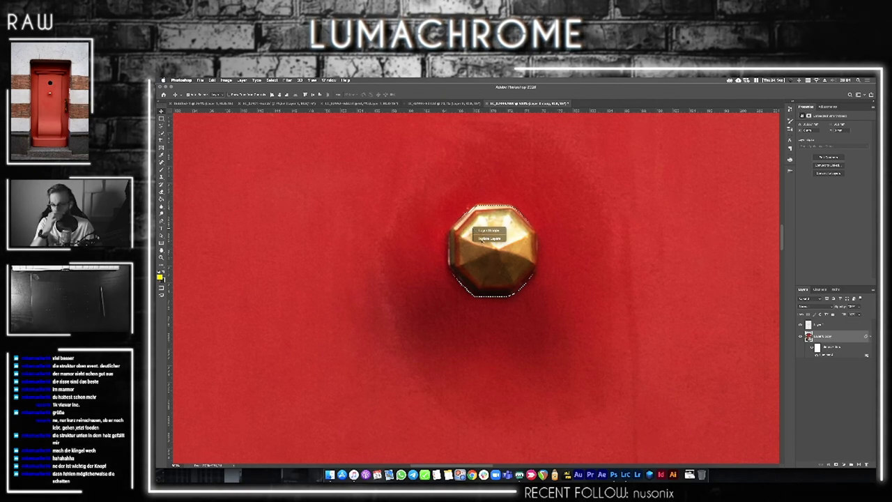
pyautogui.click(489, 239)
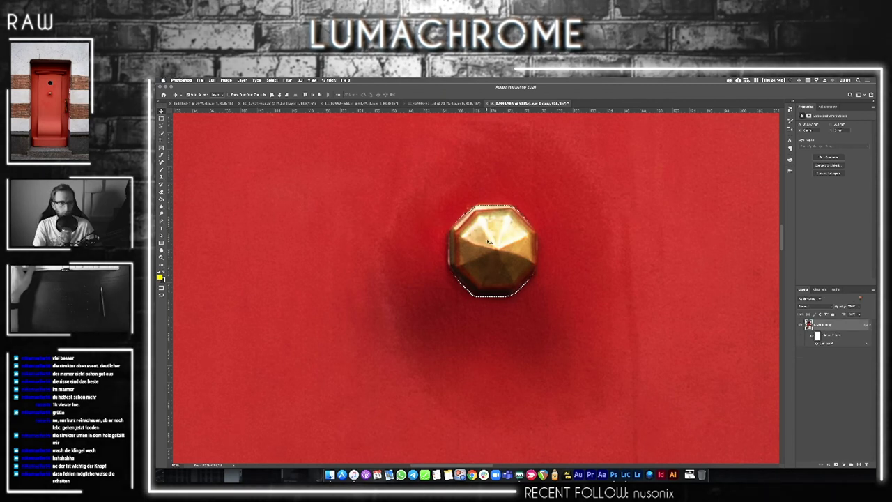
pyautogui.hotkey('ctrl', 'd')
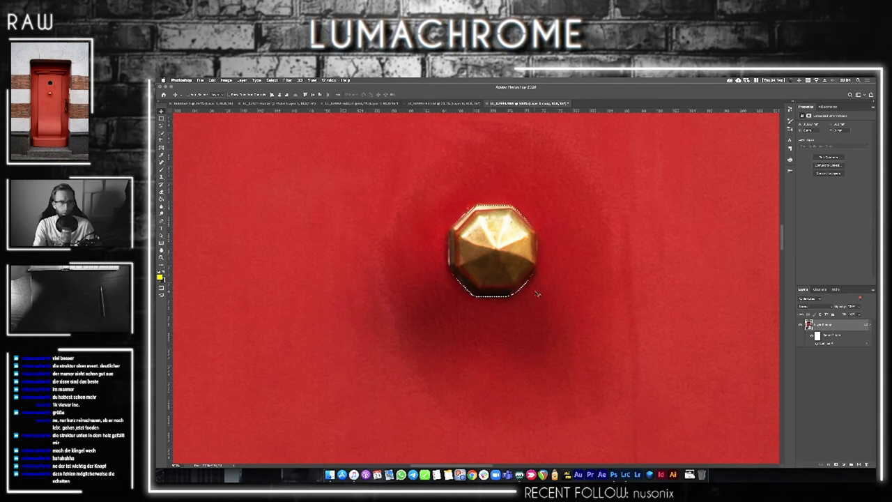
pyautogui.scroll(-3, 536, 293)
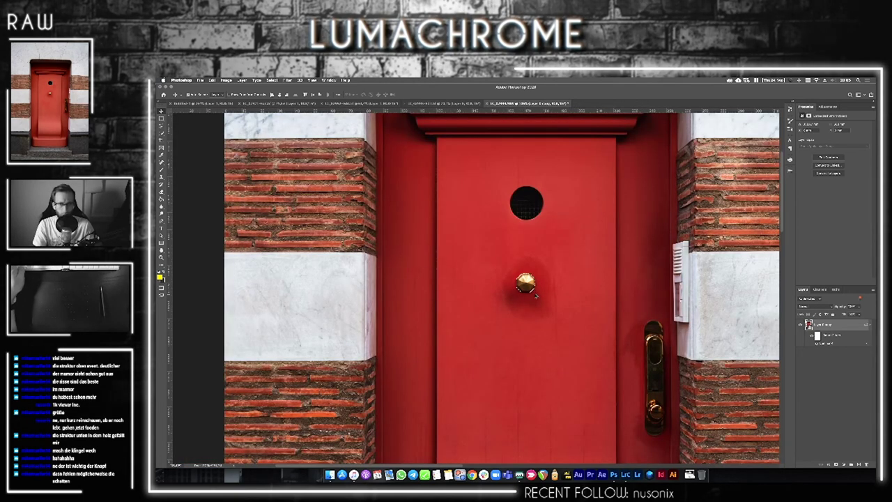
pyautogui.scroll(-2, 536, 295)
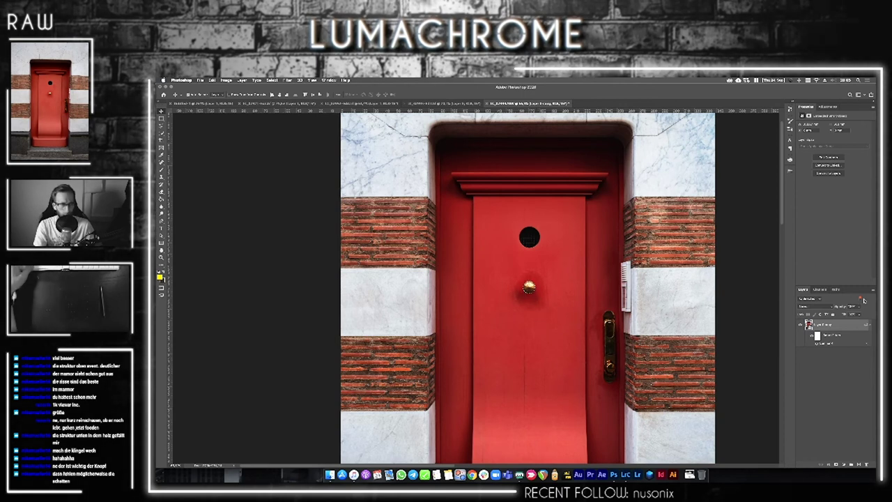
# - Add a new top layer, try two door-layer shifts and undo both, then open the Select menu
pyautogui.hotkey('ctrl', 'shift', 'alt', 'n')
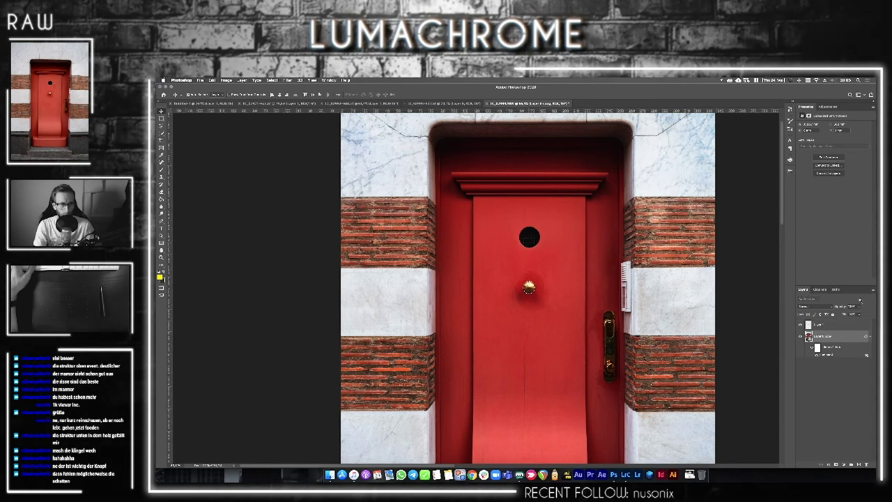
pyautogui.click(836, 325)
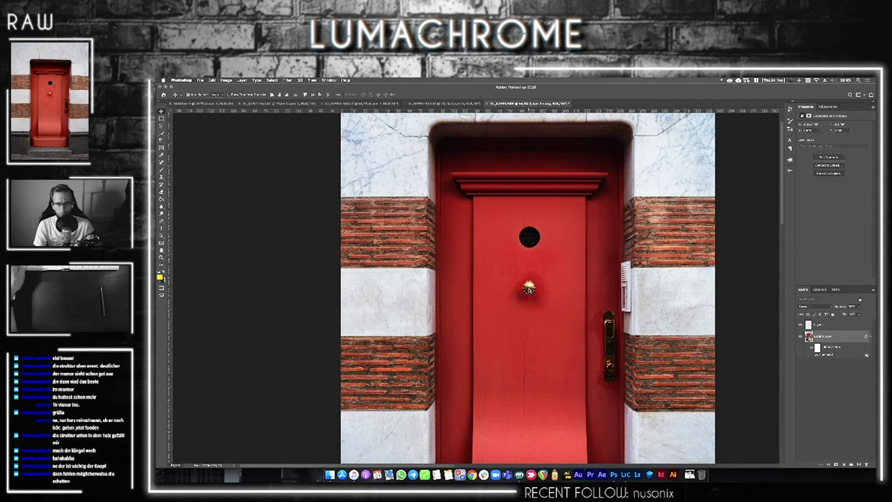
pyautogui.moveTo(535, 297)
pyautogui.mouseDown()
pyautogui.moveTo(548, 308)
pyautogui.moveTo(566, 301)
pyautogui.mouseUp()
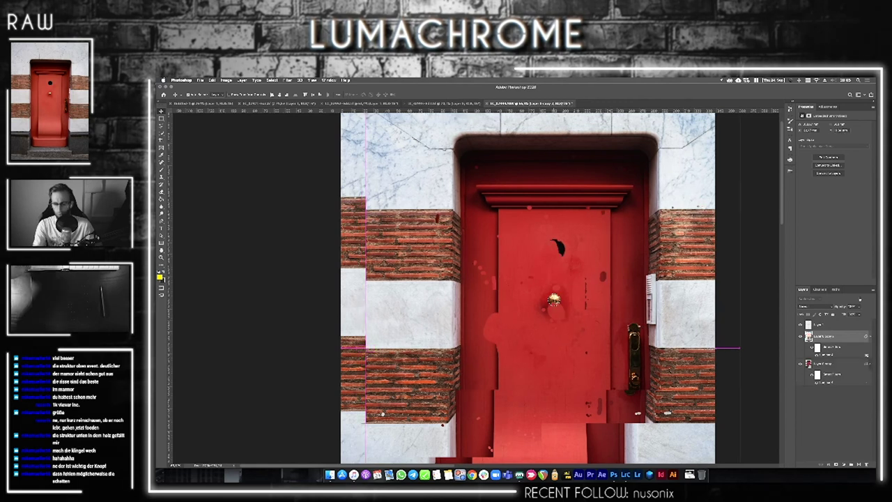
pyautogui.hotkey('ctrl', 'z')
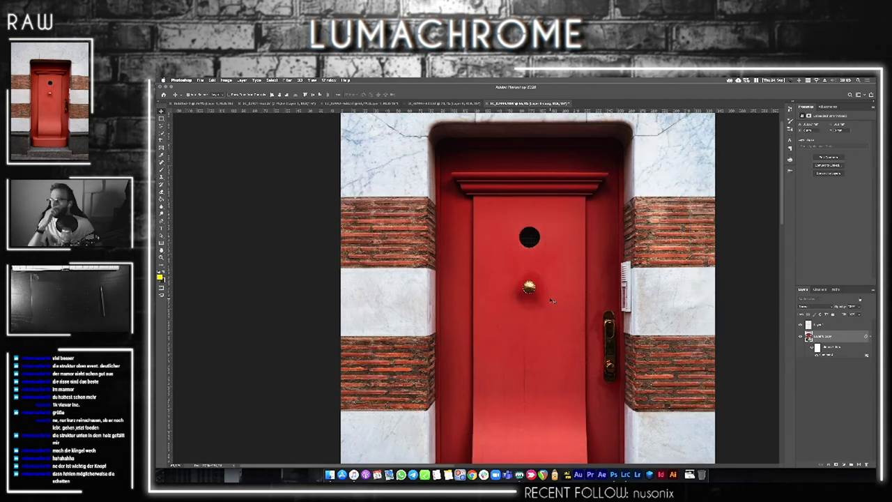
pyautogui.rightClick(527, 288)
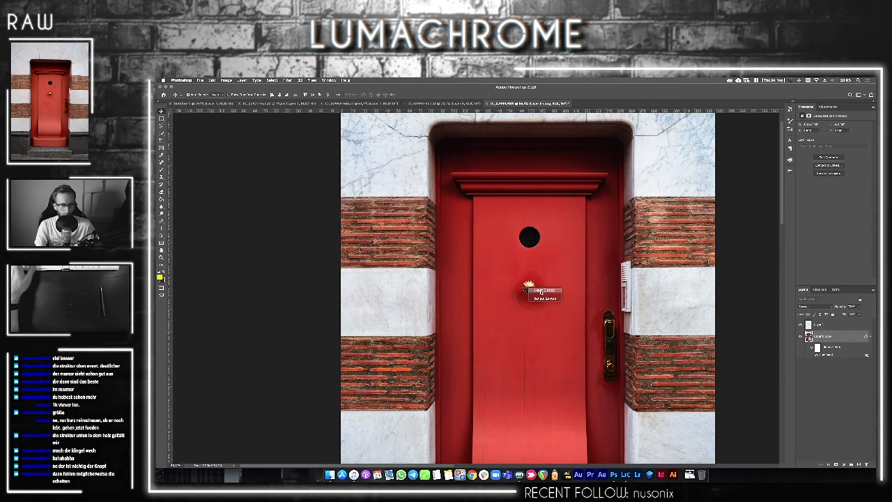
pyautogui.click(543, 291)
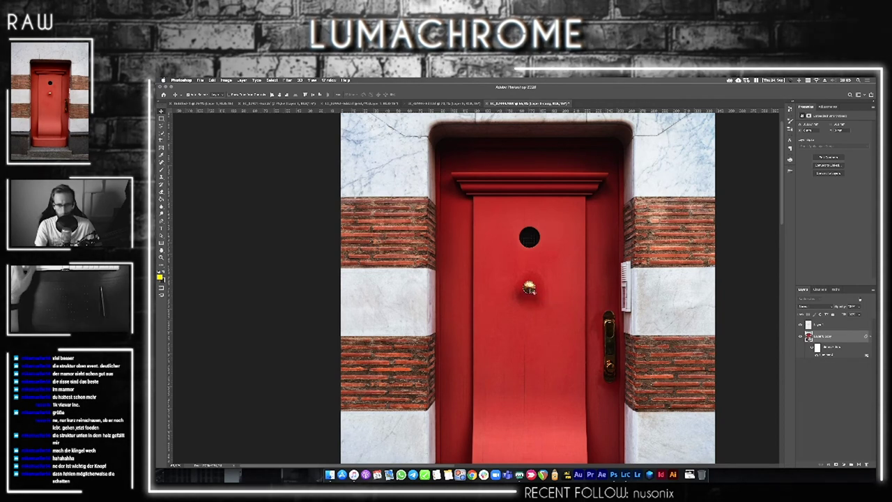
pyautogui.moveTo(541, 296); pyautogui.dragTo(552, 302)
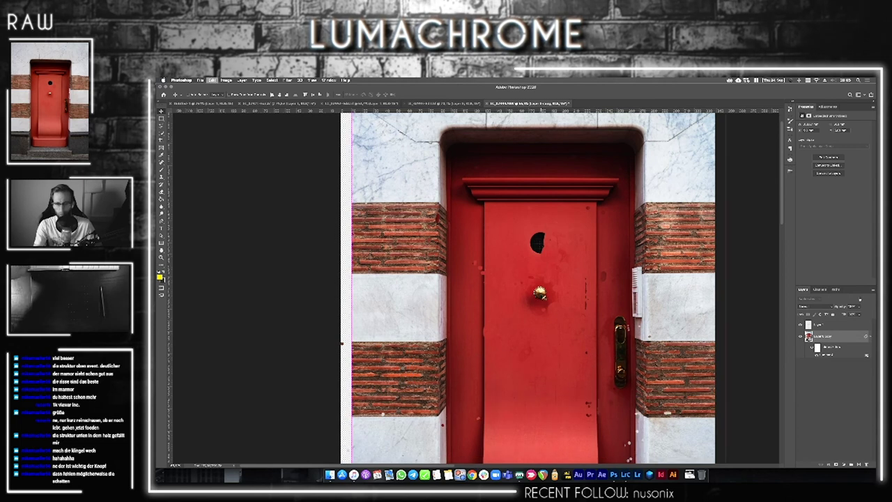
pyautogui.hotkey('ctrl', 'z')
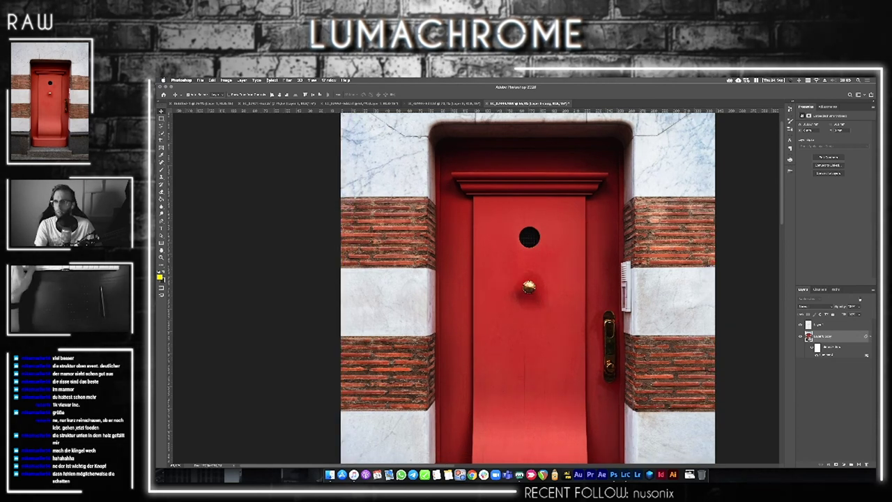
pyautogui.click(272, 80)
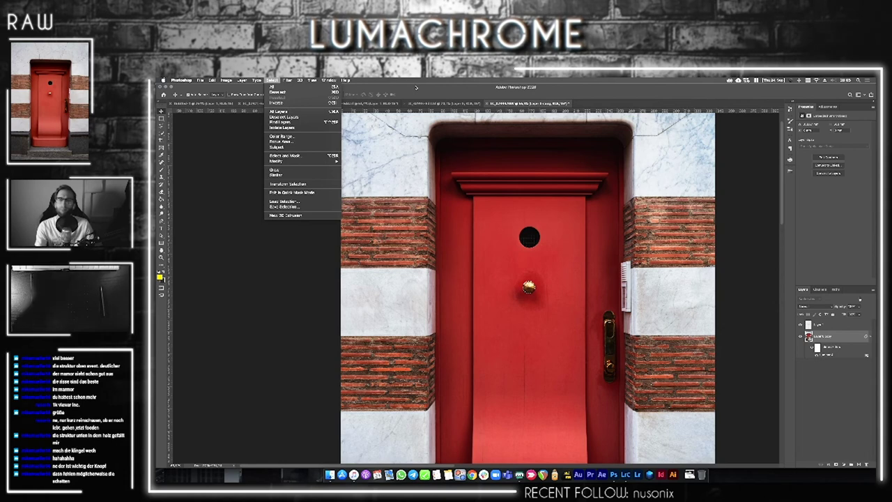
# - Save the knob selection
pyautogui.click(305, 207)
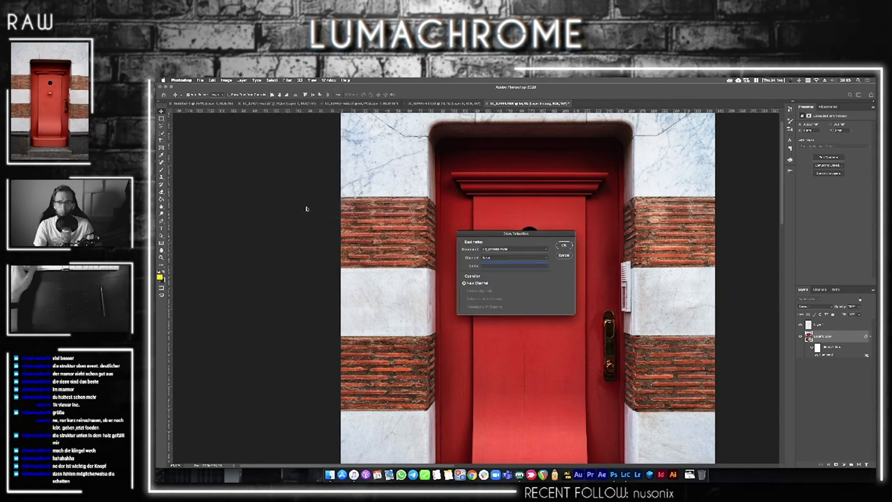
pyautogui.press('Return')
pyautogui.scroll(3, 531, 286)
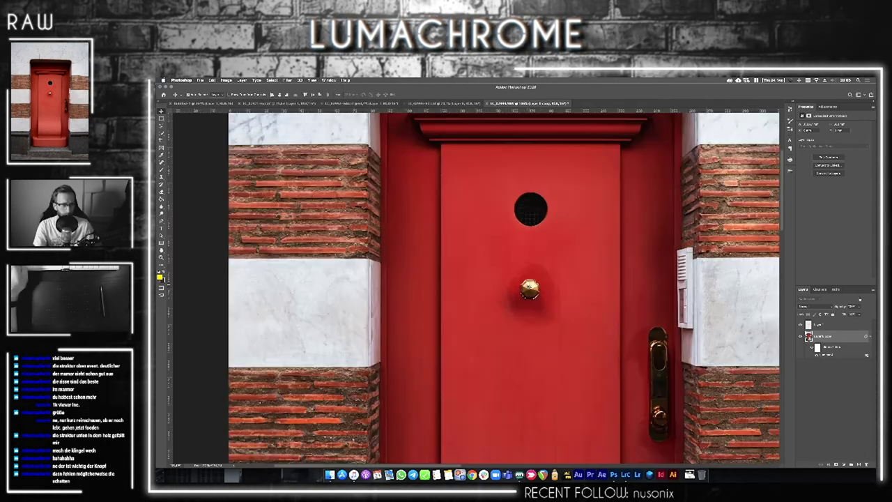
pyautogui.scroll(3, 528, 286)
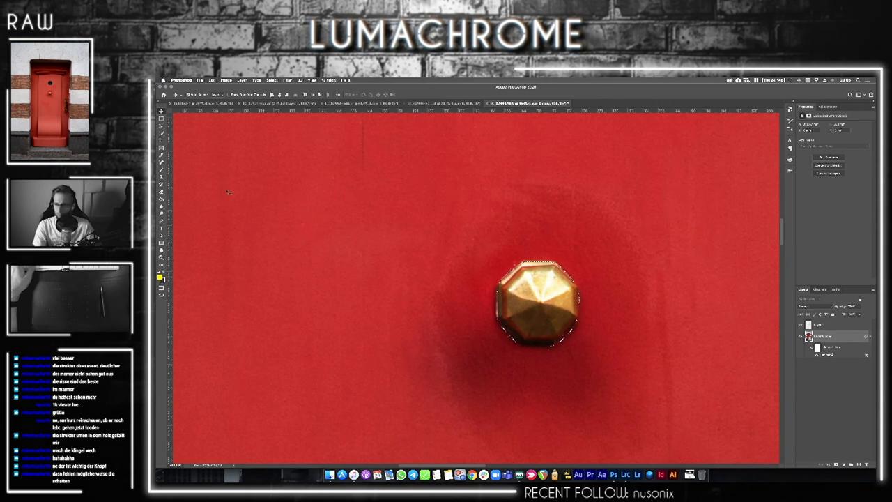
# - Feather the knob selection using the right-click Feather option
pyautogui.click(161, 132)
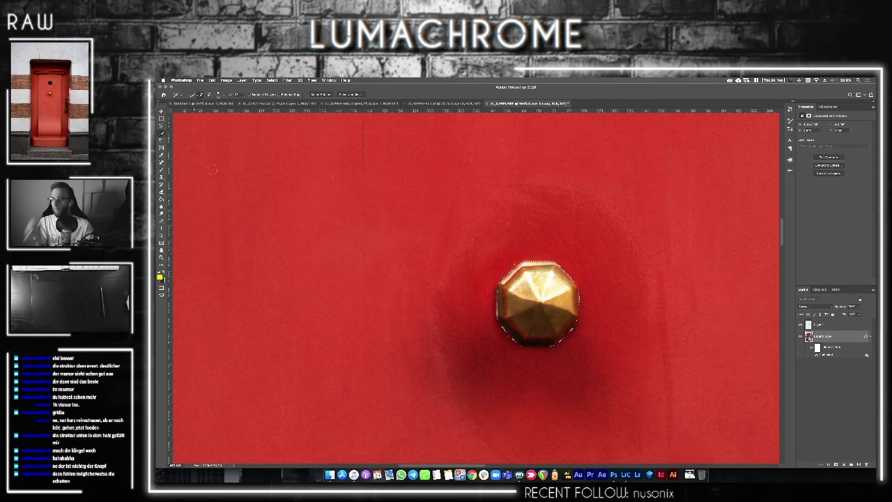
pyautogui.rightClick(520, 291)
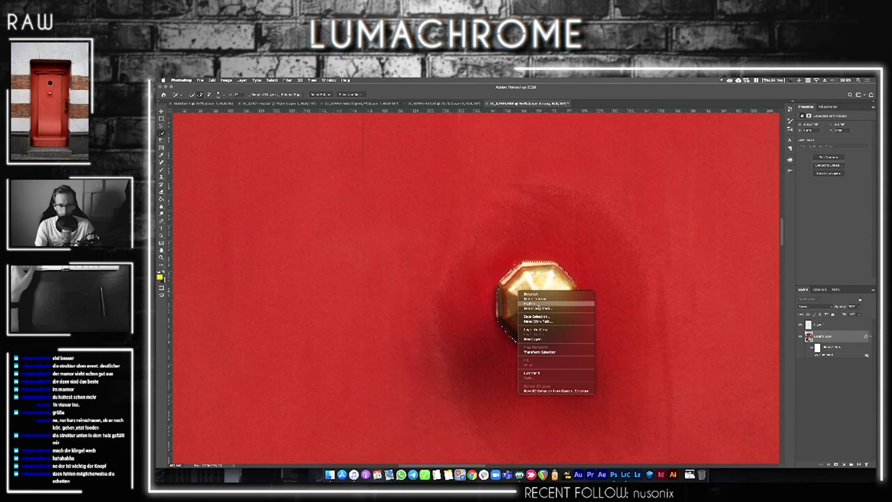
pyautogui.click(530, 303)
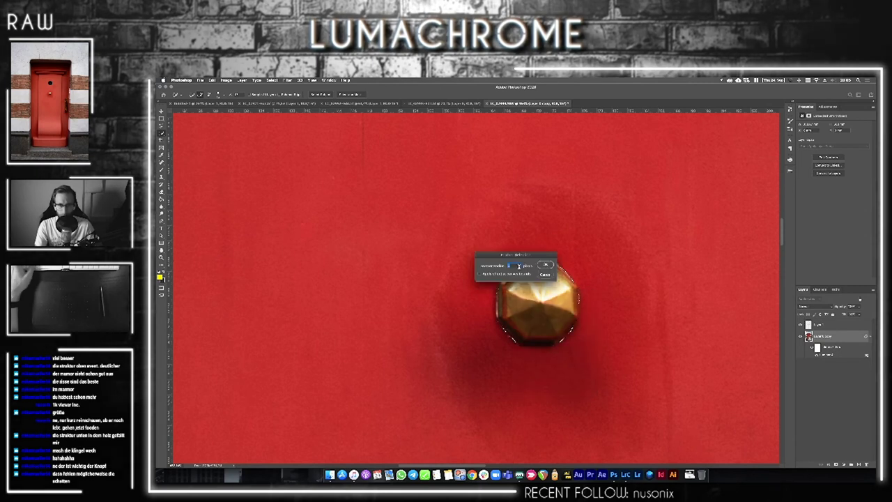
pyautogui.click(546, 265)
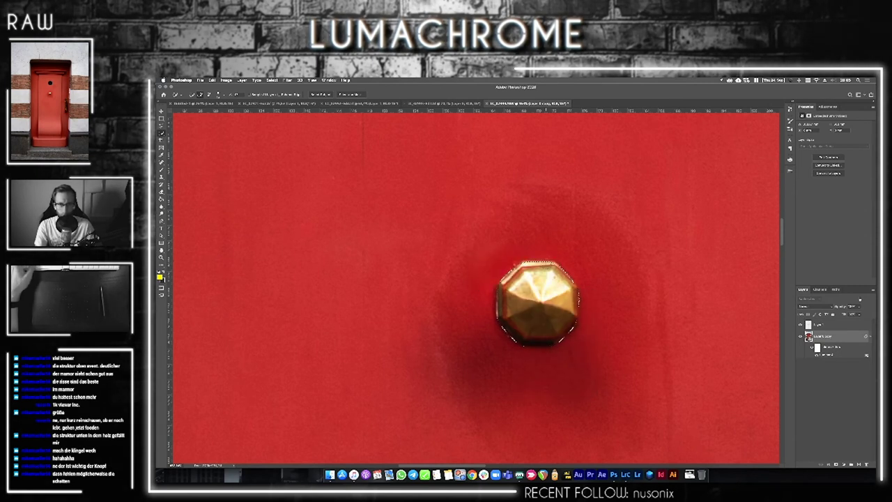
pyautogui.rightClick(534, 294)
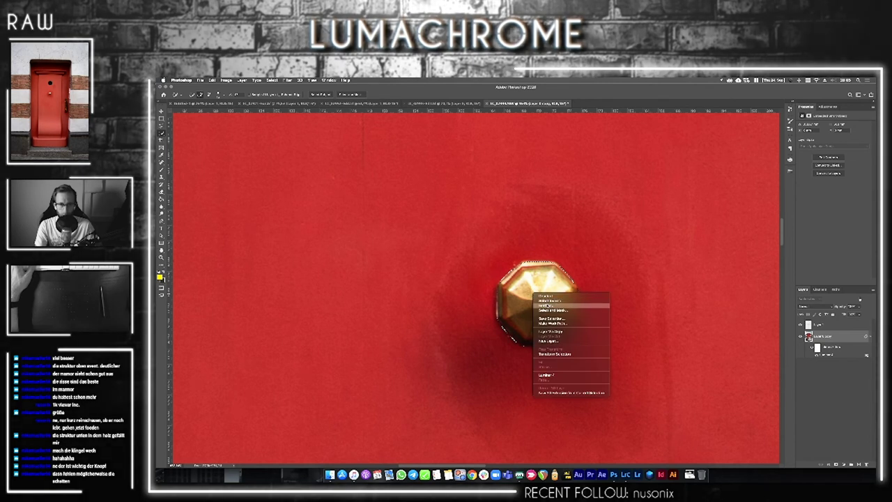
pyautogui.click(545, 305)
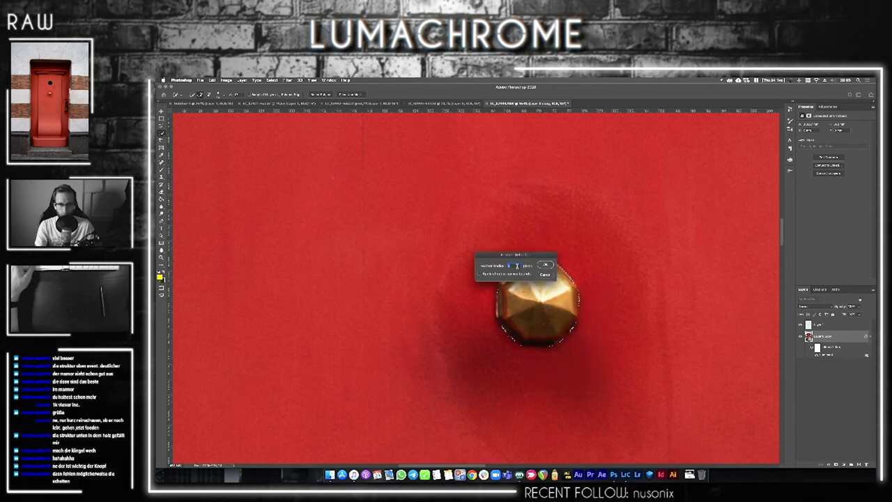
pyautogui.press('Return')
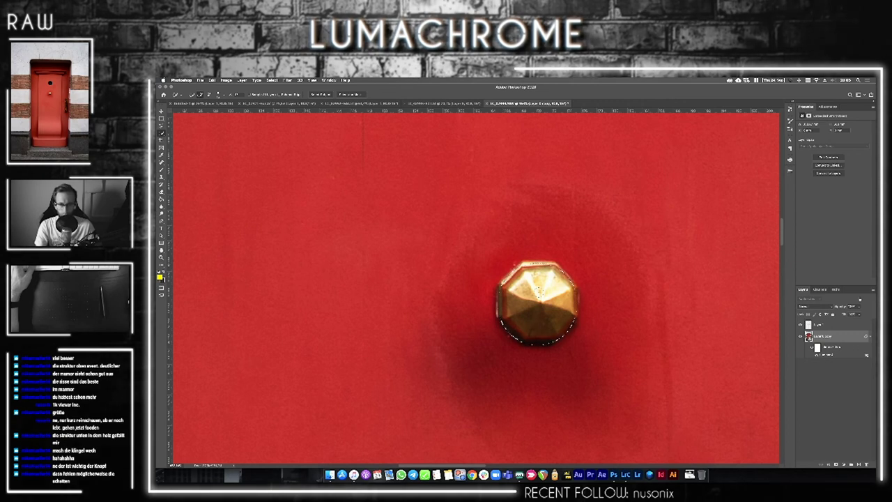
# - Re-feather the knob selection with a 1-pixel radius and recheck the setting
pyautogui.rightClick(539, 291)
pyautogui.click(545, 304)
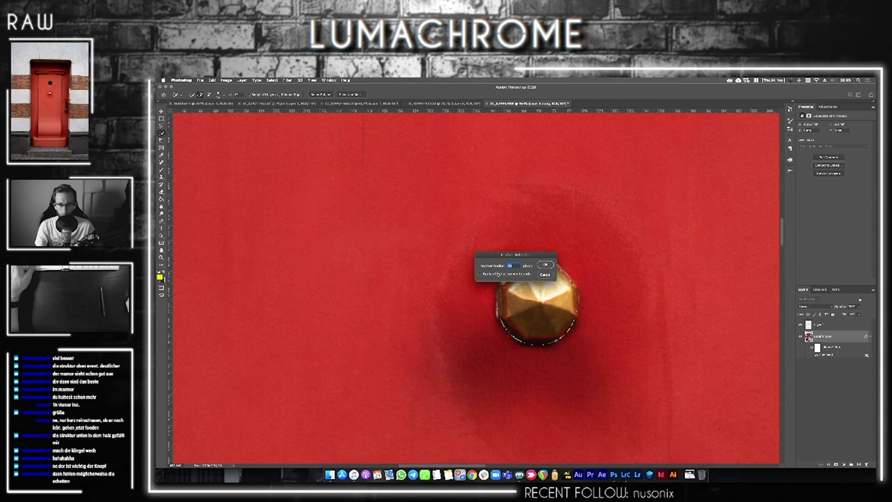
pyautogui.write('1')
pyautogui.press('Return')
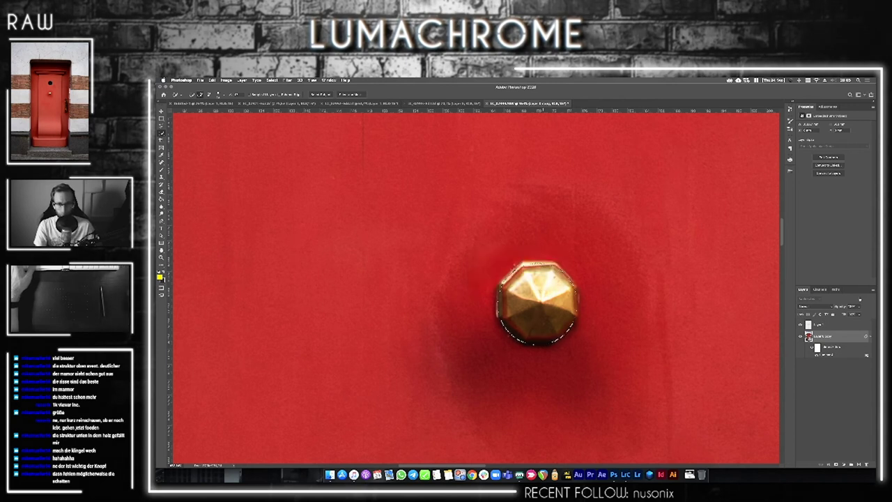
pyautogui.rightClick(542, 296)
pyautogui.click(553, 308)
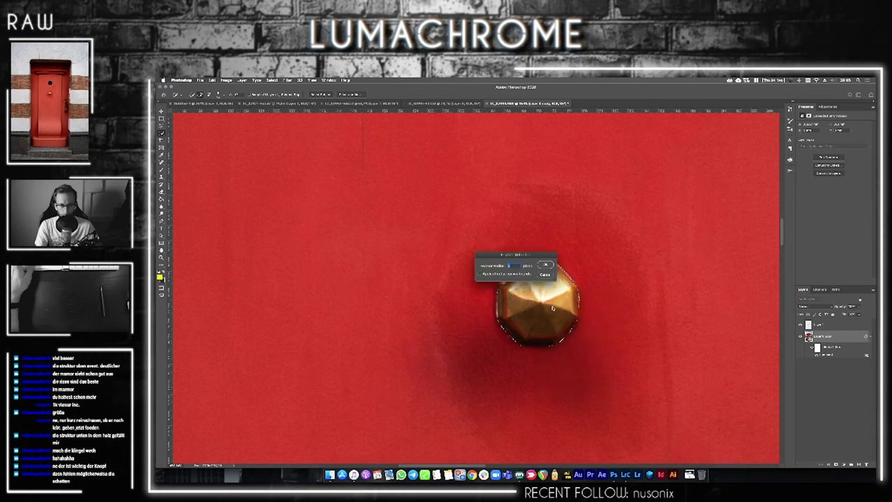
pyautogui.press('Return')
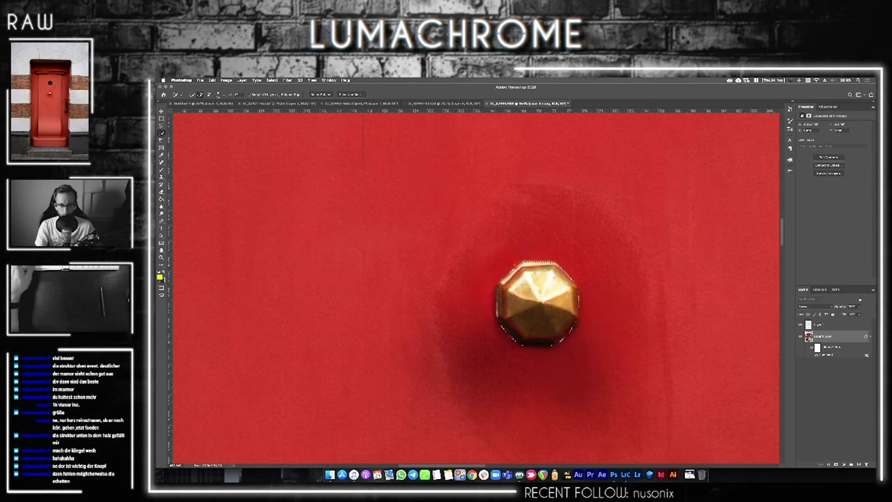
pyautogui.rightClick(540, 278)
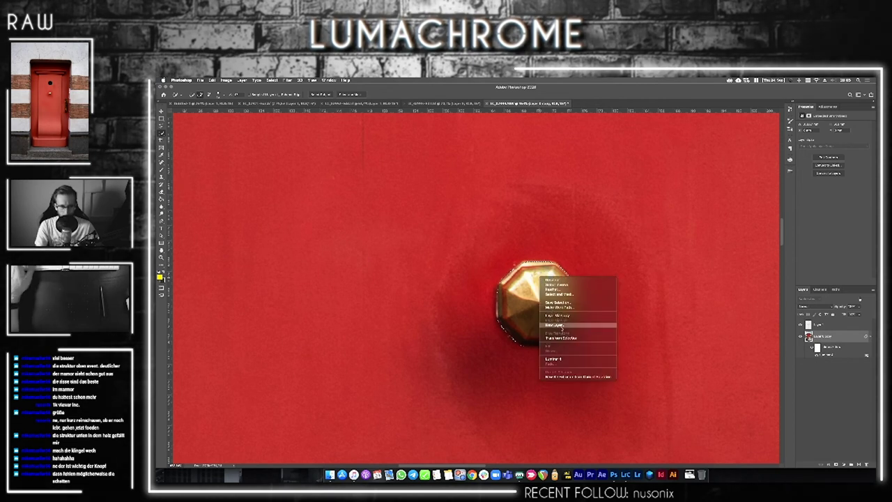
pyautogui.click(561, 325)
pyautogui.press('Return')
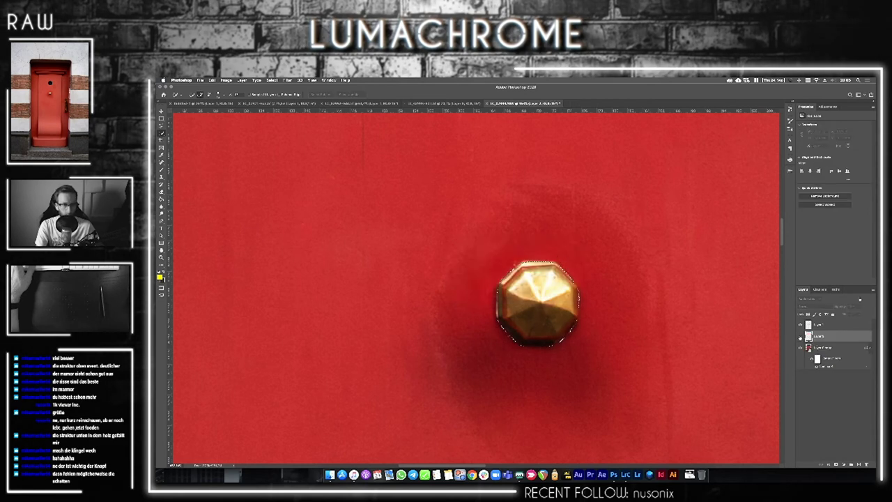
pyautogui.click(800, 325)
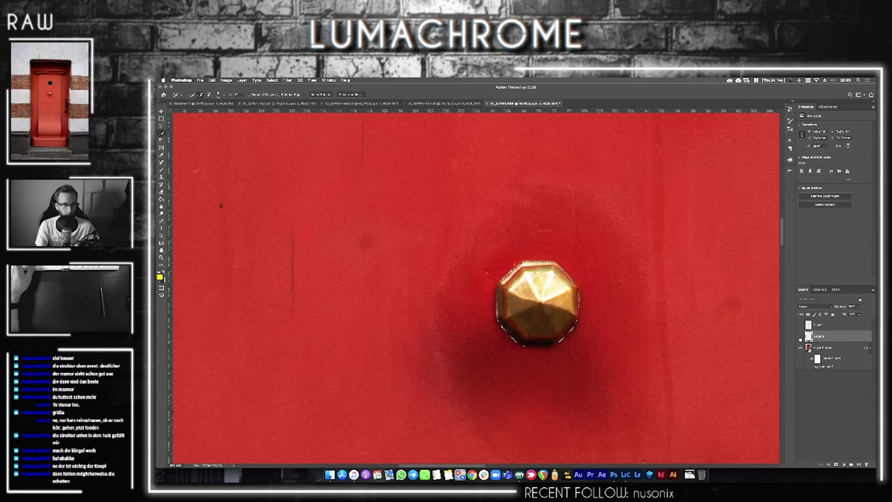
pyautogui.click(800, 325)
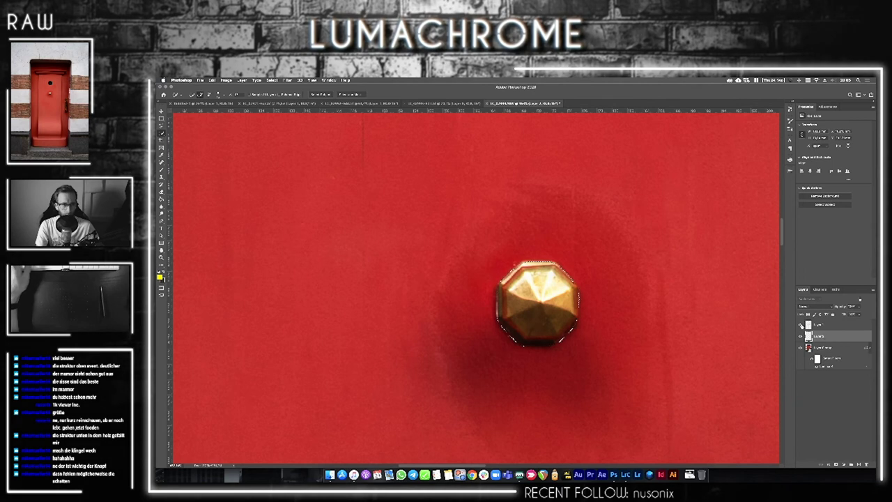
pyautogui.click(801, 325)
pyautogui.click(800, 347)
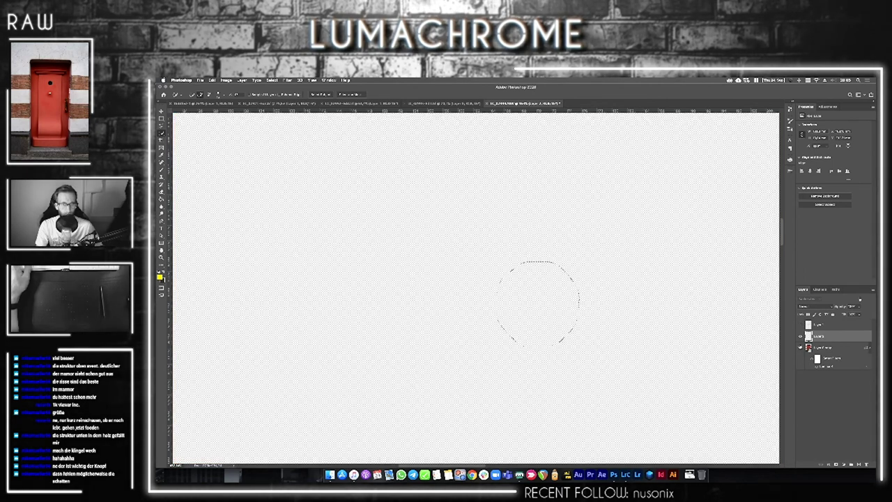
pyautogui.click(800, 347)
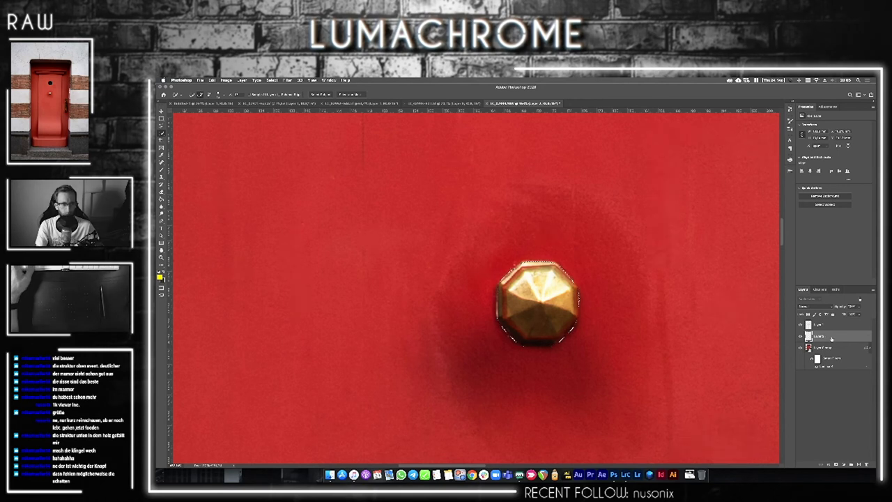
pyautogui.click(800, 347)
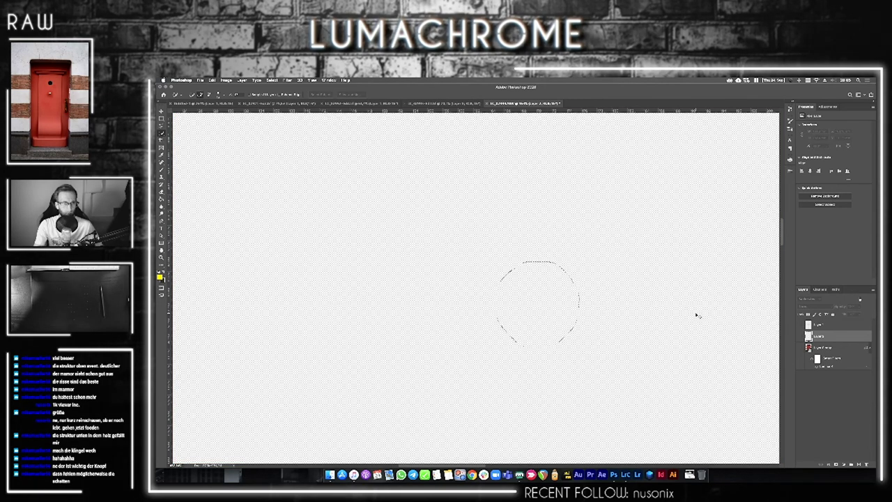
pyautogui.hotkey('ctrl', 'z')
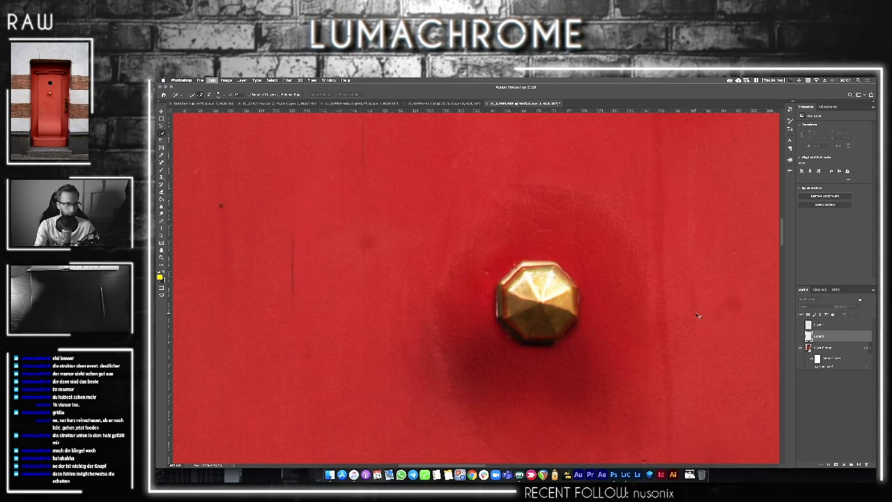
pyautogui.hotkey('ctrl', 'z')
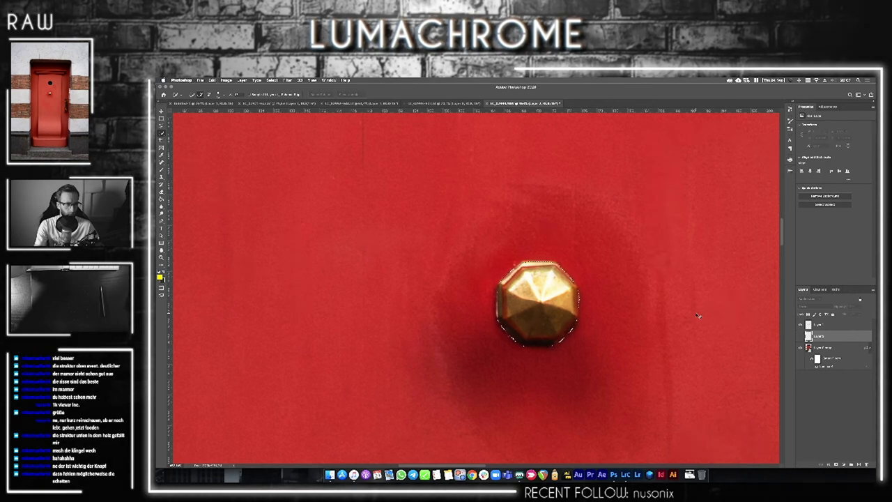
pyautogui.hotkey('ctrl', 'shift', 'z')
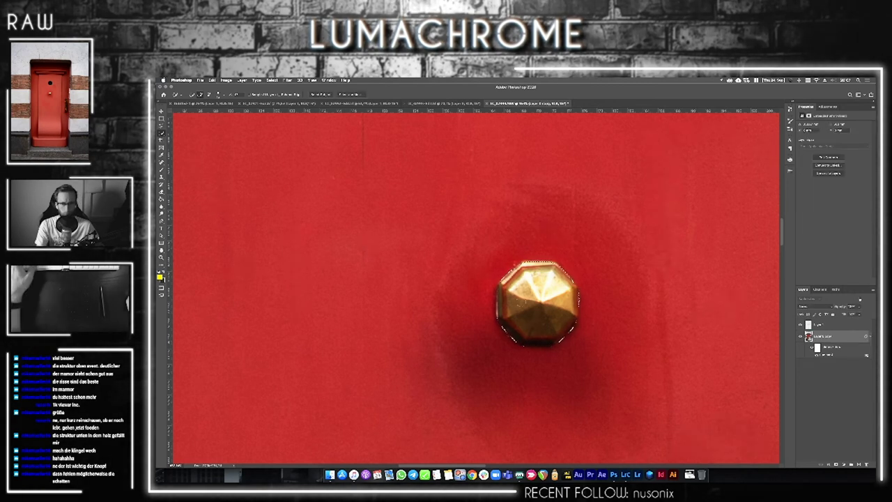
# - Dismiss the selection options and toggle the top layer's visibility to compare the door
pyautogui.rightClick(525, 301)
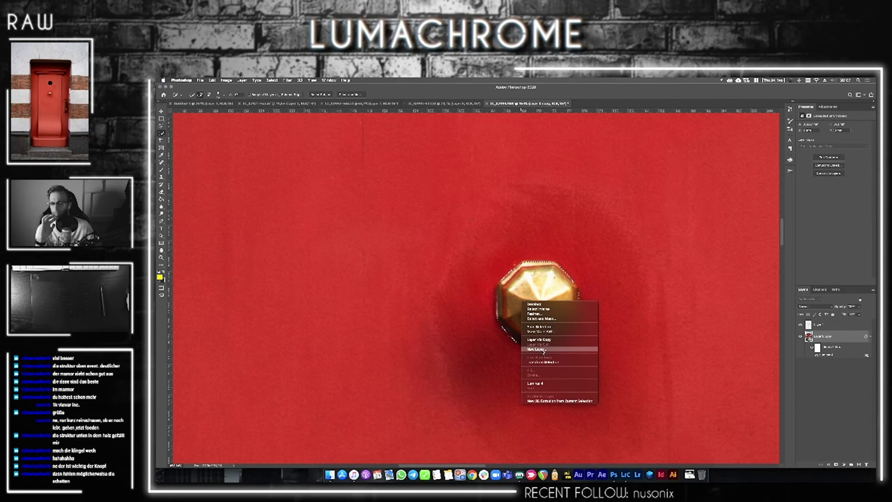
pyautogui.press('Escape')
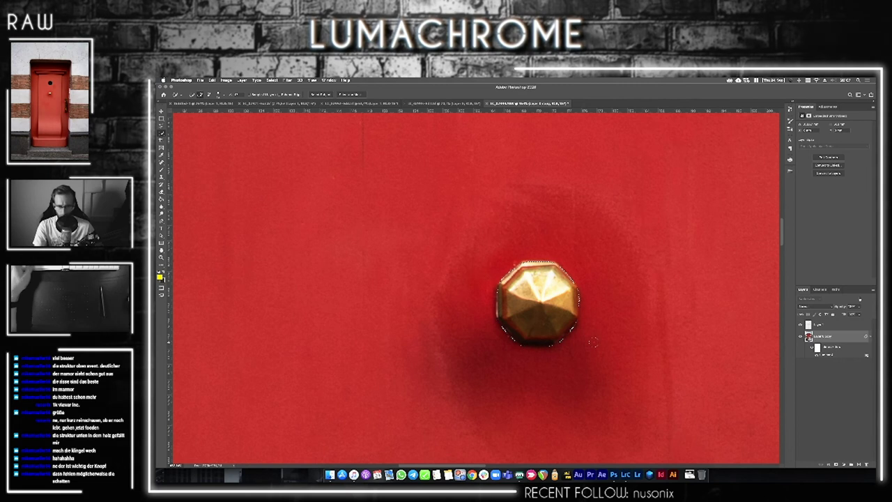
pyautogui.scroll(-2, 617, 338)
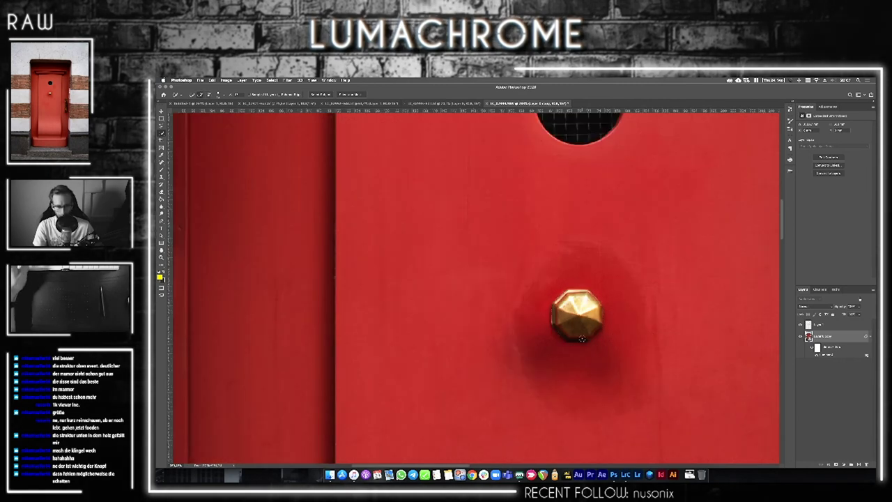
pyautogui.scroll(-2, 580, 331)
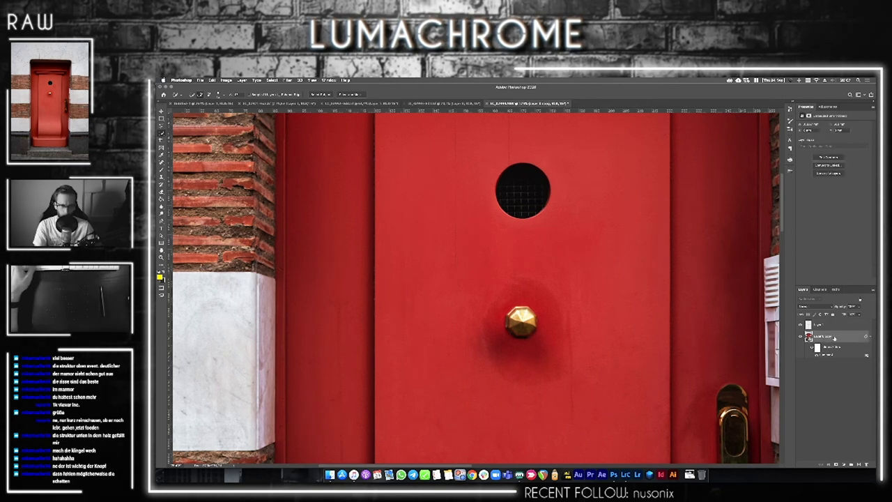
pyautogui.click(802, 325)
pyautogui.click(801, 325)
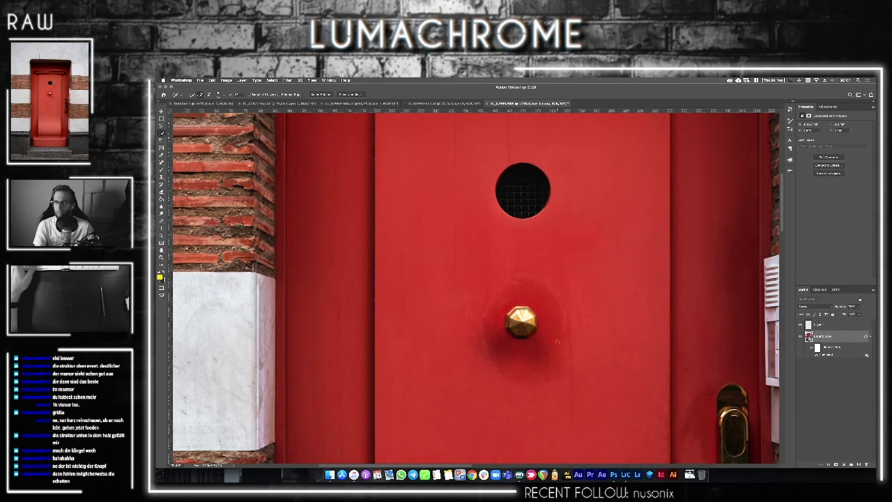
# - Fit the whole door image in view and ready the Clone Stamp tool
pyautogui.hotkey('ctrl', '0')
pyautogui.scroll(3, 526, 411)
pyautogui.scroll(2, 416, 315)
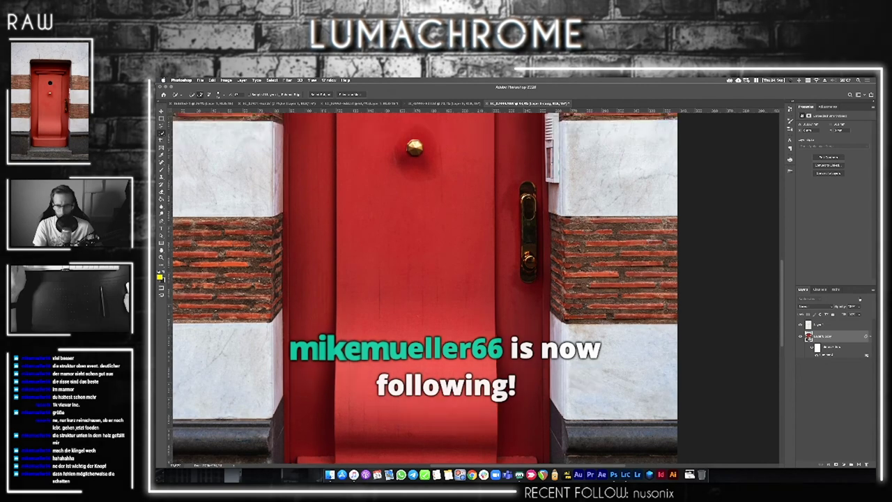
pyautogui.scroll(3, 415, 316)
pyautogui.hscroll(-2, 416, 315)
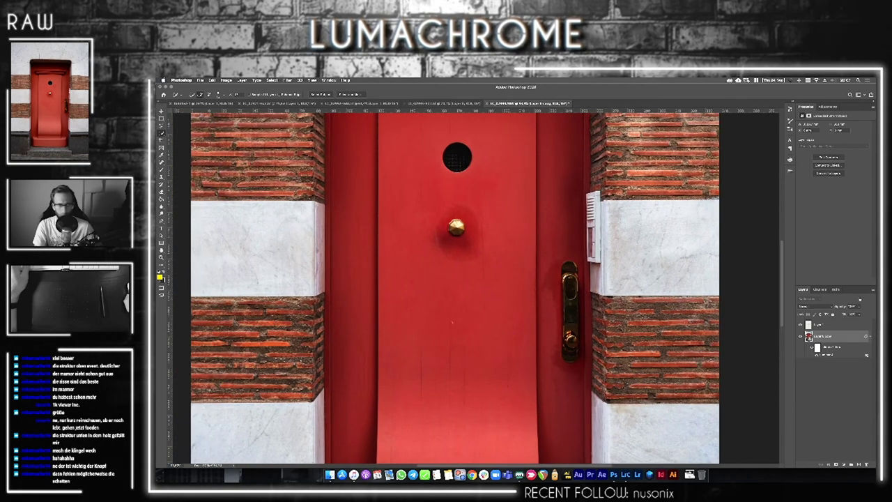
pyautogui.click(859, 460)
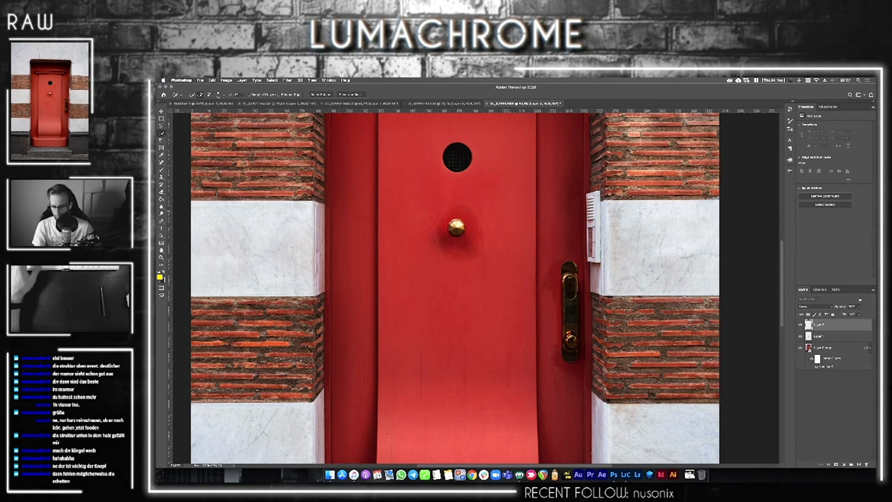
pyautogui.press('s')
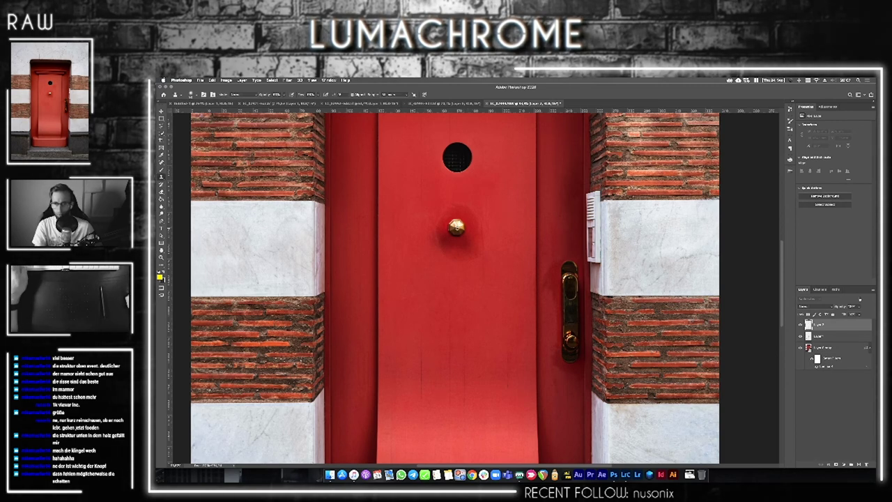
pyautogui.scroll(5, 456, 226)
pyautogui.scroll(-3, 457, 226)
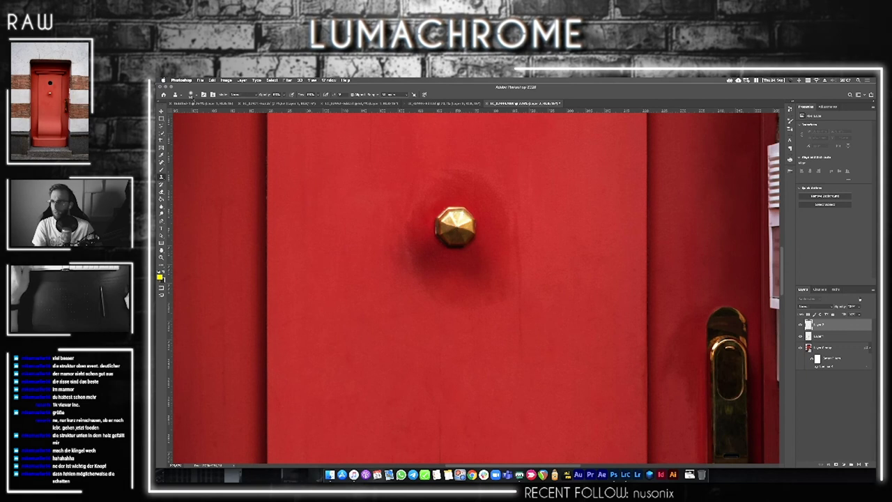
pyautogui.click(192, 94)
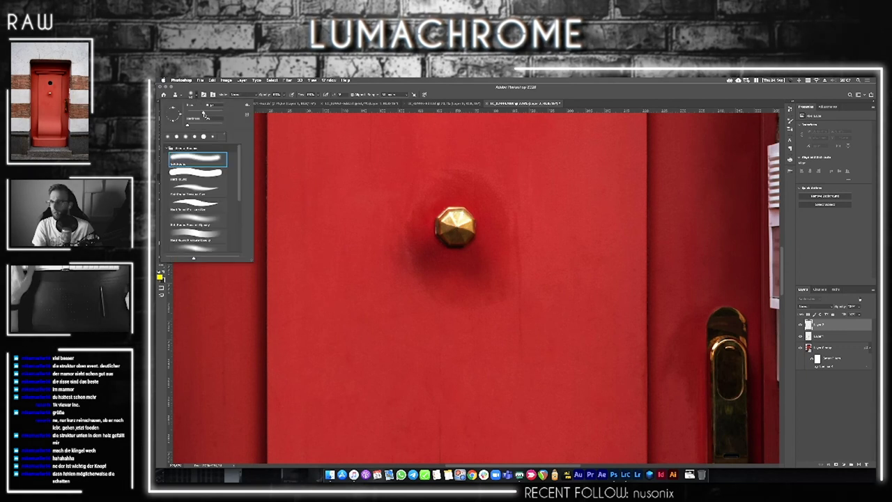
pyautogui.moveTo(388, 205); pyautogui.dragTo(452, 219)
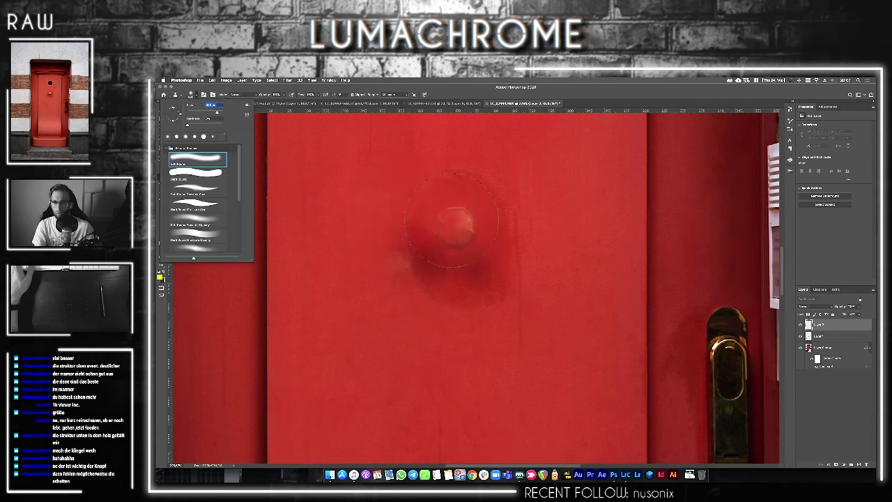
pyautogui.hotkey('ctrl', 'z')
pyautogui.keyDown('alt'); pyautogui.click(456, 224); pyautogui.keyUp('alt')
pyautogui.moveTo(449, 359); pyautogui.dragTo(463, 390)
pyautogui.hotkey('ctrl', 'z')
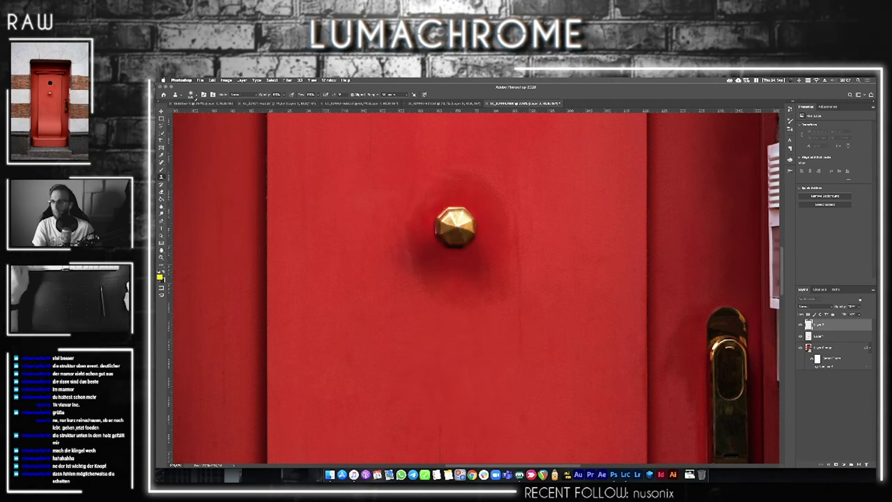
pyautogui.click(191, 94)
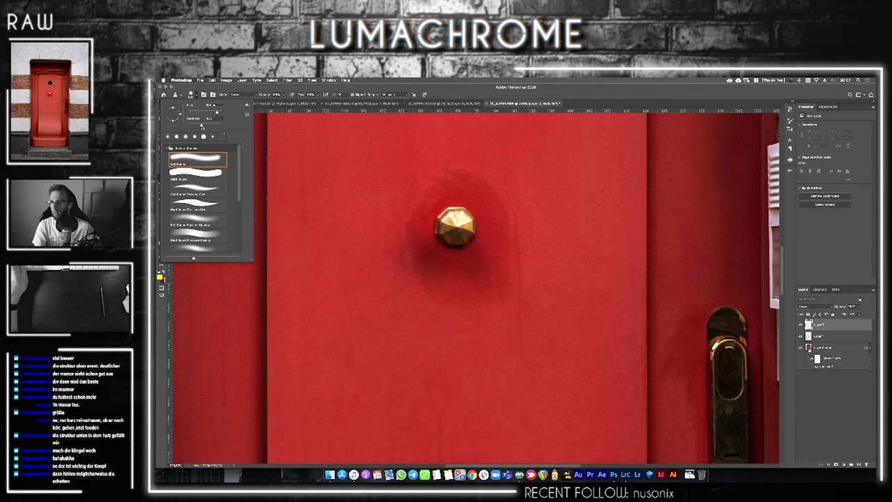
pyautogui.moveTo(428, 298)
pyautogui.mouseDown()
pyautogui.moveTo(408, 305)
pyautogui.moveTo(369, 280)
pyautogui.mouseUp()
pyautogui.hotkey('ctrl', 'z')
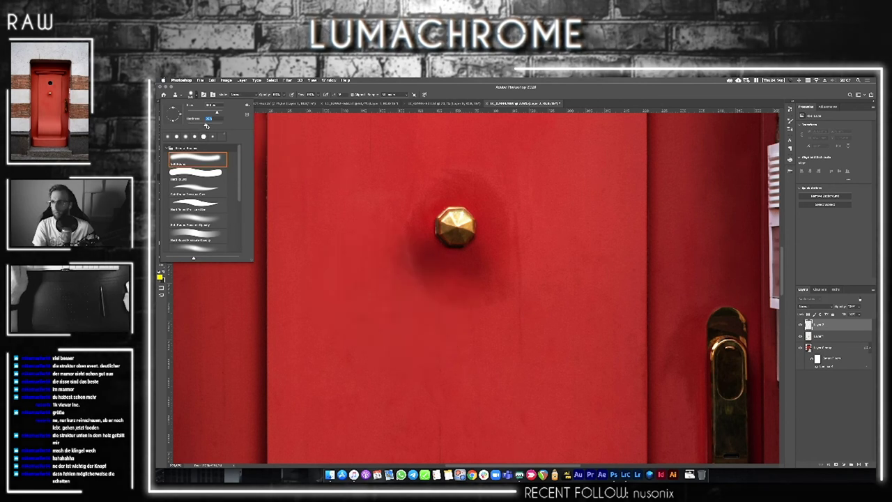
pyautogui.moveTo(189, 126); pyautogui.dragTo(192, 127)
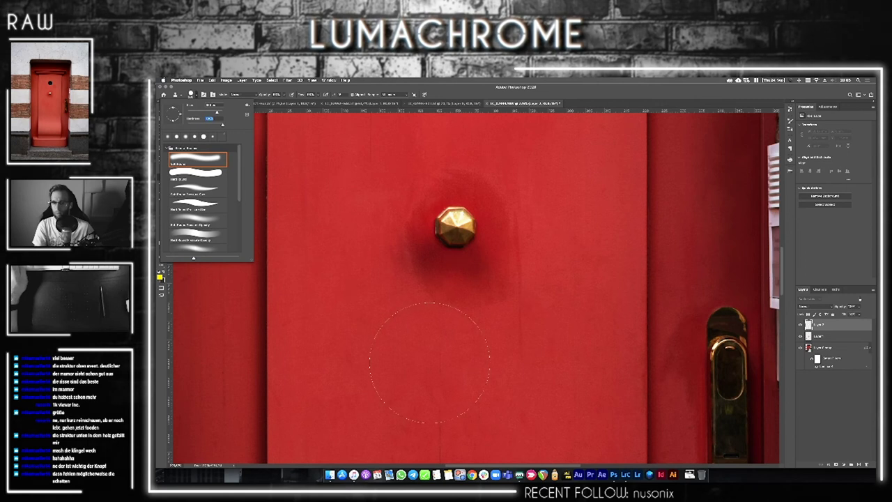
pyautogui.click(398, 371)
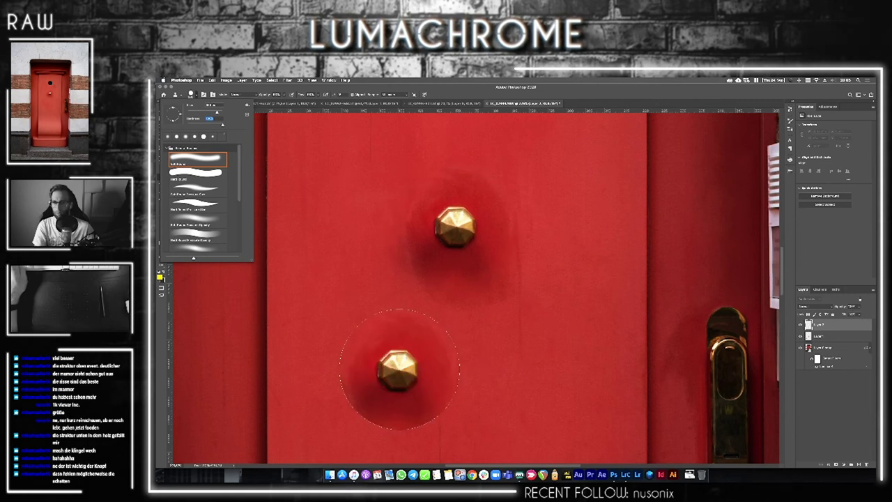
pyautogui.hotkey('ctrl', 'z')
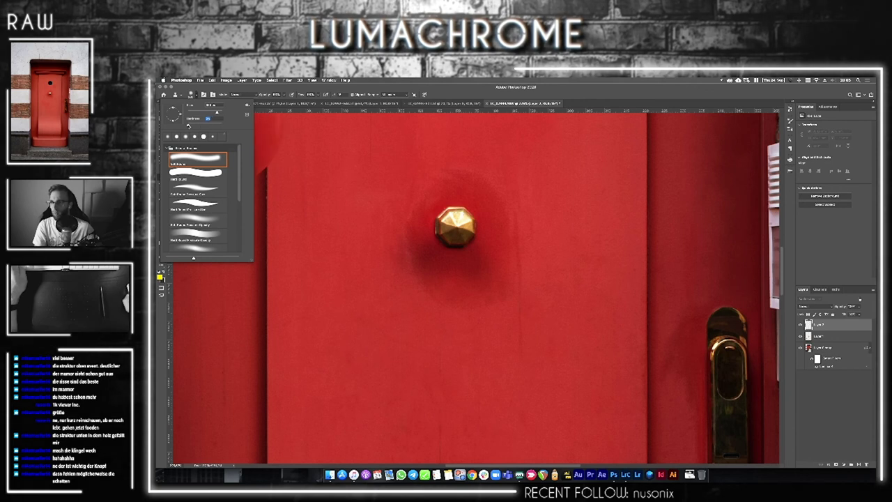
pyautogui.click(410, 315)
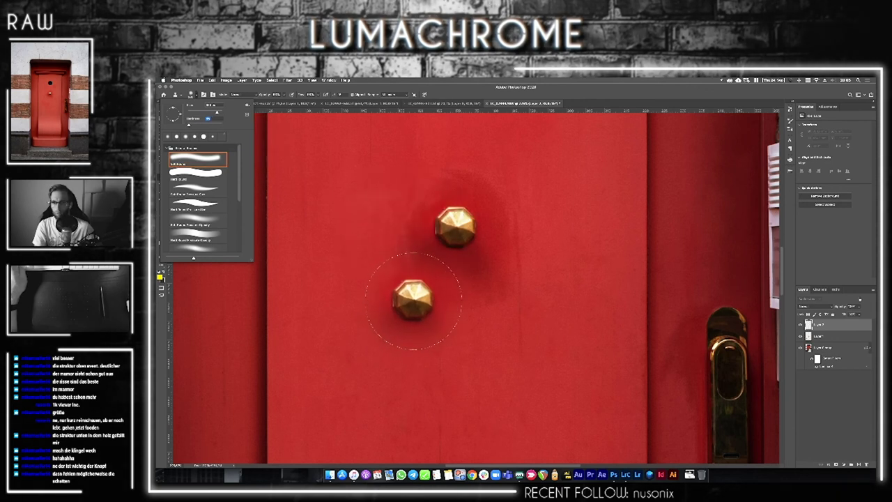
pyautogui.hotkey('ctrl', 'z')
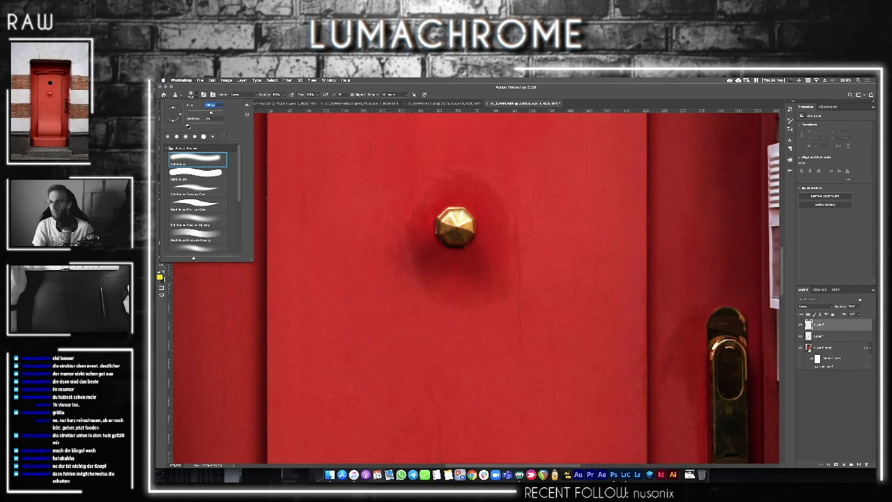
# - Test two clone stamps left of the knob and undo both
pyautogui.click(386, 222)
pyautogui.hotkey('ctrl', 'z')
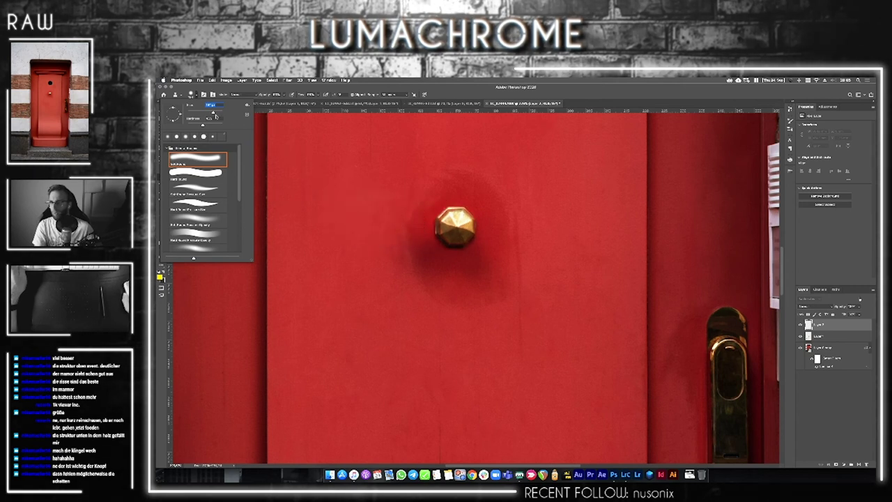
pyautogui.click(344, 228)
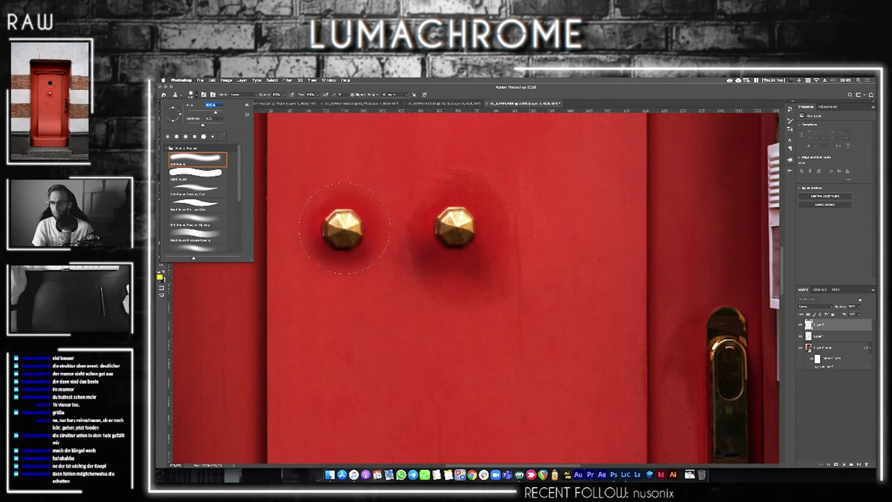
pyautogui.hotkey('ctrl', 'z')
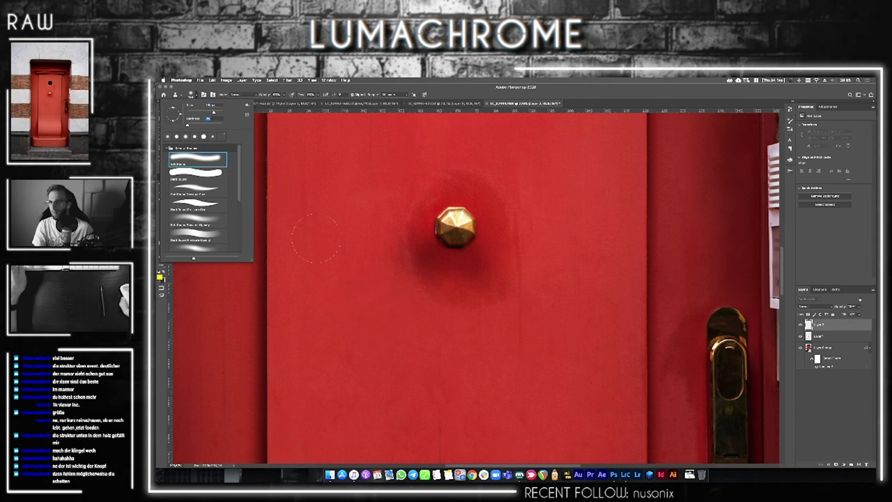
# - Set the clone brush hardness to 0, enlarge it, and stamp onto the lower door
pyautogui.moveTo(214, 113); pyautogui.dragTo(216, 113)
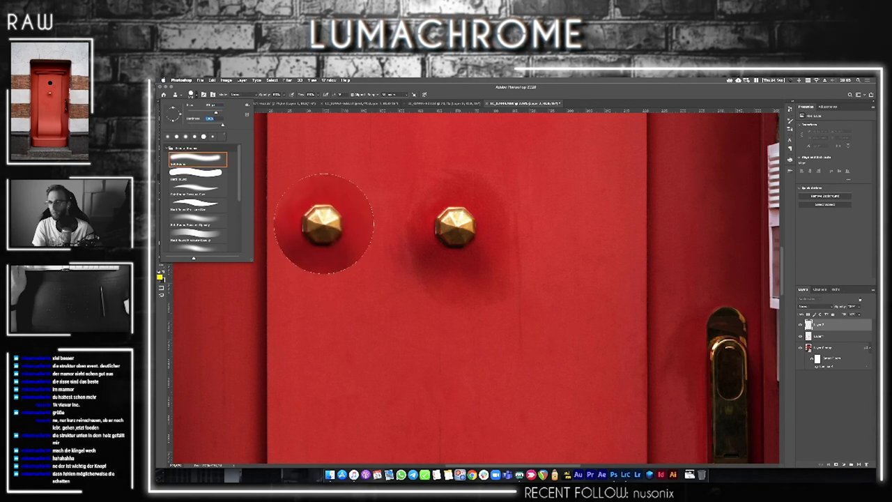
pyautogui.press('Tab')
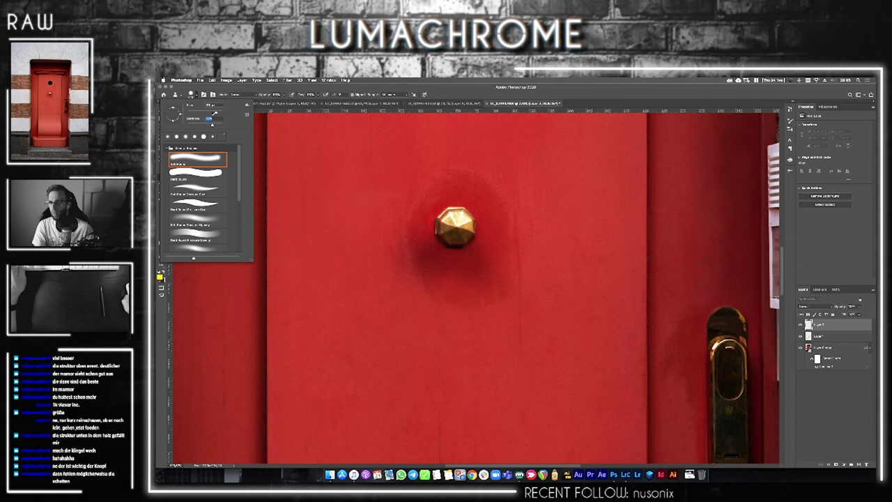
pyautogui.hotkey('shift', 'Tab')
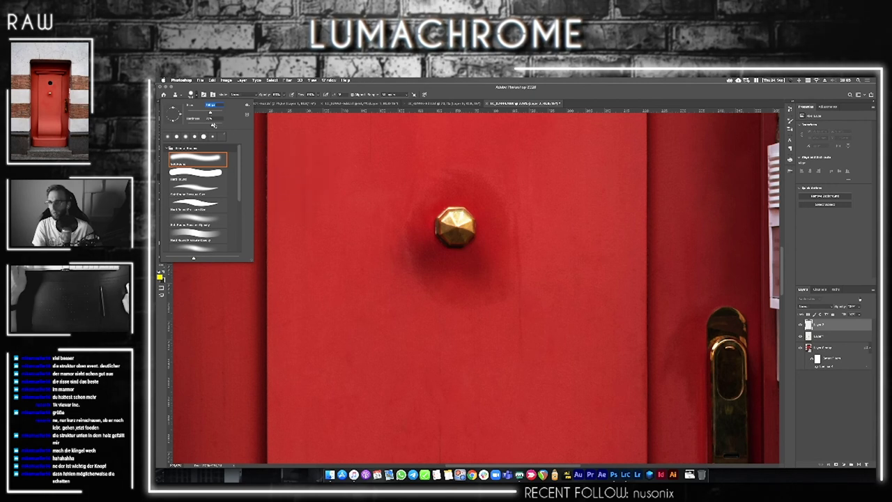
pyautogui.press('Tab')
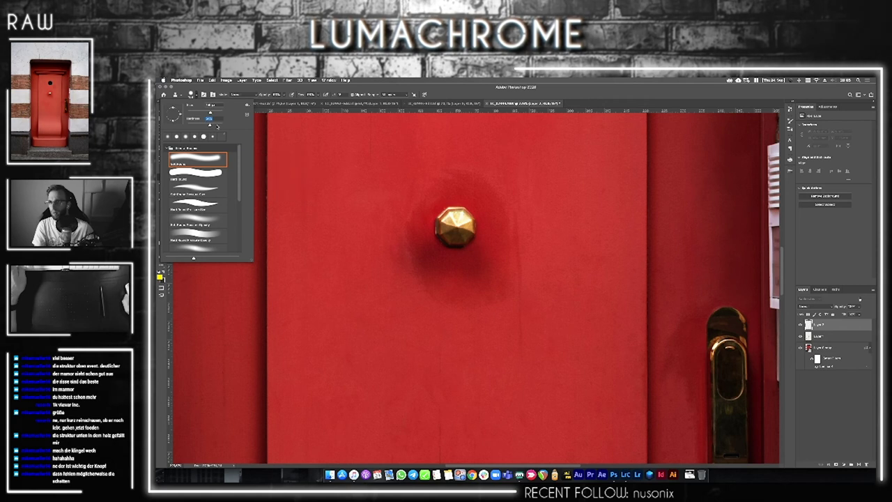
pyautogui.write('0')
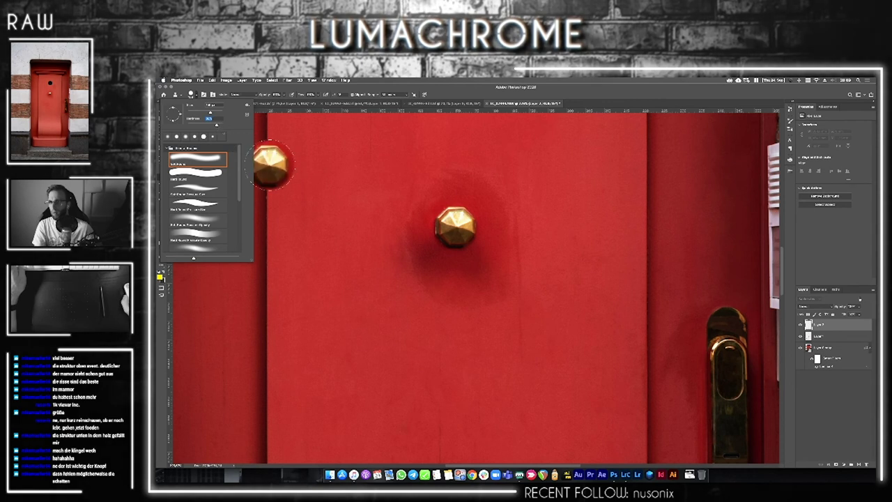
pyautogui.moveTo(211, 112); pyautogui.dragTo(213, 112)
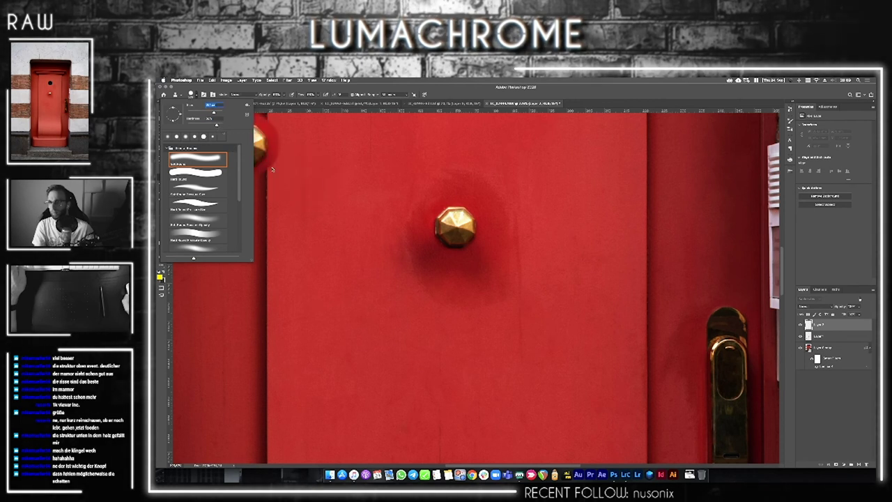
pyautogui.click(213, 125)
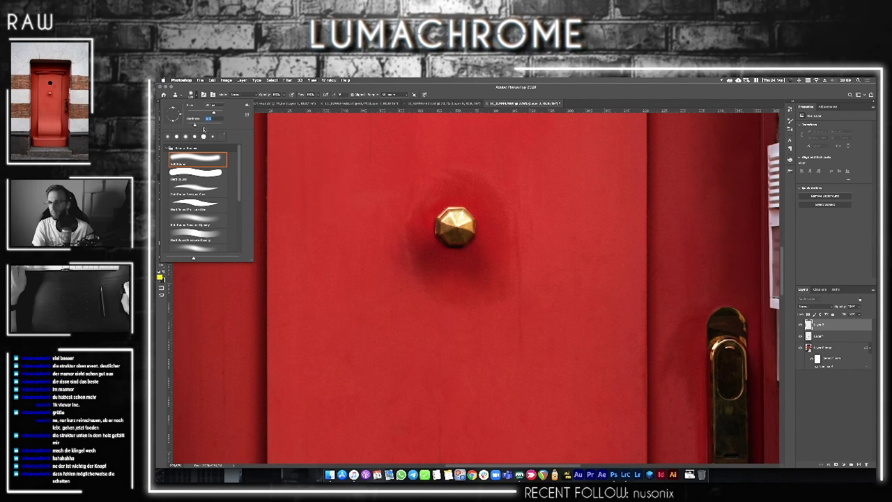
pyautogui.click(219, 103)
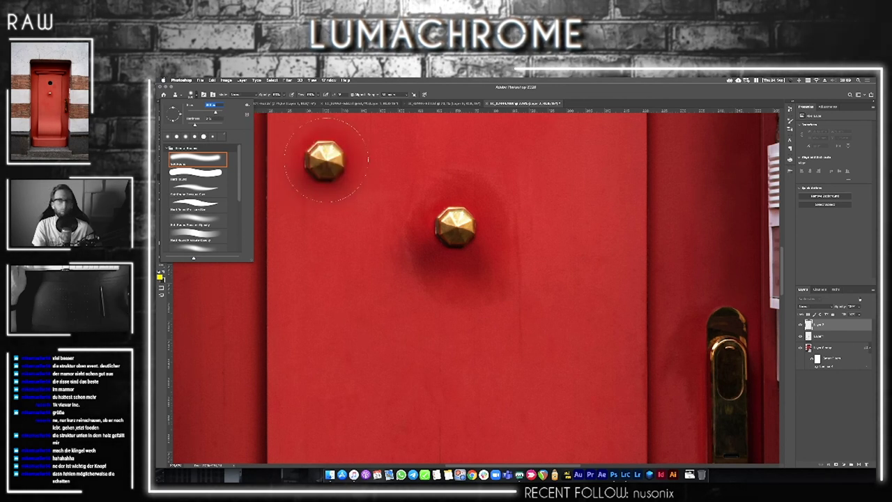
pyautogui.scroll(-1, 387, 379)
pyautogui.click(380, 385)
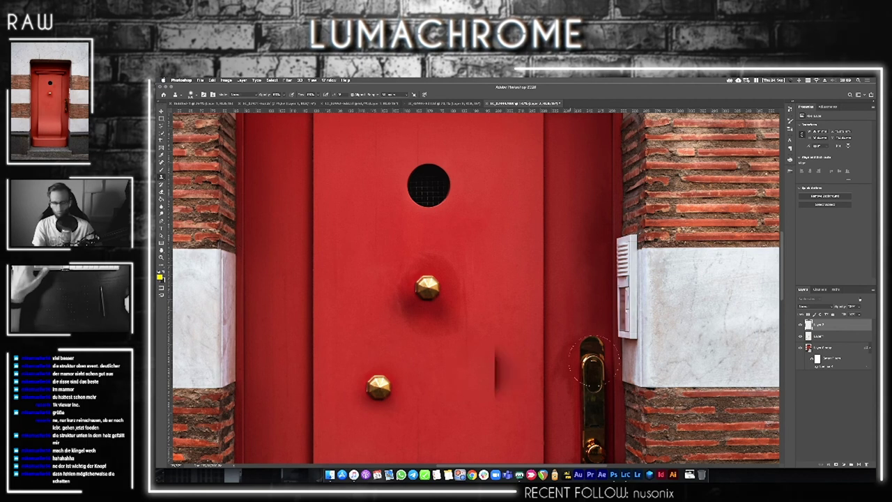
# - Select the second layer, try spot-healing the door around the knob, then undo it
pyautogui.click(836, 338)
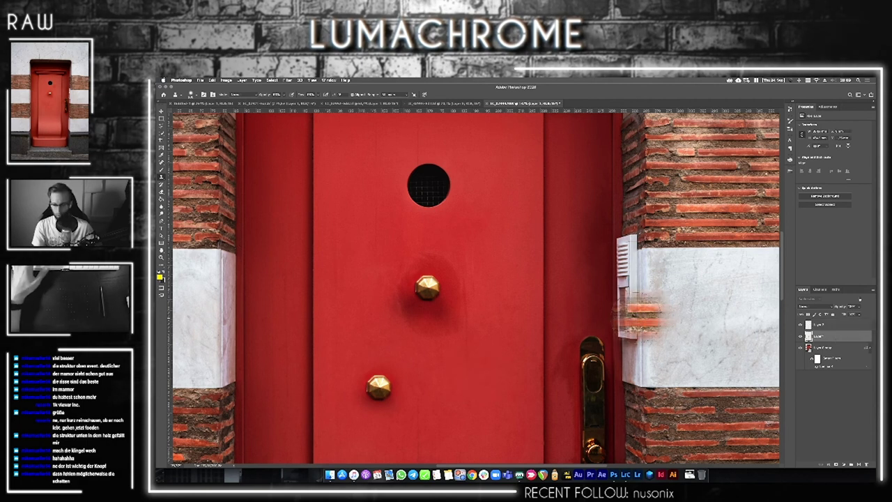
pyautogui.press('j')
pyautogui.hotkey('ctrl', 'z')
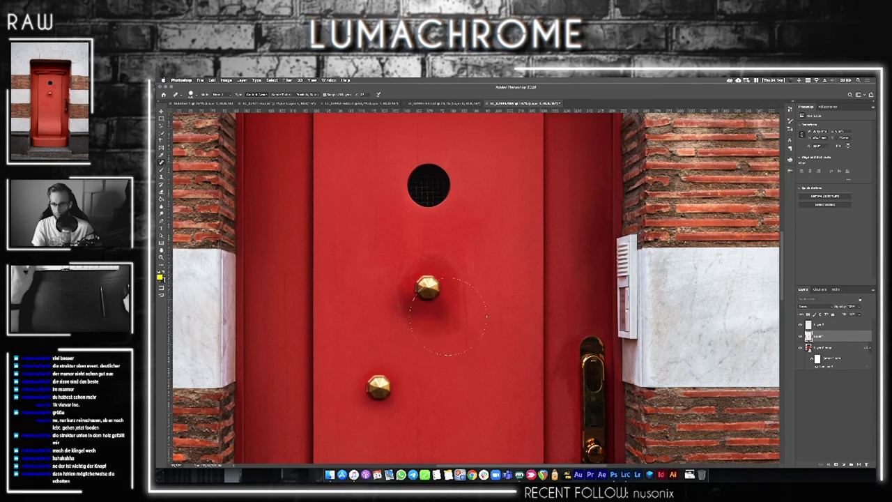
pyautogui.moveTo(448, 316); pyautogui.dragTo(429, 301)
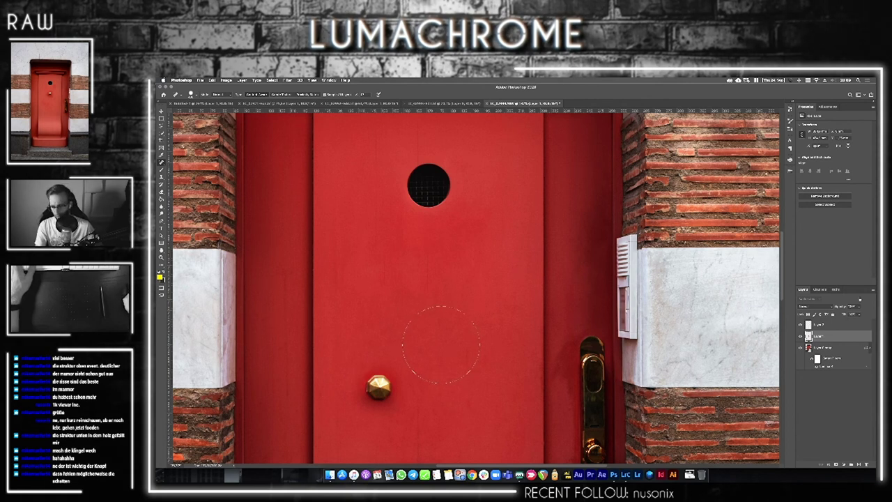
pyautogui.press('s')
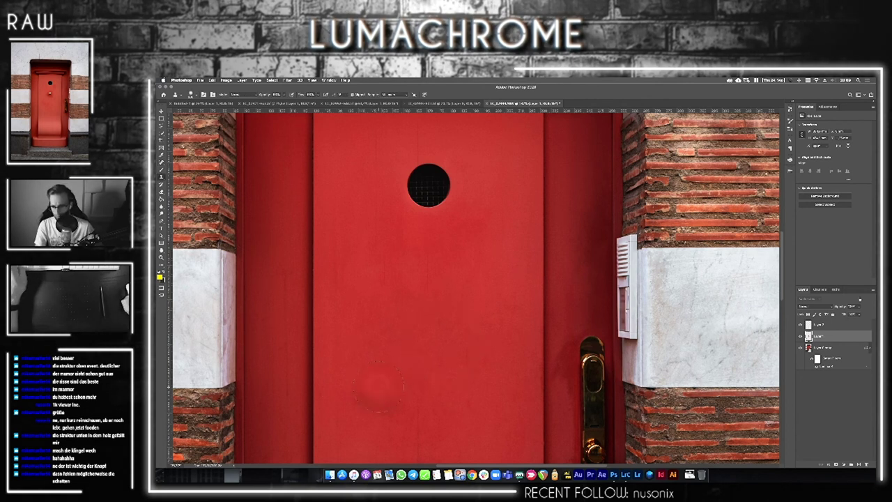
pyautogui.hotkey('ctrl', 'z')
# - Trial-stamp the knob copy at progressively higher spots, undoing each placement
pyautogui.click(423, 277)
pyautogui.hotkey('ctrl', 'z')
pyautogui.click(426, 272)
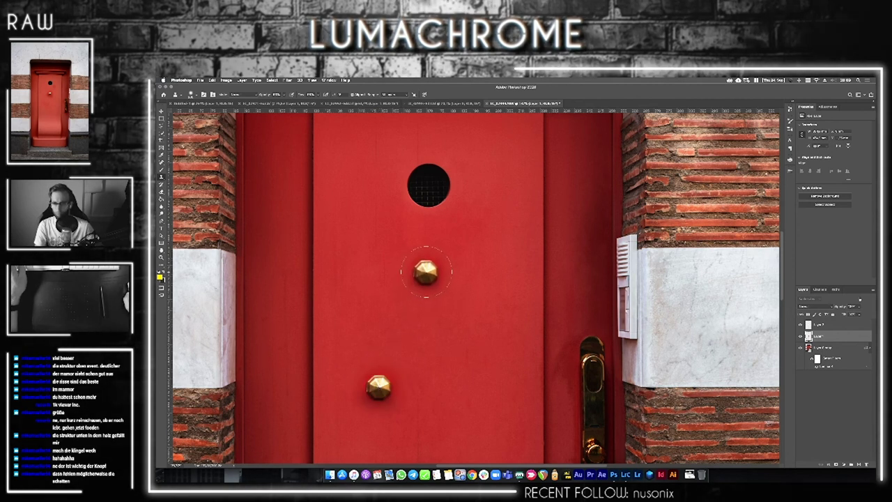
pyautogui.hotkey('ctrl', 'z')
pyautogui.click(426, 269)
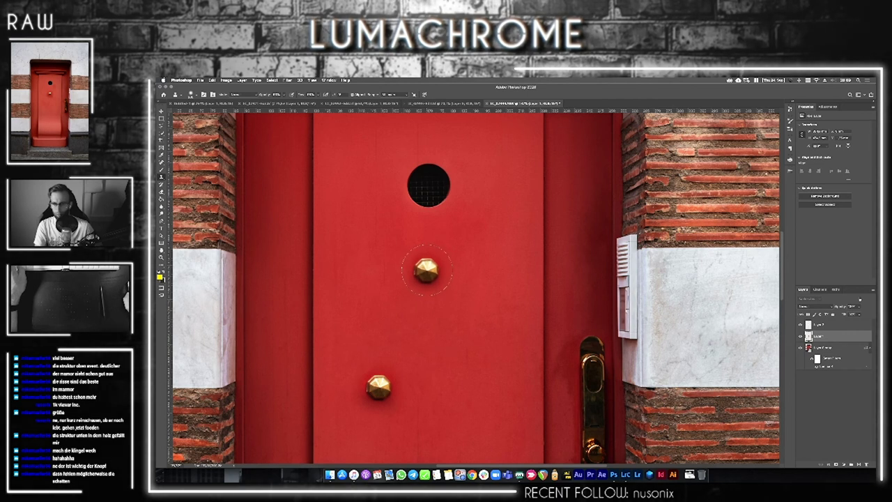
pyautogui.hotkey('ctrl', 'z')
pyautogui.click(428, 252)
pyautogui.hotkey('ctrl', 'z')
# - Add a vertical guide through the peephole and stamp the knob centred below it
pyautogui.click(427, 185)
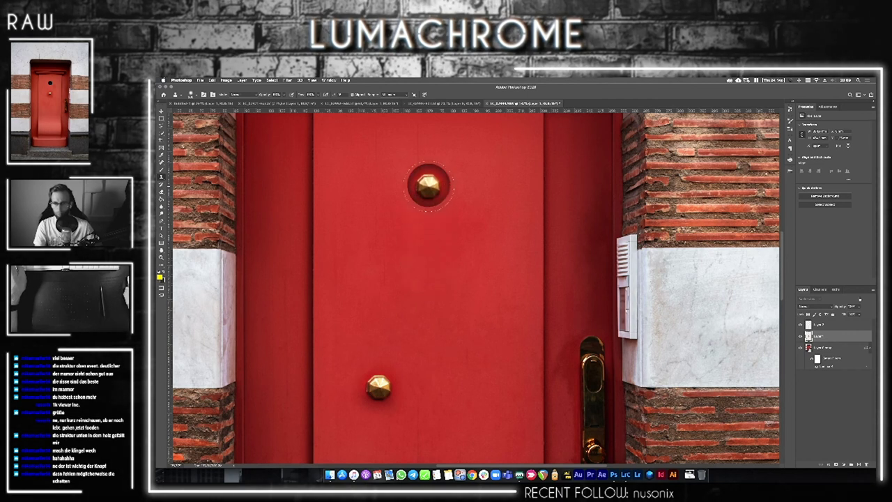
pyautogui.hotkey('ctrl', 'z')
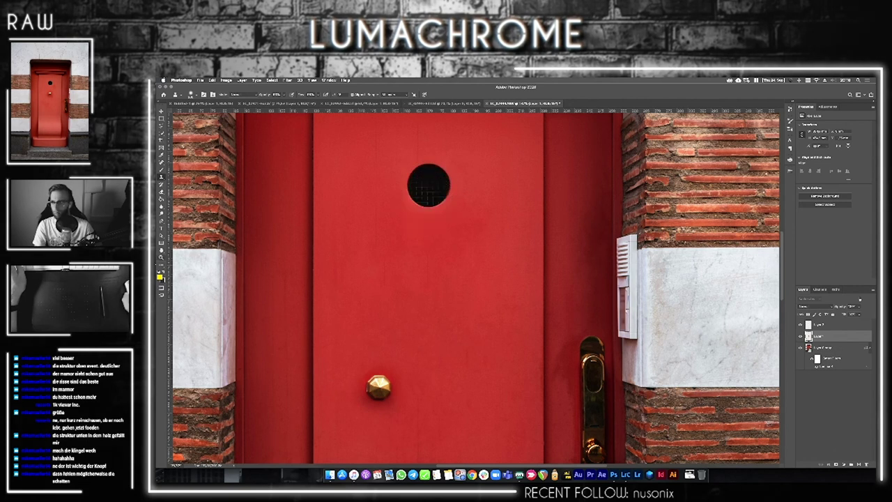
pyautogui.moveTo(186, 252); pyautogui.dragTo(416, 243)
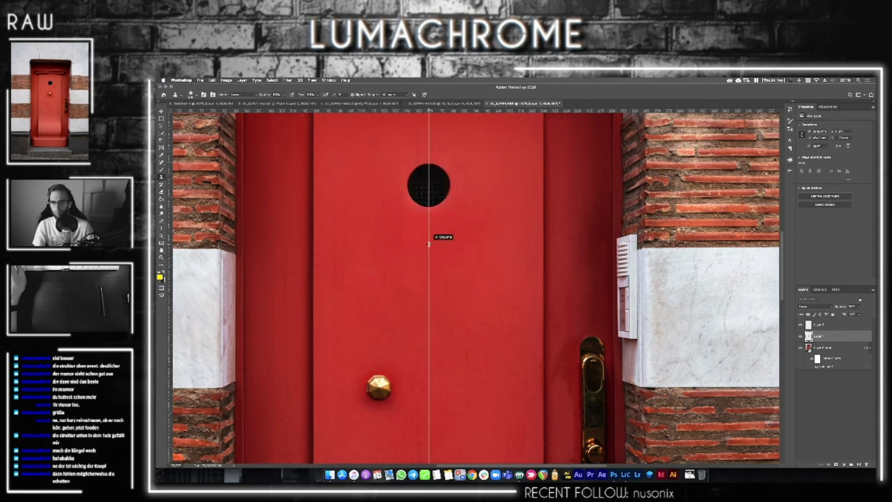
pyautogui.click(428, 269)
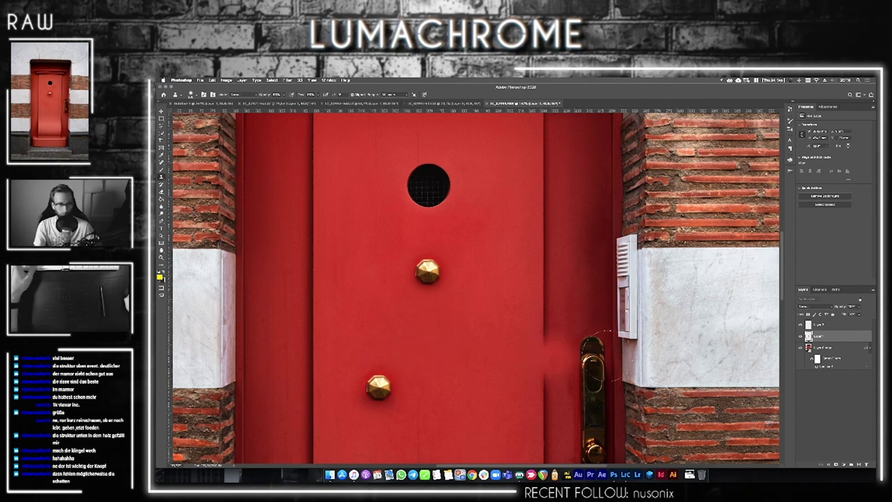
# - Compare layer visibility, hide the lower brass knob's layer, and zoom out to the whole door
pyautogui.press('w')
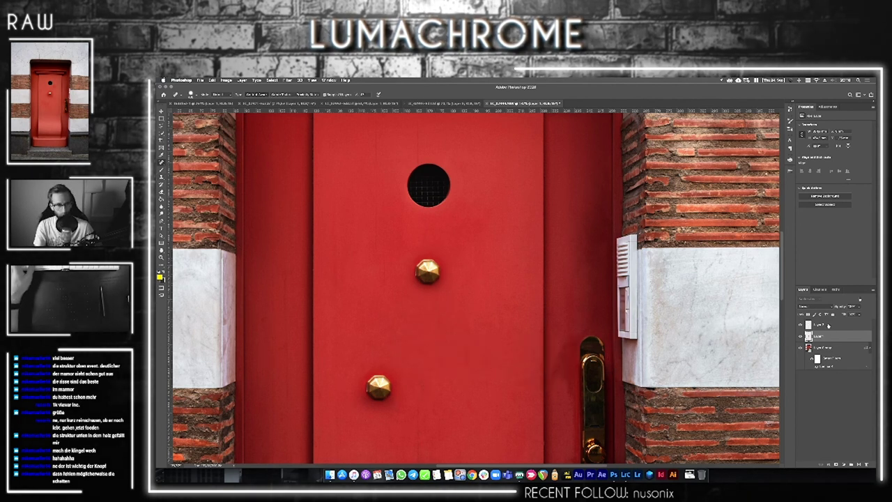
pyautogui.click(801, 337)
pyautogui.click(800, 337)
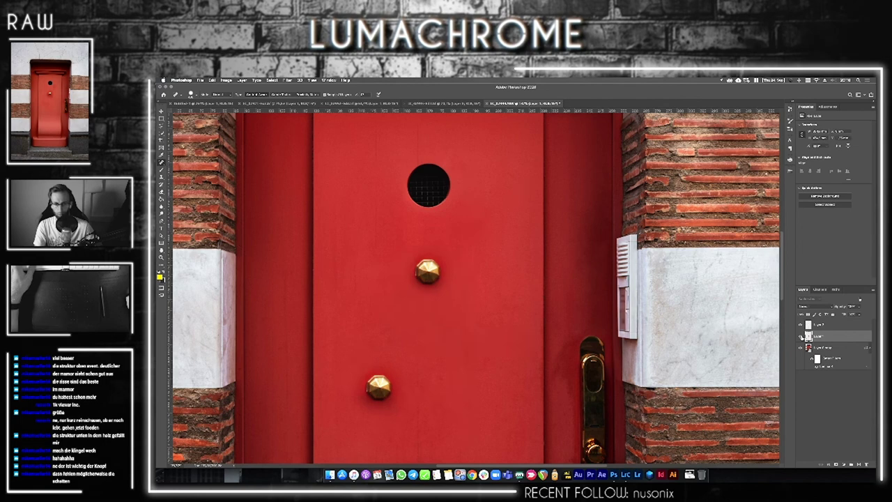
pyautogui.click(800, 324)
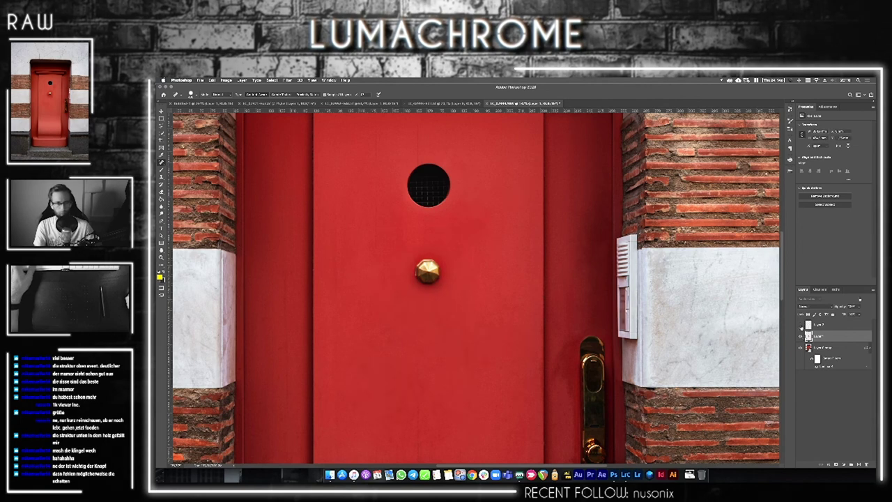
pyautogui.scroll(-3, 464, 326)
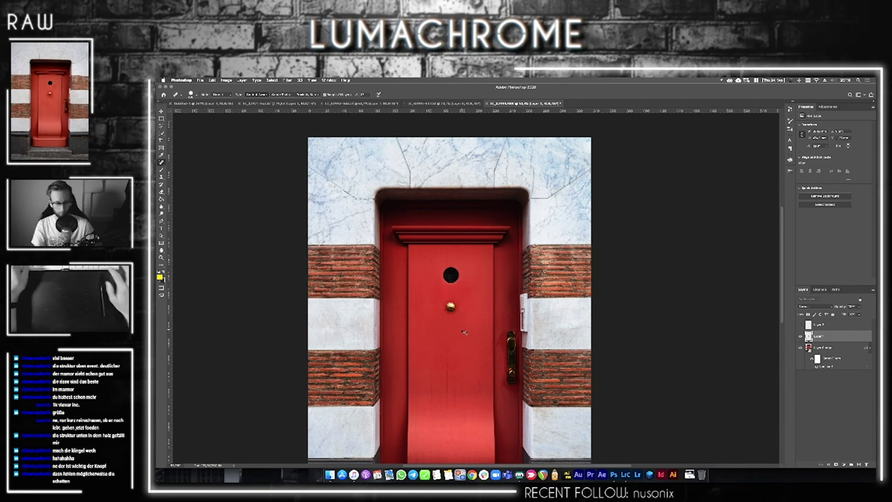
pyautogui.scroll(-1, 447, 324)
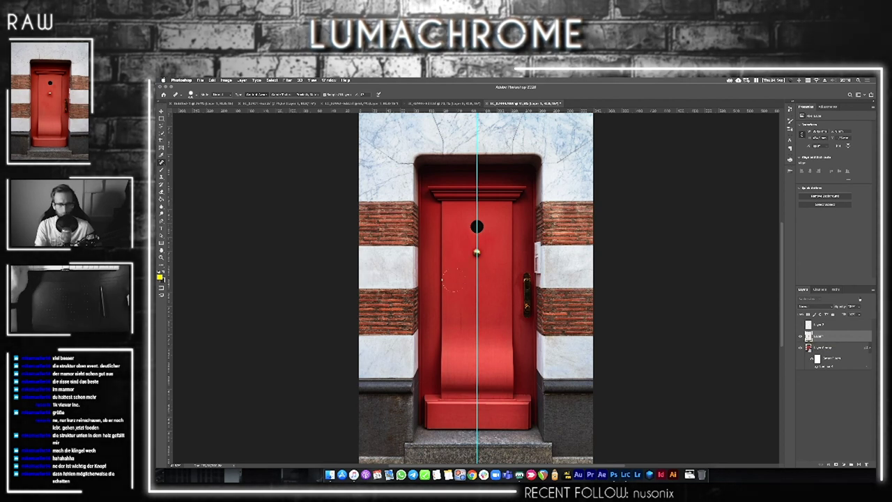
# - Zoom in and step back and forth through earlier knob edits in History
pyautogui.hotkey('ctrl', '+')
pyautogui.hotkey('ctrl', 'z')
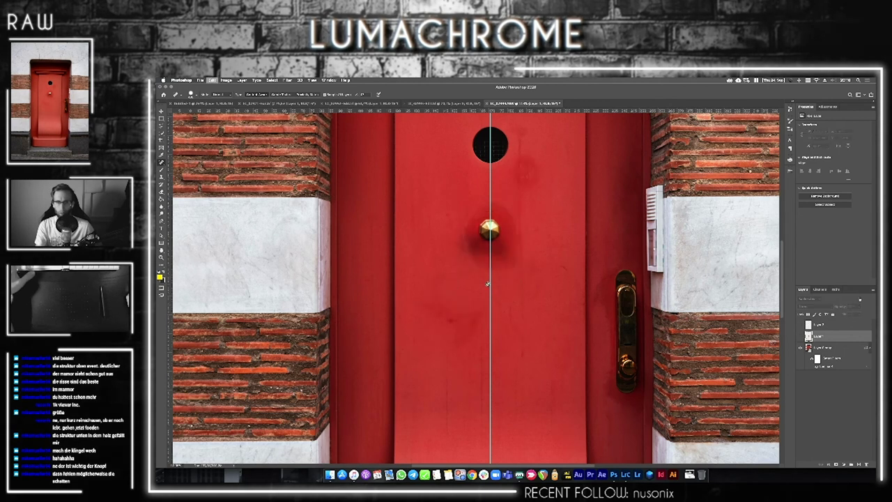
pyautogui.hotkey('ctrl', 'shift', 'z')
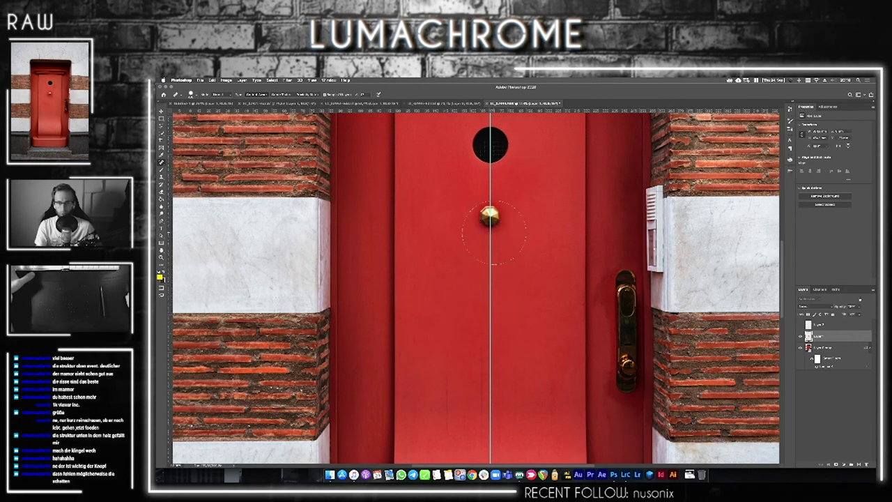
pyautogui.hotkey('ctrl', 'z')
pyautogui.hotkey('ctrl', 'z')
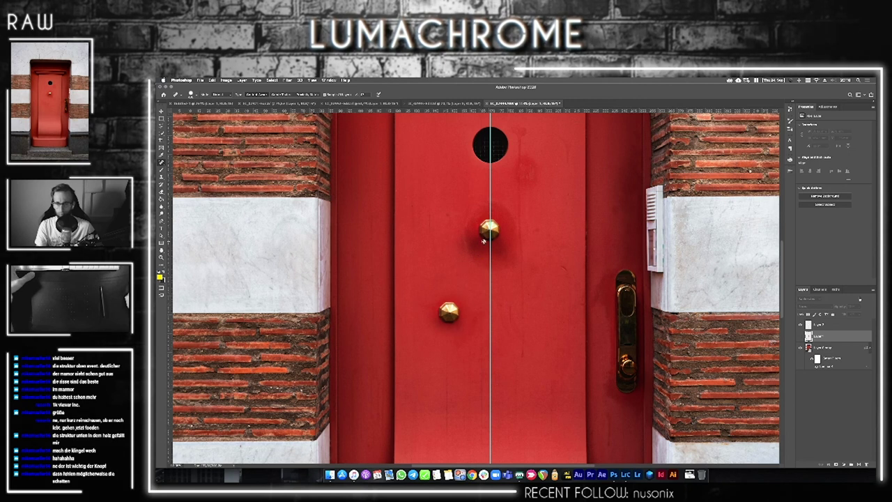
pyautogui.click(801, 336)
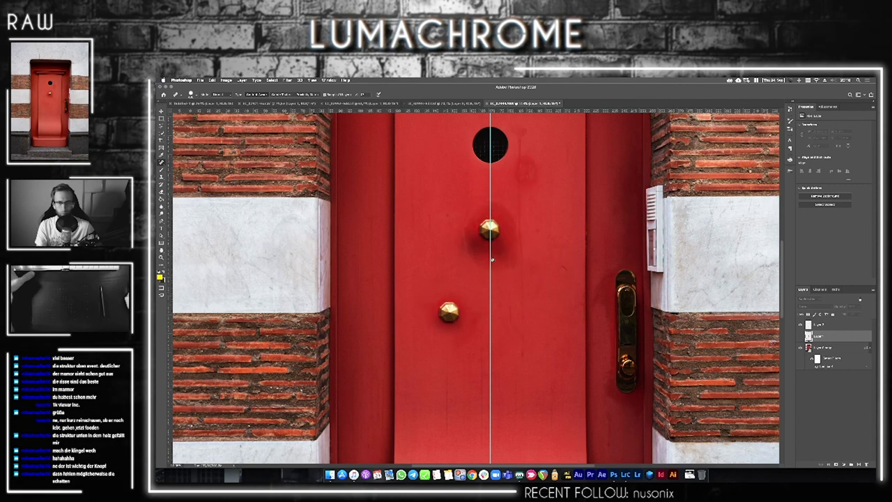
pyautogui.click(489, 216)
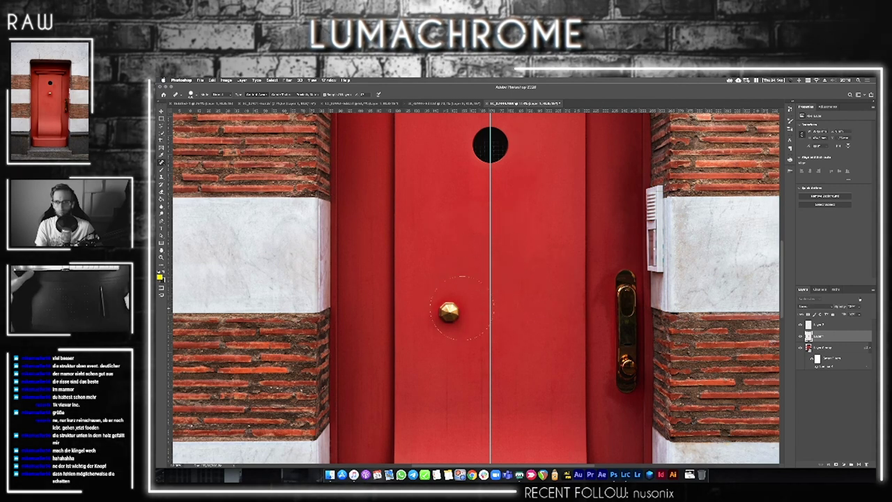
# - Clone-stamp the knob onto the centre line, hide the lower knob, and fit the view
pyautogui.press('s')
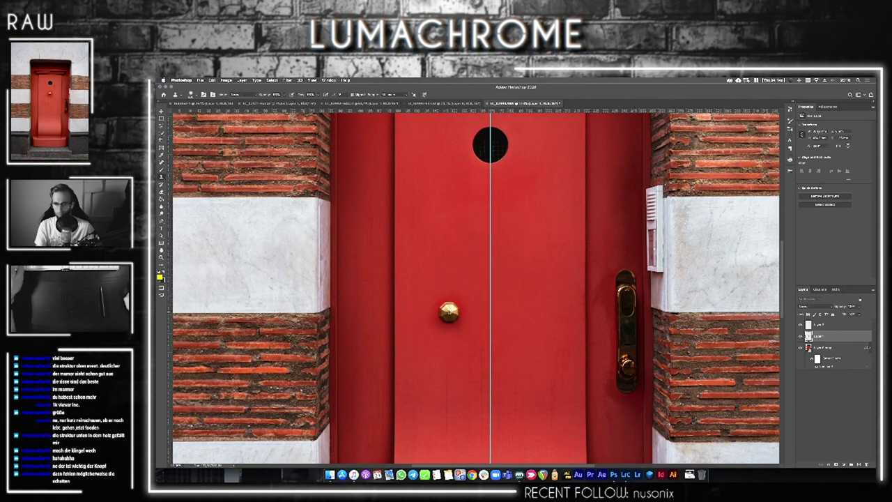
pyautogui.keyDown('alt'); pyautogui.click(448, 312); pyautogui.keyUp('alt')
pyautogui.click(489, 227)
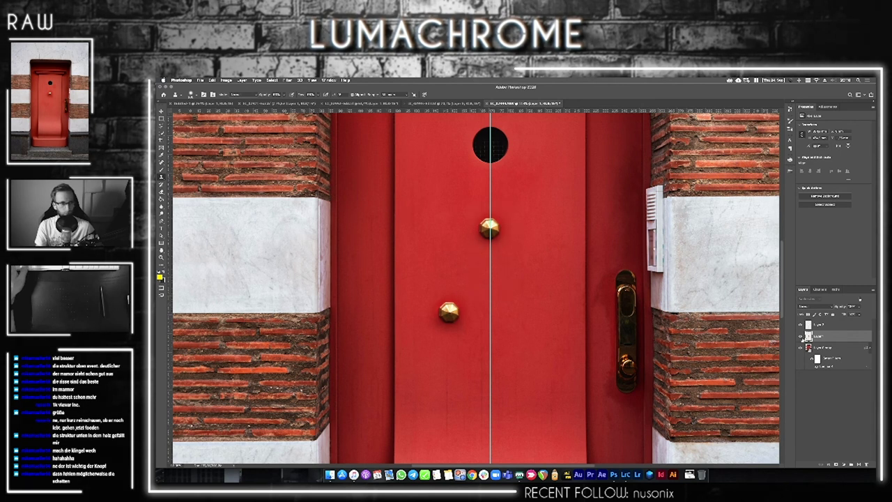
pyautogui.click(800, 335)
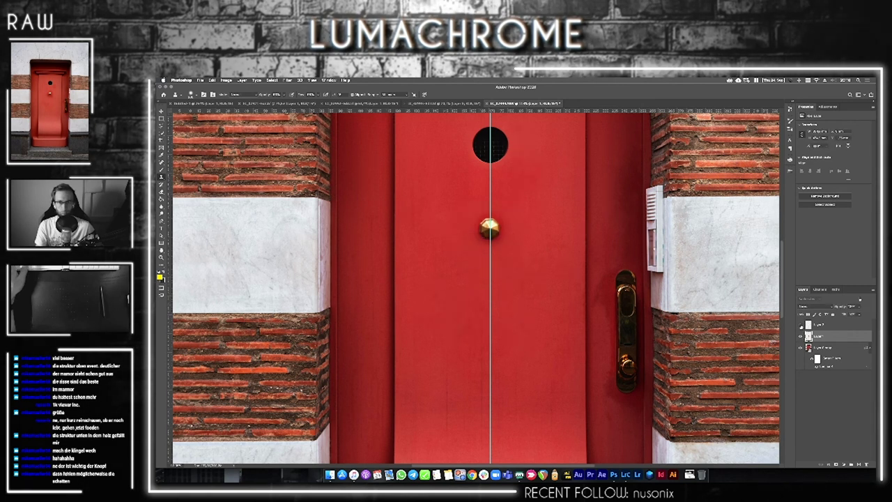
pyautogui.click(800, 336)
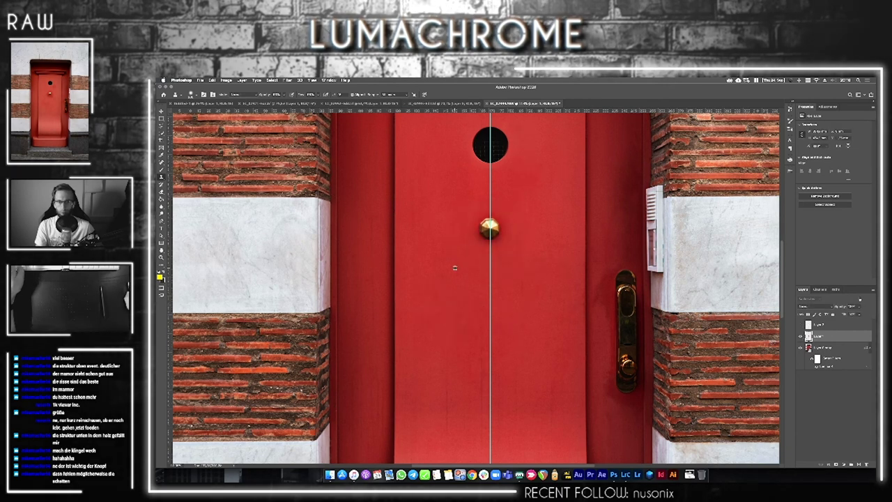
pyautogui.hotkey('ctrl', 'z')
pyautogui.hotkey('ctrl', '0')
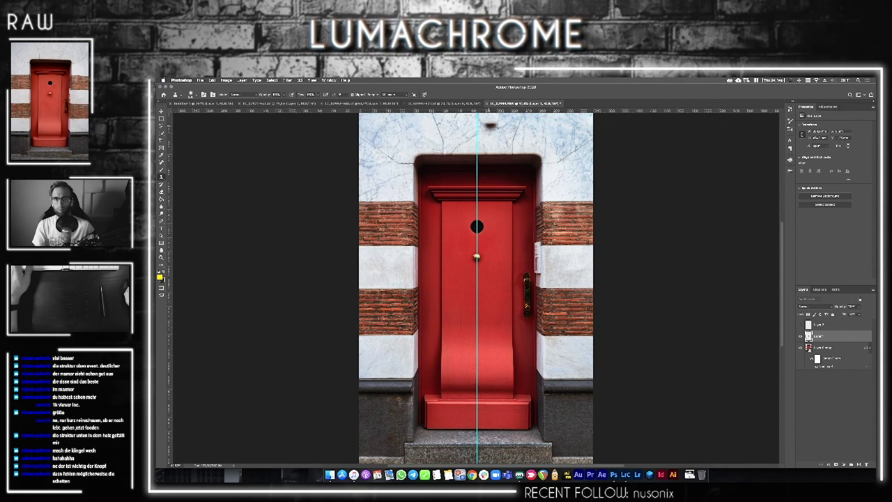
# - Drag the vertical centre guide back to the ruler and zoom in
pyautogui.press('v')
pyautogui.moveTo(477, 205); pyautogui.dragTo(166, 211)
pyautogui.scroll(3, 463, 261)
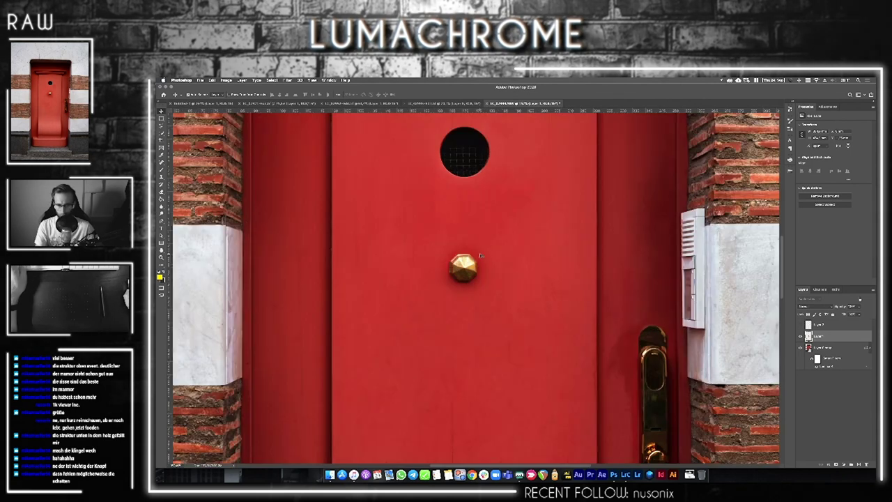
pyautogui.scroll(1, 467, 259)
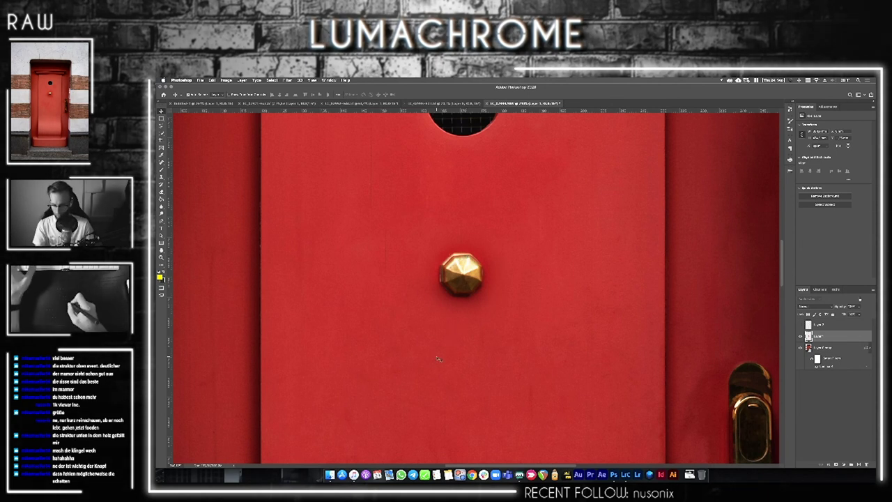
# - Draw trial elliptical selections on the door left of the knob, then deselect
pyautogui.press('m')
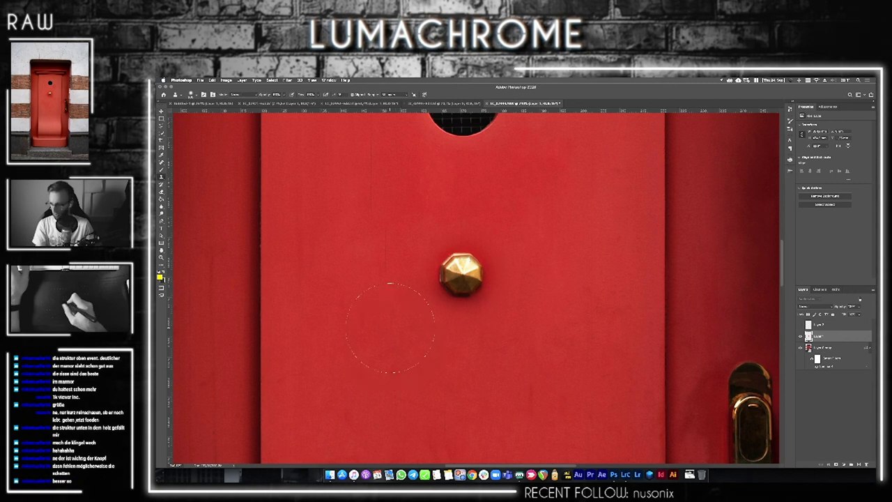
pyautogui.moveTo(341, 313); pyautogui.dragTo(430, 402)
pyautogui.moveTo(322, 292); pyautogui.dragTo(367, 336)
pyautogui.hotkey('ctrl', 'd')
# - With a smaller clone brush, paint clean red over the marks left of and above the knob
pyautogui.press('b')
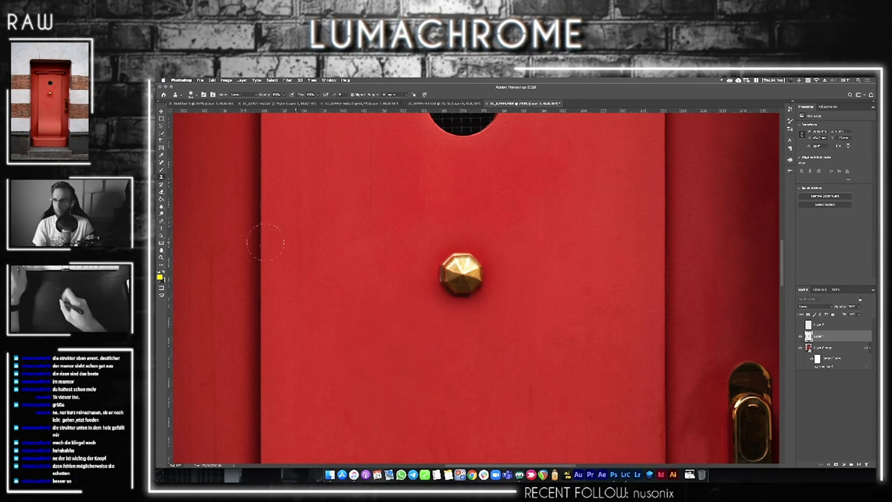
pyautogui.click(196, 94)
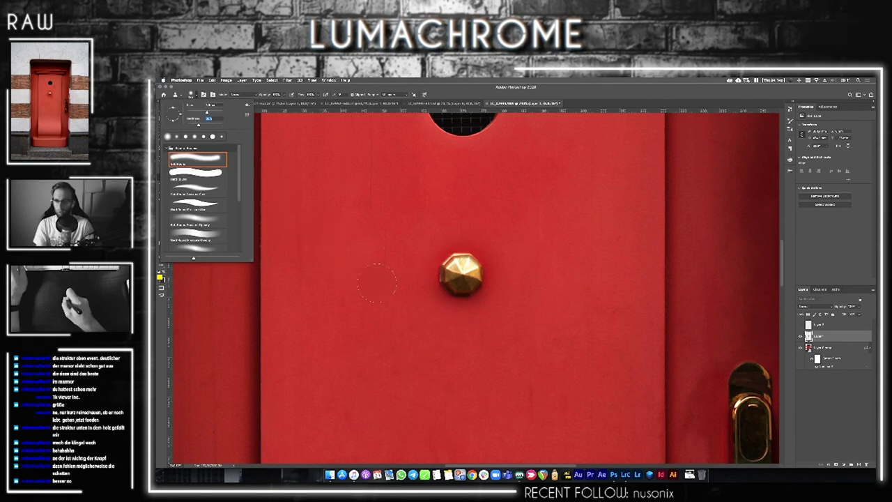
pyautogui.click(403, 304)
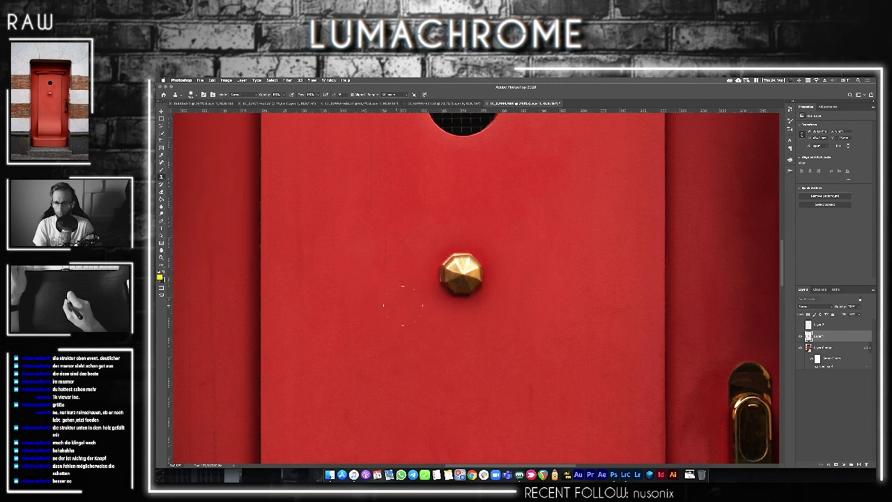
pyautogui.press('[')
pyautogui.press('[')
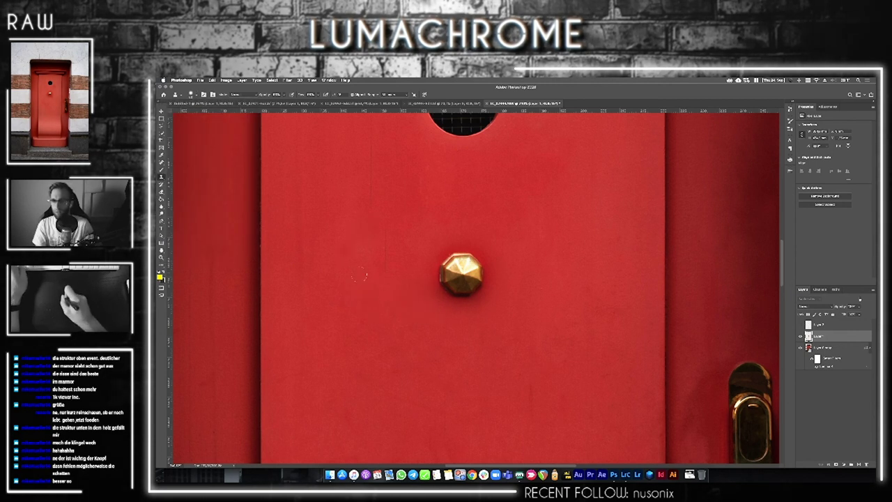
pyautogui.moveTo(378, 288)
pyautogui.mouseDown()
pyautogui.moveTo(462, 309)
pyautogui.moveTo(476, 304)
pyautogui.mouseUp()
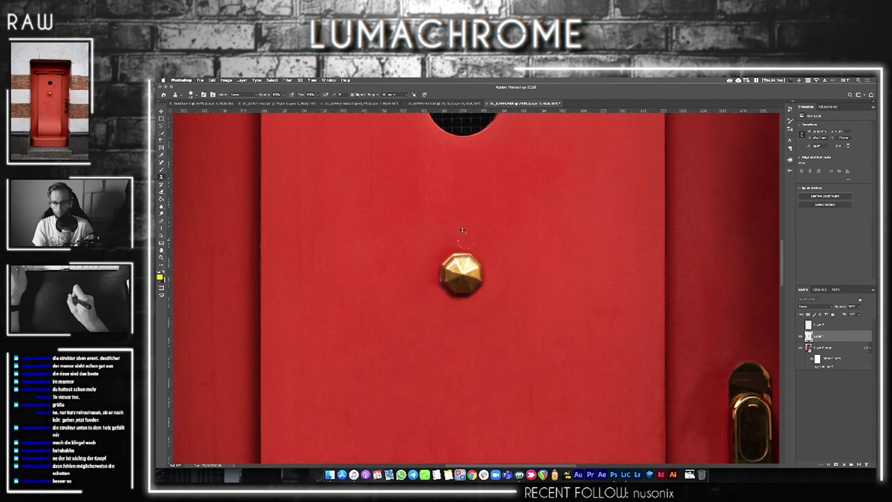
pyautogui.moveTo(440, 242); pyautogui.dragTo(447, 240)
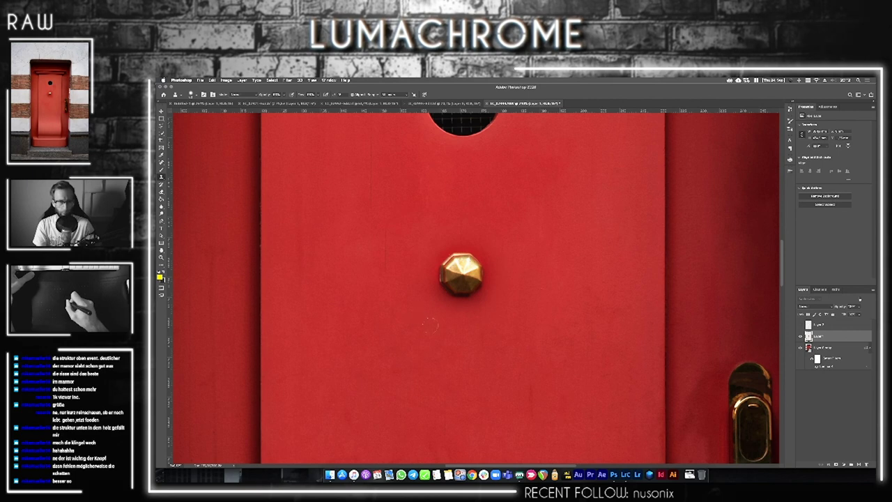
pyautogui.hotkey('ctrl', '0')
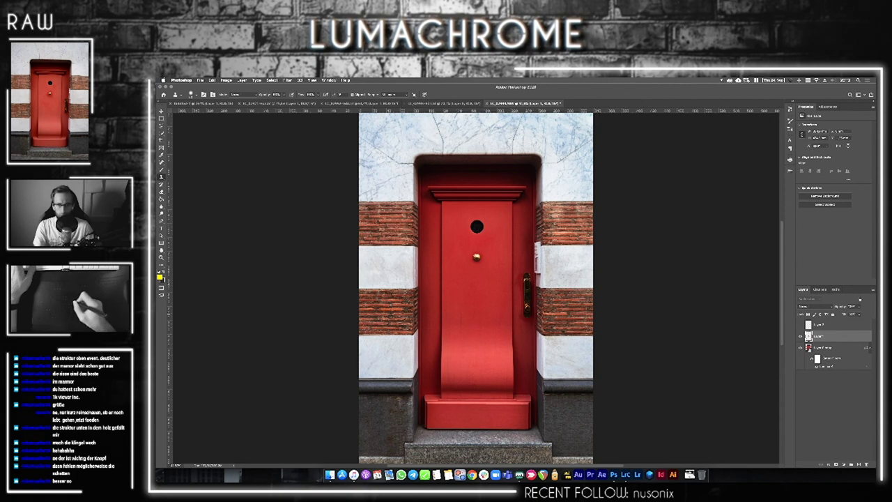
# - Zoom into the intercom and clone-stamp away the dark spots on the marble below it
pyautogui.press('z')
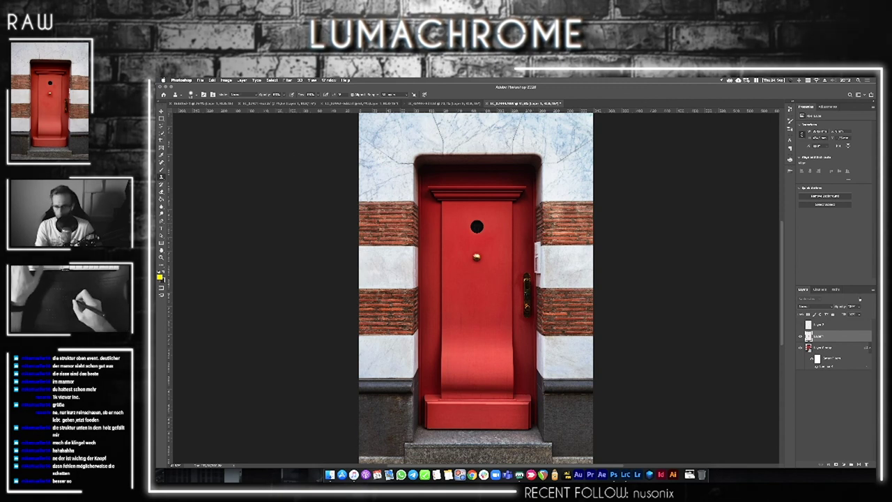
pyautogui.moveTo(543, 313)
pyautogui.mouseDown()
pyautogui.moveTo(541, 295)
pyautogui.moveTo(540, 323)
pyautogui.mouseUp()
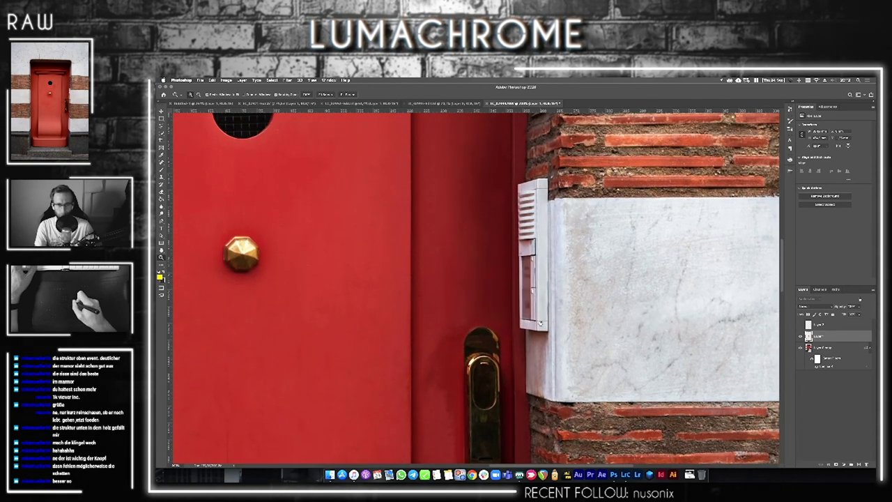
pyautogui.press('s')
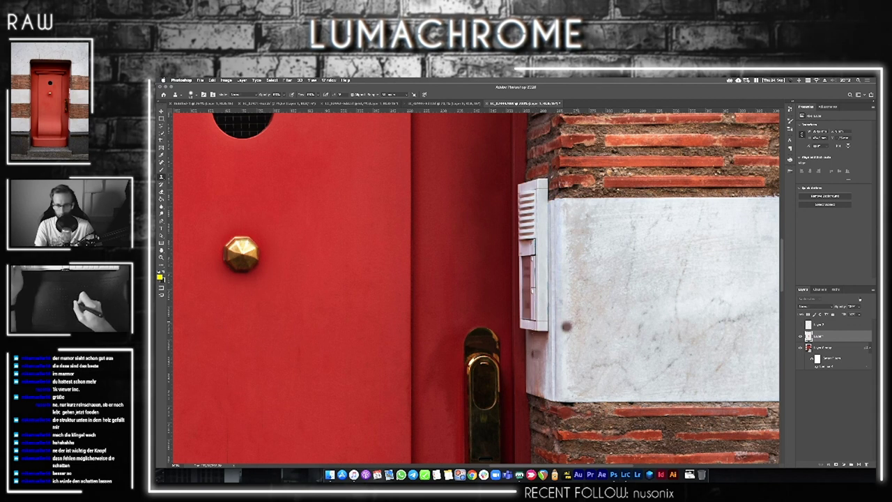
pyautogui.click(566, 326)
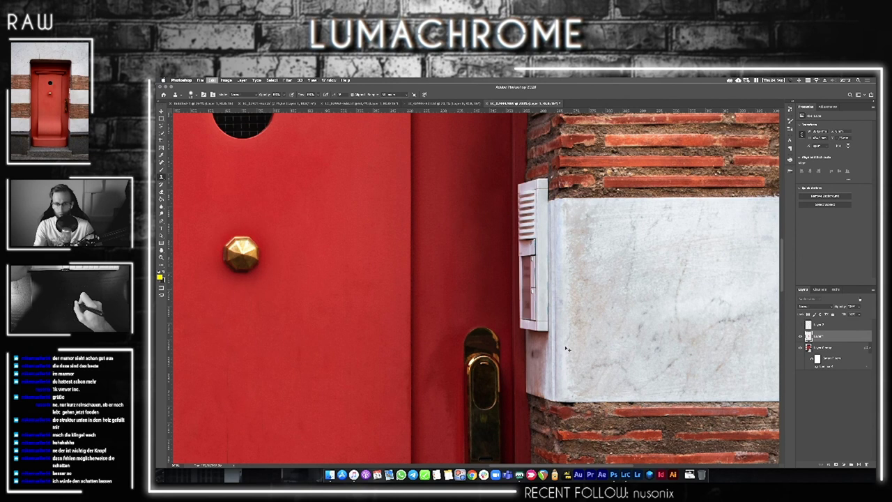
pyautogui.click(557, 350)
pyautogui.click(538, 326)
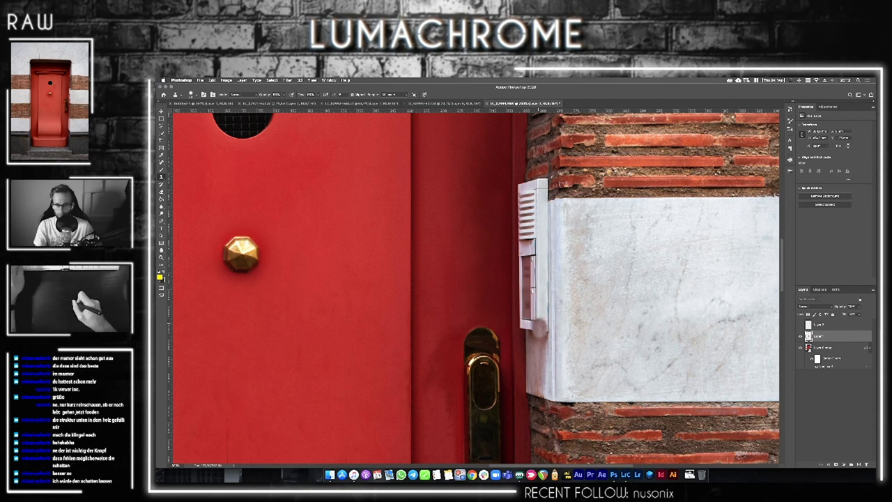
pyautogui.click(538, 326)
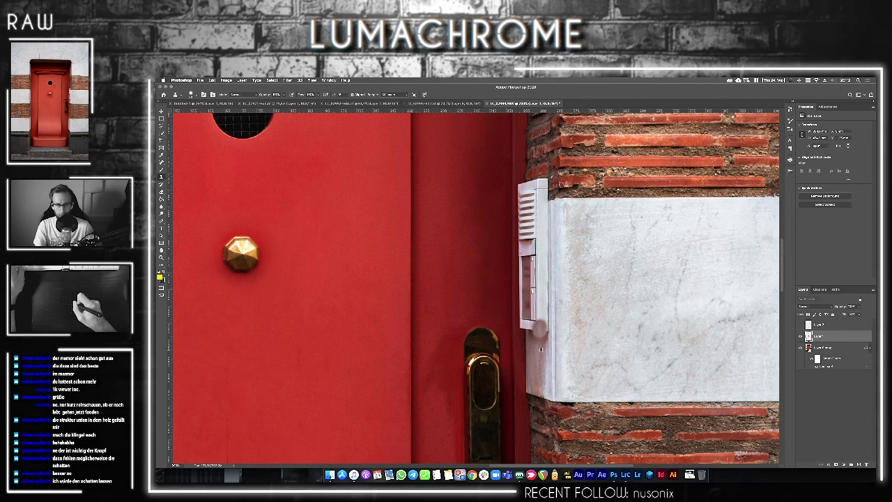
pyautogui.click(539, 315)
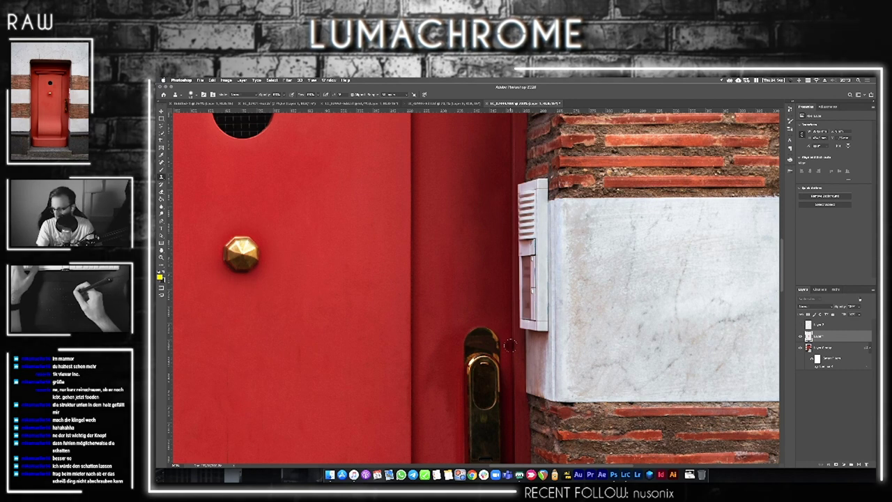
pyautogui.hotkey('ctrl', '0')
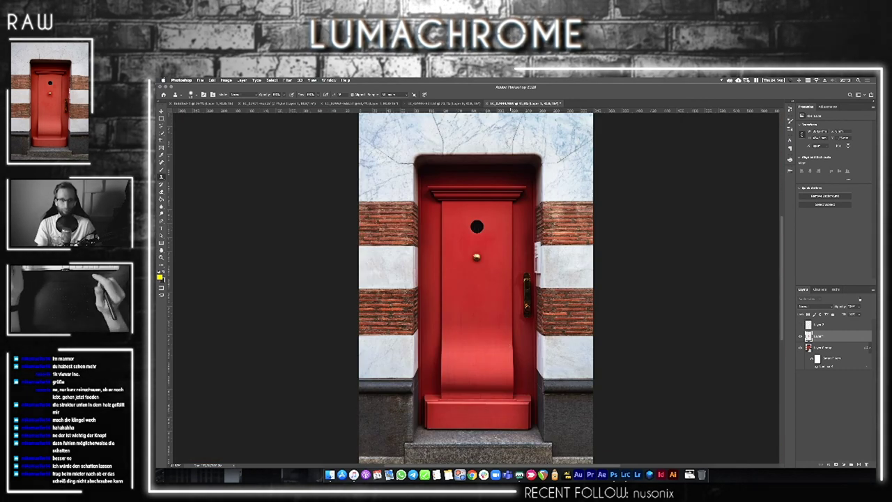